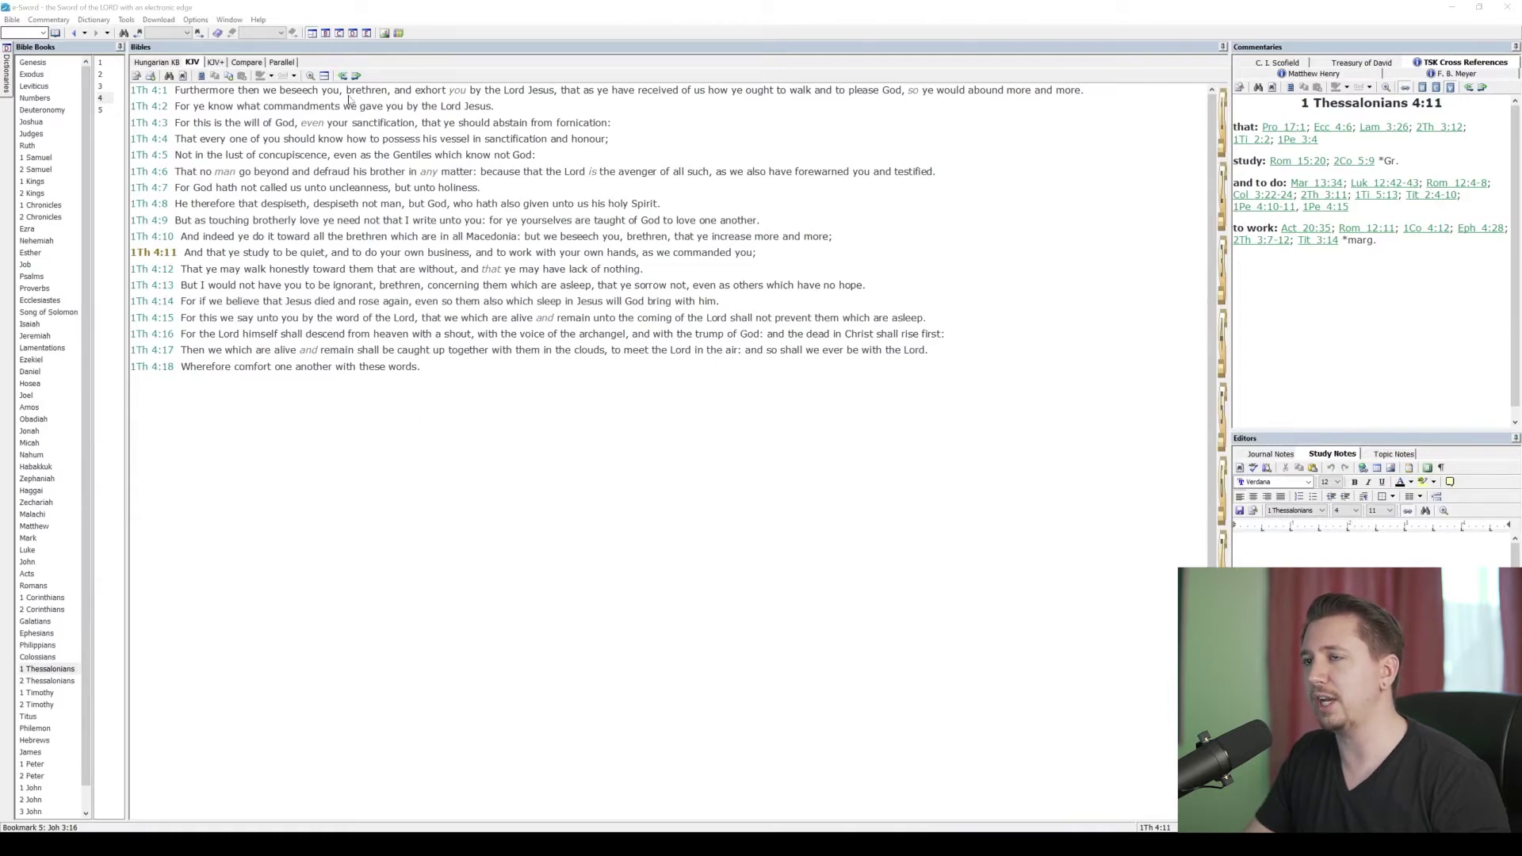
Step: View the Bible, Commentary, Dictionary and Editor layouts in turn, and return to the combined default layout
left_click(325, 34)
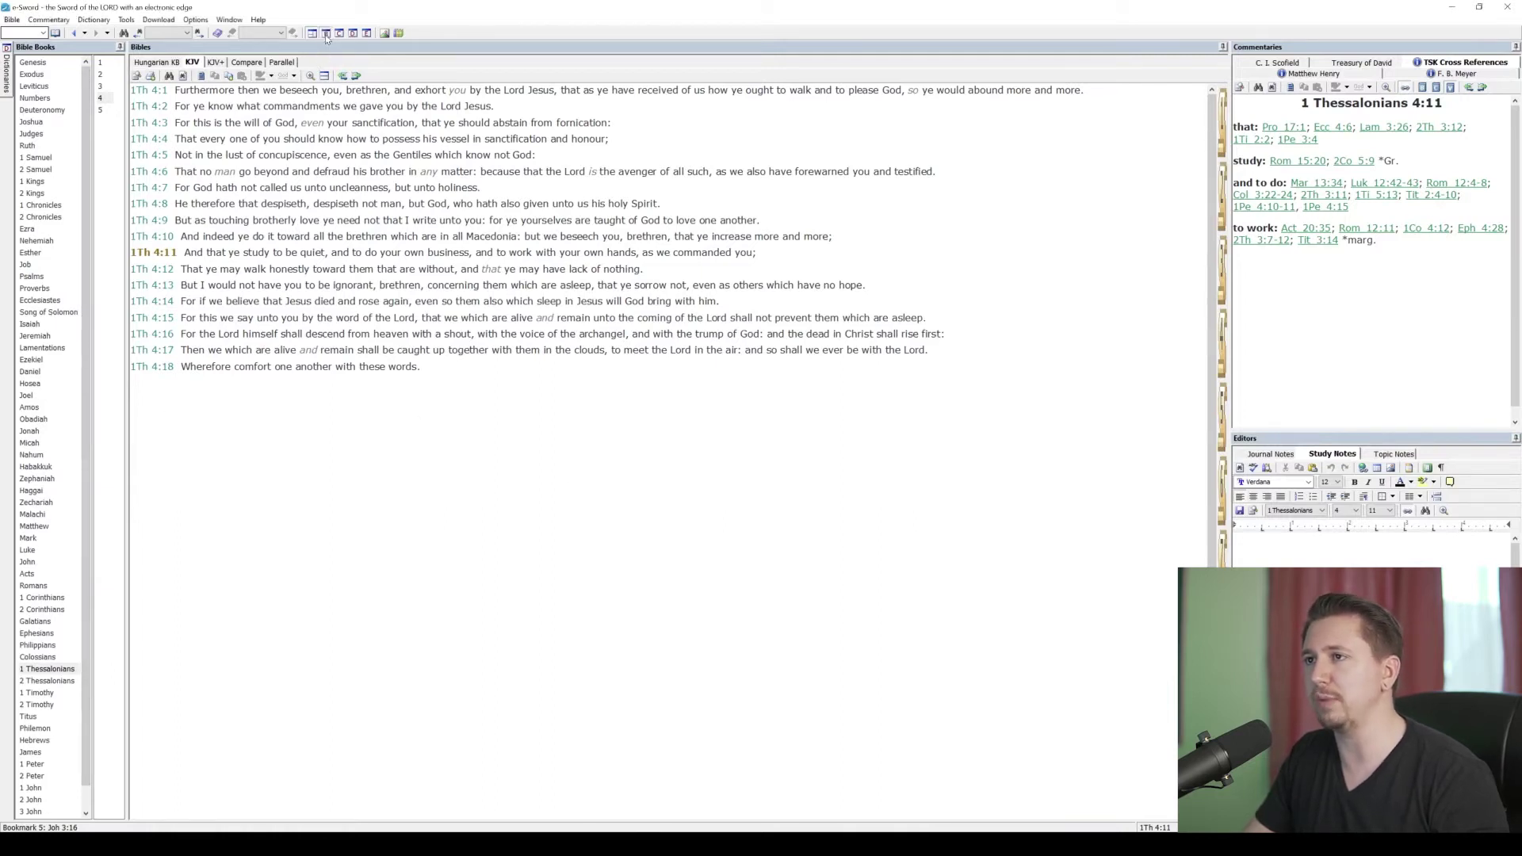
left_click(340, 33)
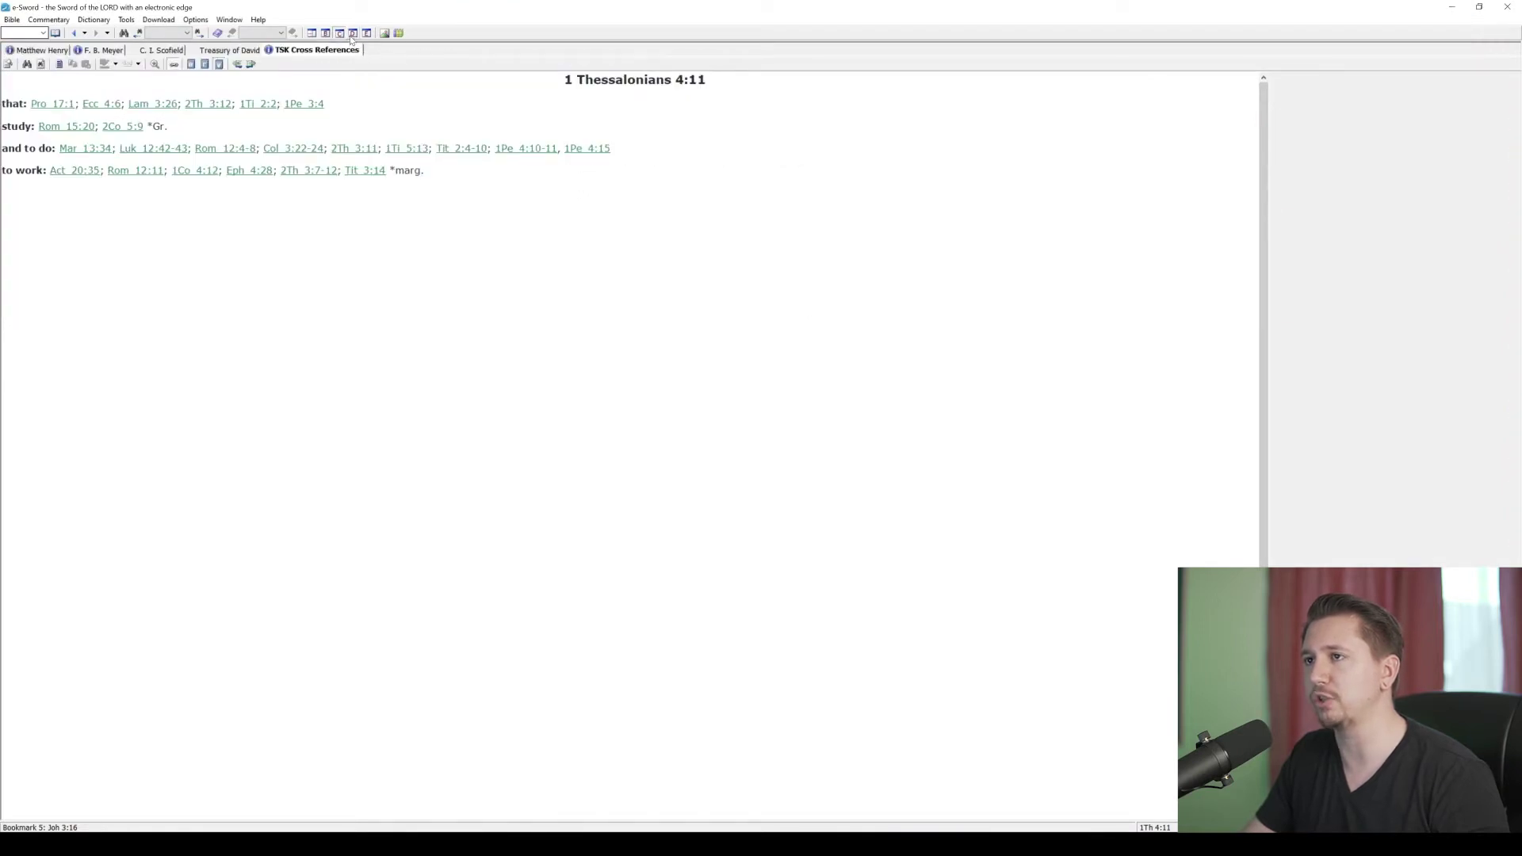
left_click(352, 34)
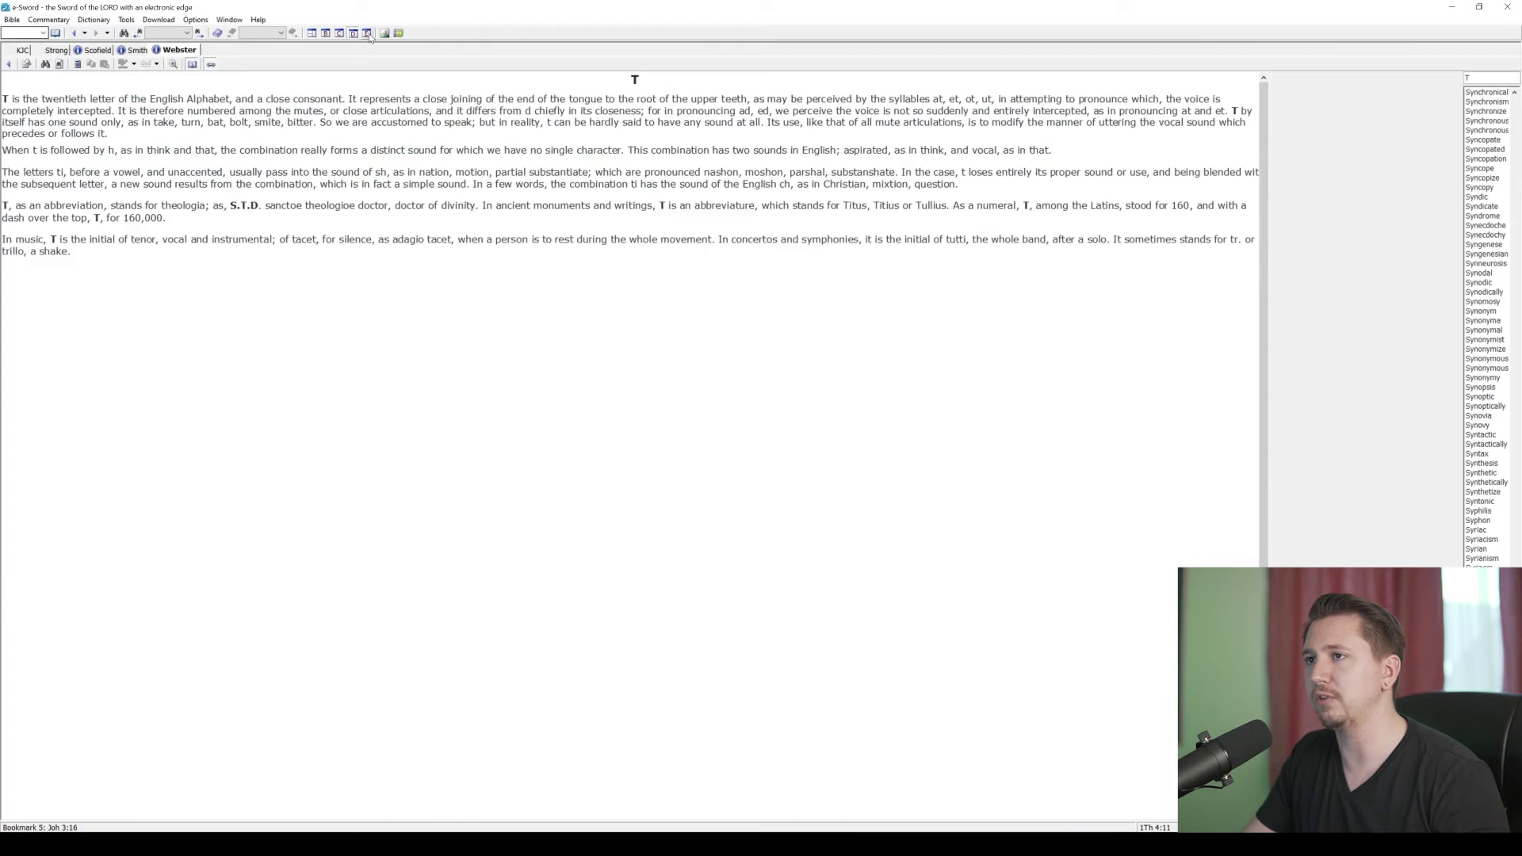
left_click(368, 33)
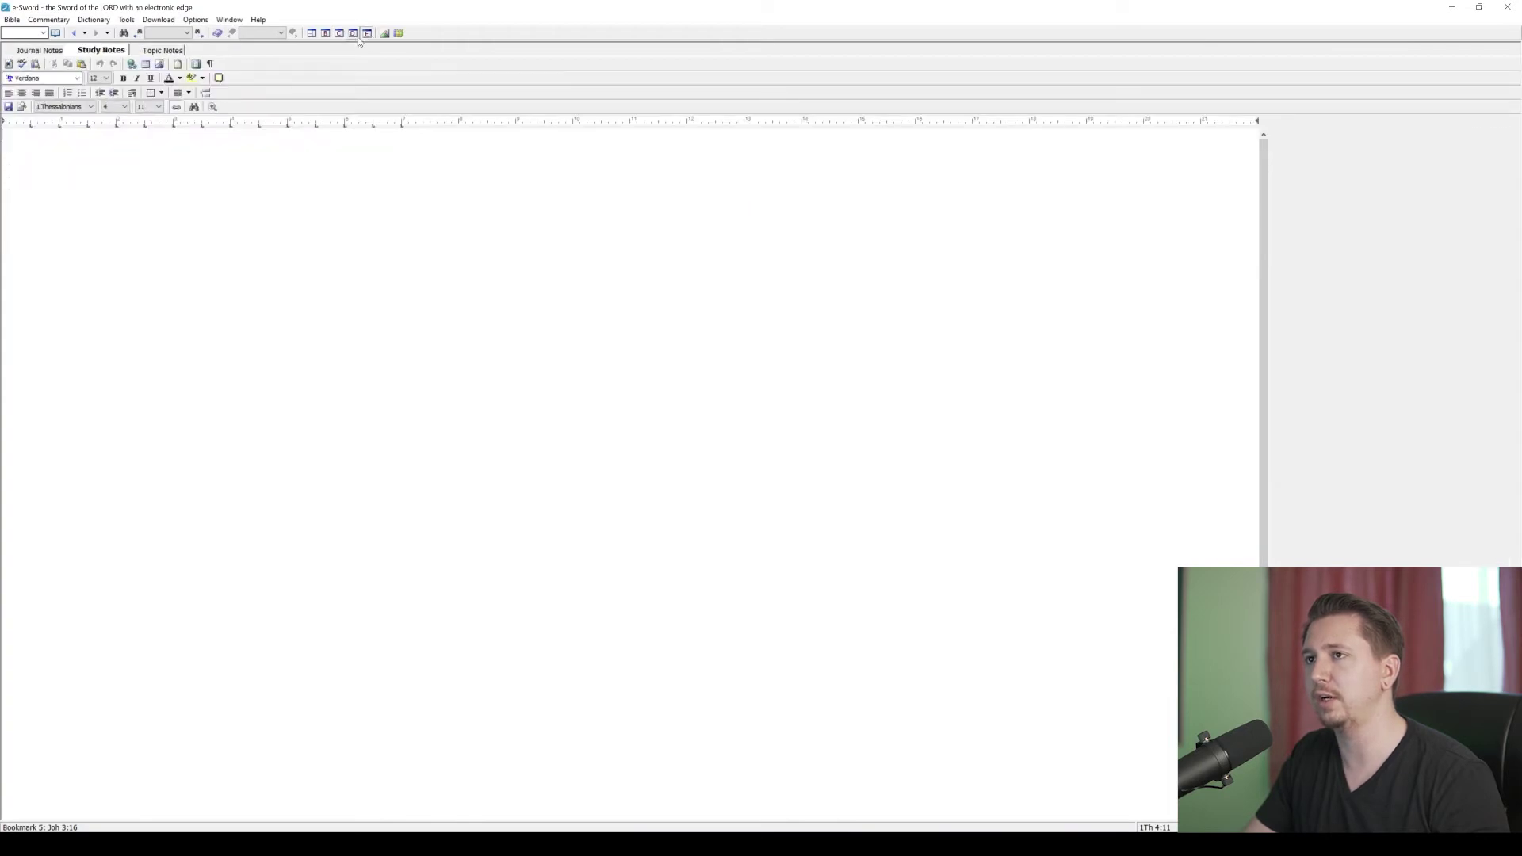
left_click(311, 33)
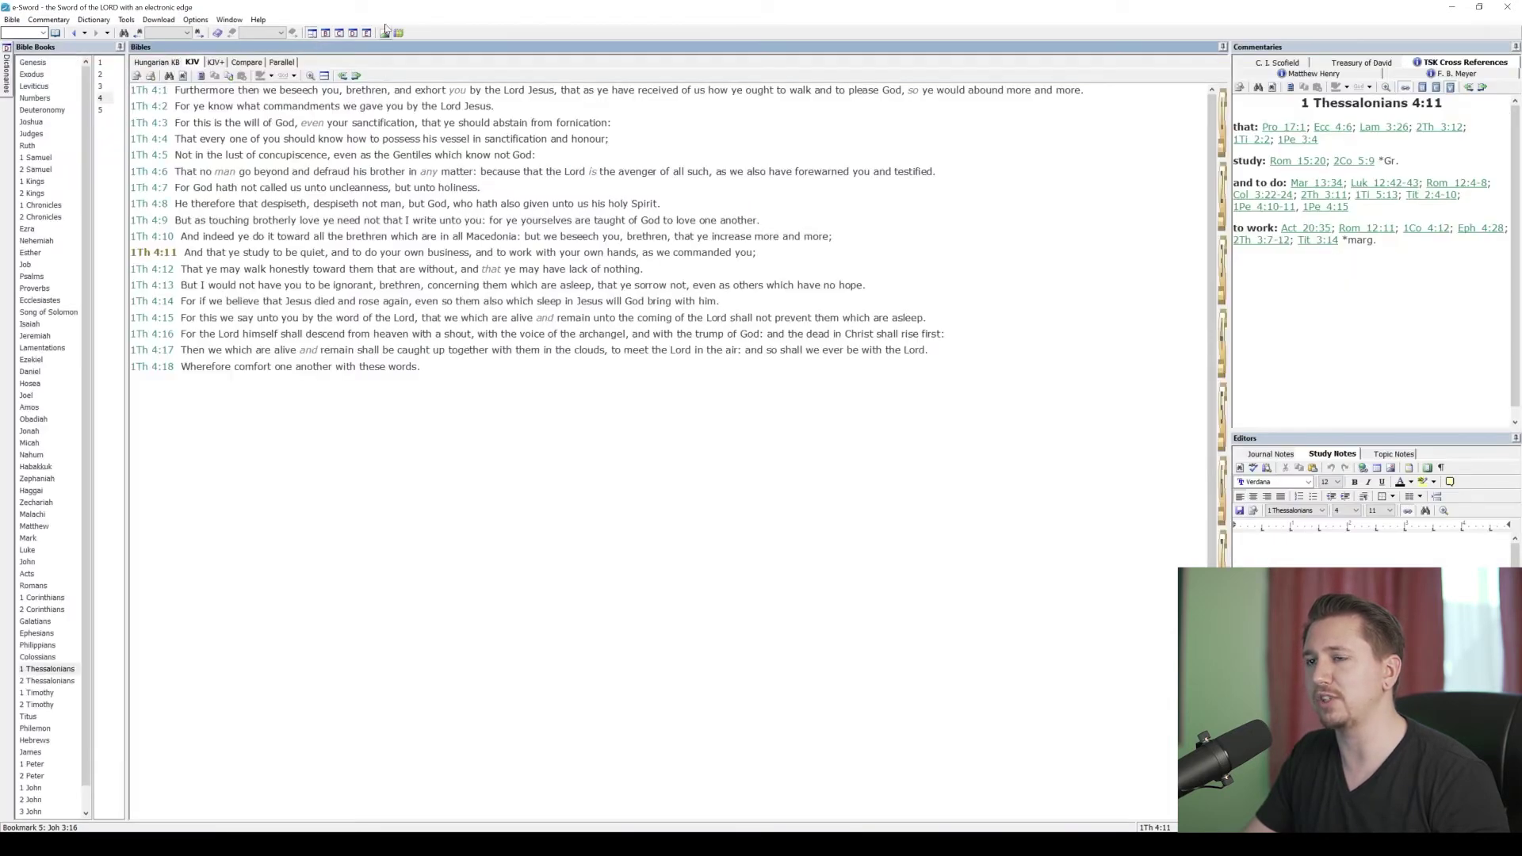
Step: Dock the Dictionaries pane beneath the Bible text, and collapse it back to the side
left_click(1227, 52)
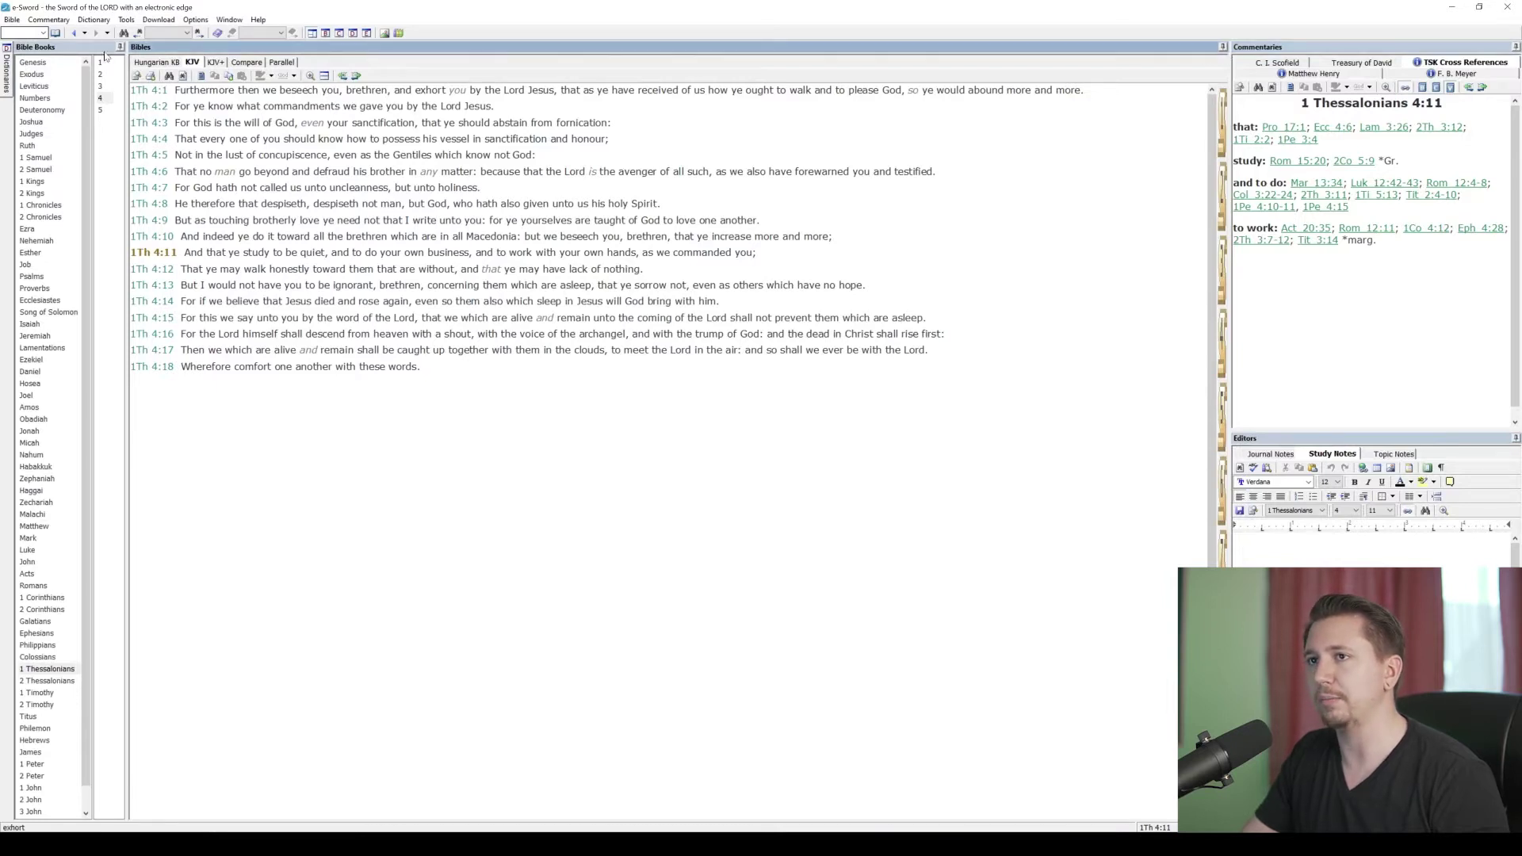
left_click(6, 69)
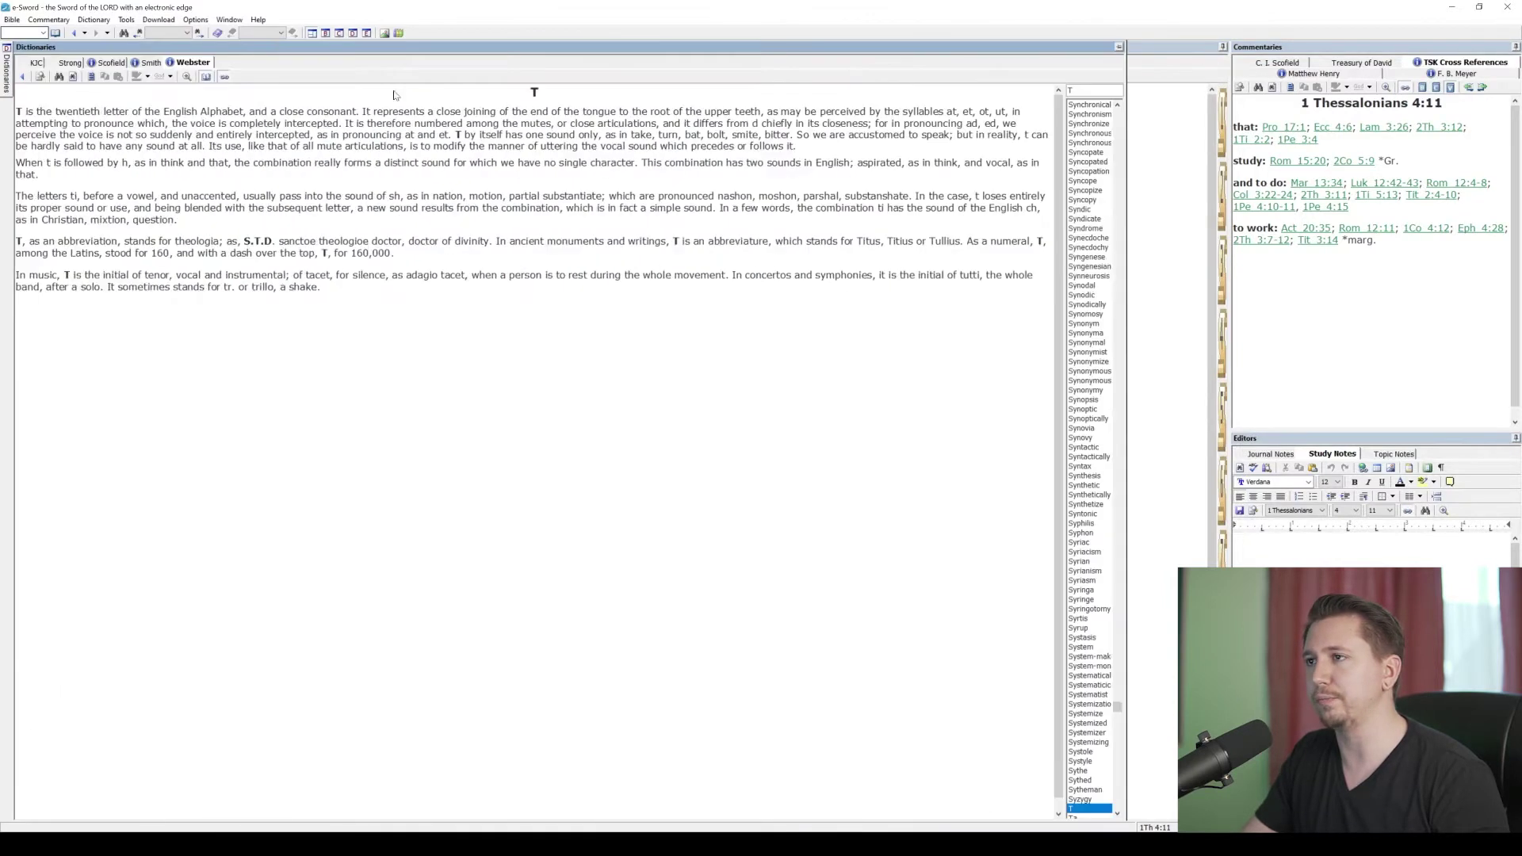
left_click(1118, 47)
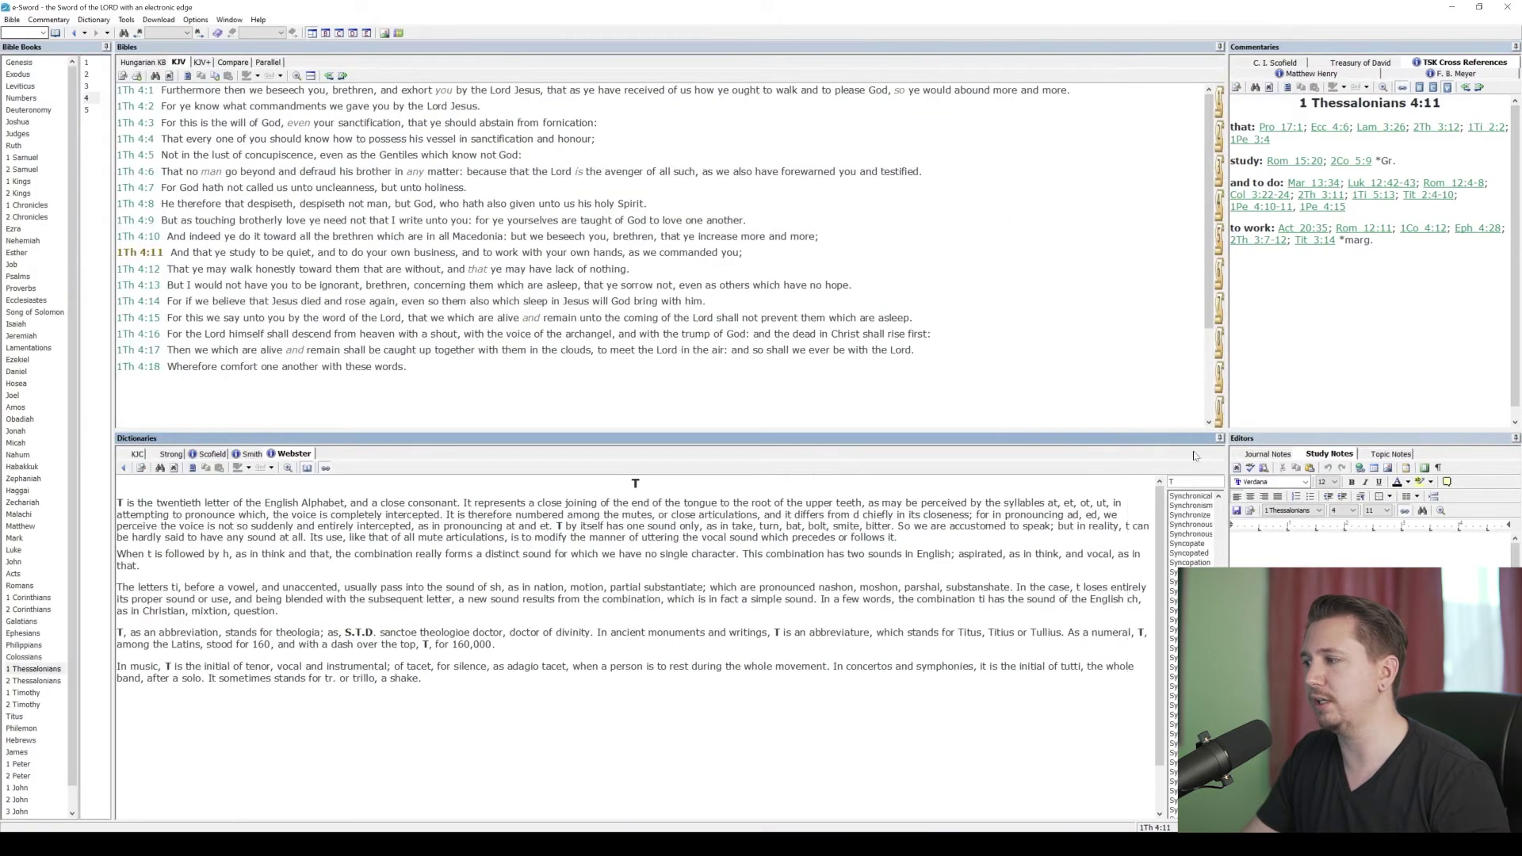
left_click(1220, 439)
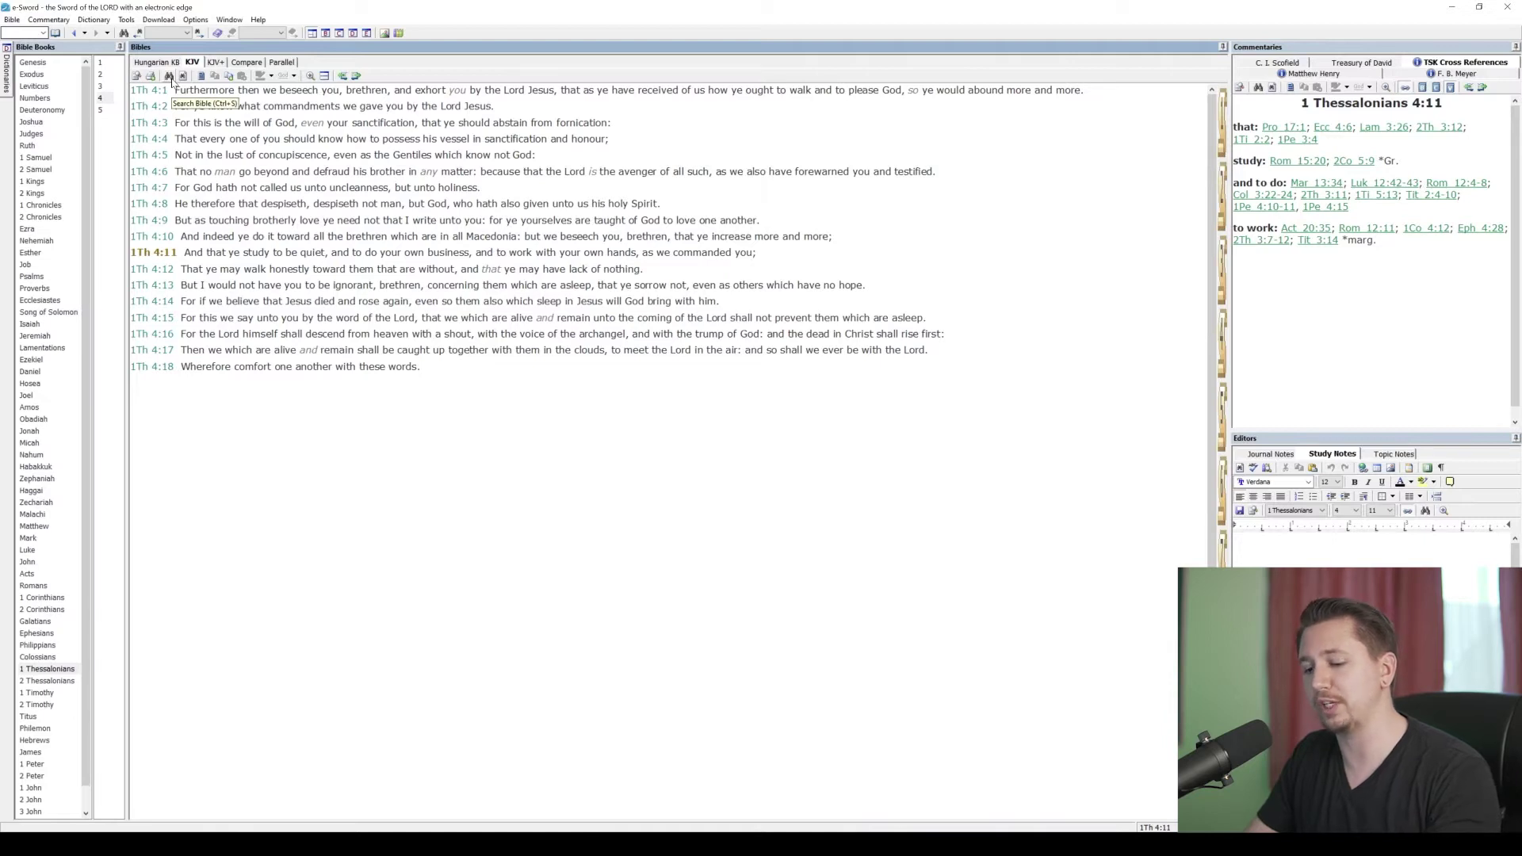
Step: Open the Bible Search window and reposition it over the upper part of the Bible text
key("ctrl+s")
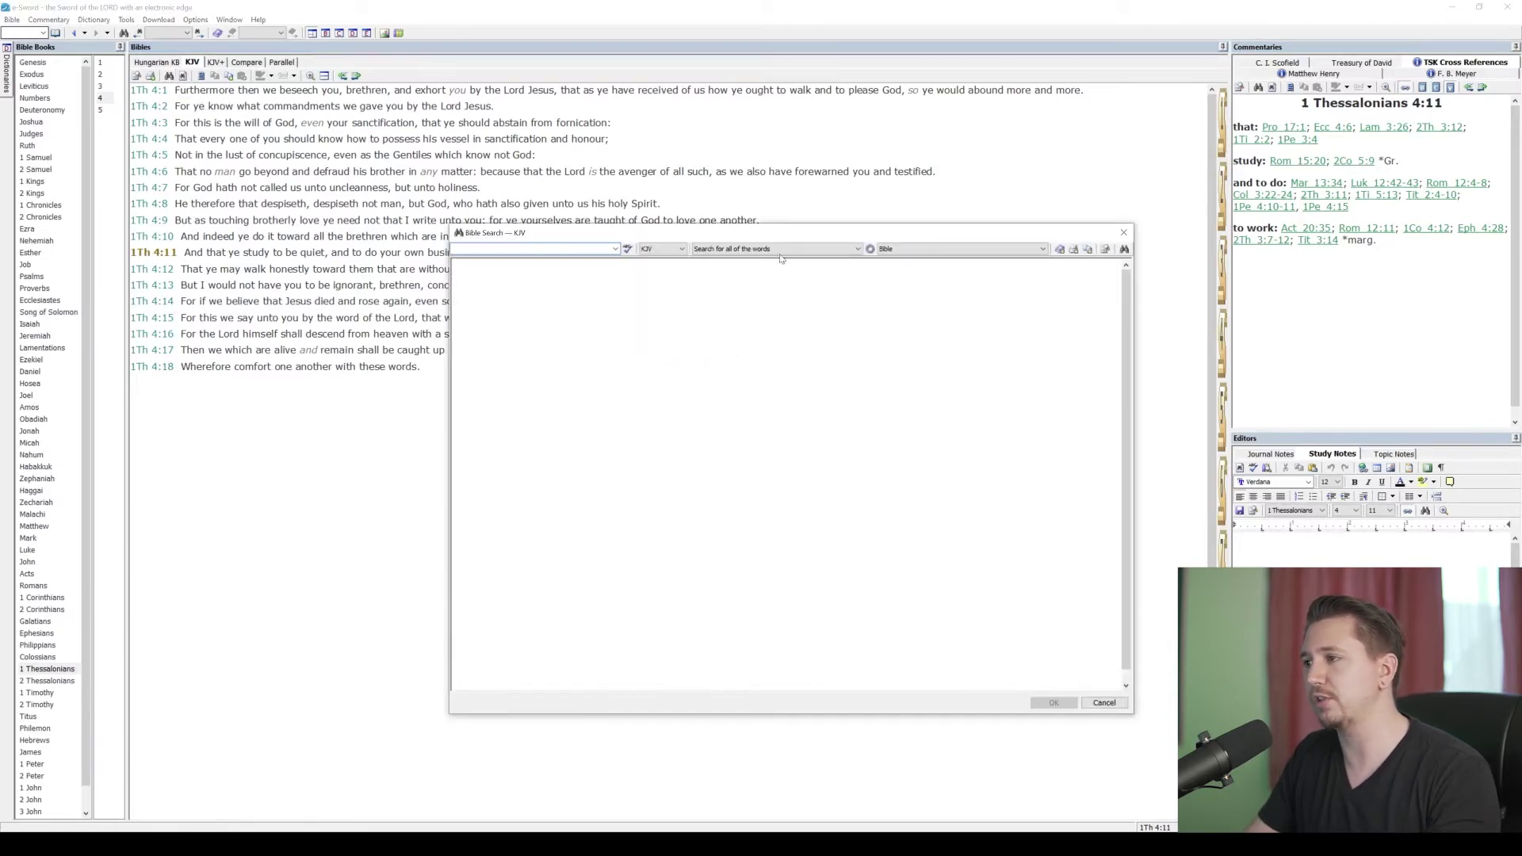
left_click(1124, 232)
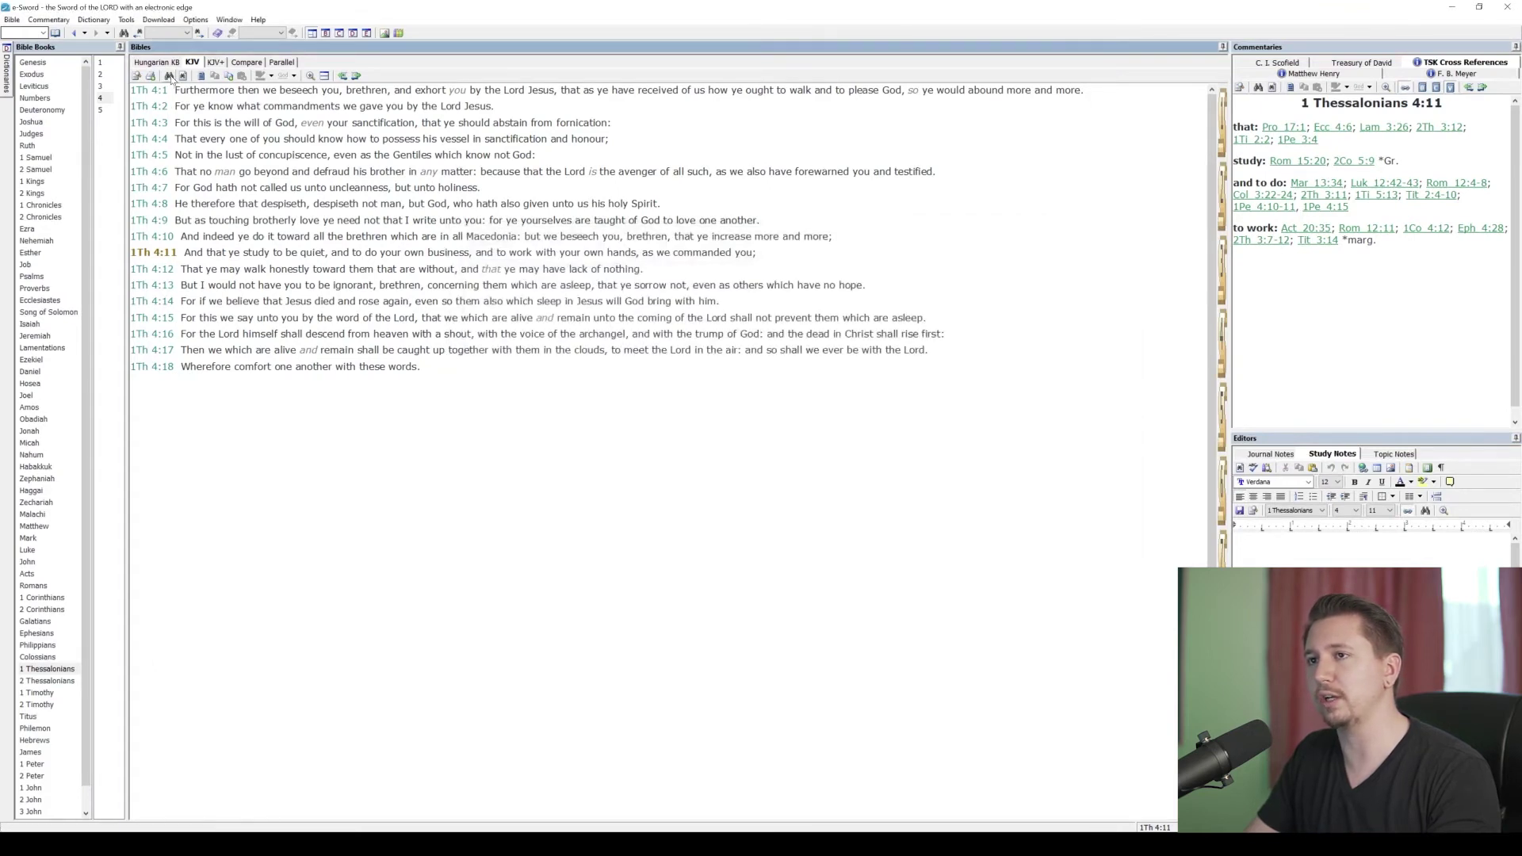
left_click(169, 75)
left_click_drag(517, 233, 368, 88)
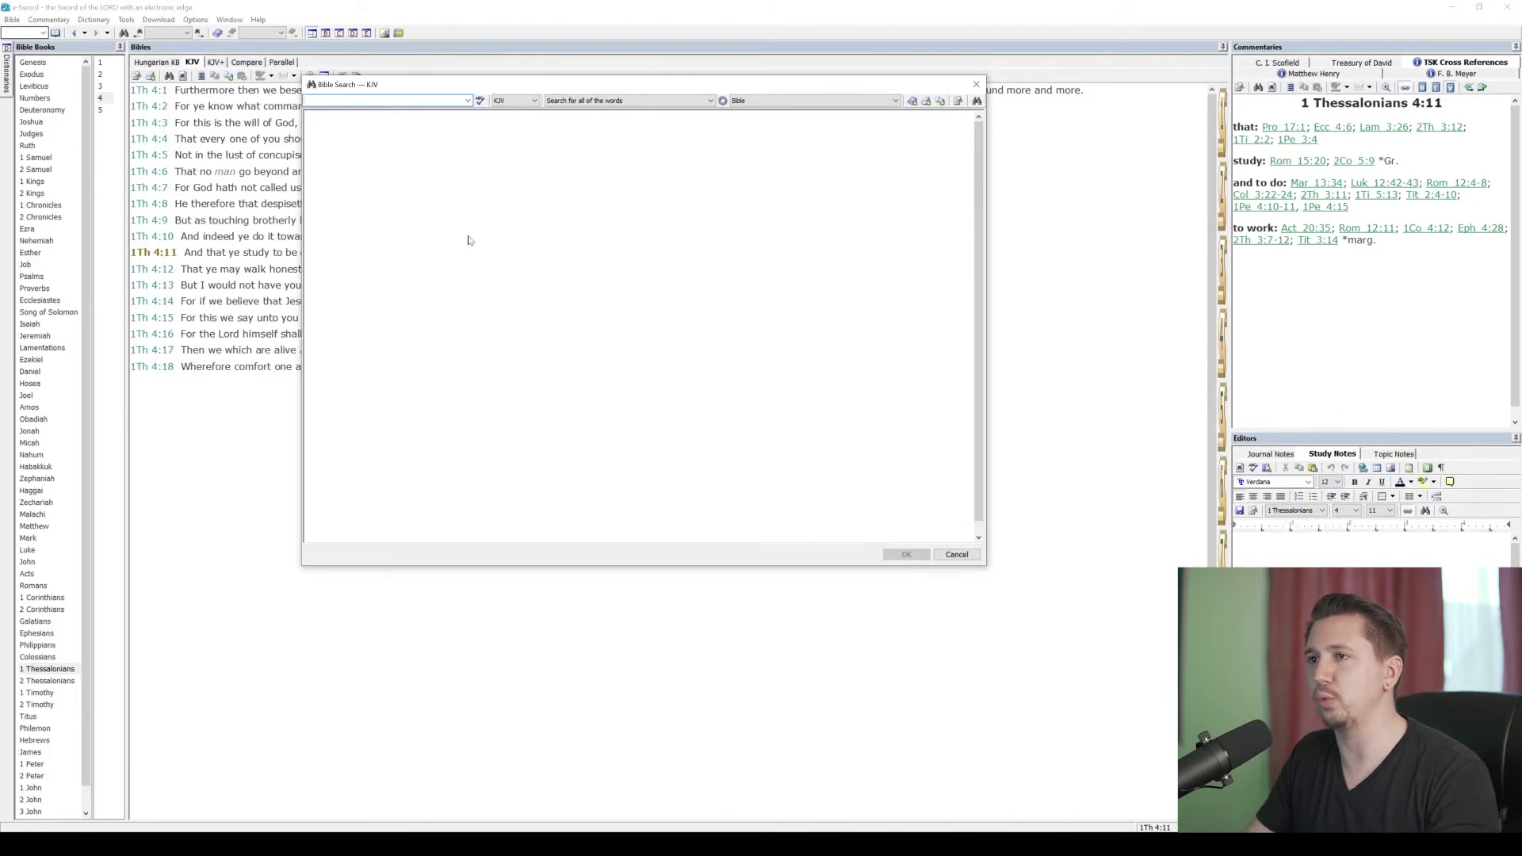
left_click_drag(463, 79, 463, 89)
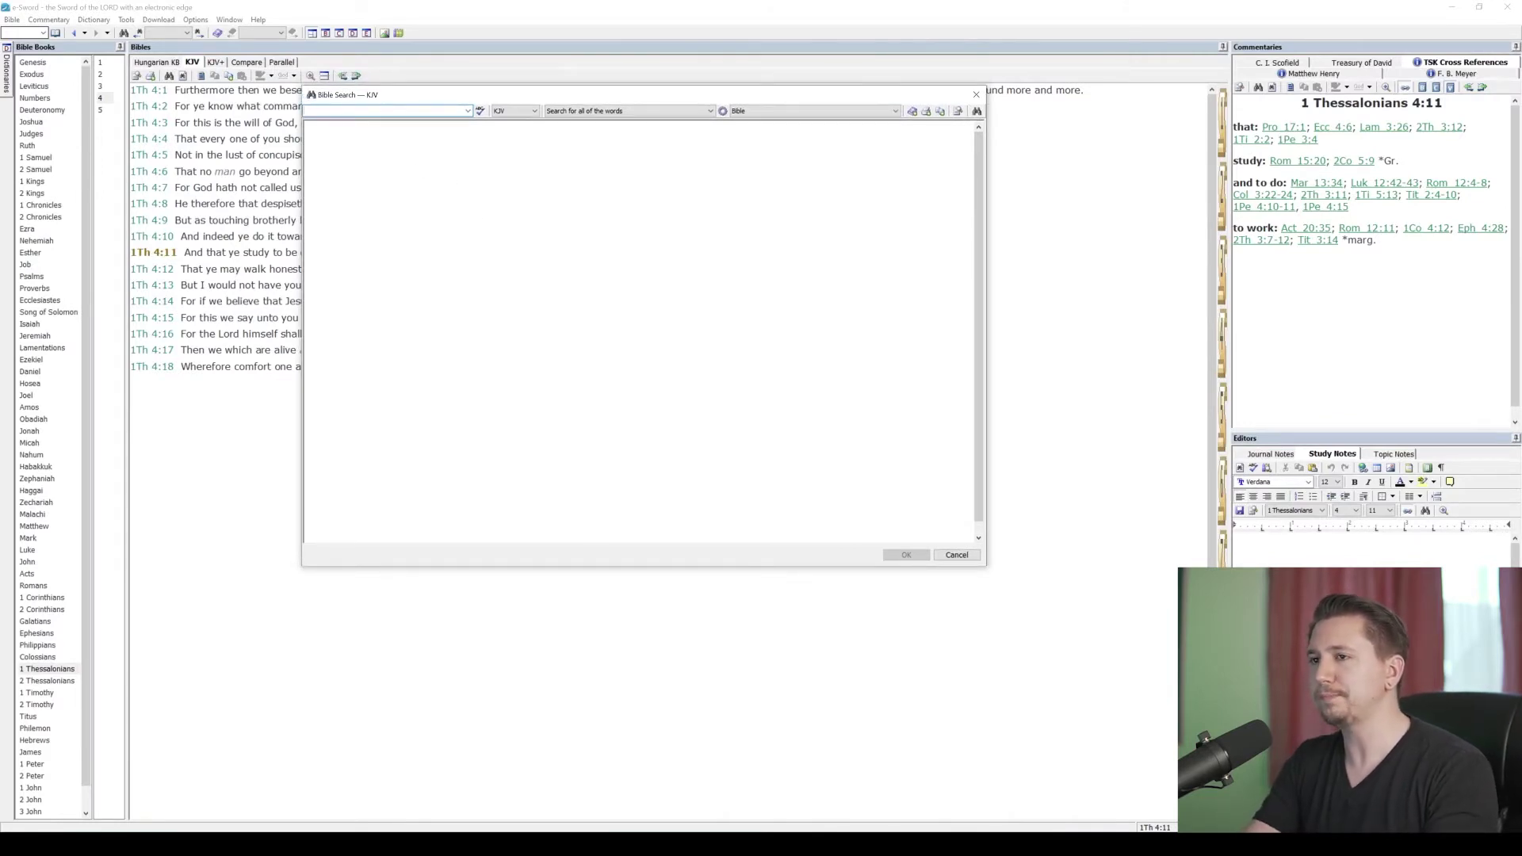
Step: Choose KJV as the Bible to search and check the available word-matching options
left_click(515, 111)
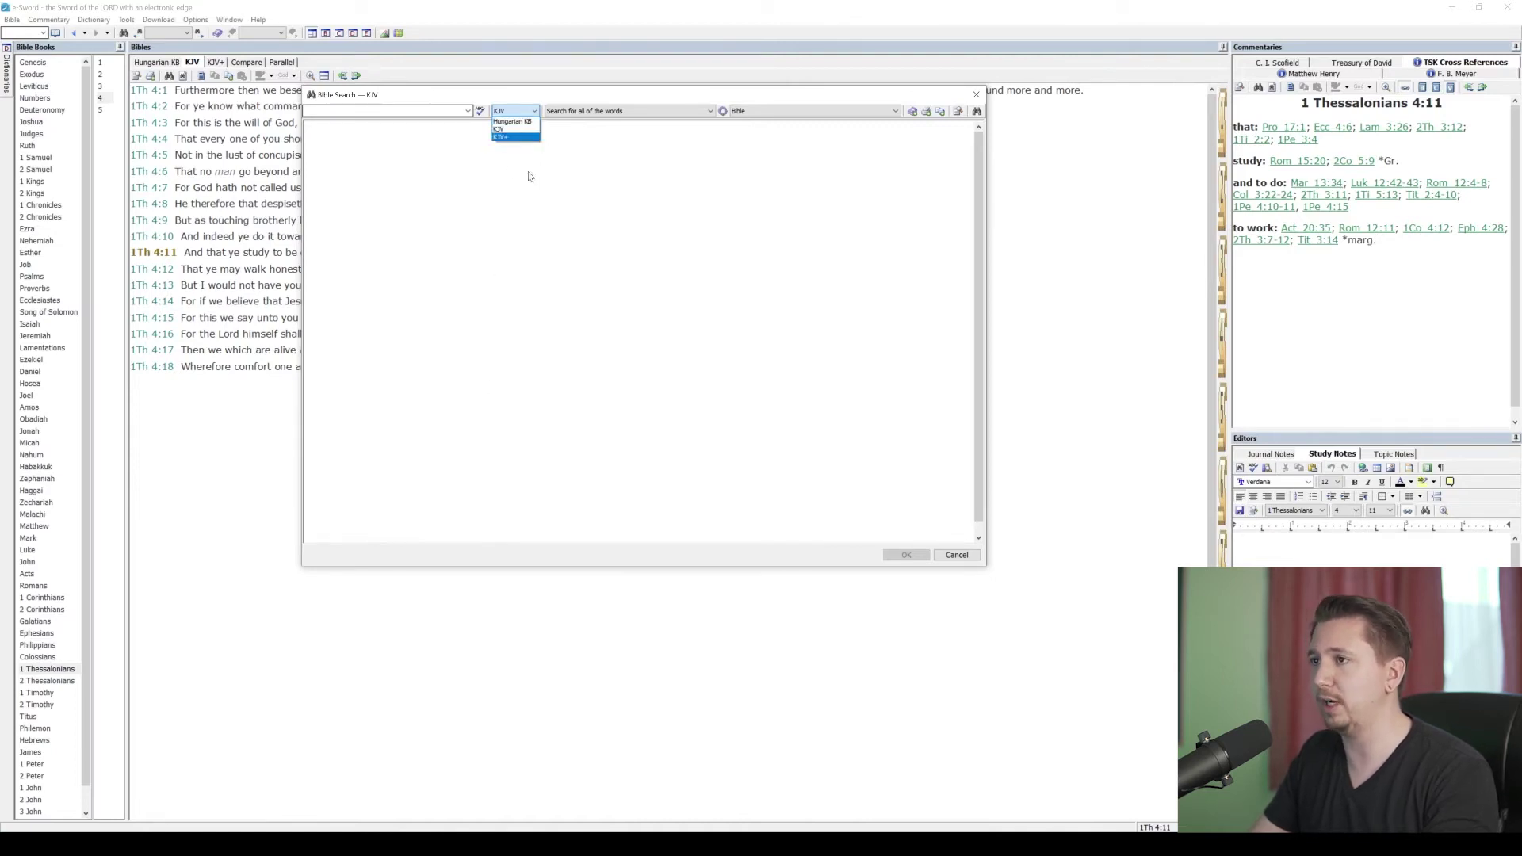
left_click(516, 130)
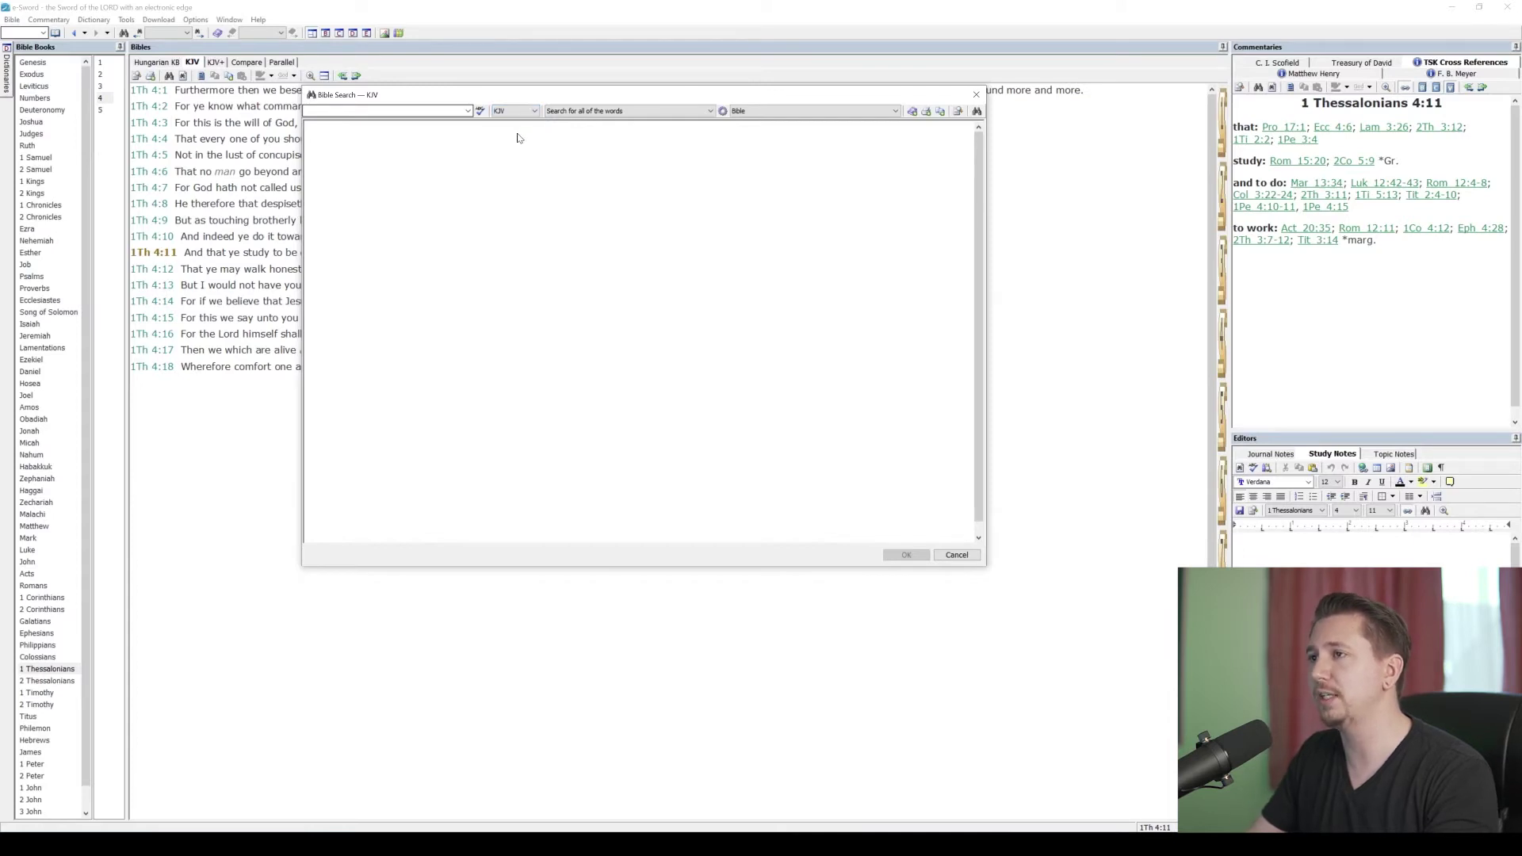
left_click(639, 110)
left_click(639, 100)
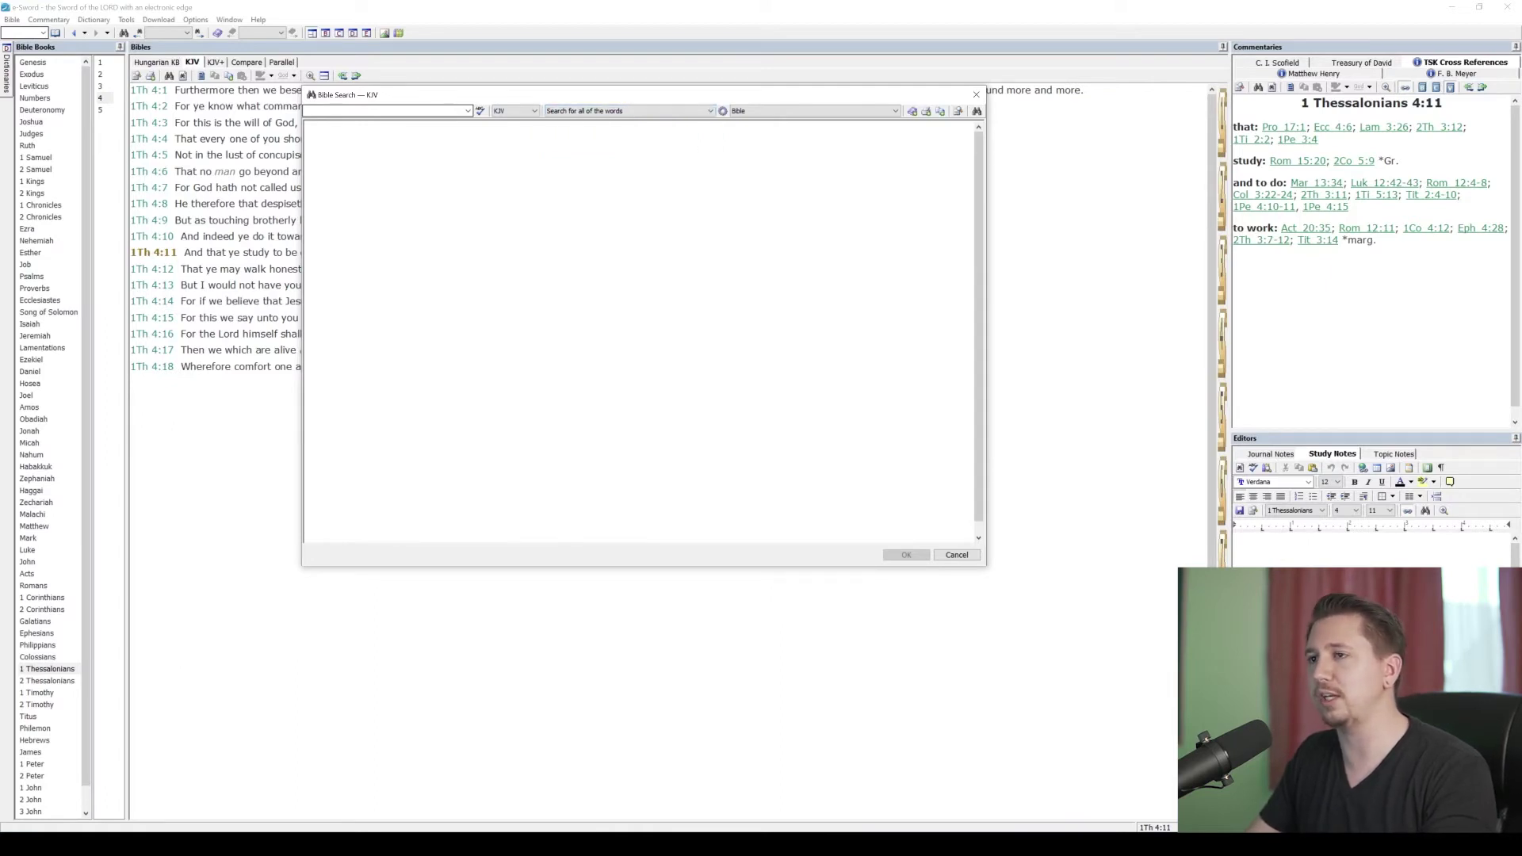
Step: Search the KJV Bible for the misspelled word "leviathon"
left_click(442, 109)
left_click_drag(416, 99, 412, 111)
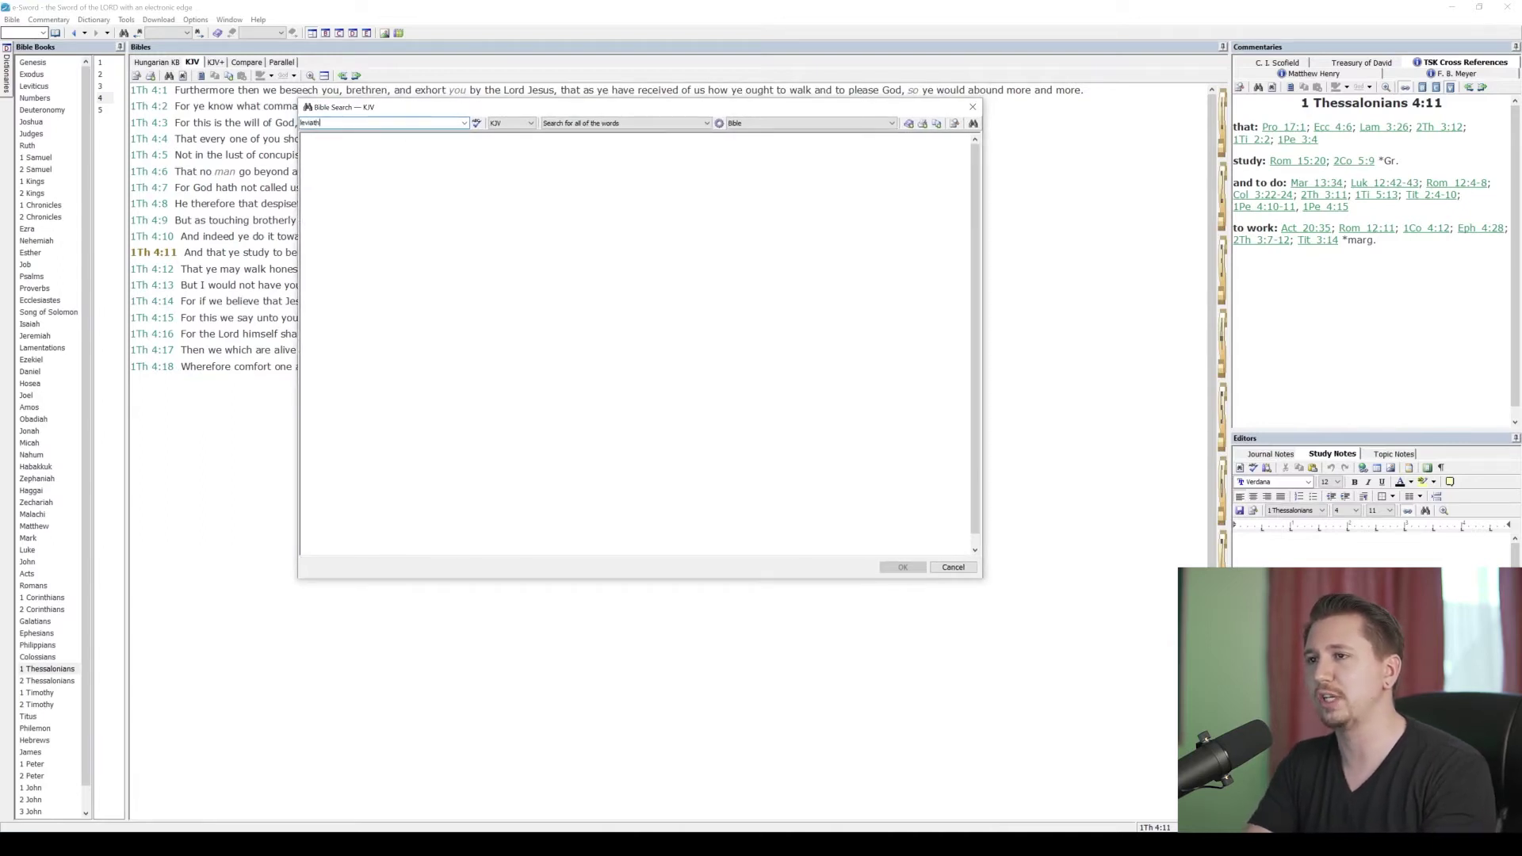
type("on")
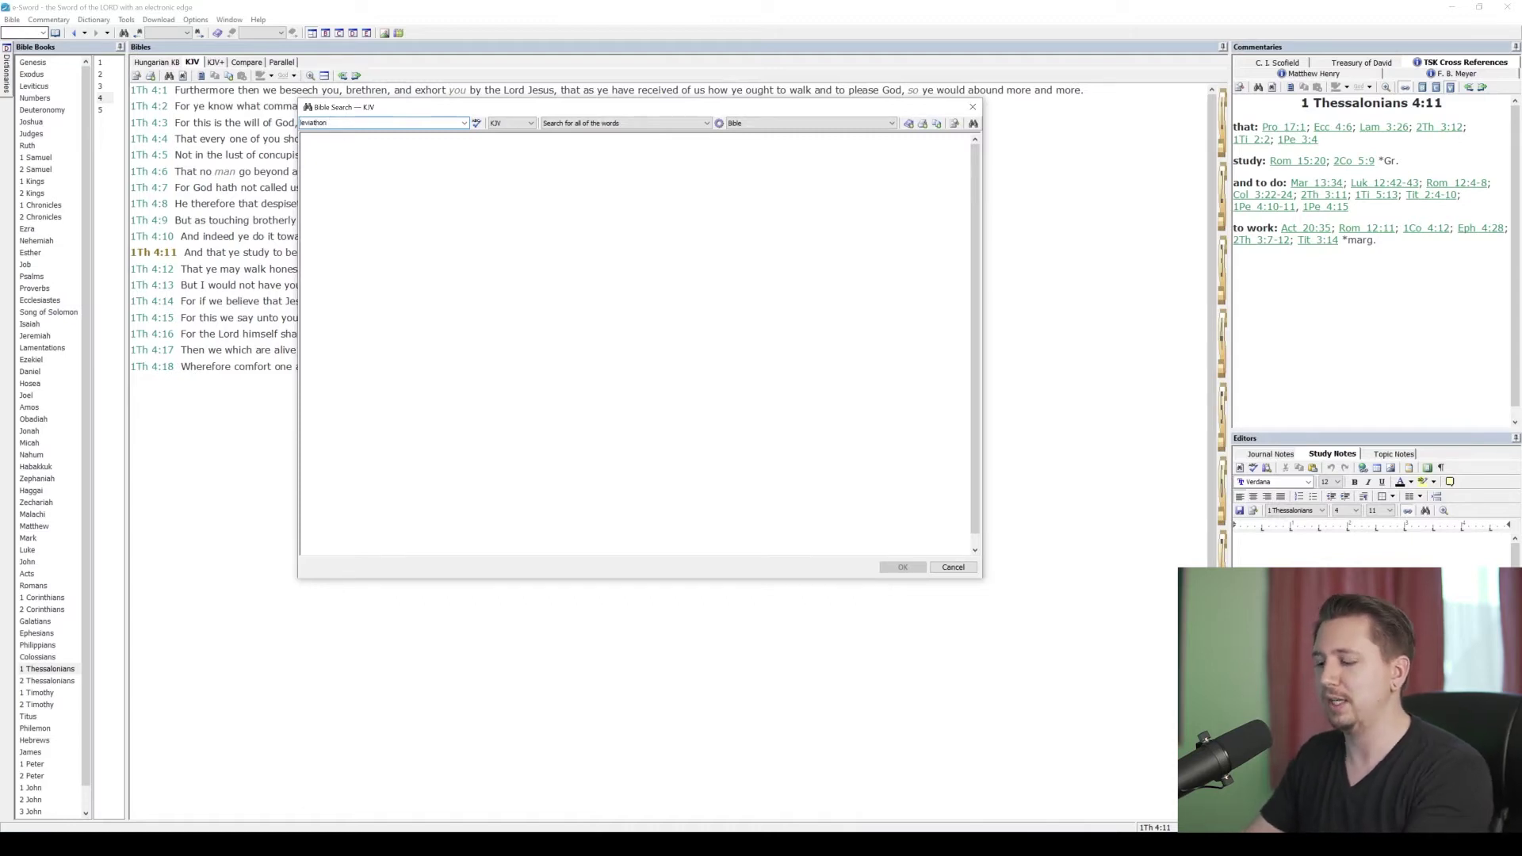
key("Return")
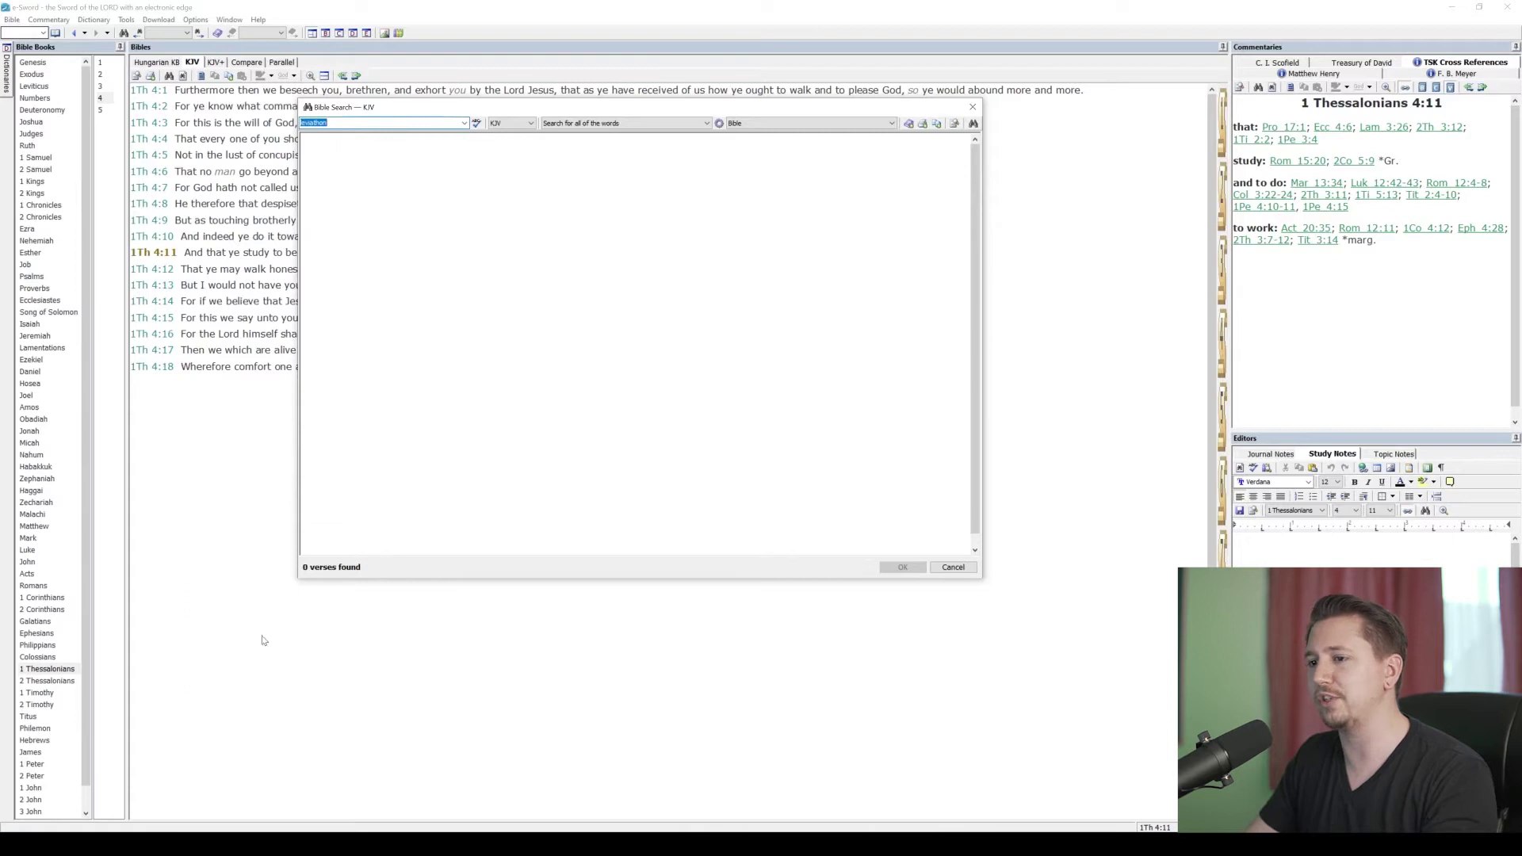
Step: Spell-check the search text, replace it with the suggested "leviathan" and run the search again
left_click(405, 168)
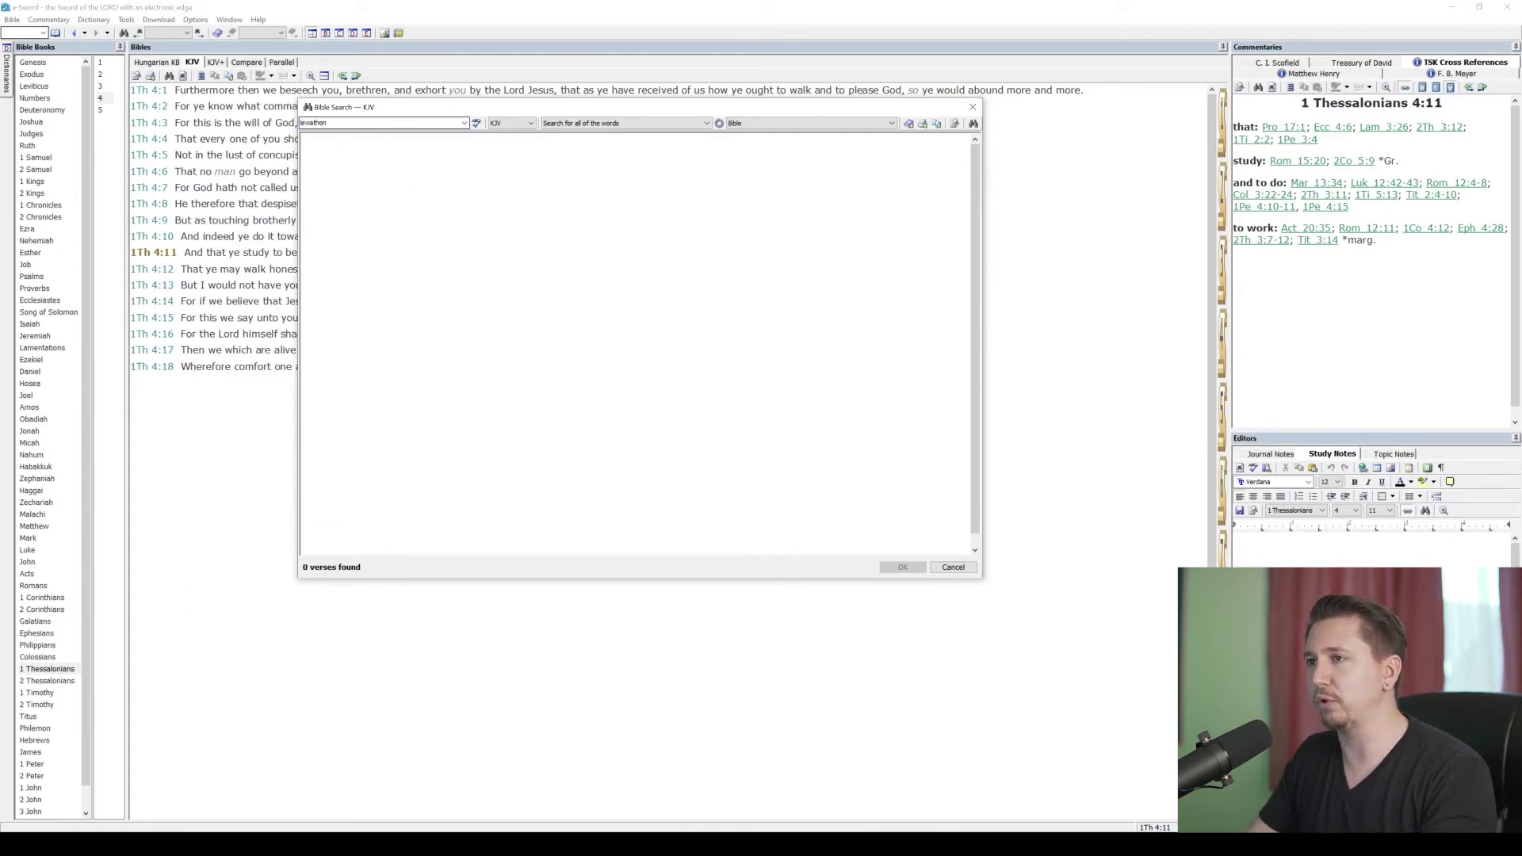
key("ctrl+a")
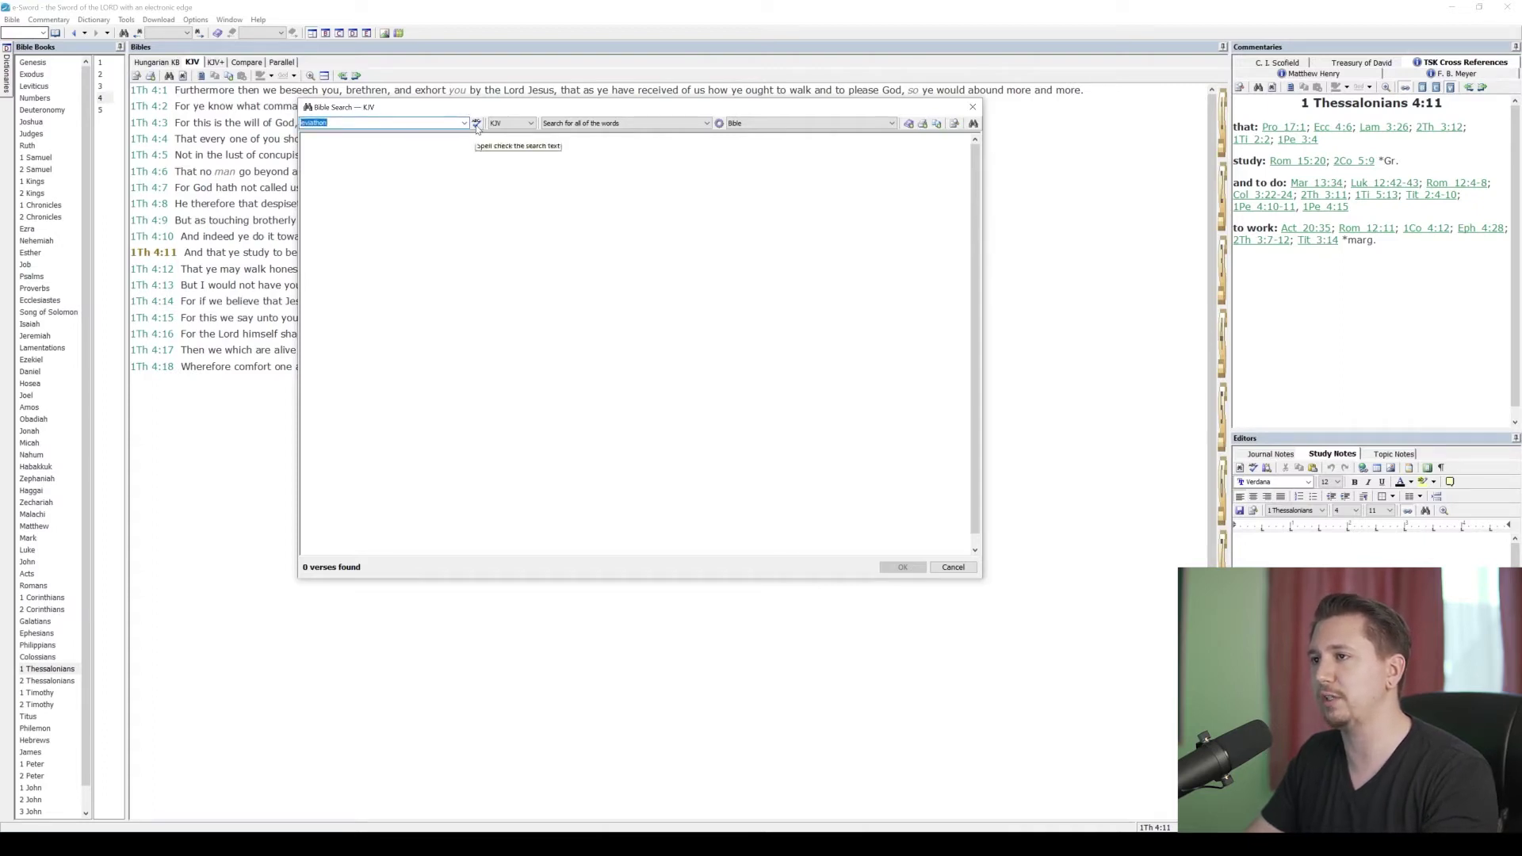
left_click(476, 127)
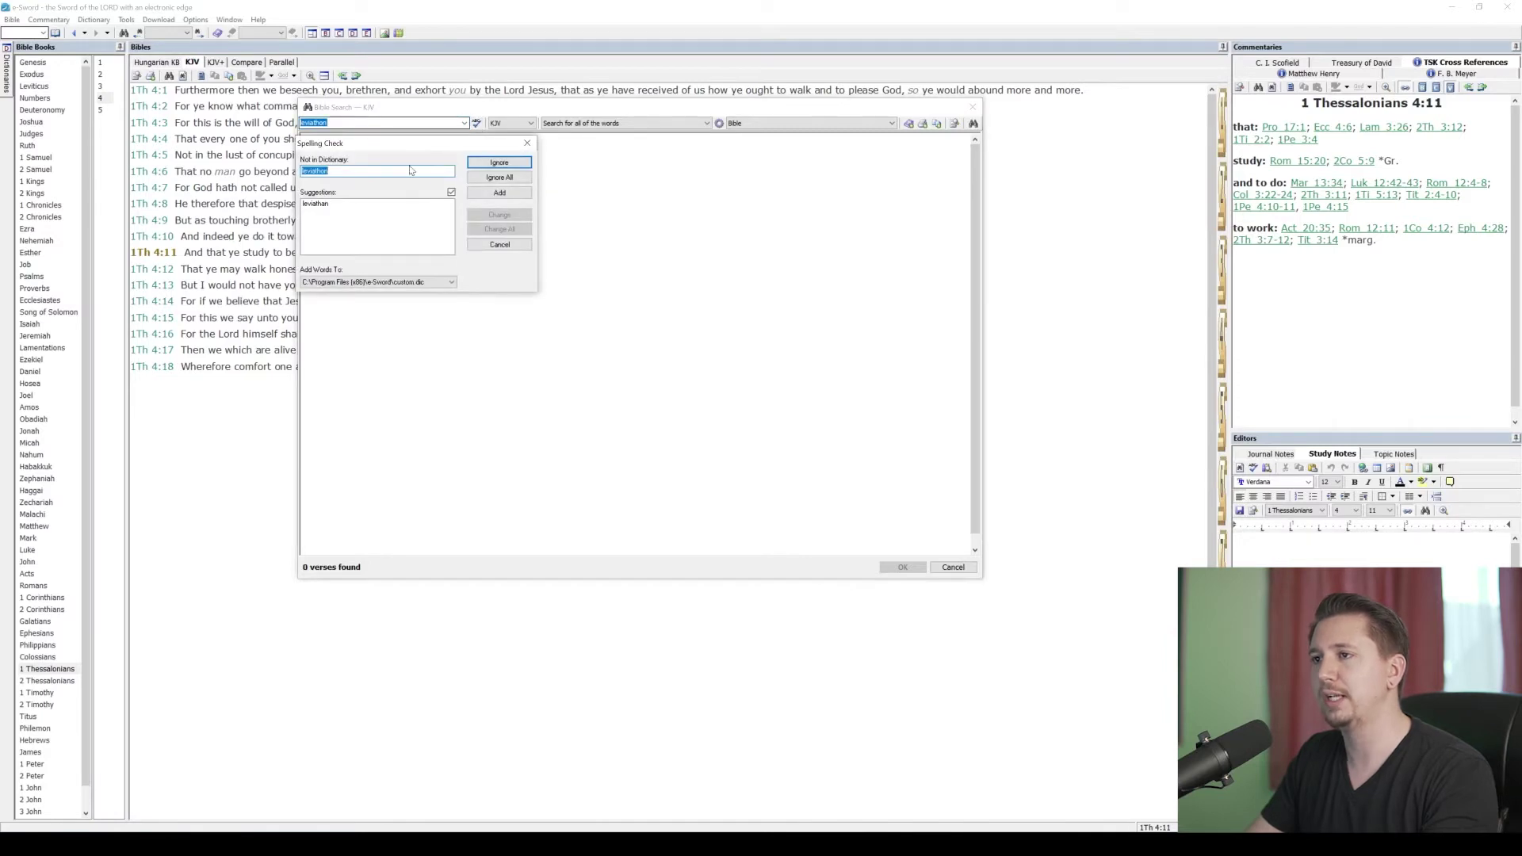
left_click(325, 206)
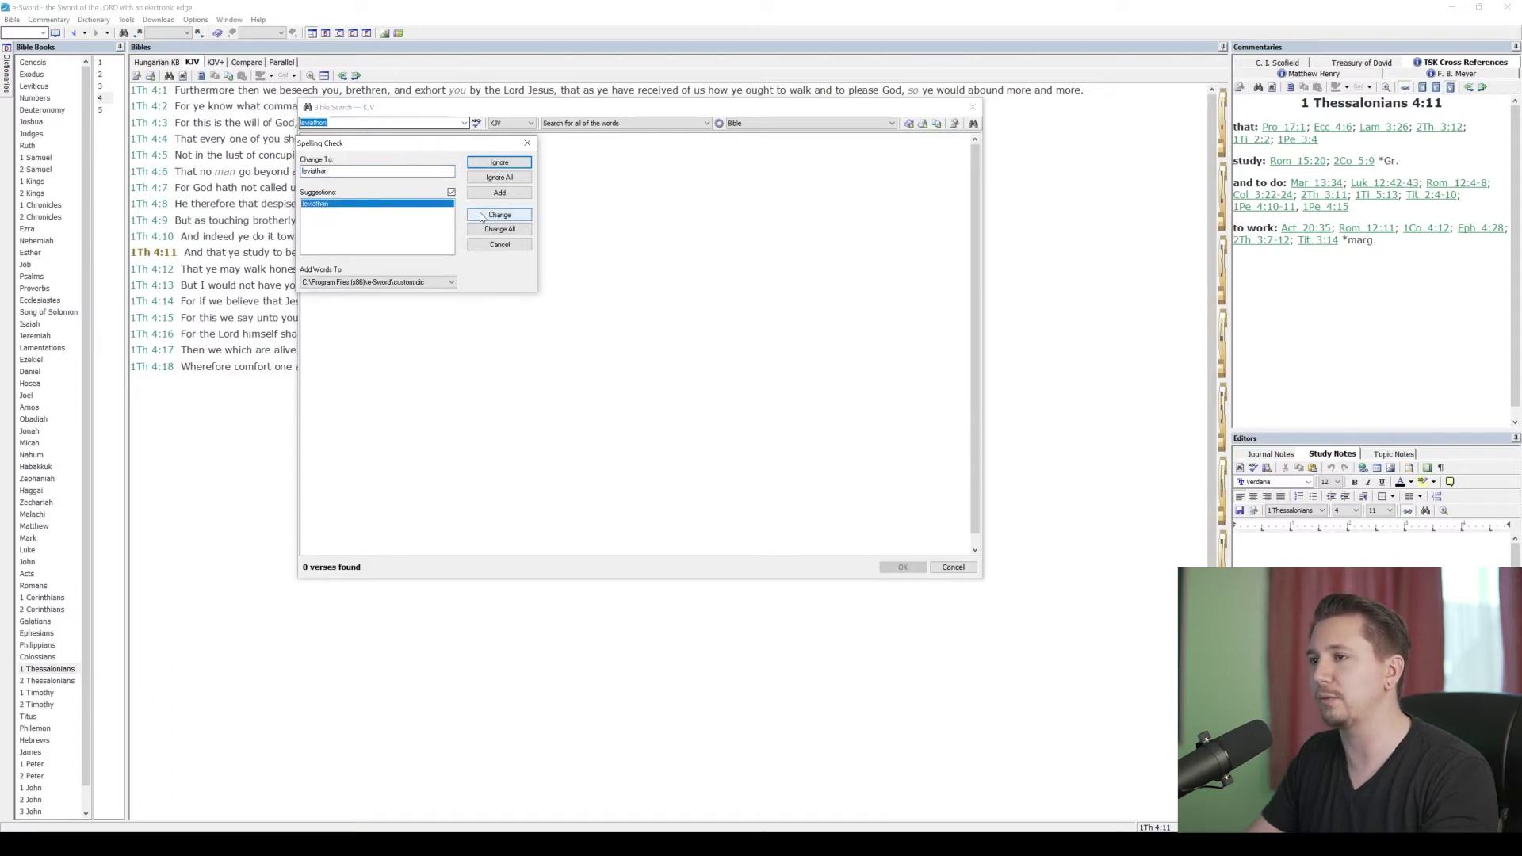
left_click(481, 216)
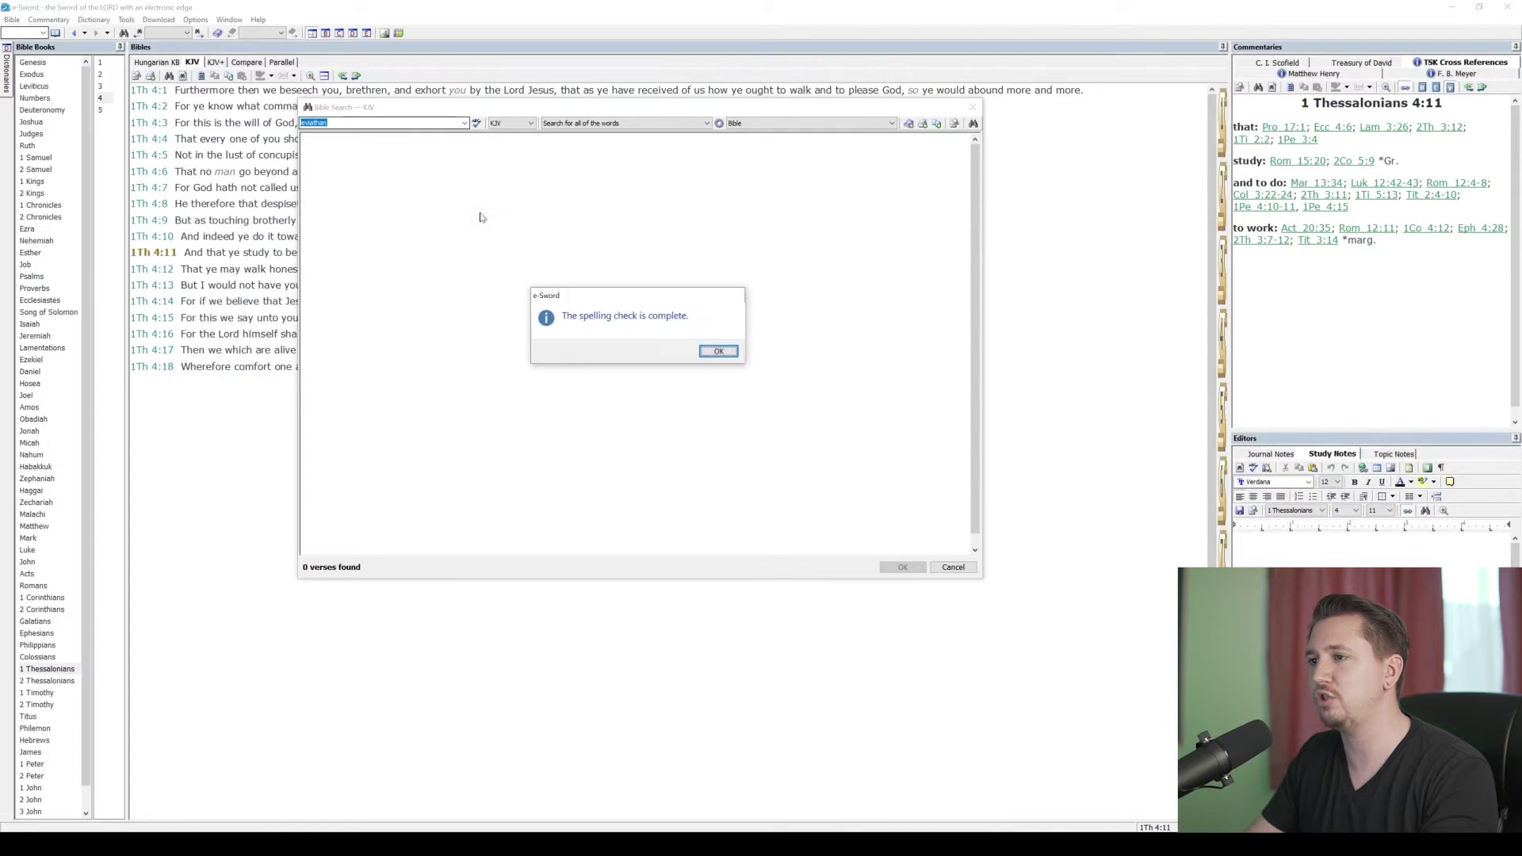
left_click(729, 355)
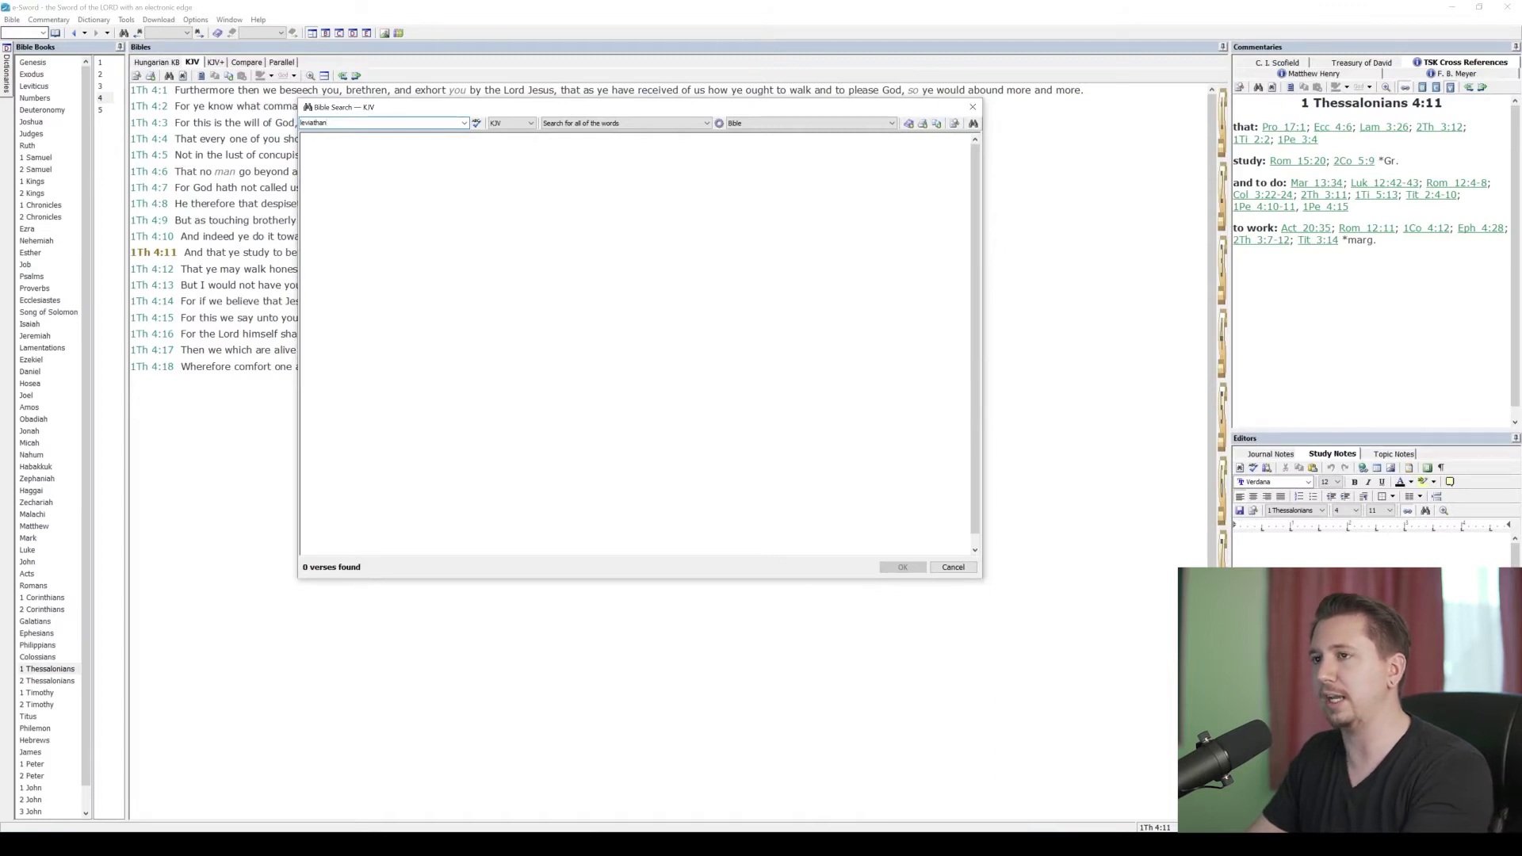
key("Return")
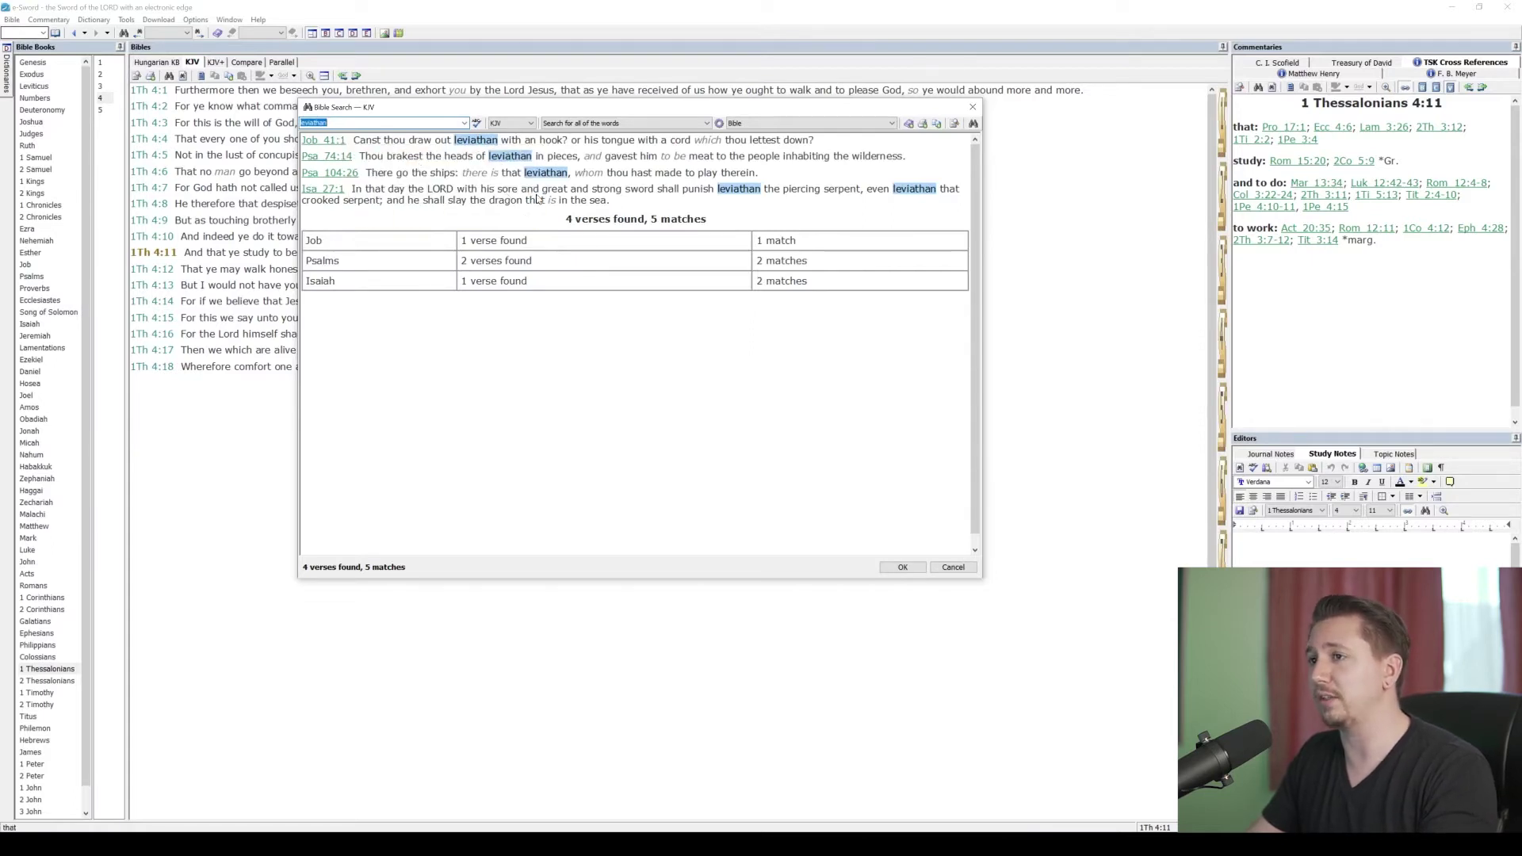
mouse_move(336, 174)
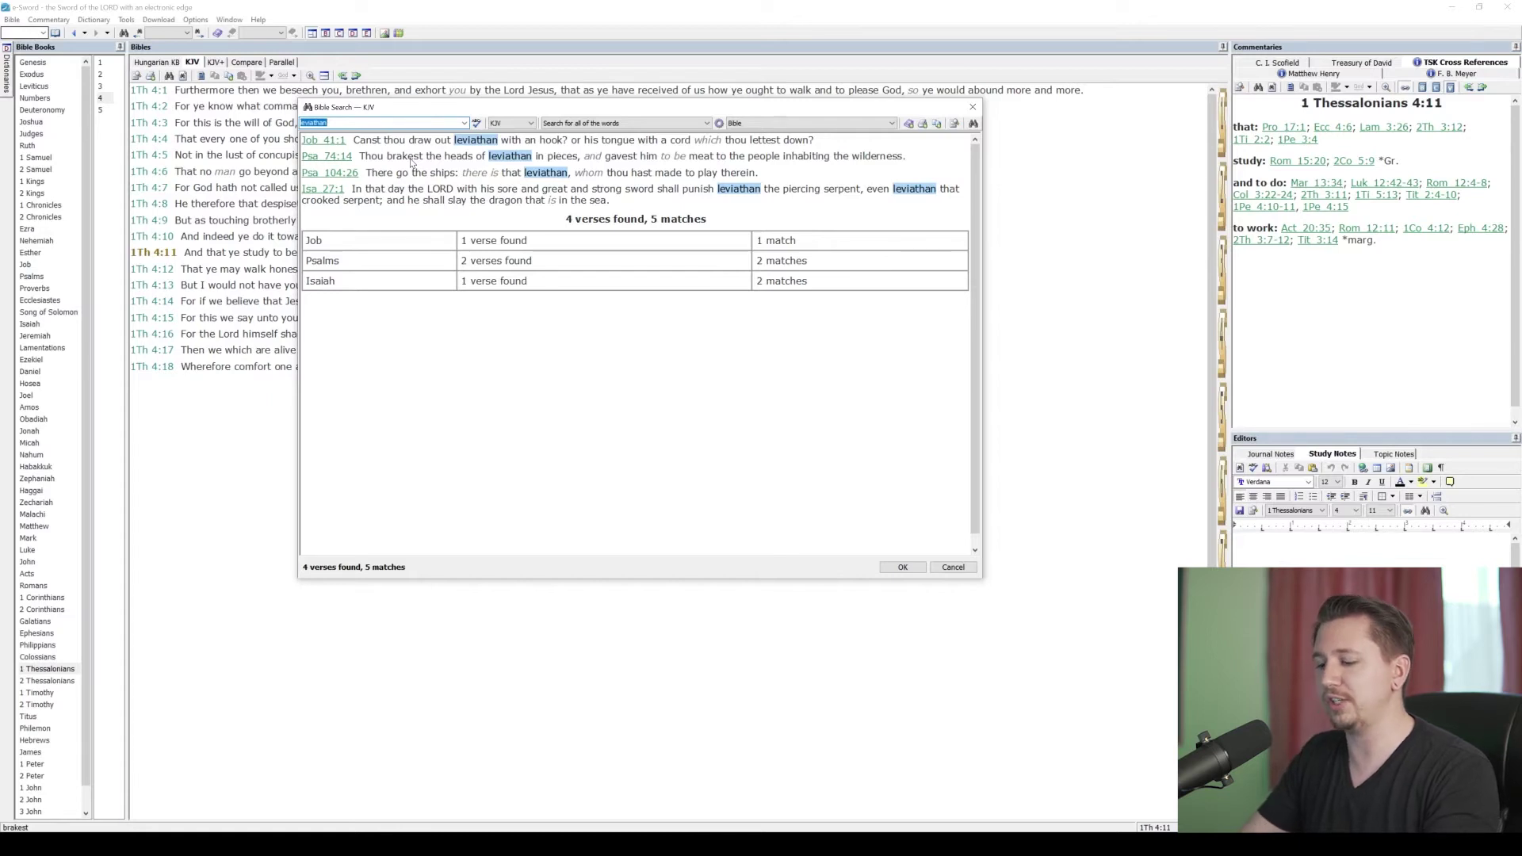
Step: Search the whole KJV Bible for "cleanse"
type("dean")
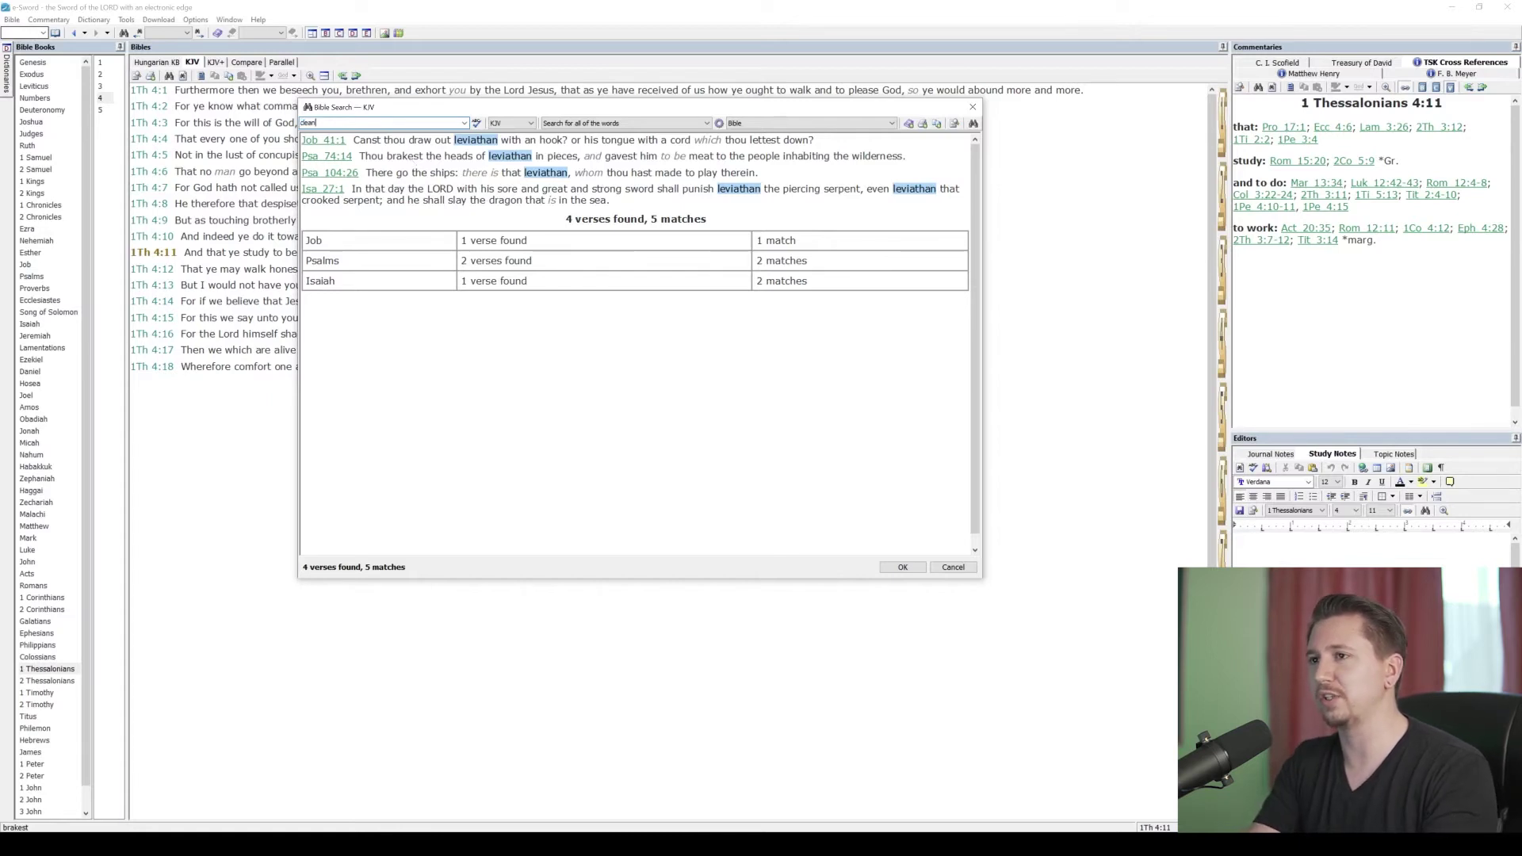
type("se")
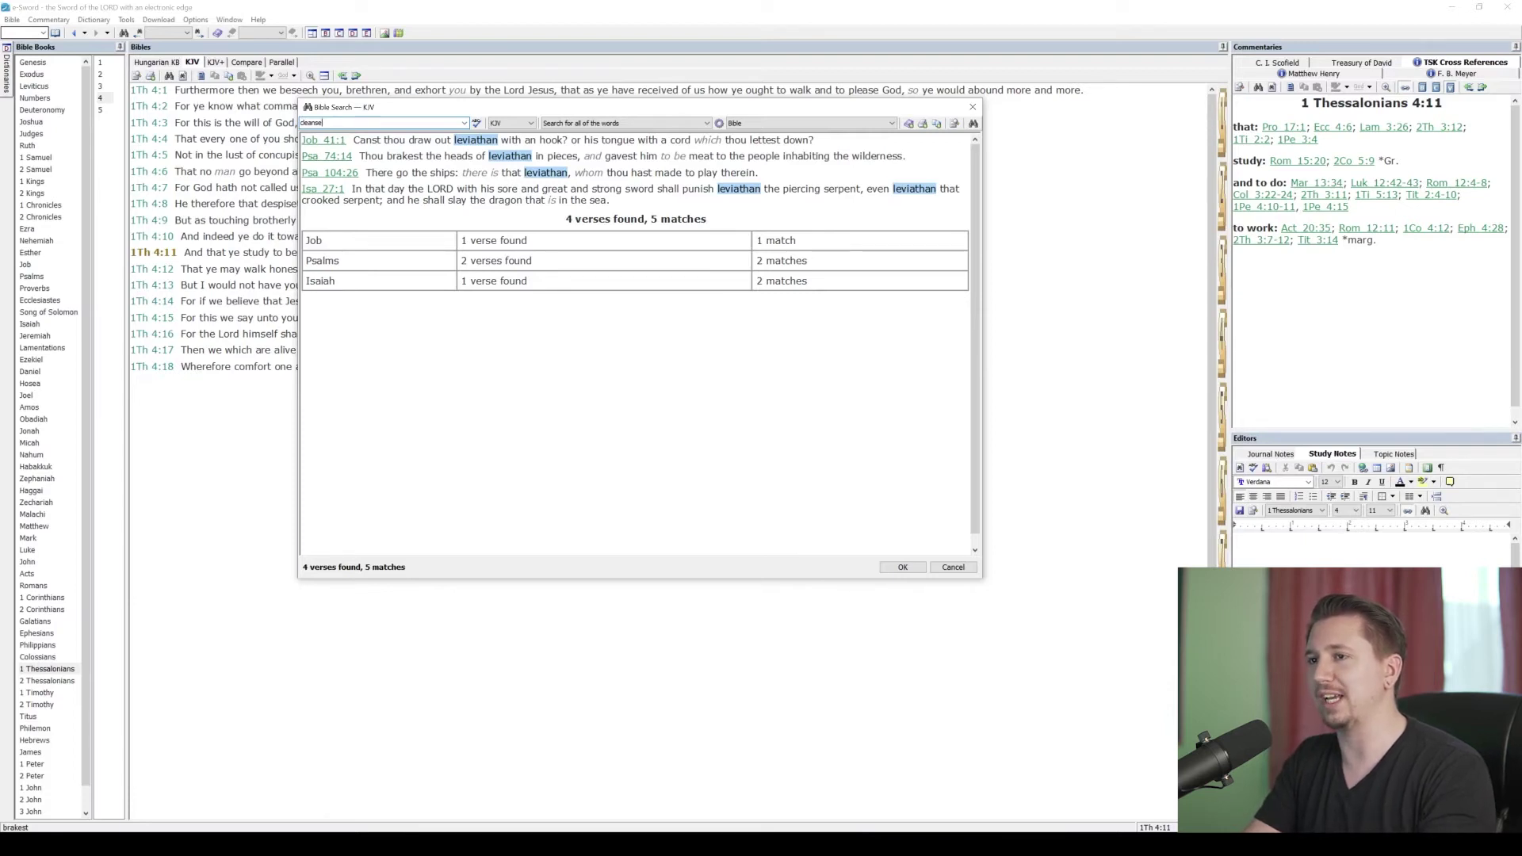
key("Return")
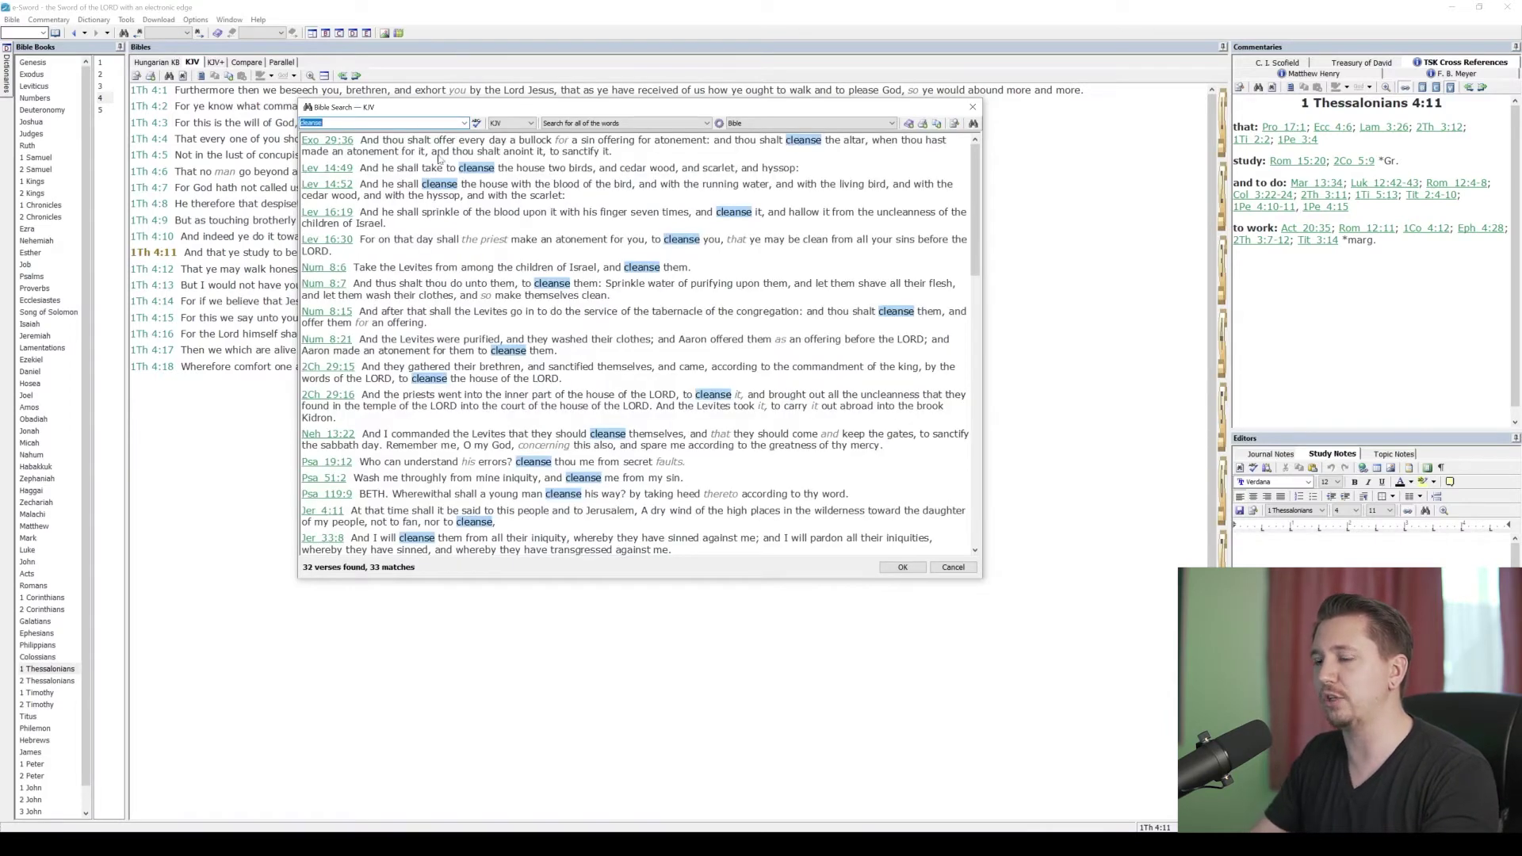
Step: Preview verses such as Psalms 19:12 and Nehemiah 13:22 from the "cleanse" results and widen the search window
scroll(495, 232, "down", 5)
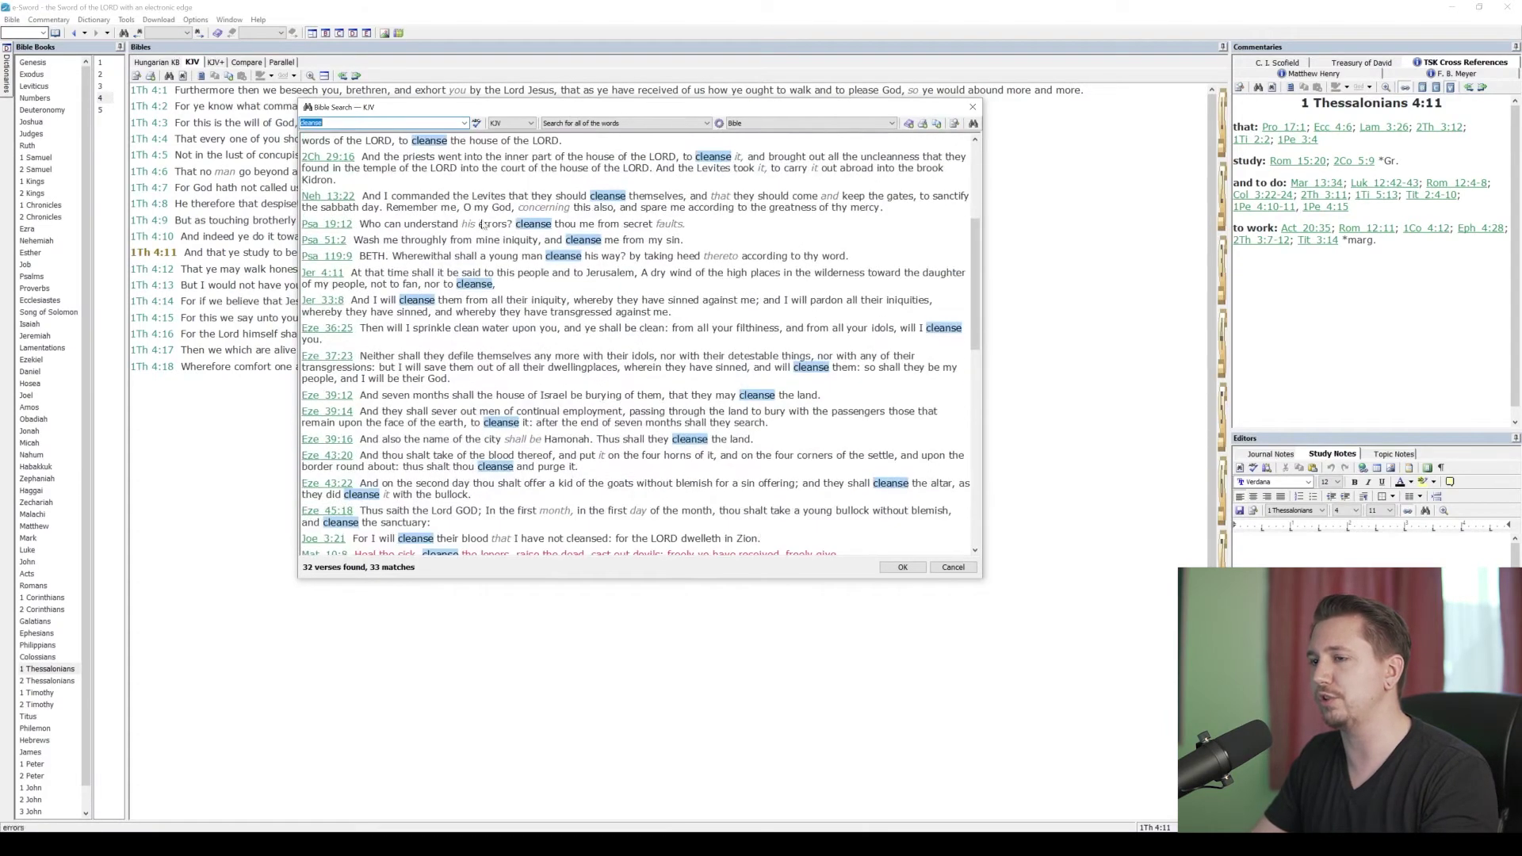
mouse_move(329, 225)
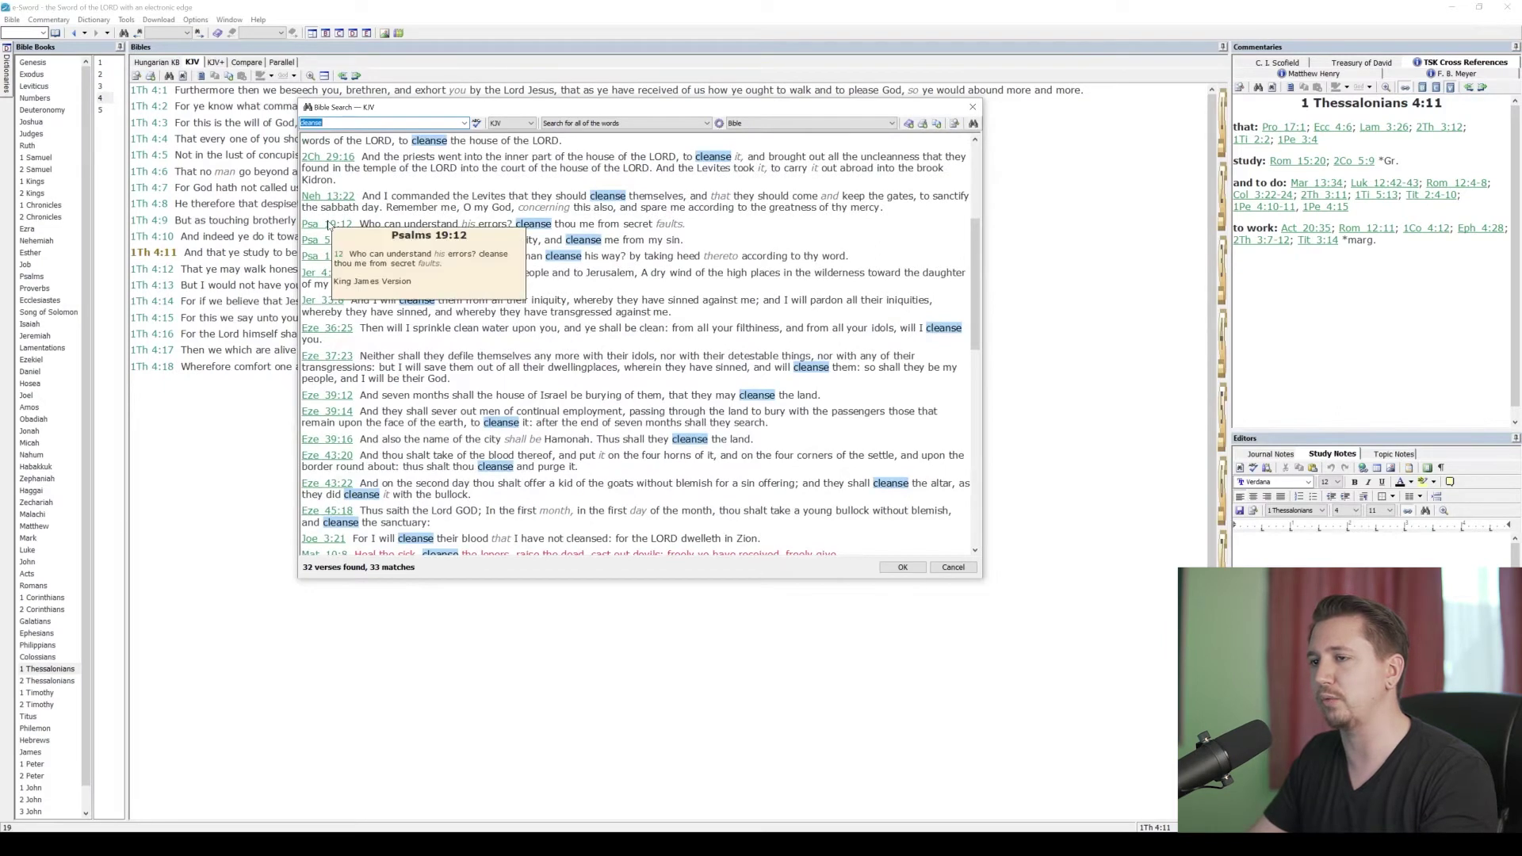
mouse_move(350, 197)
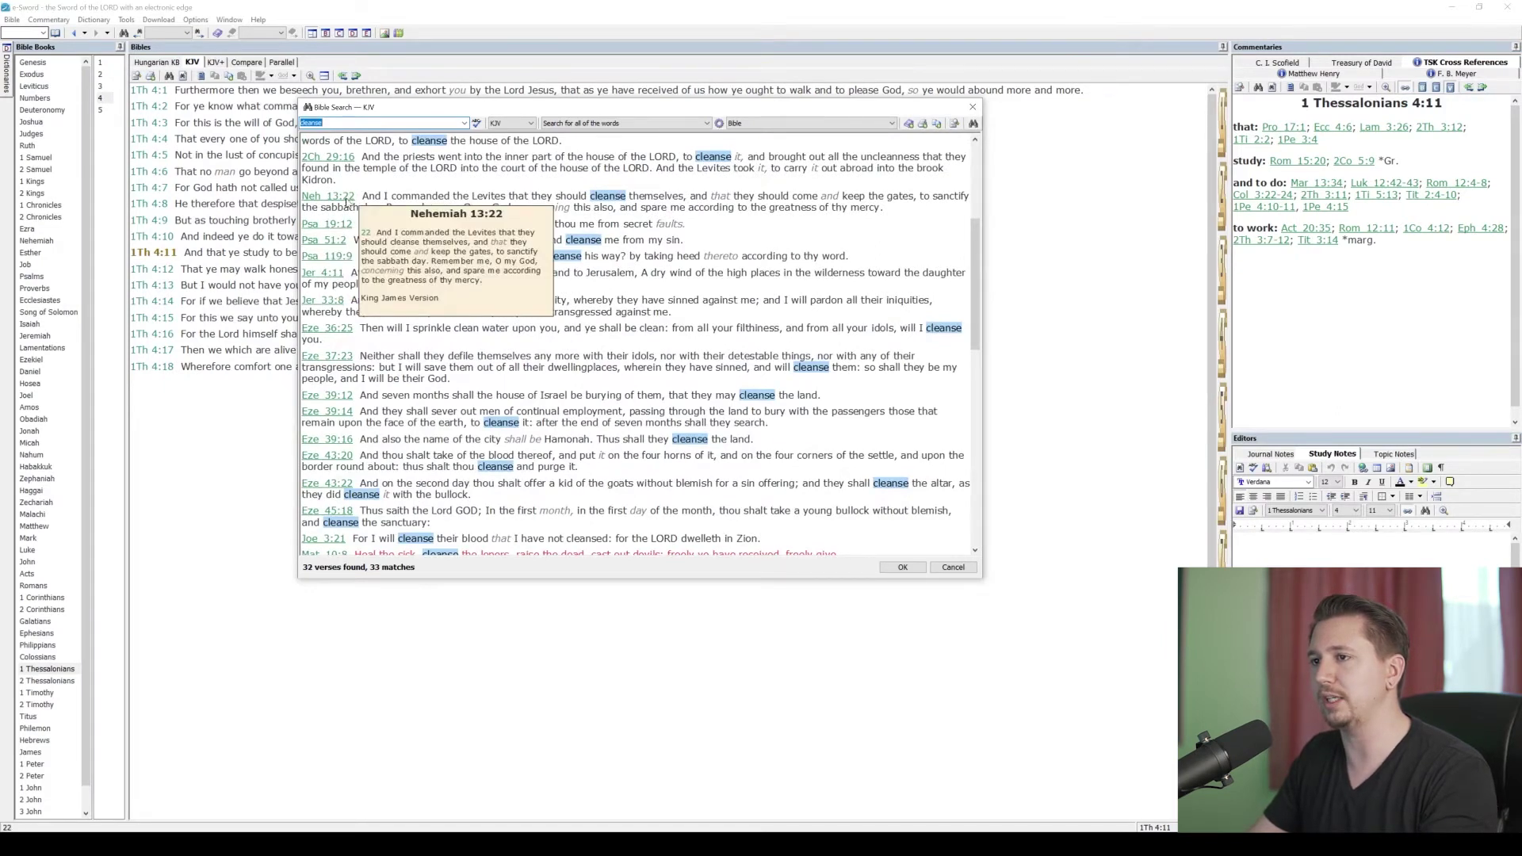
mouse_move(336, 260)
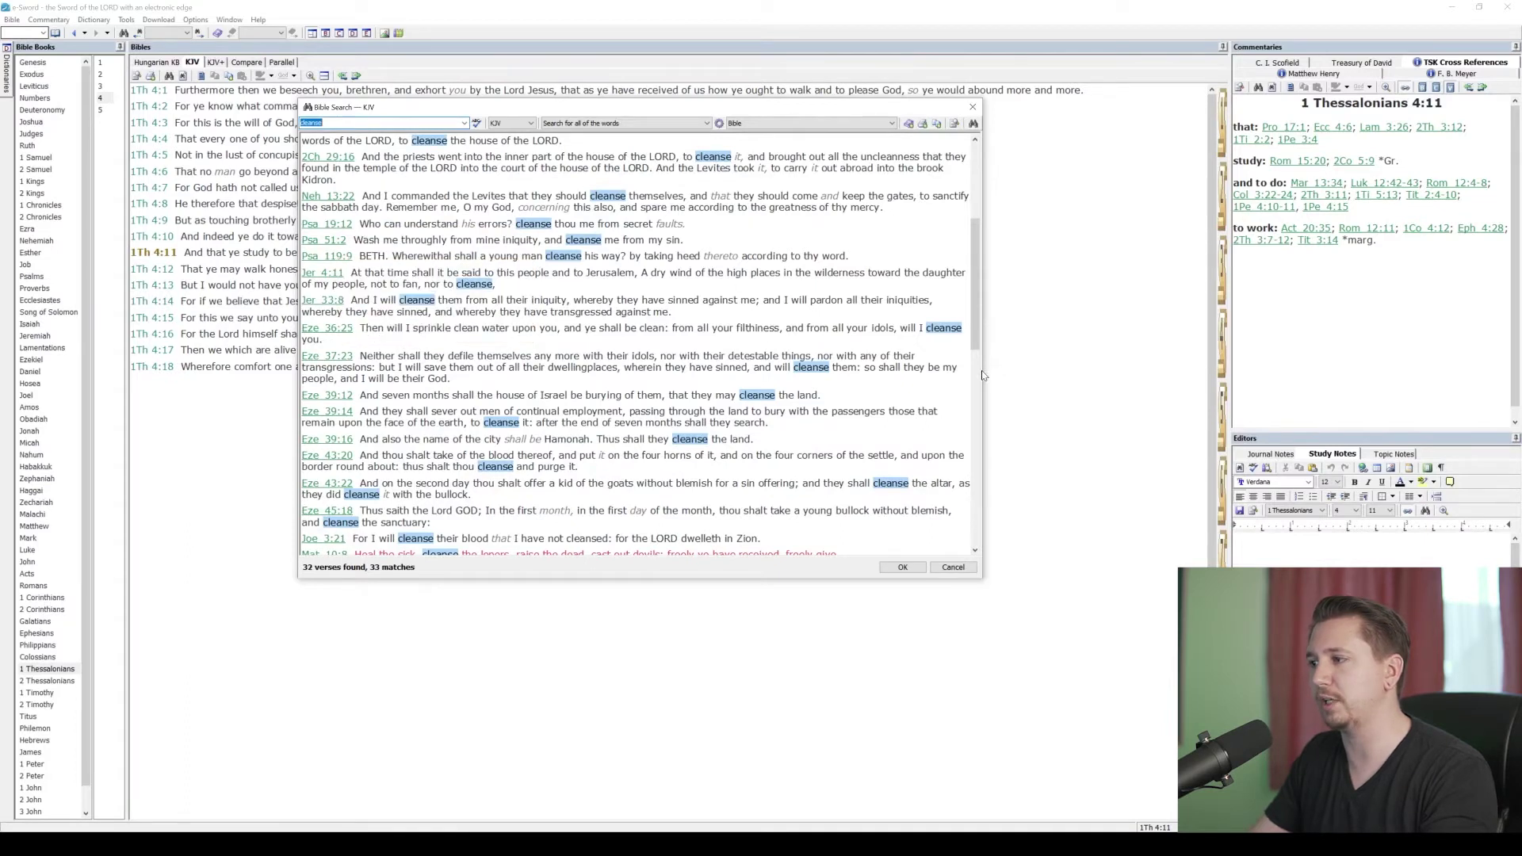
left_click_drag(983, 371, 1065, 370)
mouse_move(317, 356)
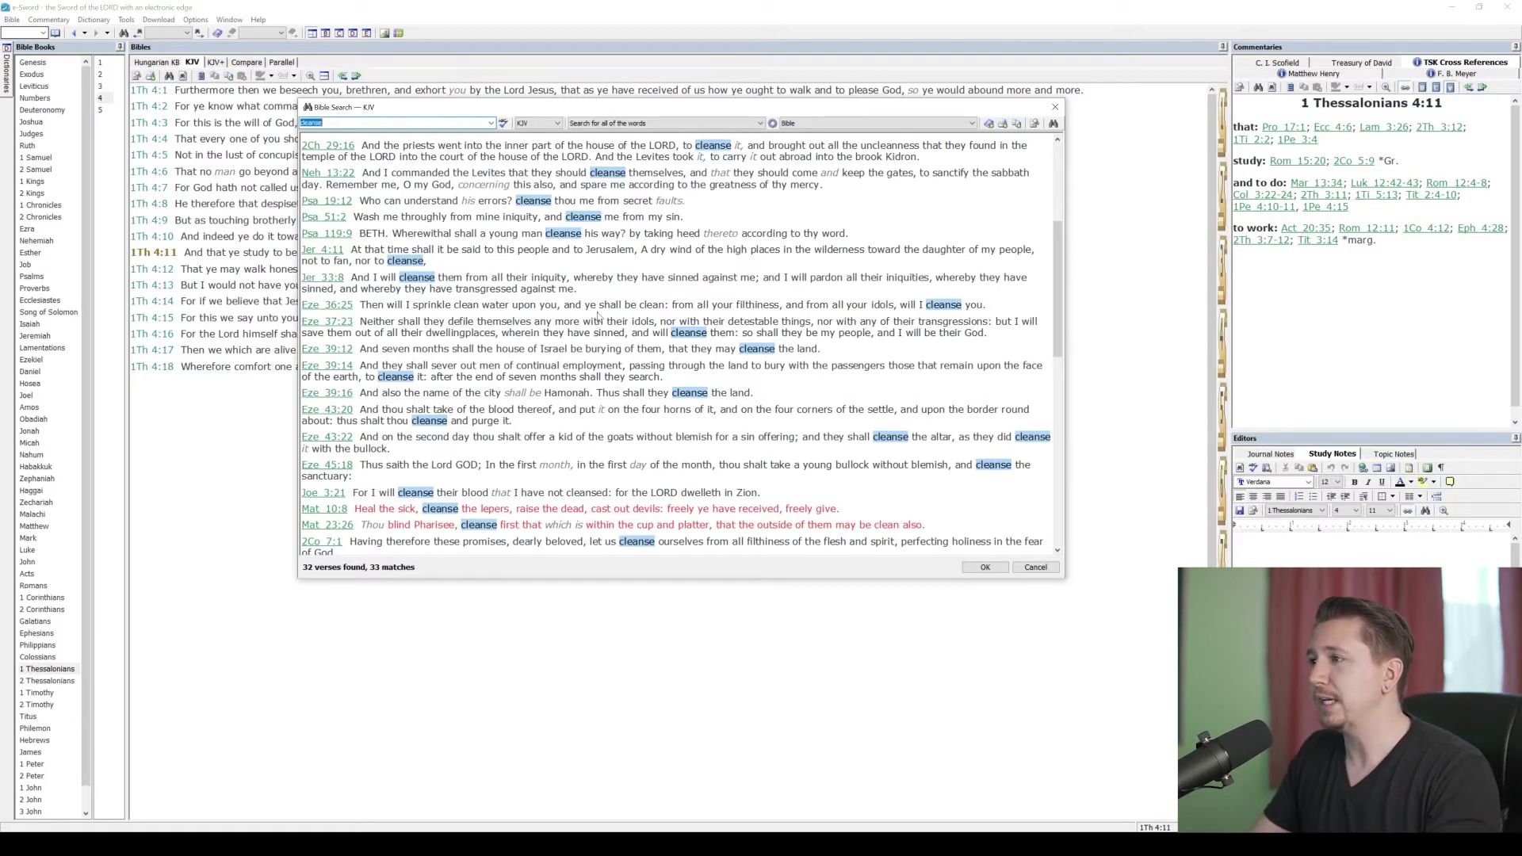
Step: Look through the "cleanse" results down to the per-book table of verses and matches, and shift the search window slightly
scroll(599, 318, "down", 5)
scroll(603, 306, "down", 2)
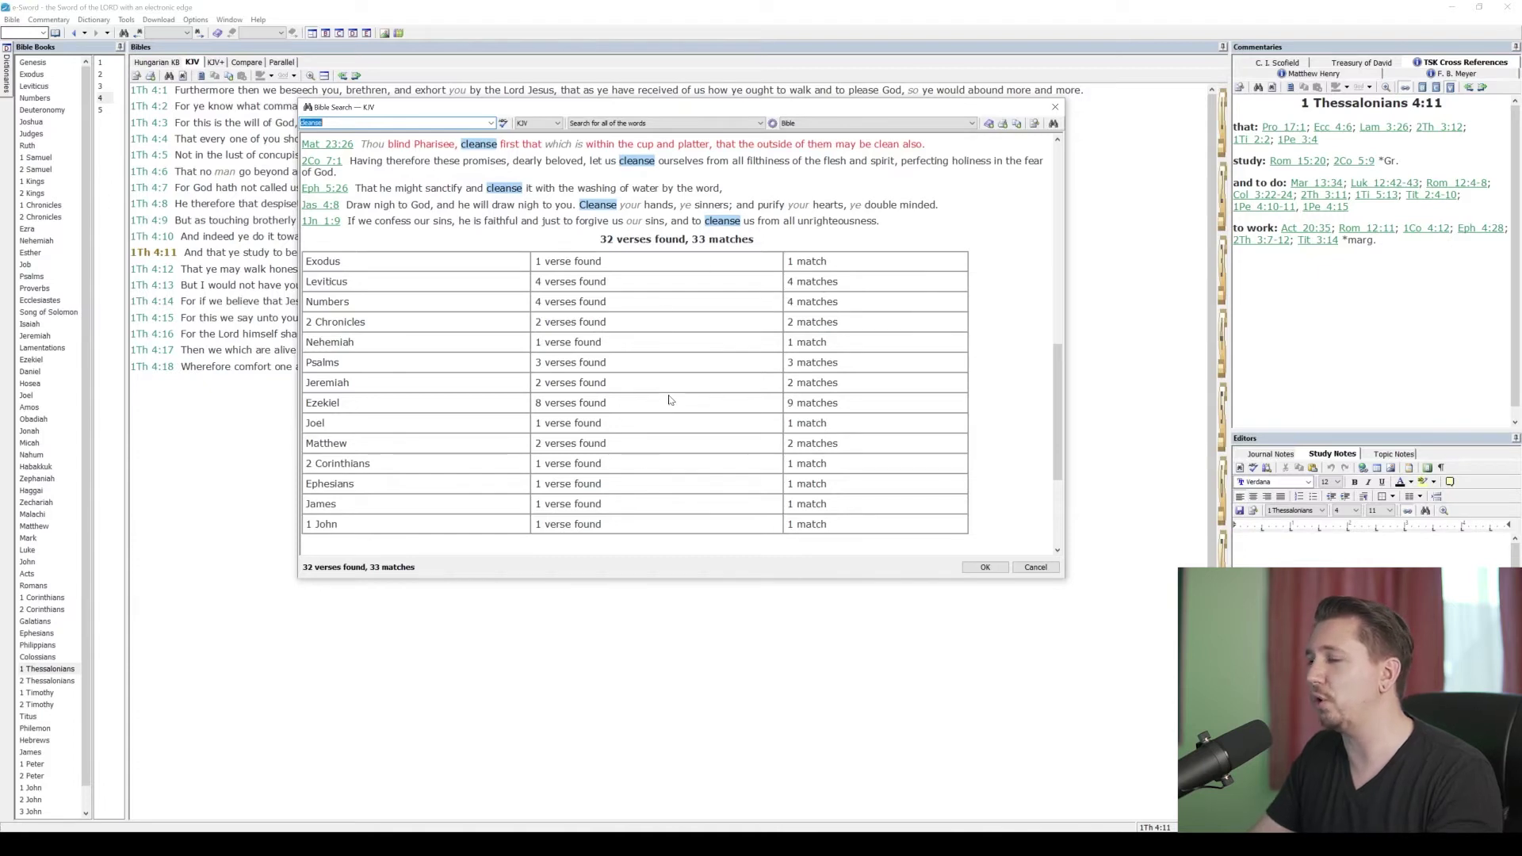
scroll(674, 386, "up", 1)
scroll(673, 385, "up", 12)
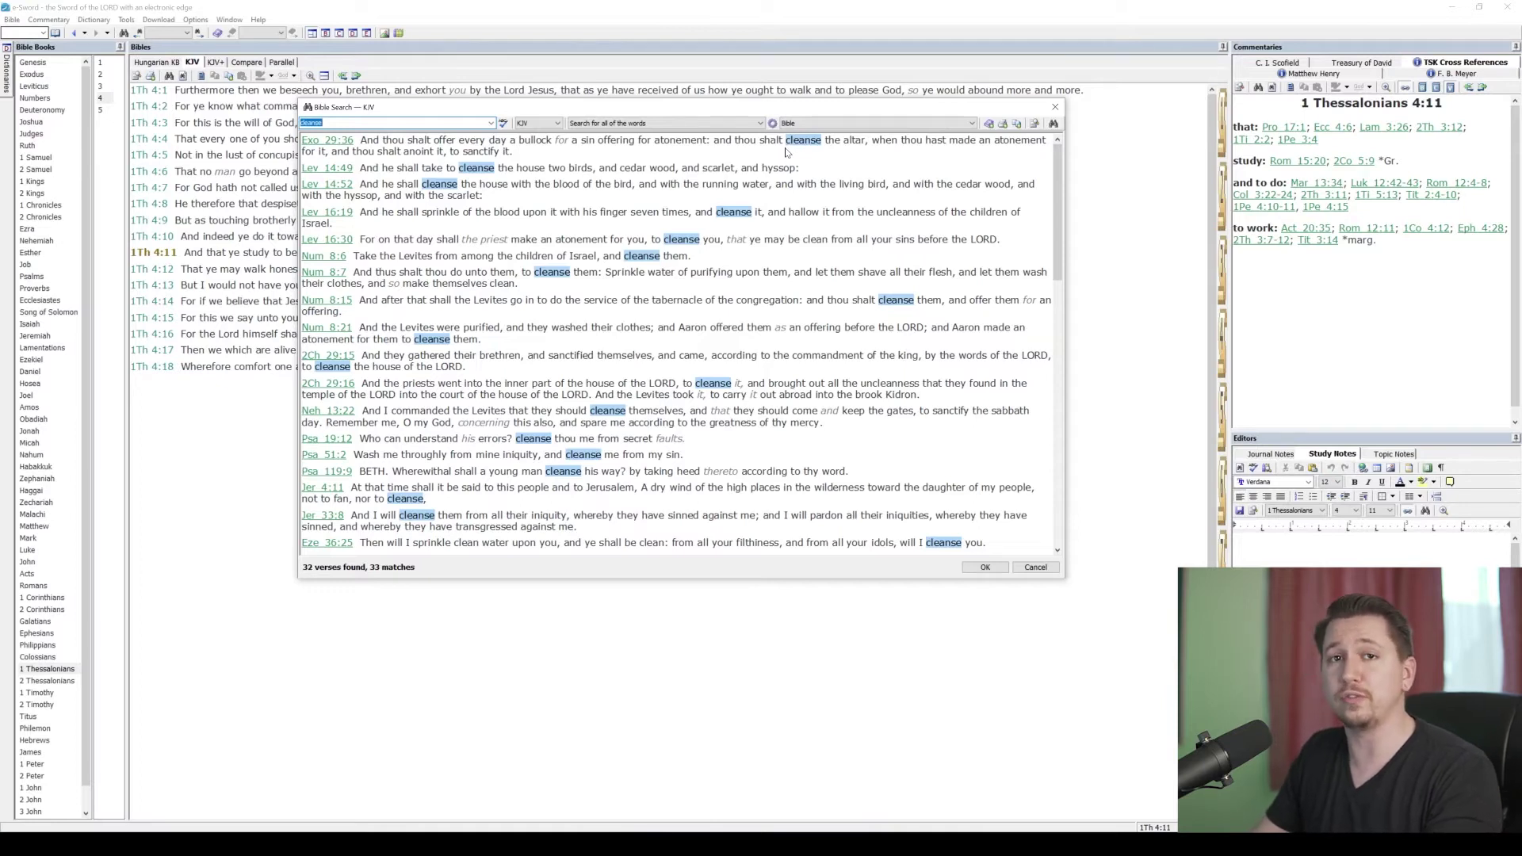
left_click_drag(728, 111, 731, 108)
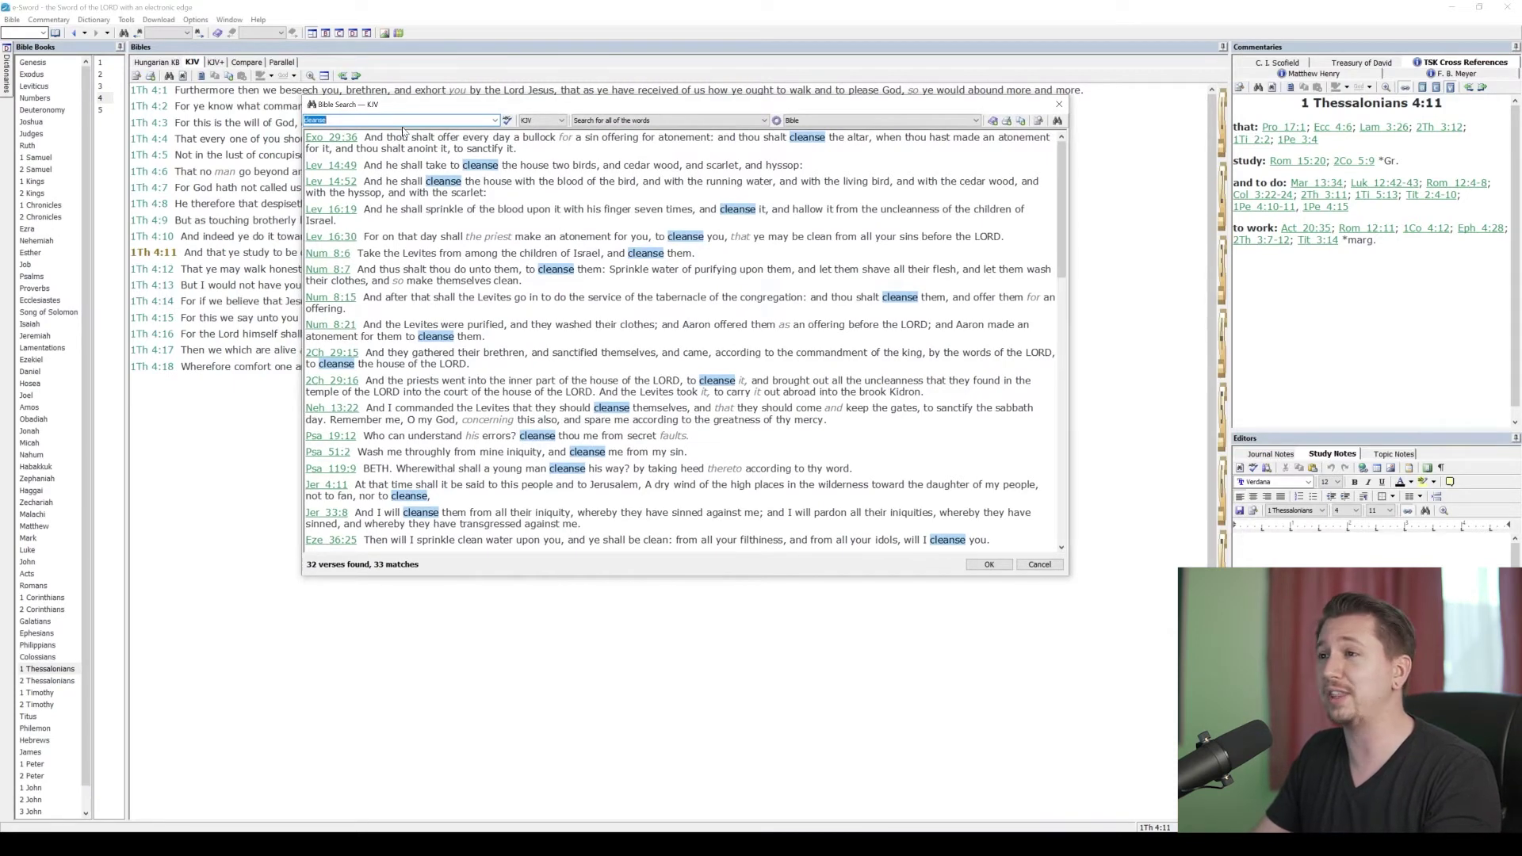
left_click_drag(500, 106, 486, 95)
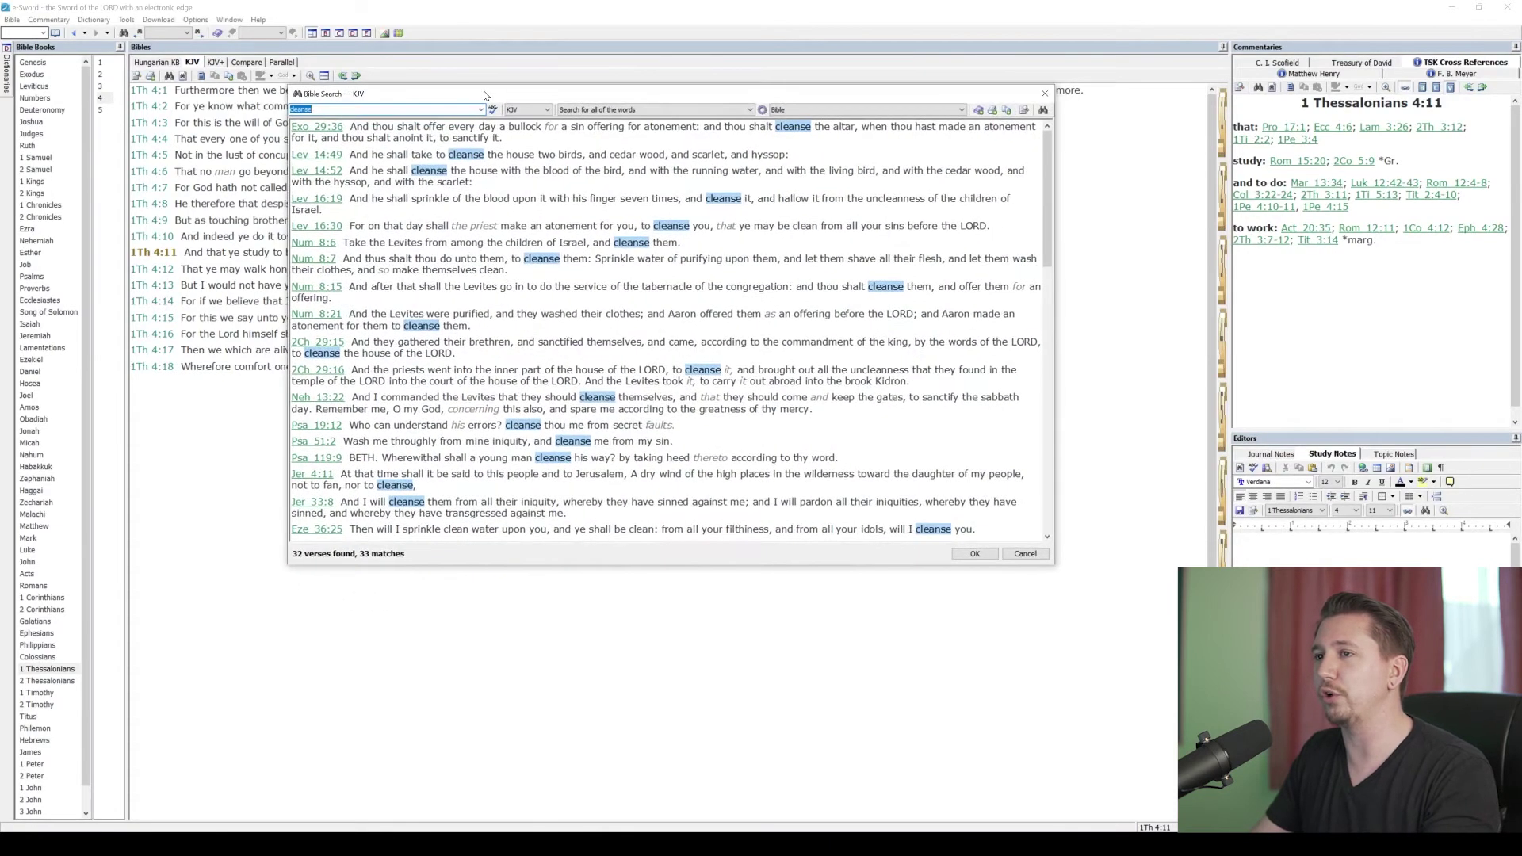
Step: Look at the word-matching options, search the whole KJV Bible for "rapture" and spell-check the search word
left_click(618, 111)
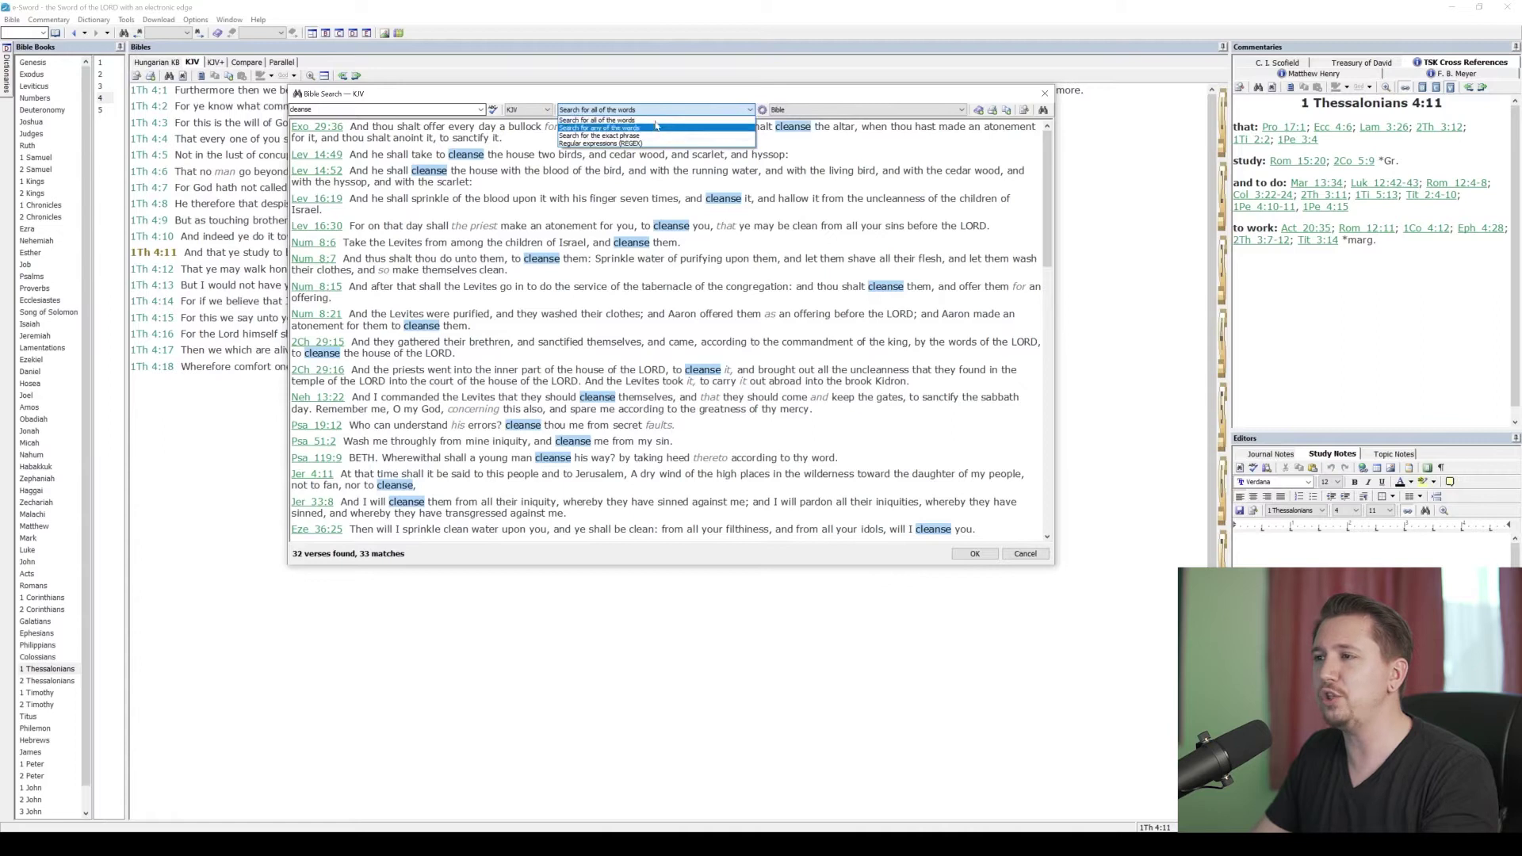
left_click(389, 119)
left_click(389, 109)
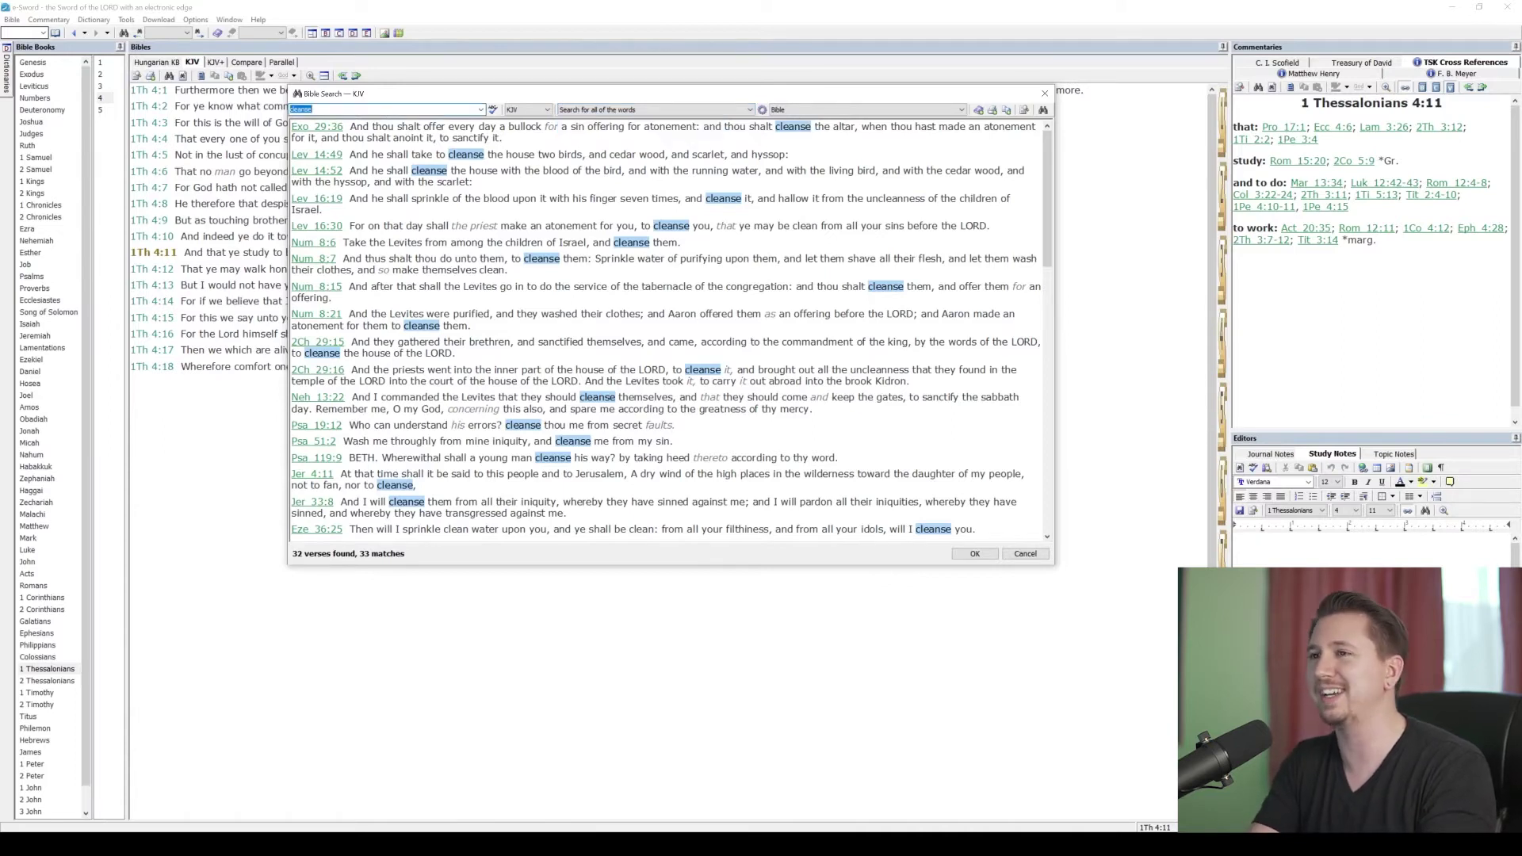
type("raptu")
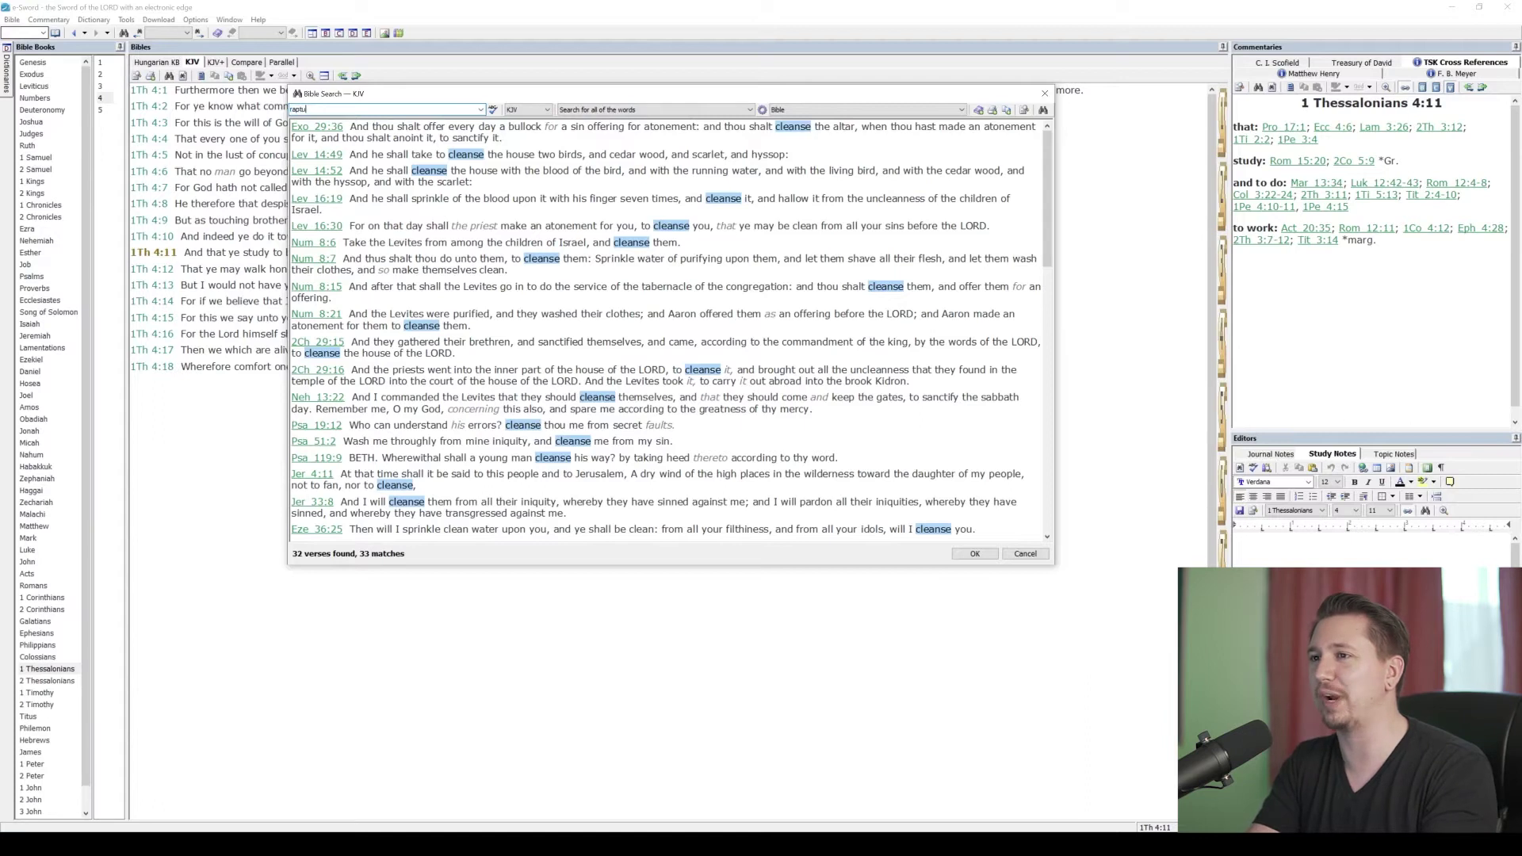
type("re")
key("Return")
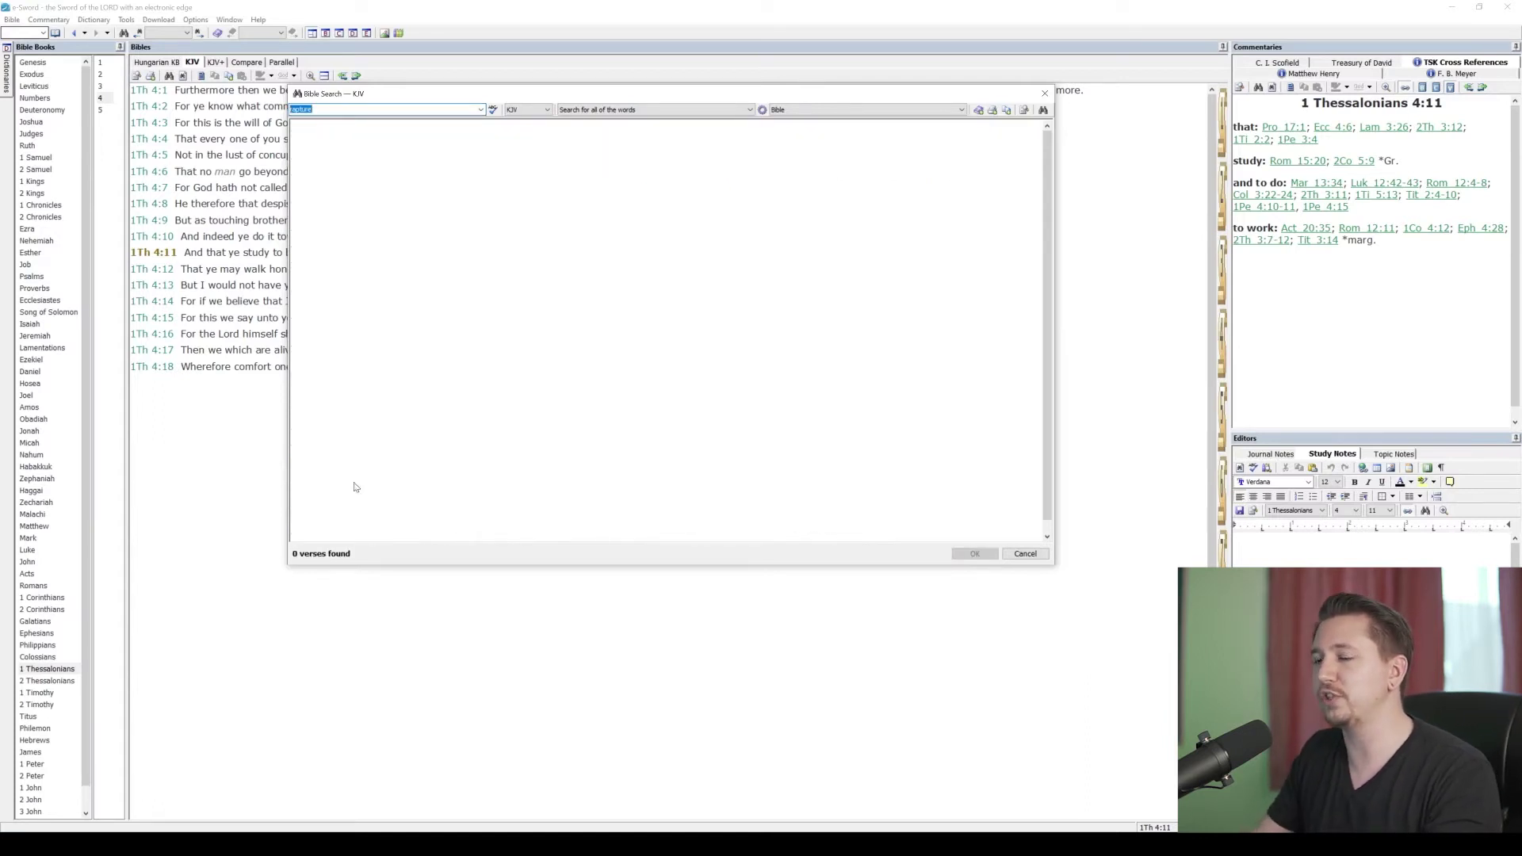
left_click(493, 111)
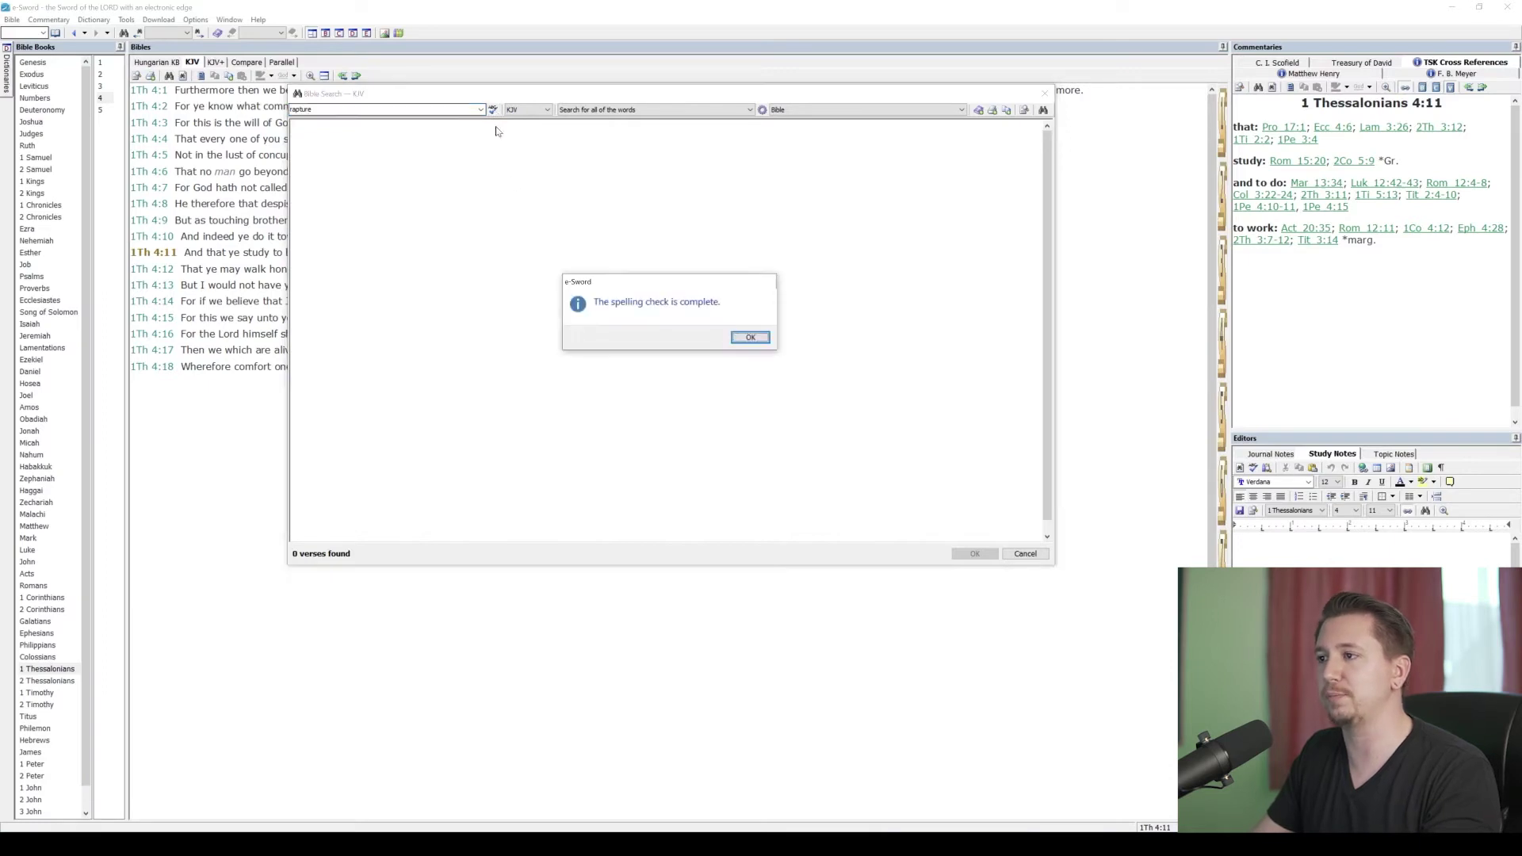
left_click(749, 338)
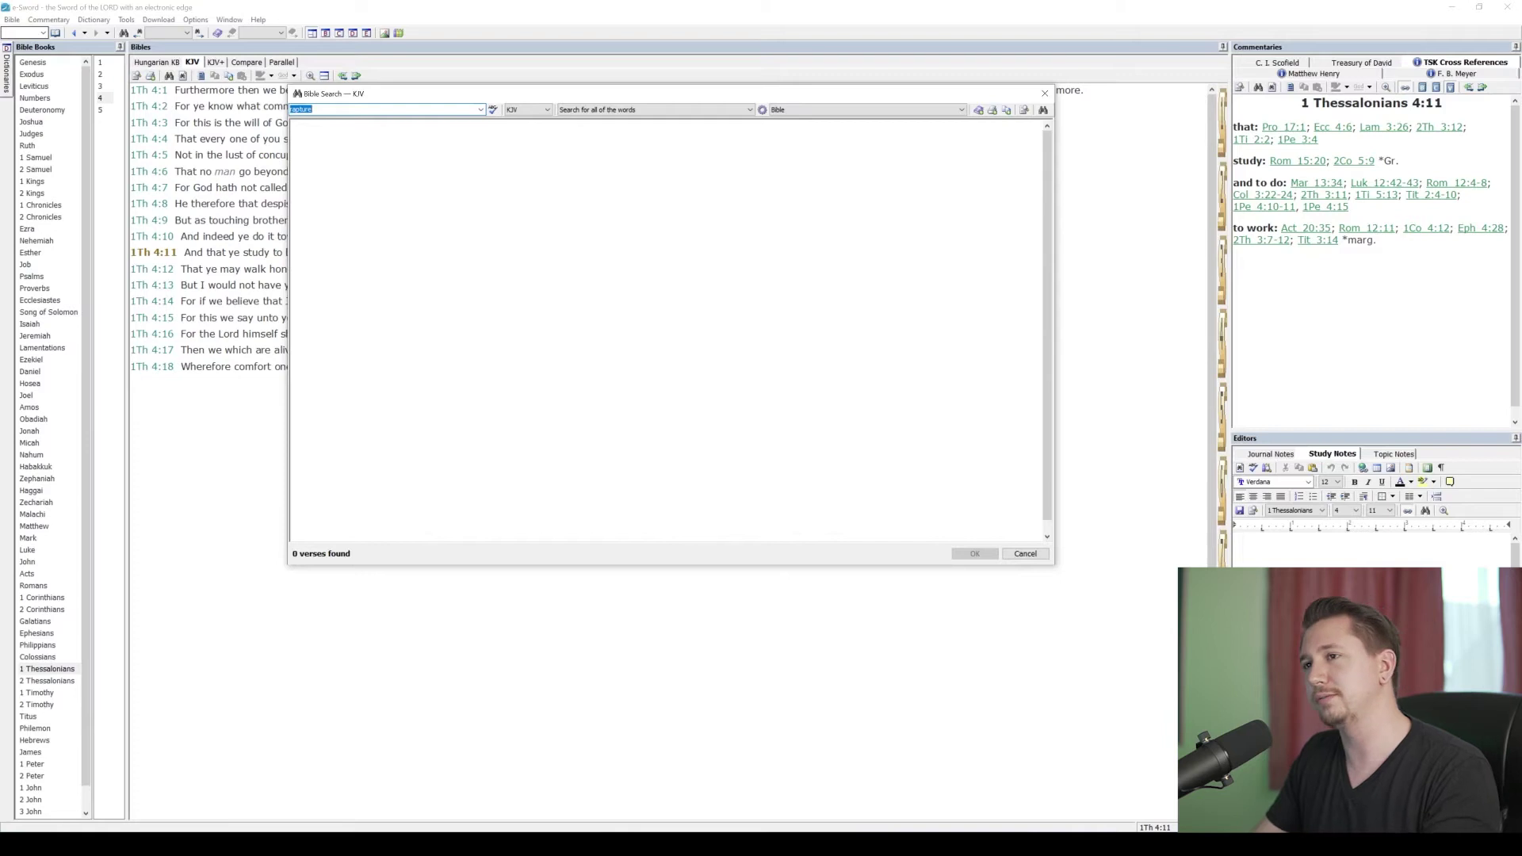
key("End")
left_click_drag(402, 93, 393, 100)
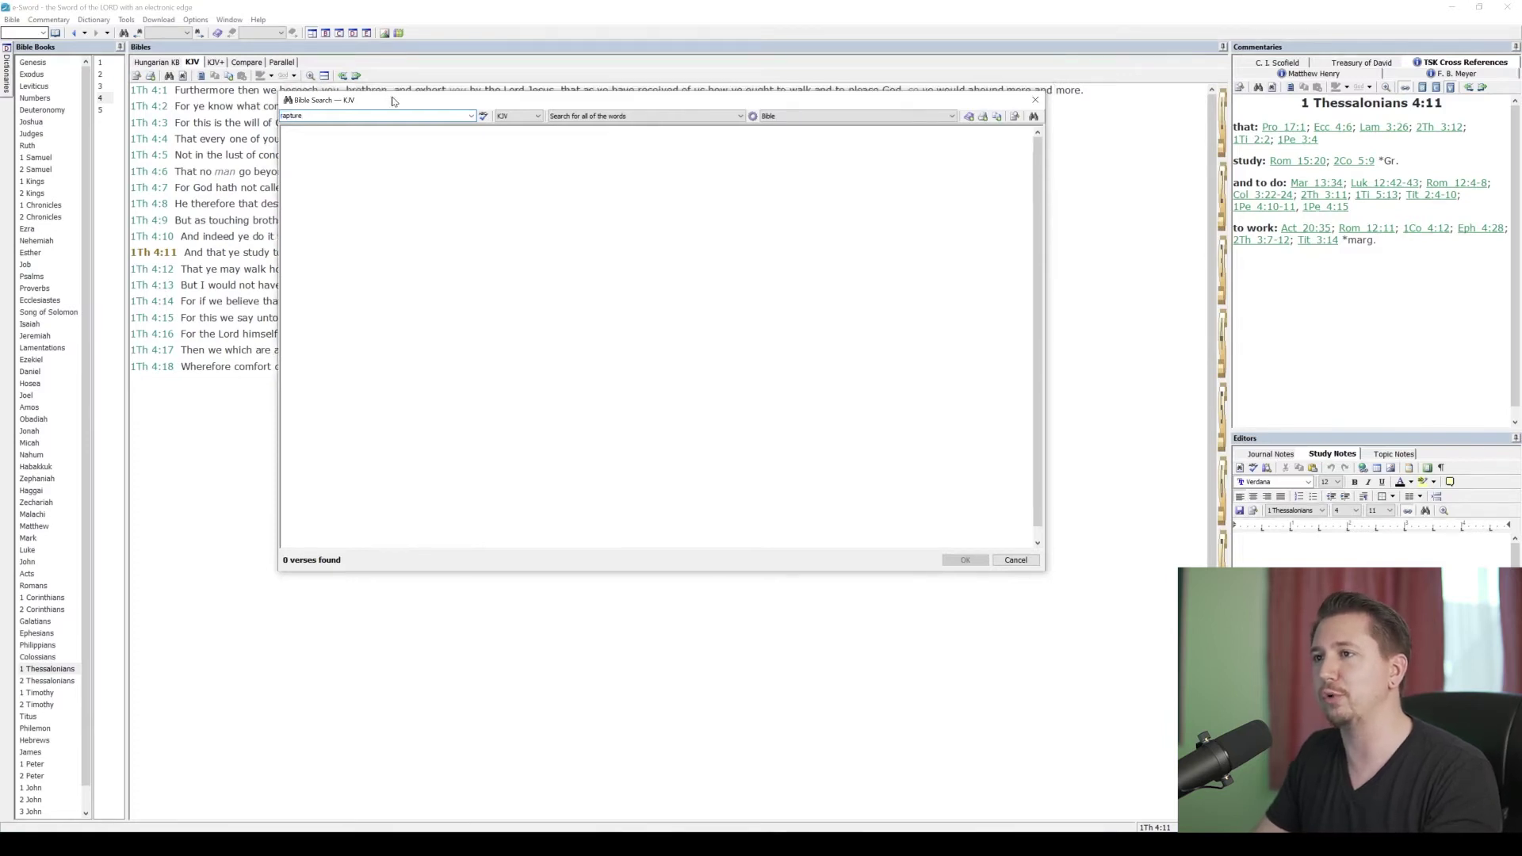
left_click_drag(304, 115, 331, 92)
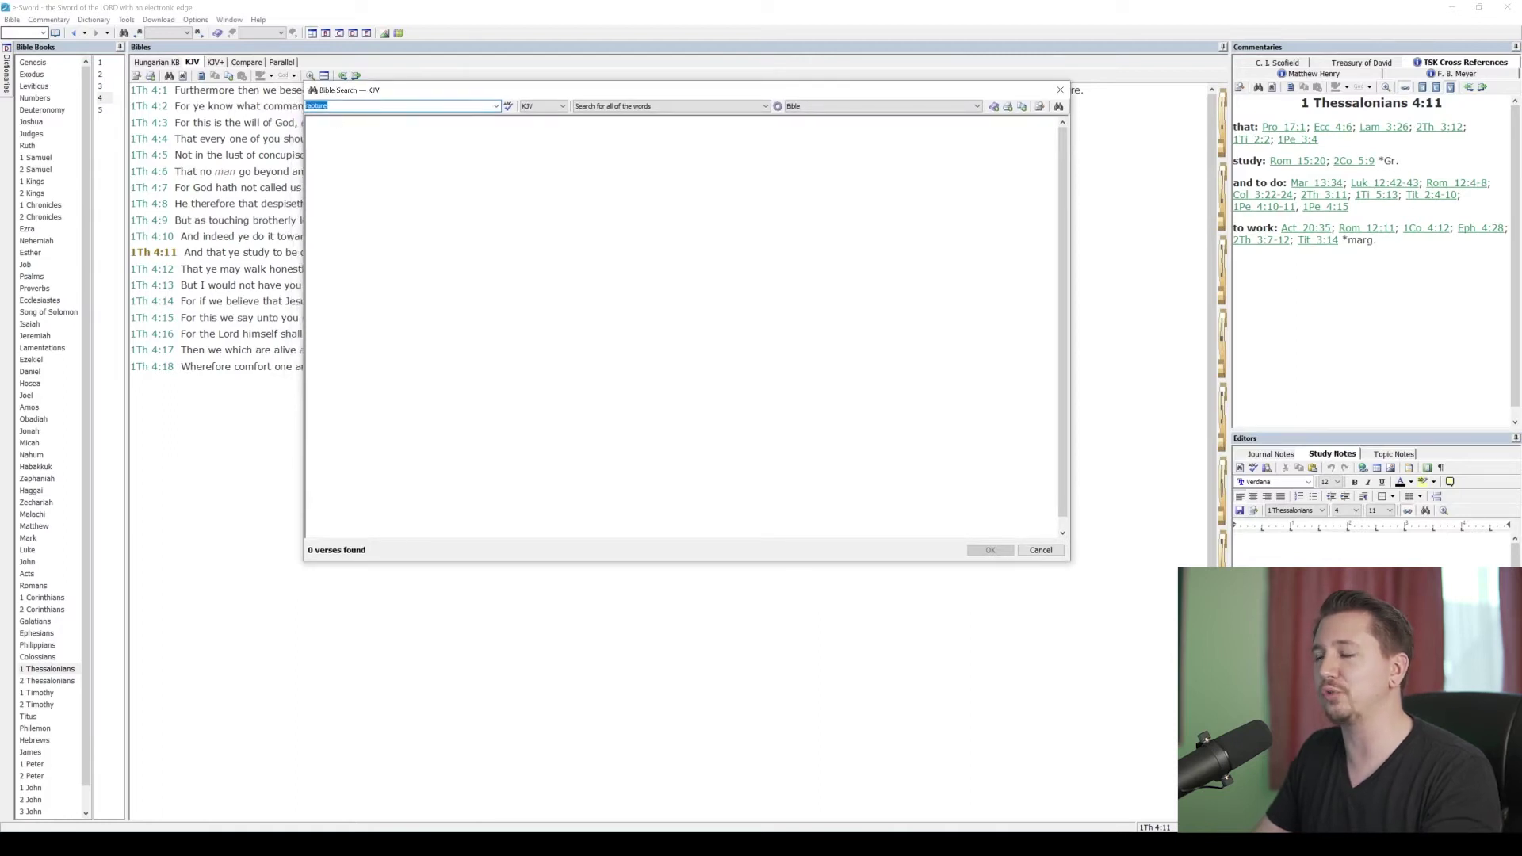
left_click_drag(340, 94, 346, 103)
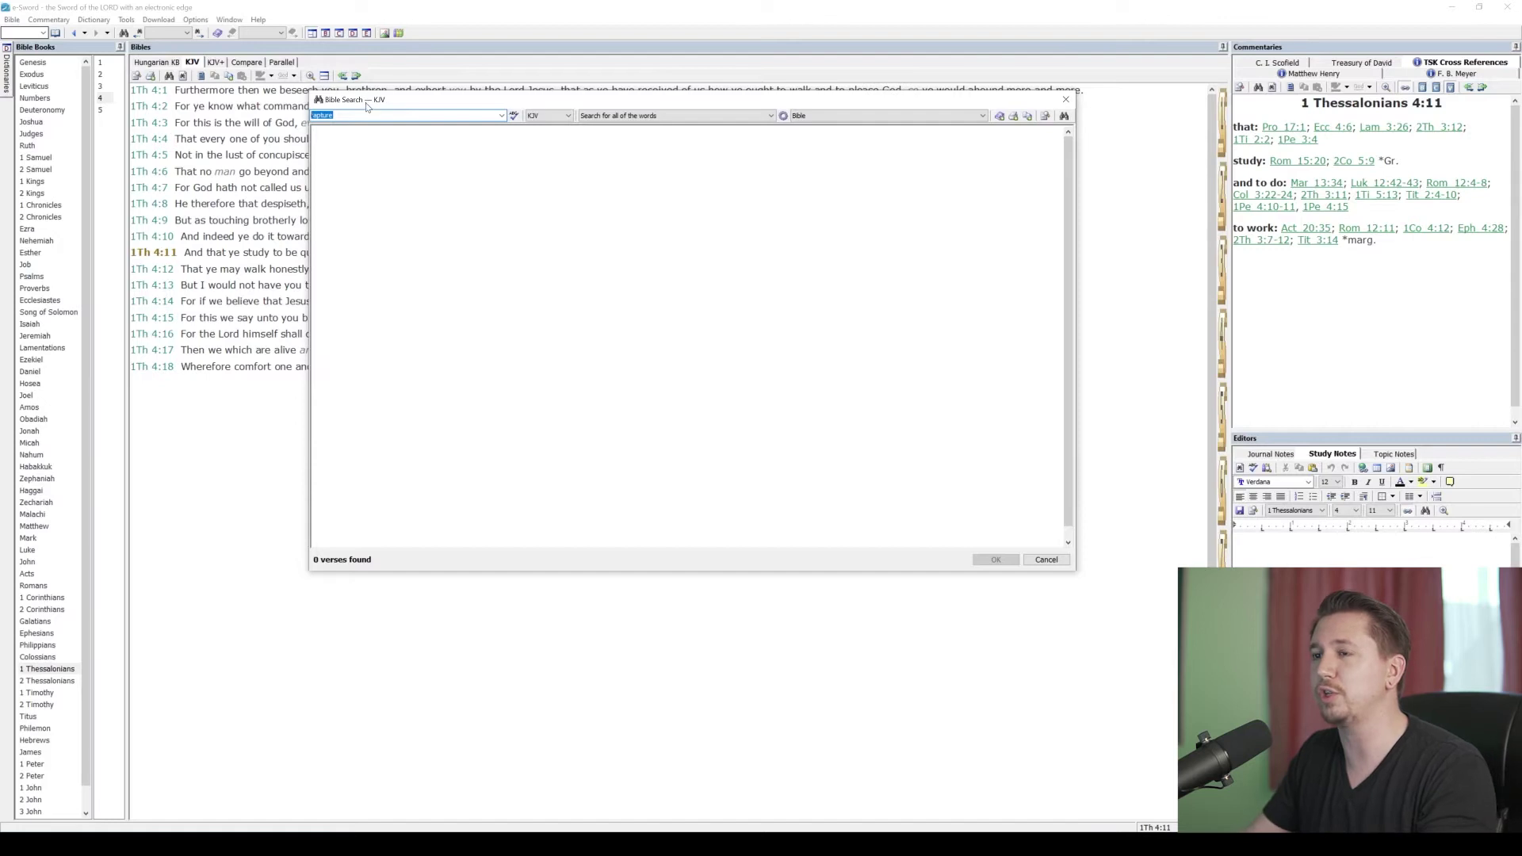
left_click_drag(367, 106, 364, 111)
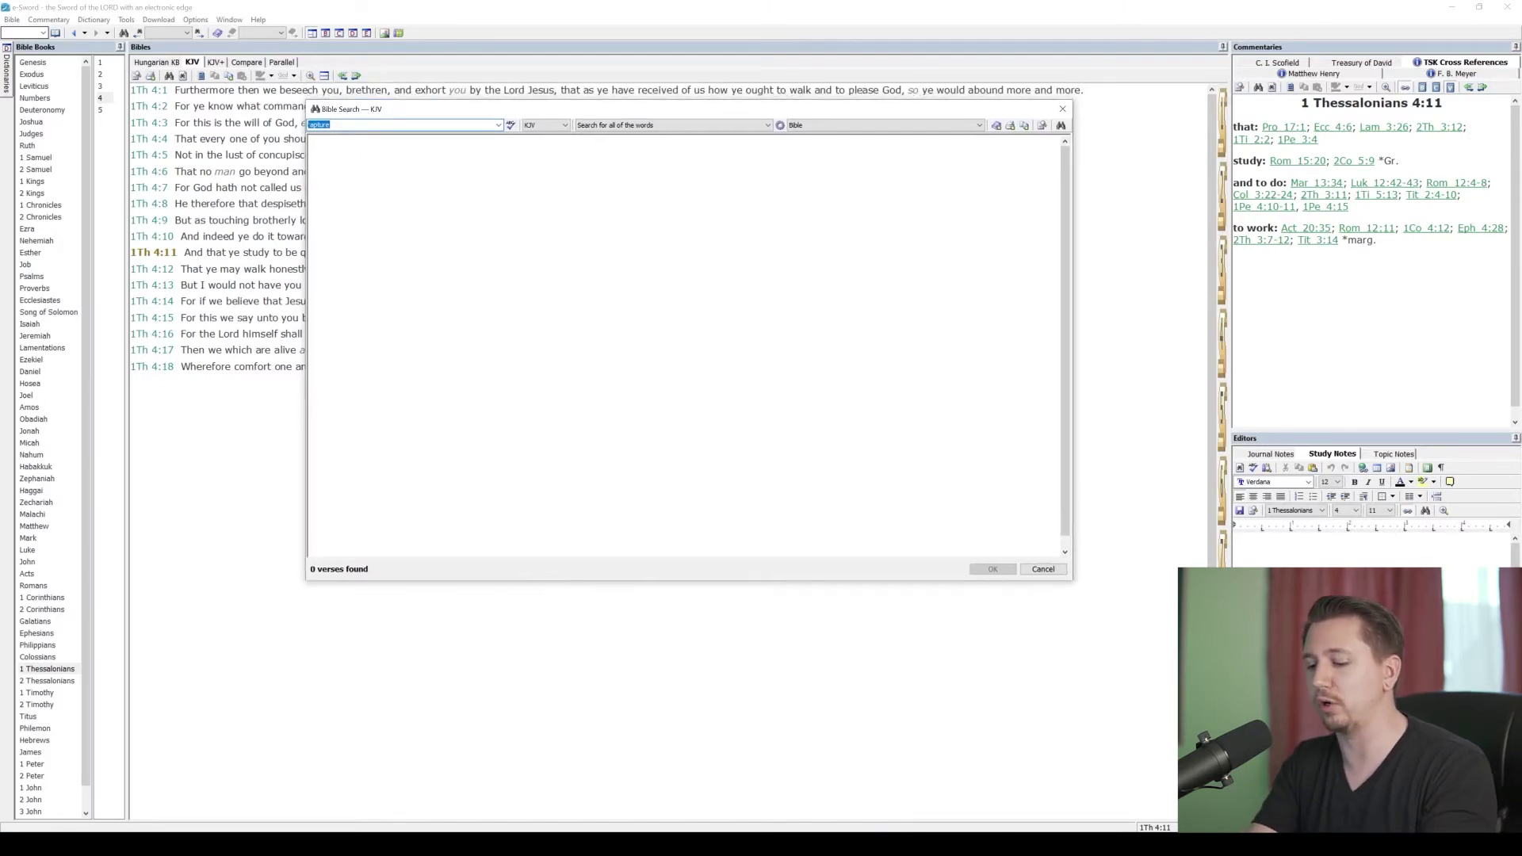
Step: Search the whole KJV Bible for "drunk", matching all of the words, and look through the verses found
type("drunk")
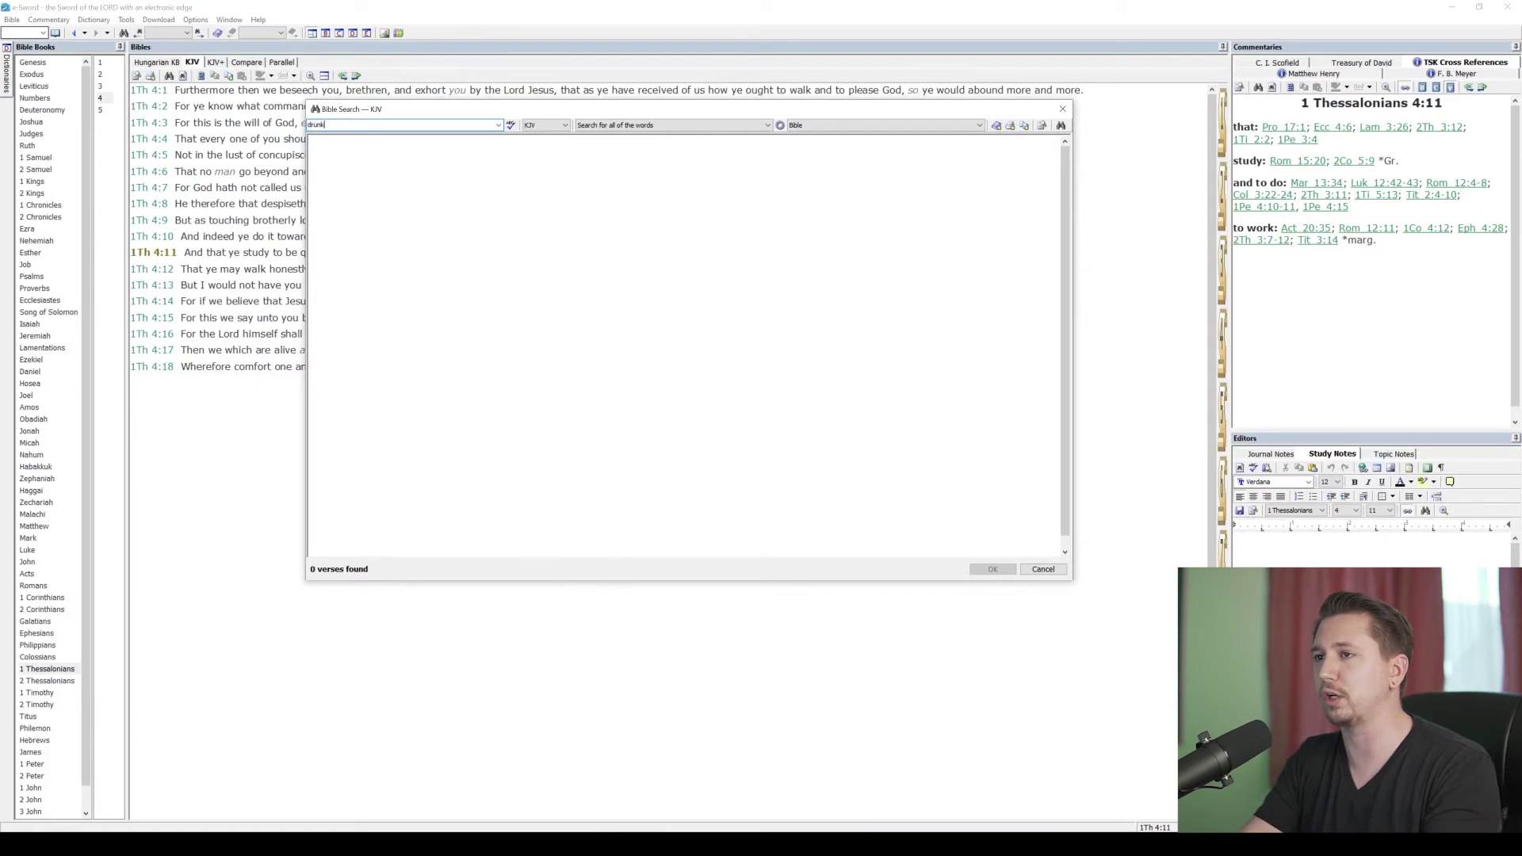
left_click(648, 125)
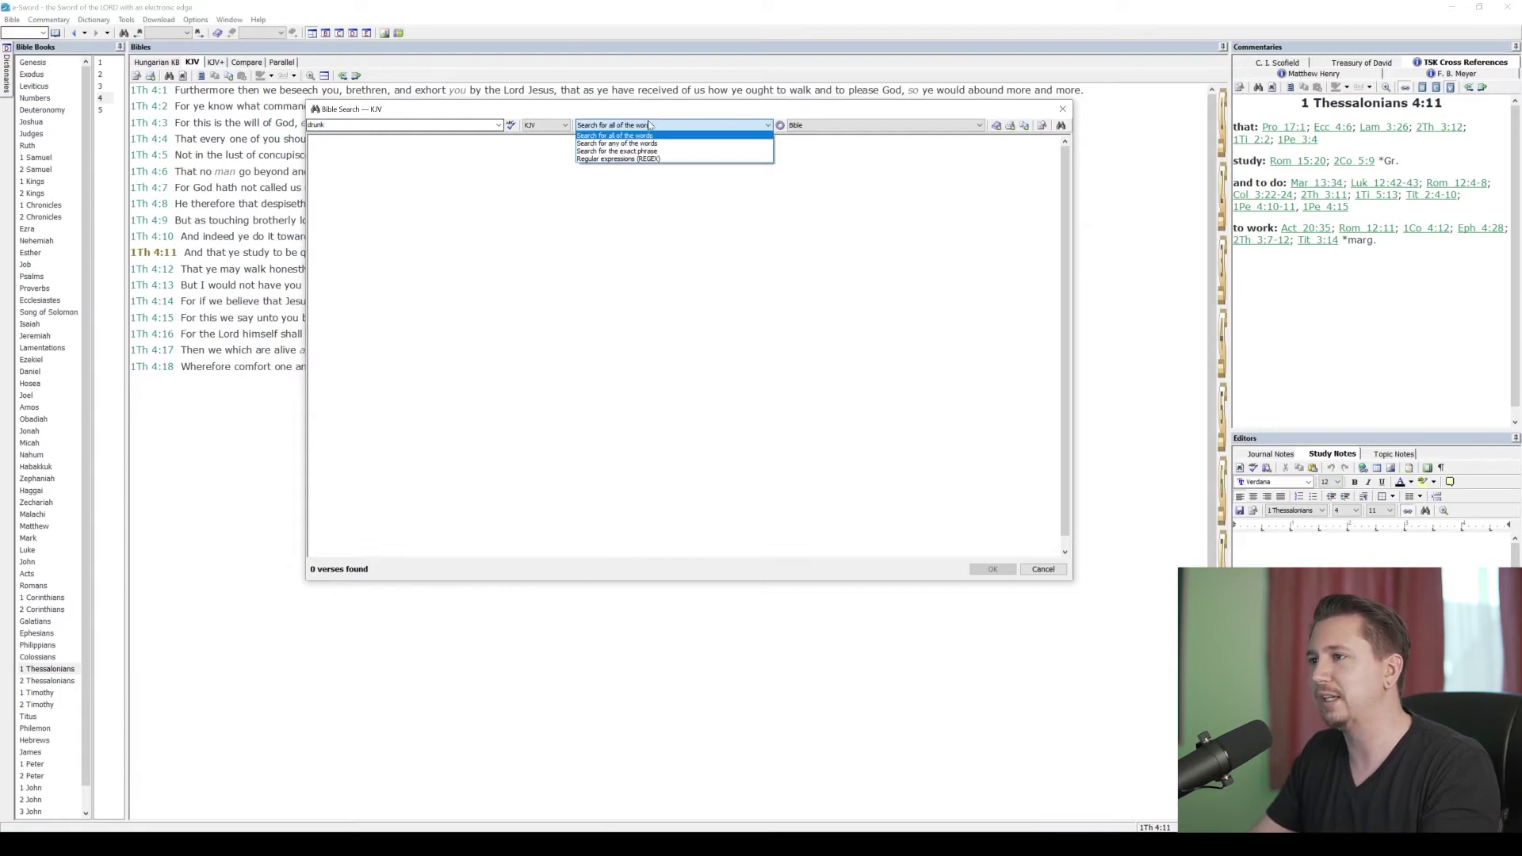
left_click(623, 112)
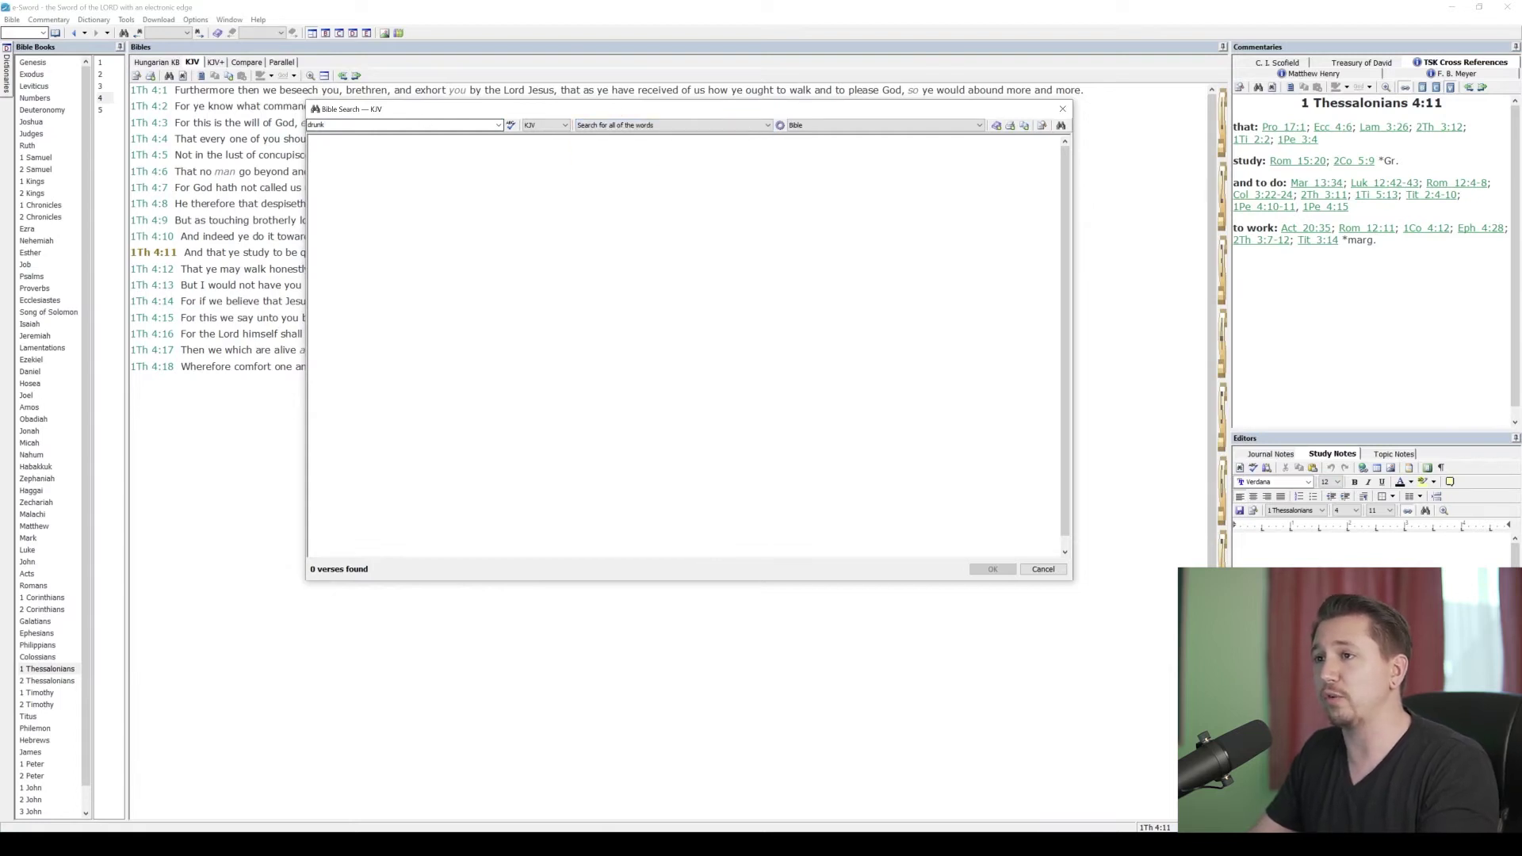
key("Return")
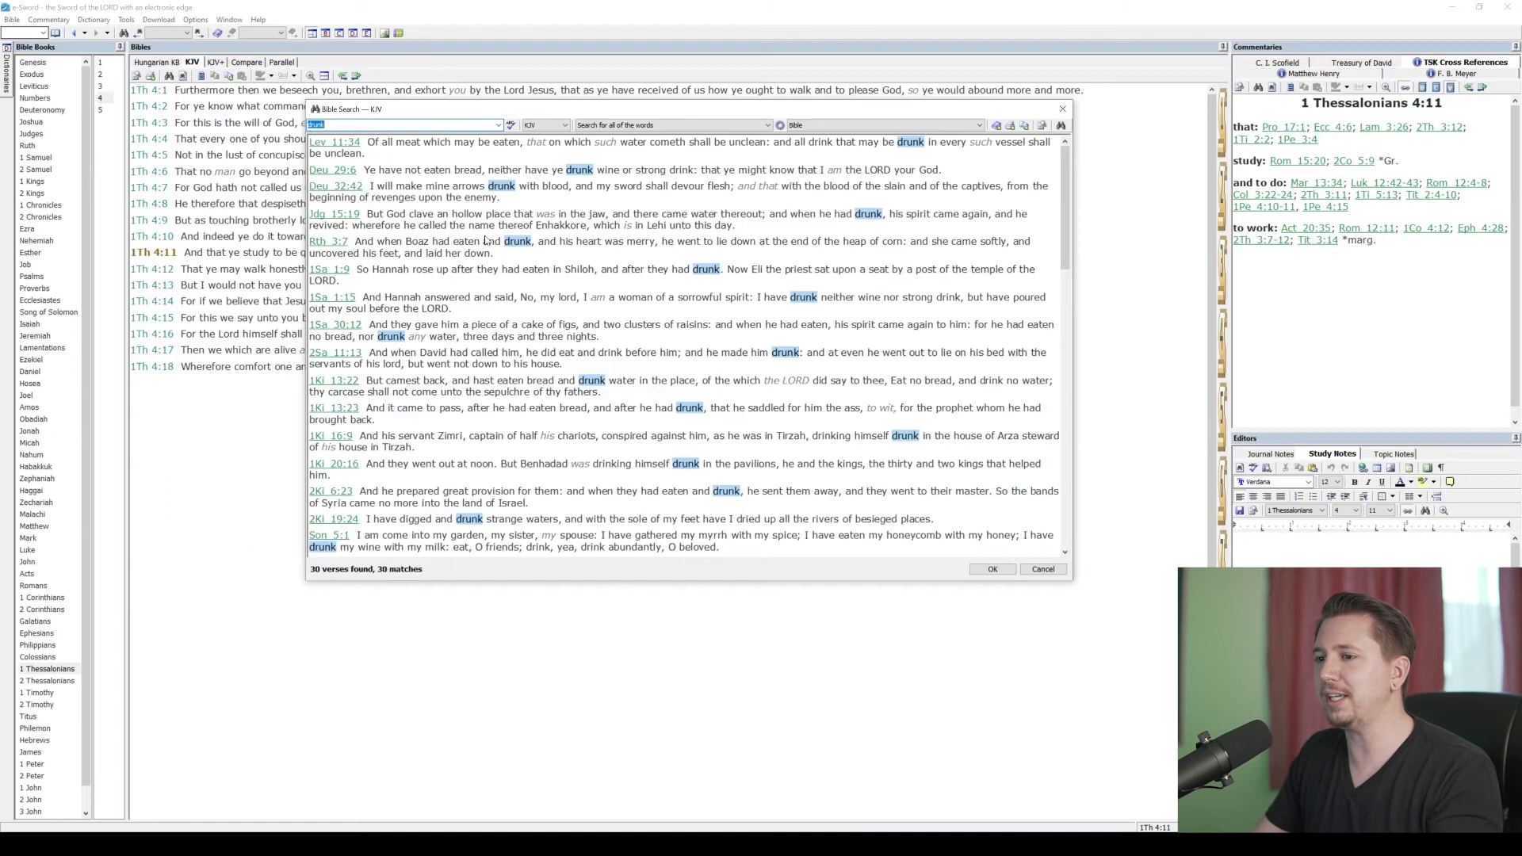
scroll(519, 262, "down", 8)
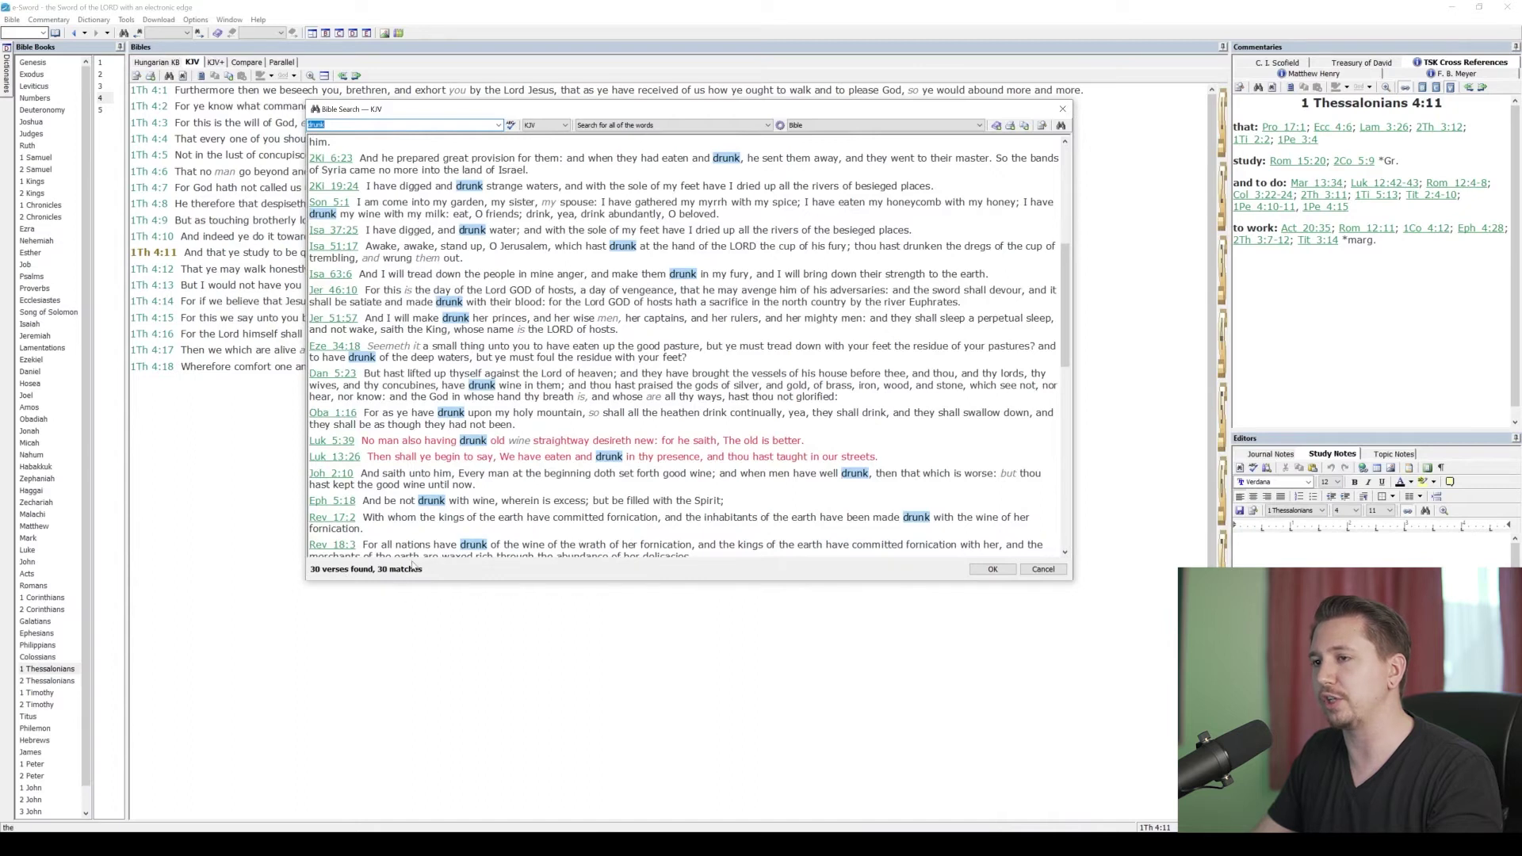
scroll(501, 457, "up", 8)
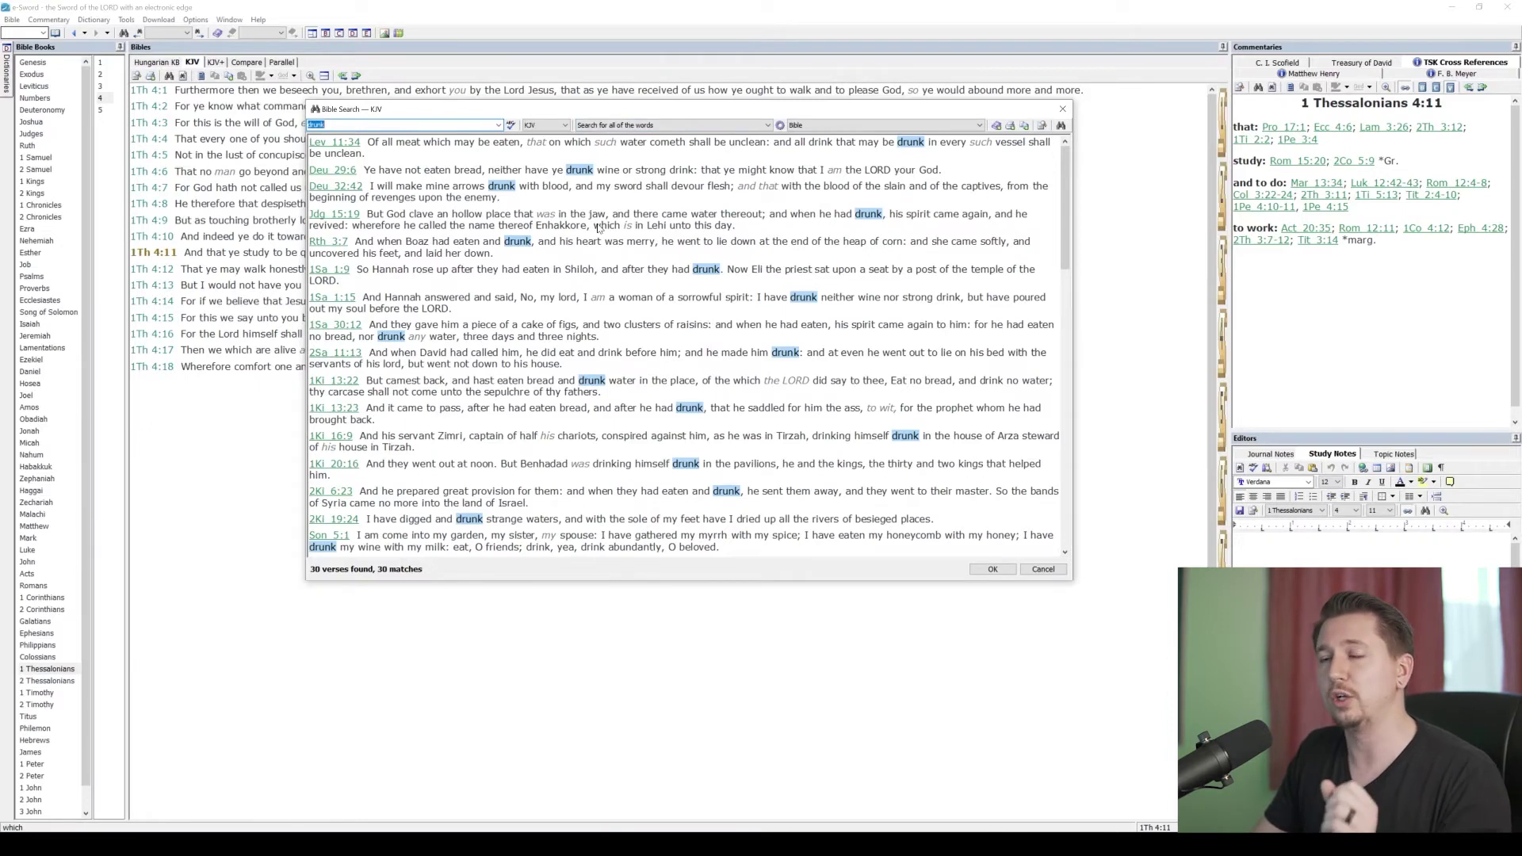
Step: Switch the search mode to Regular expressions (REGEX) and run the "drunk" search again
left_click(648, 126)
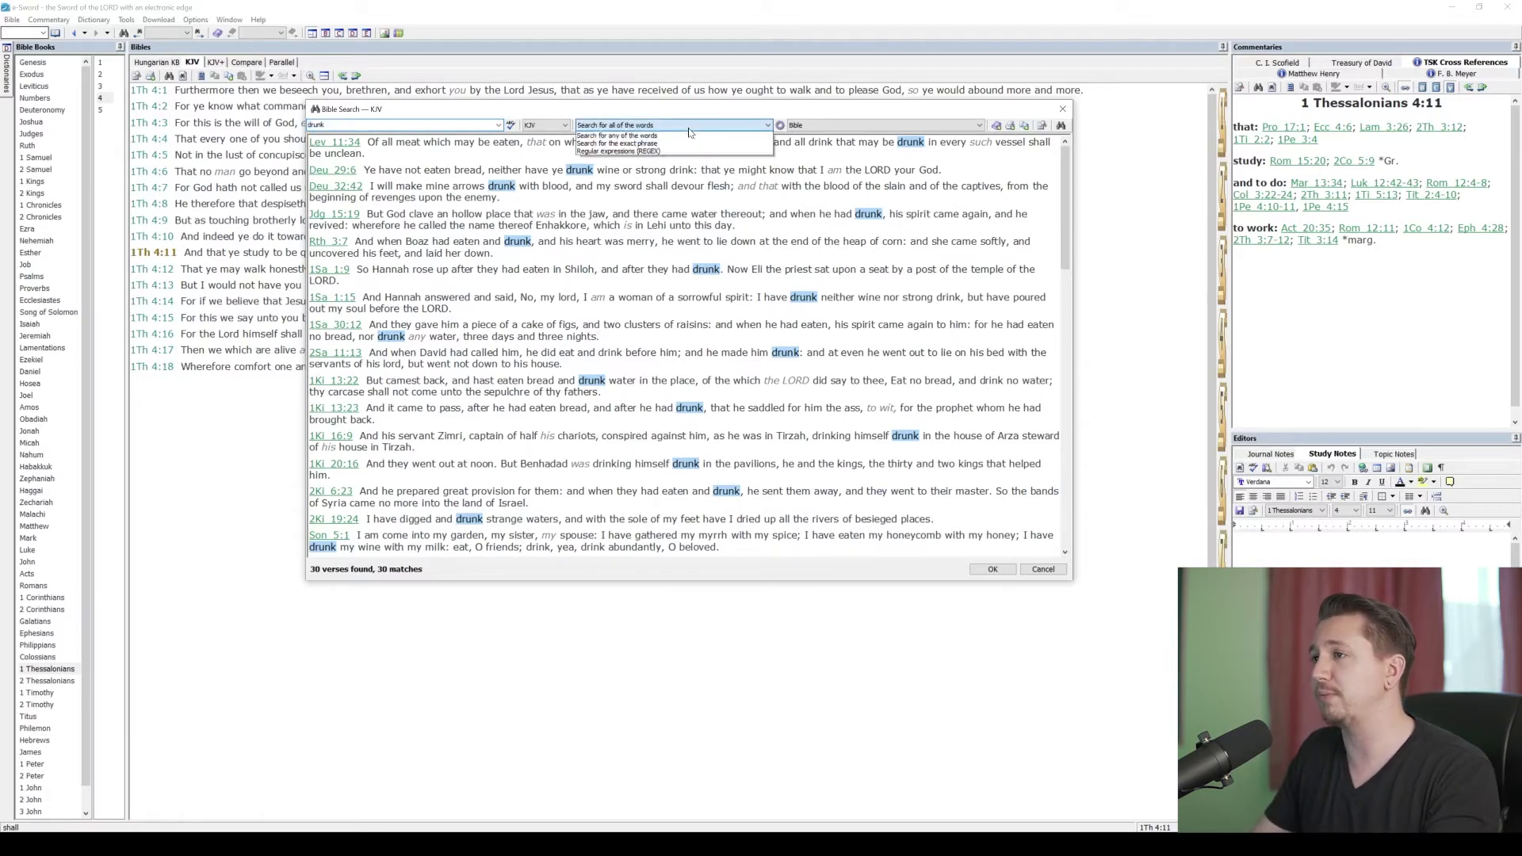
left_click(681, 159)
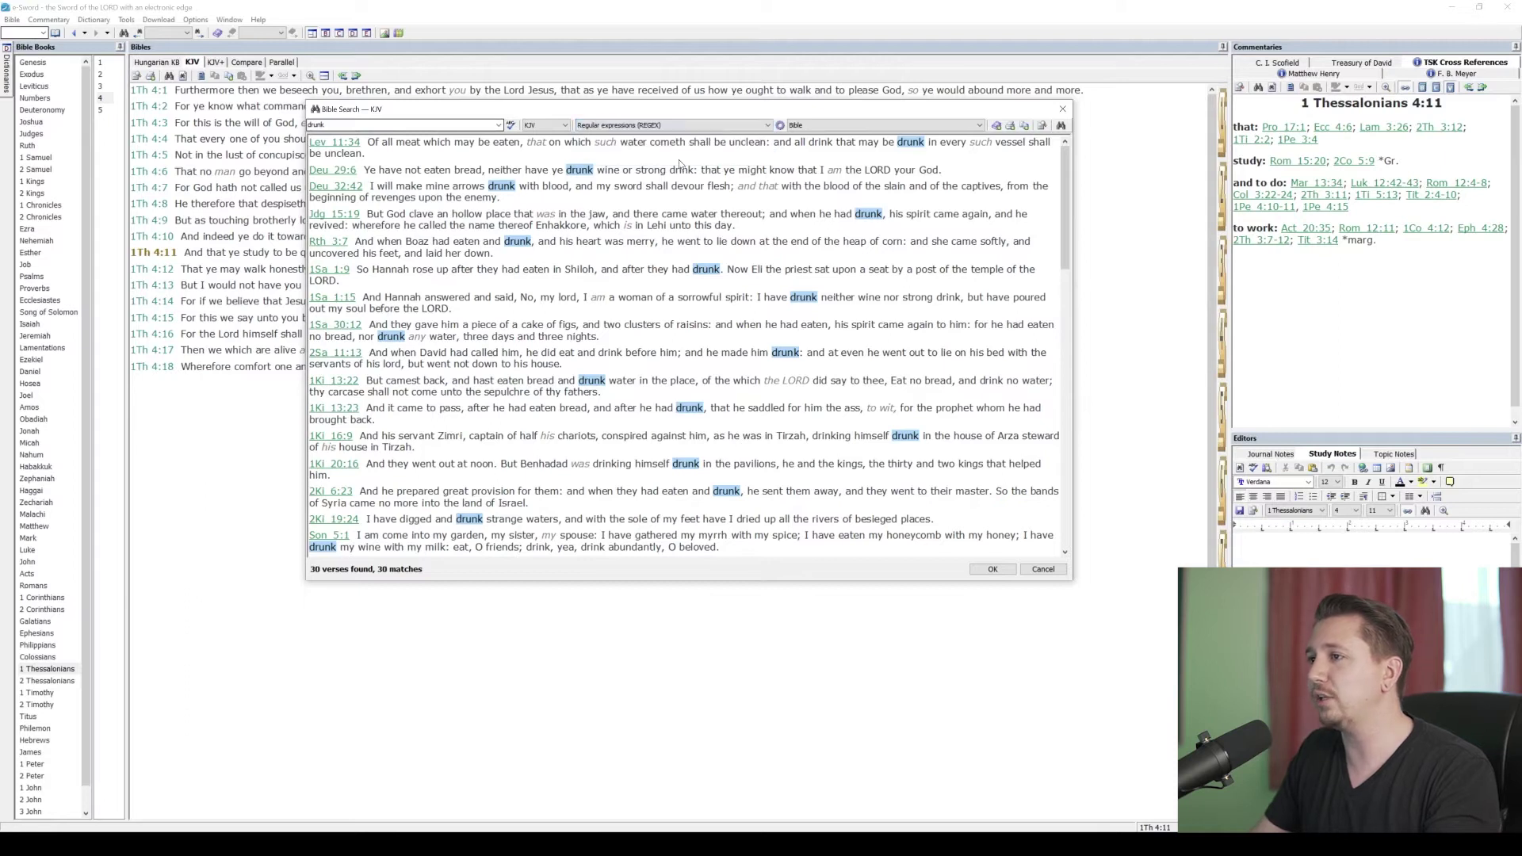
double_click(321, 125)
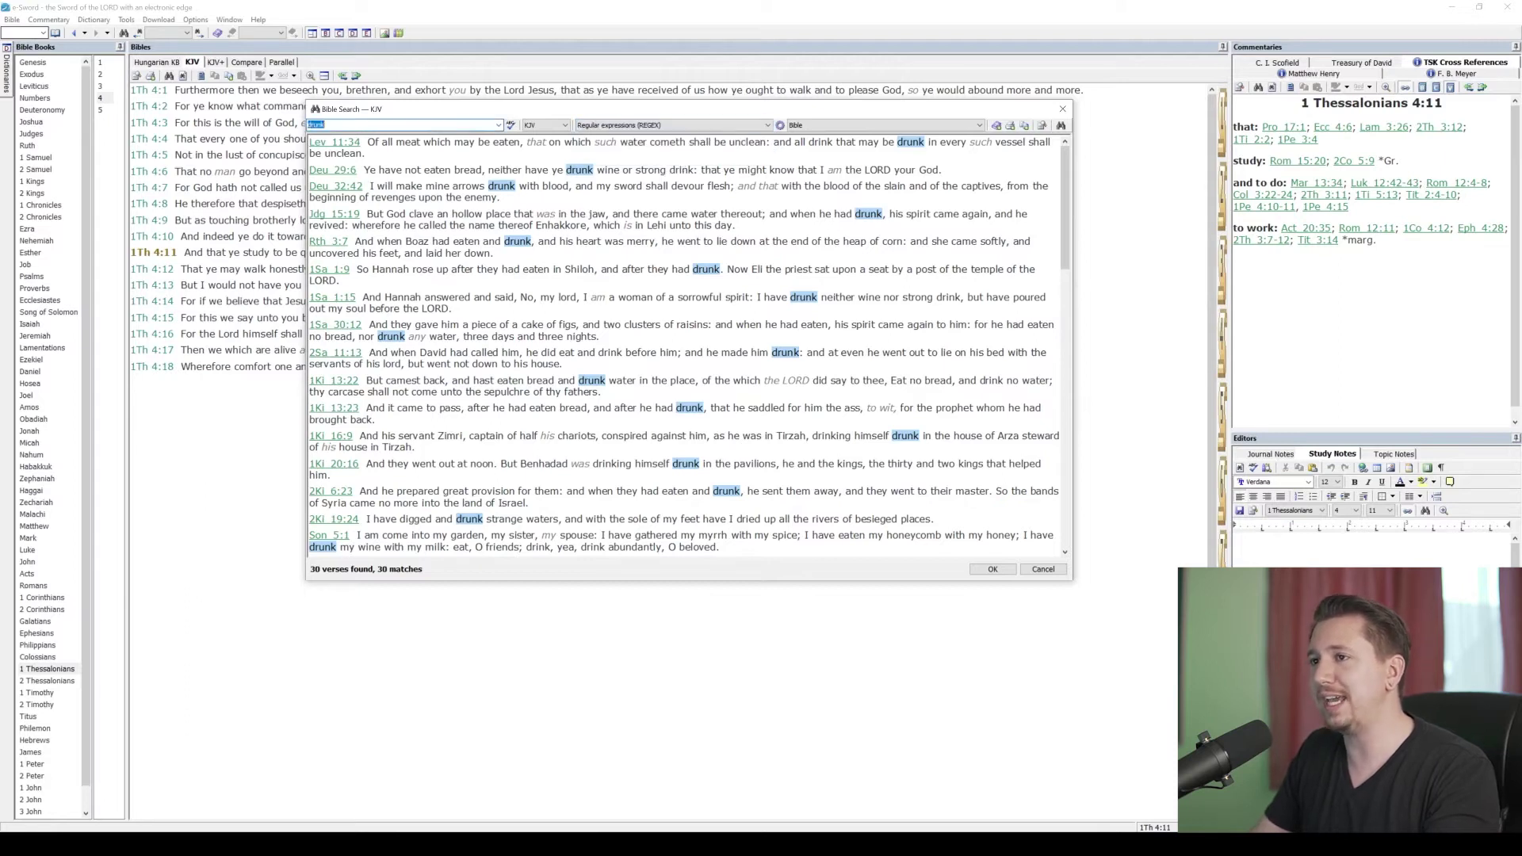
key("Return")
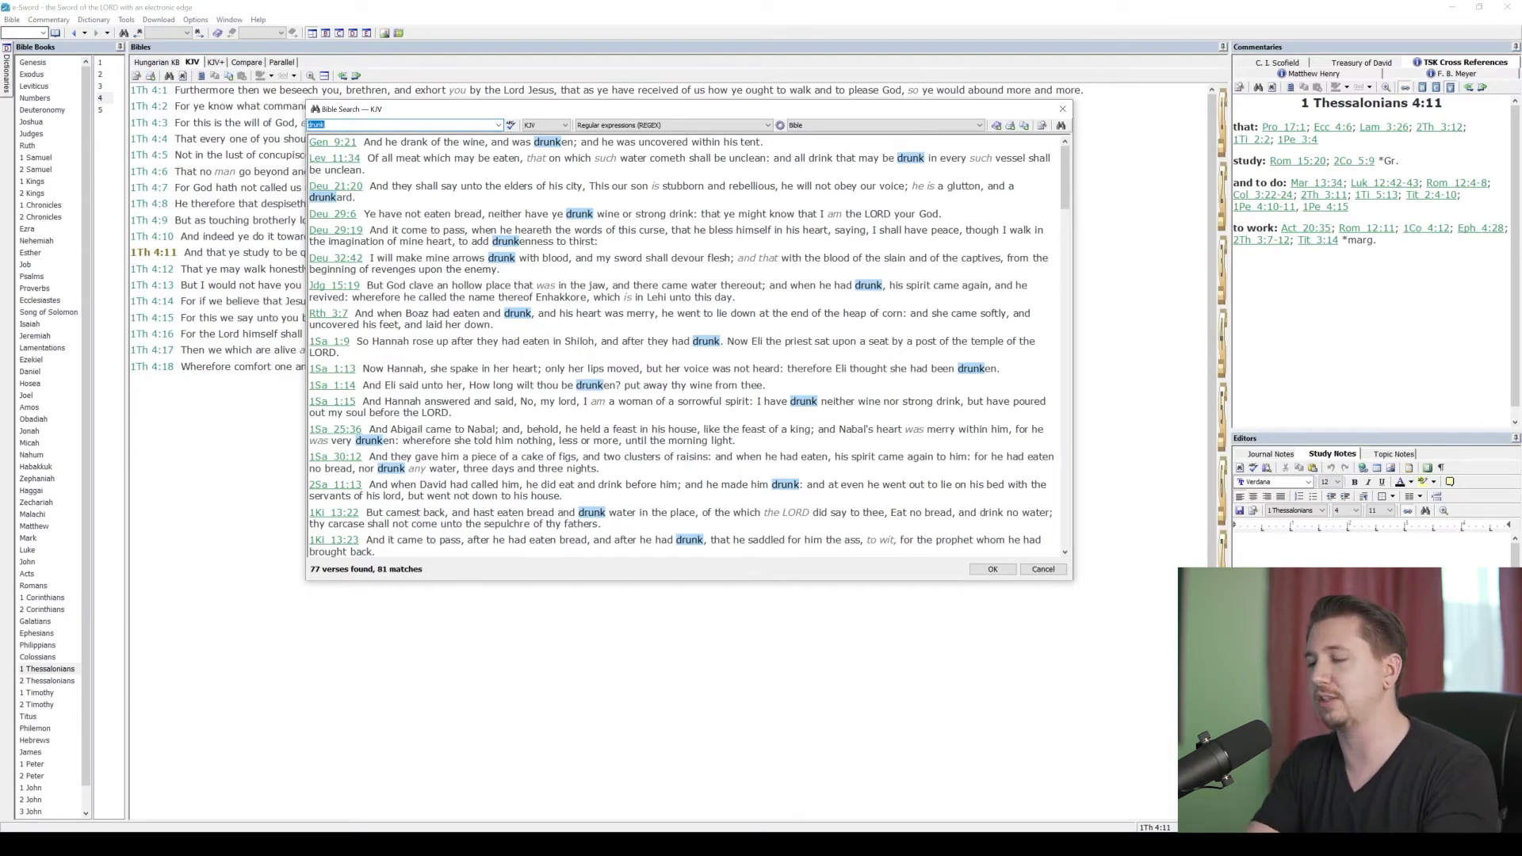
Step: Search for "sin" as a regular expression and examine the partial-word matches, such as "blessing" in Genesis 12:2
type("an")
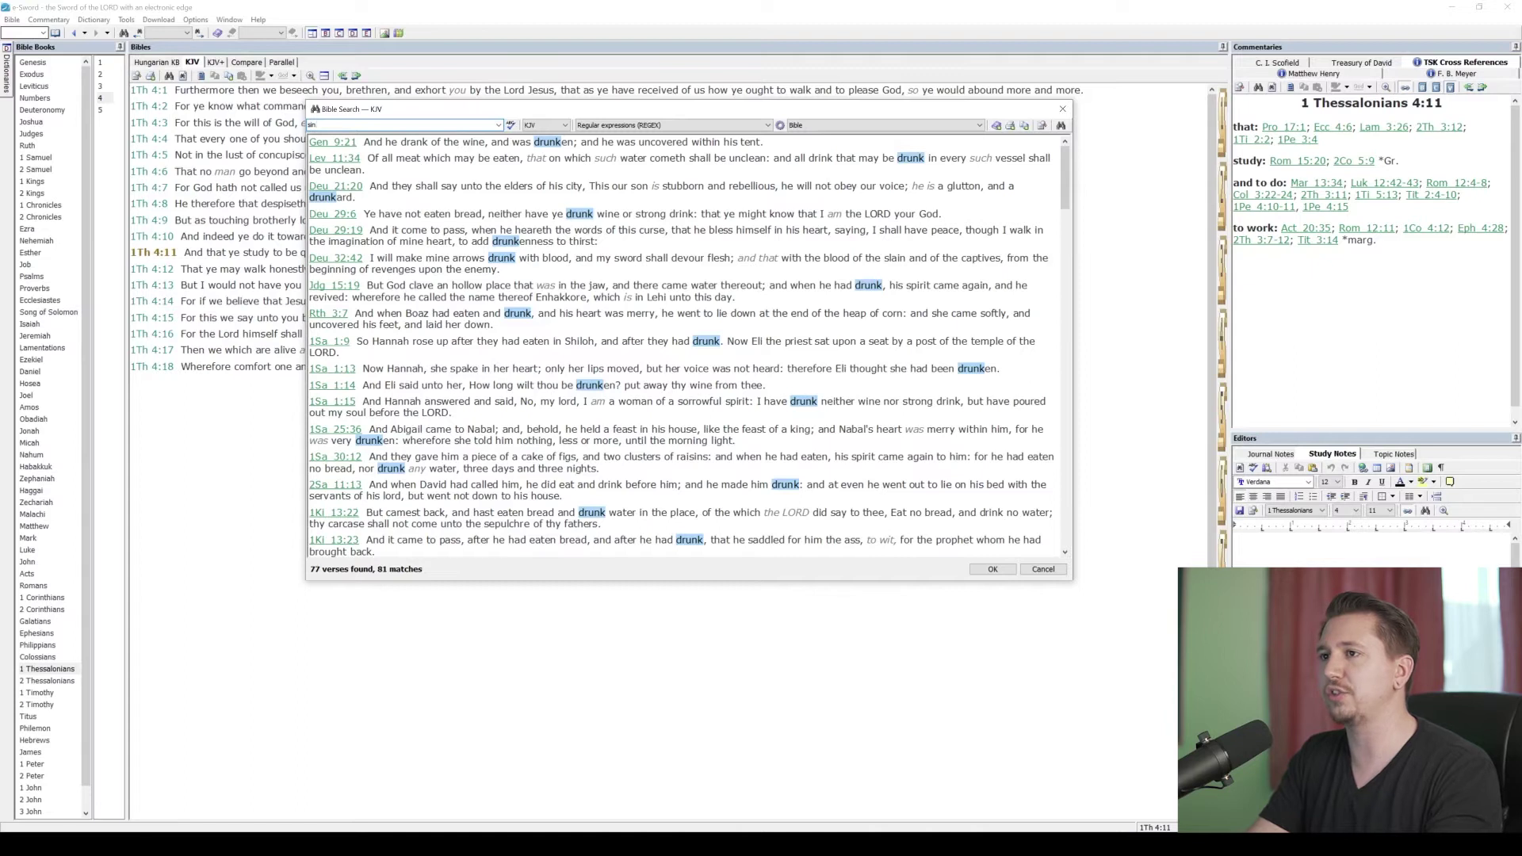
key("Return")
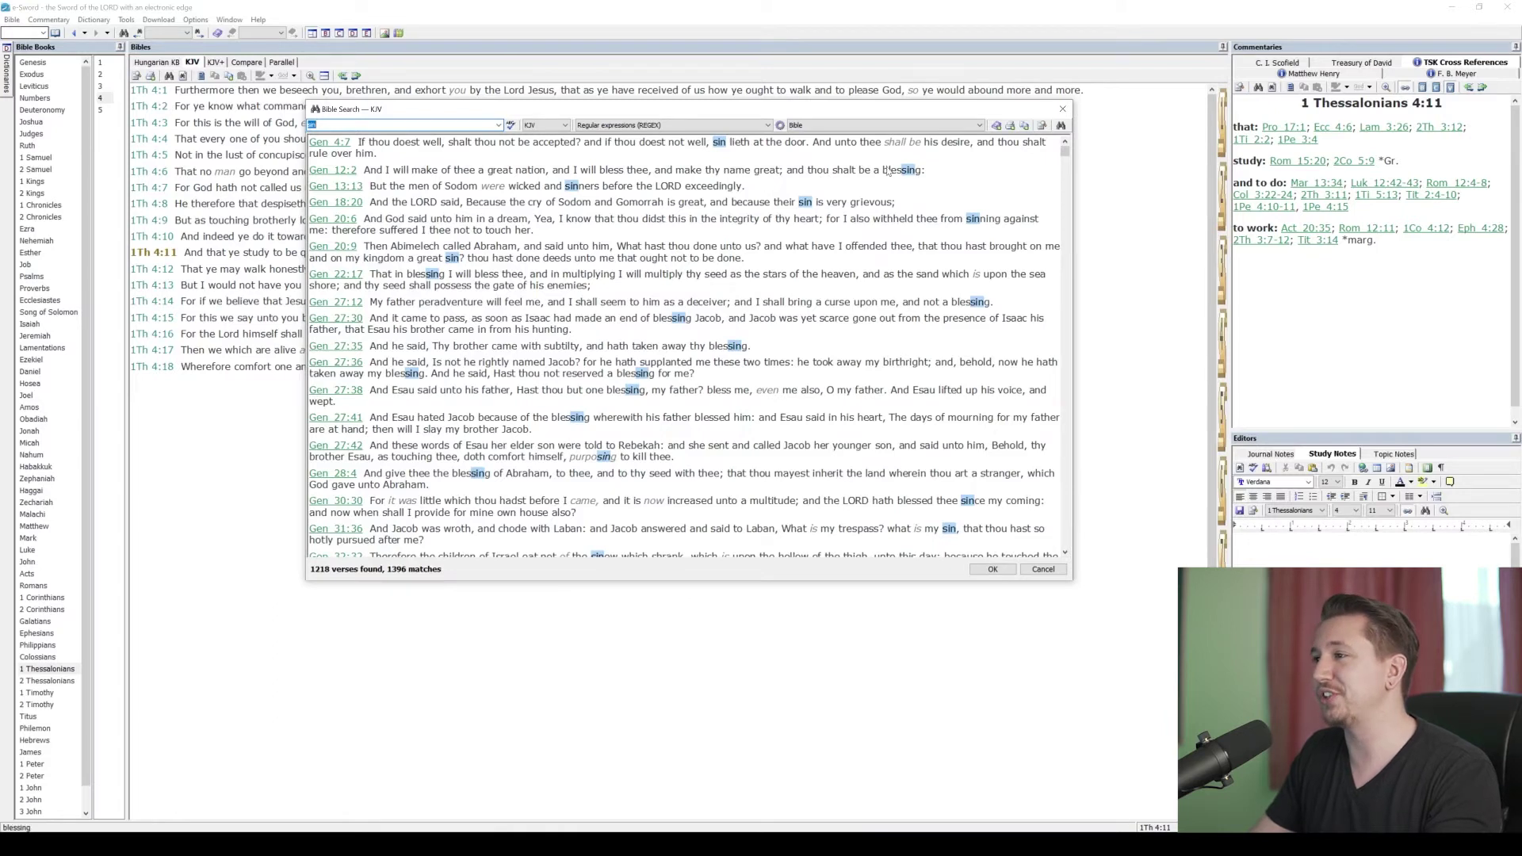
left_click_drag(882, 171, 922, 167)
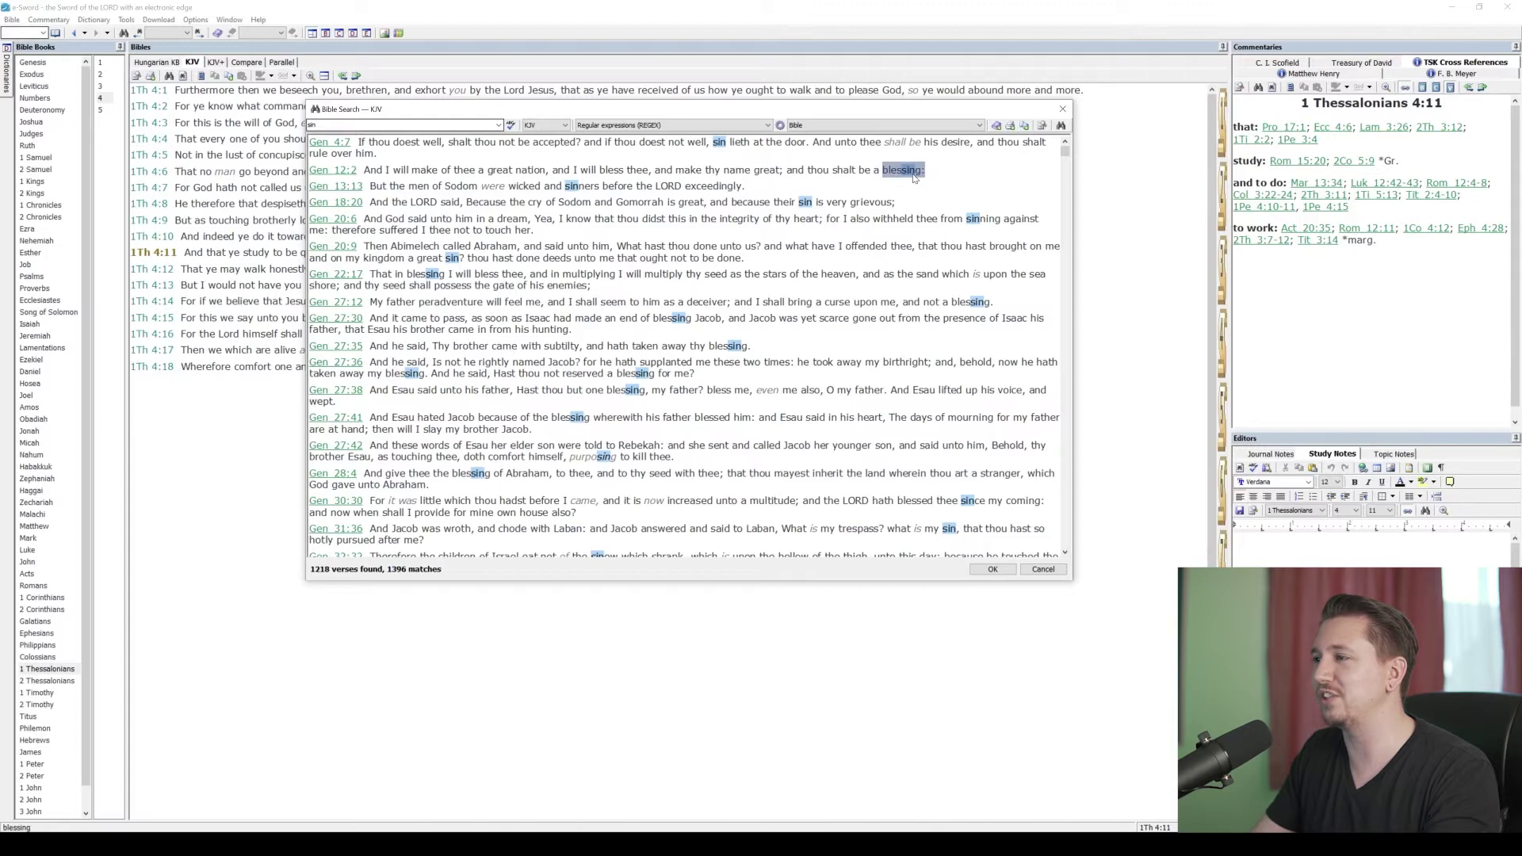
left_click(908, 181)
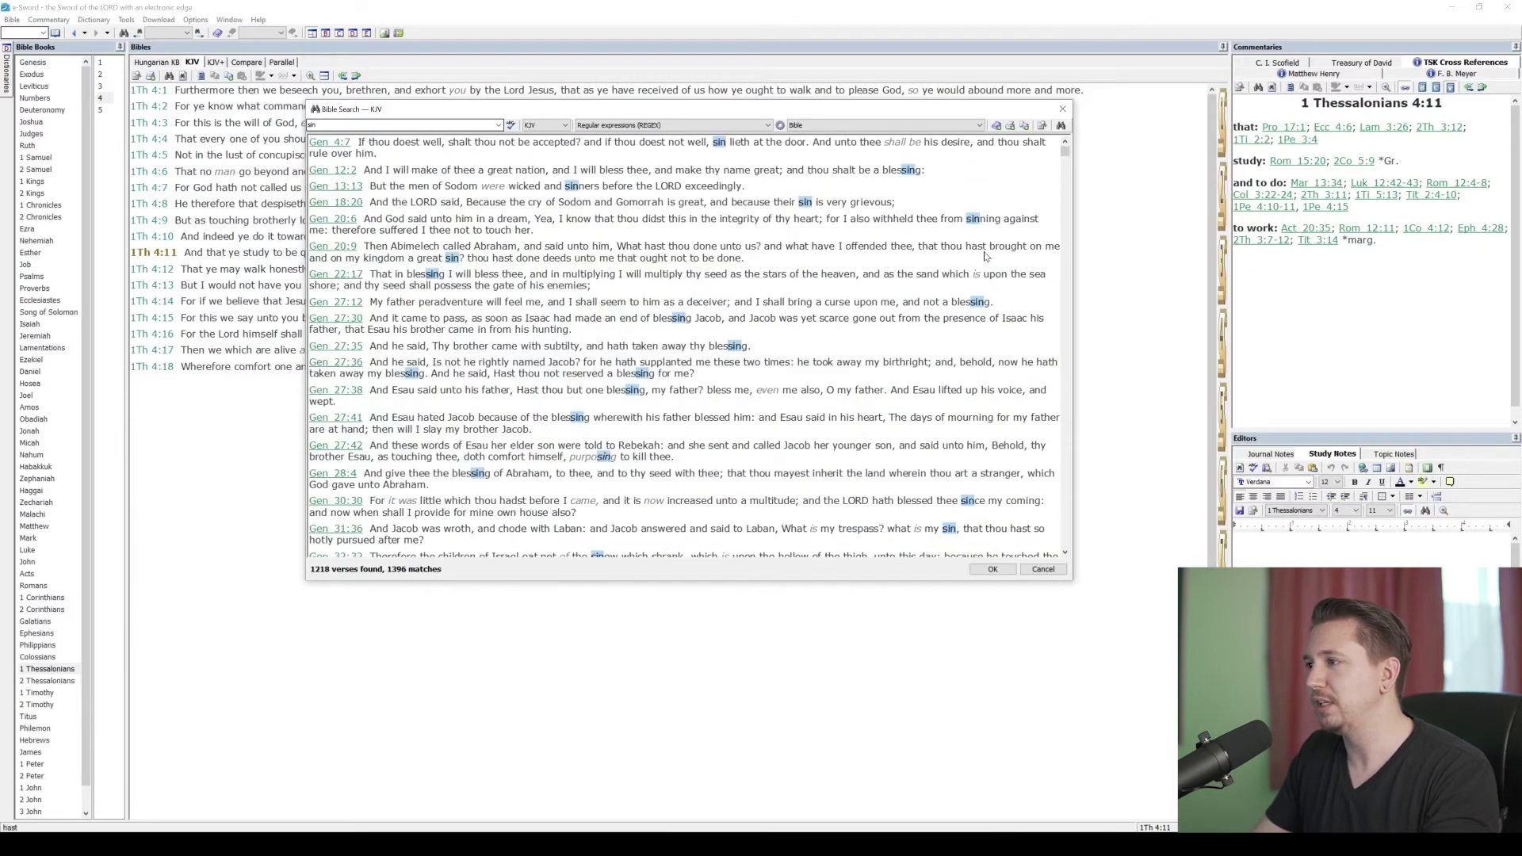
scroll(982, 226, "down", 3)
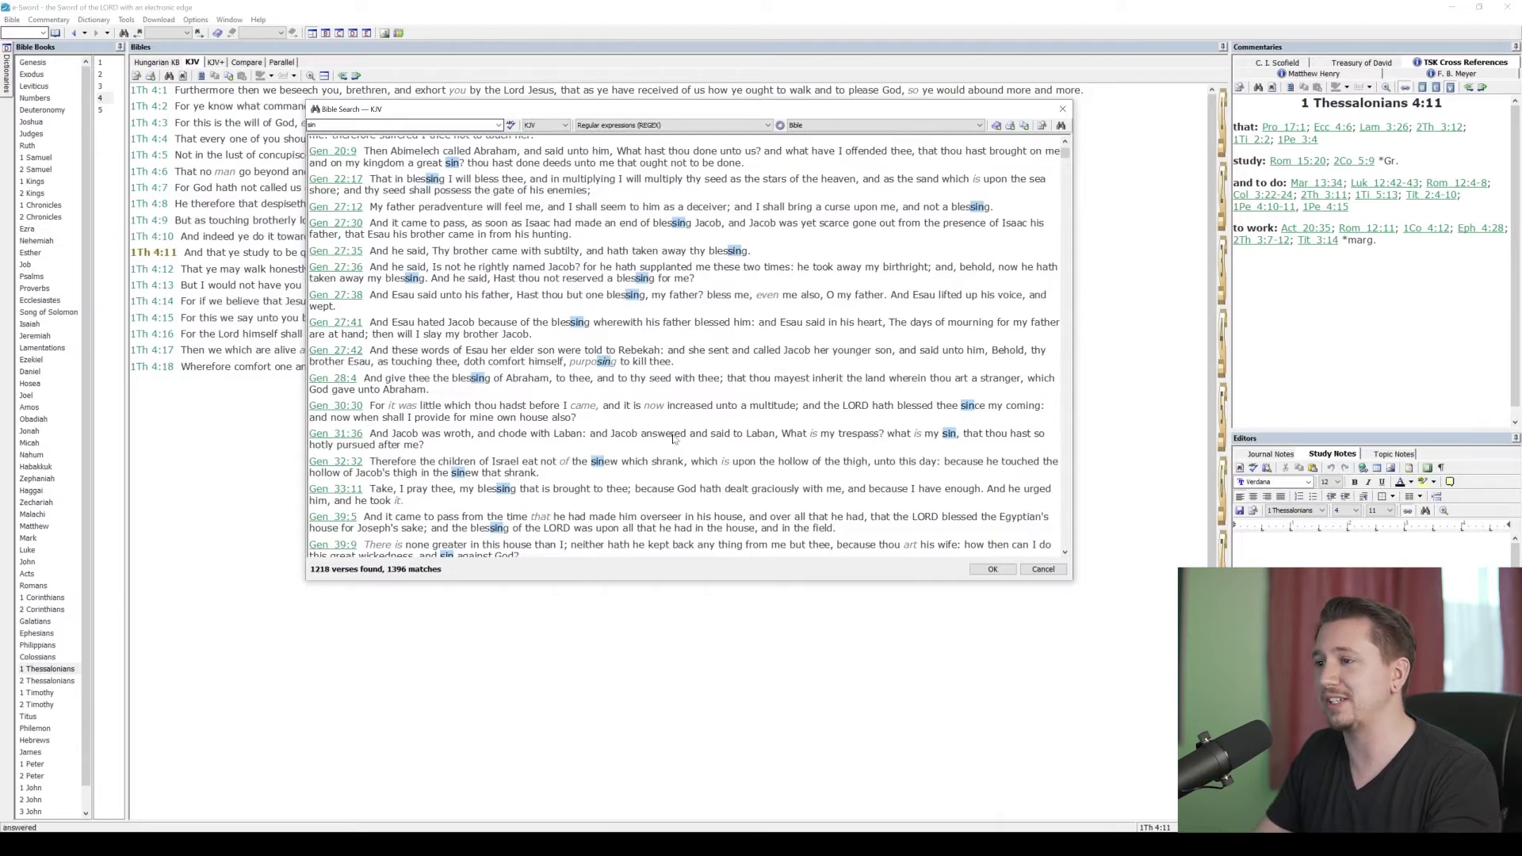
scroll(623, 429, "down", 2)
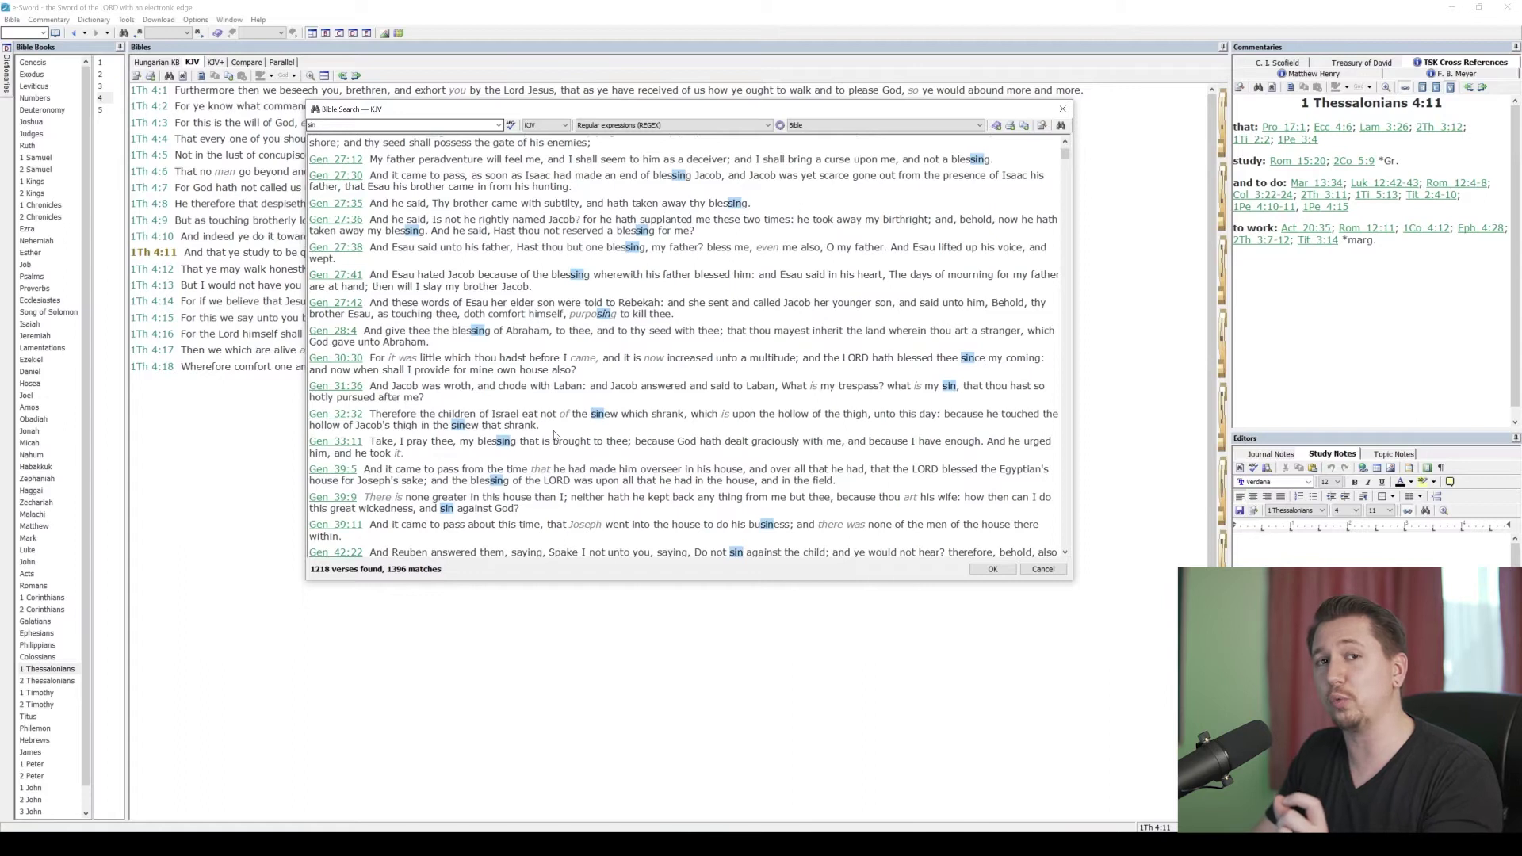
scroll(555, 435, "up", 5)
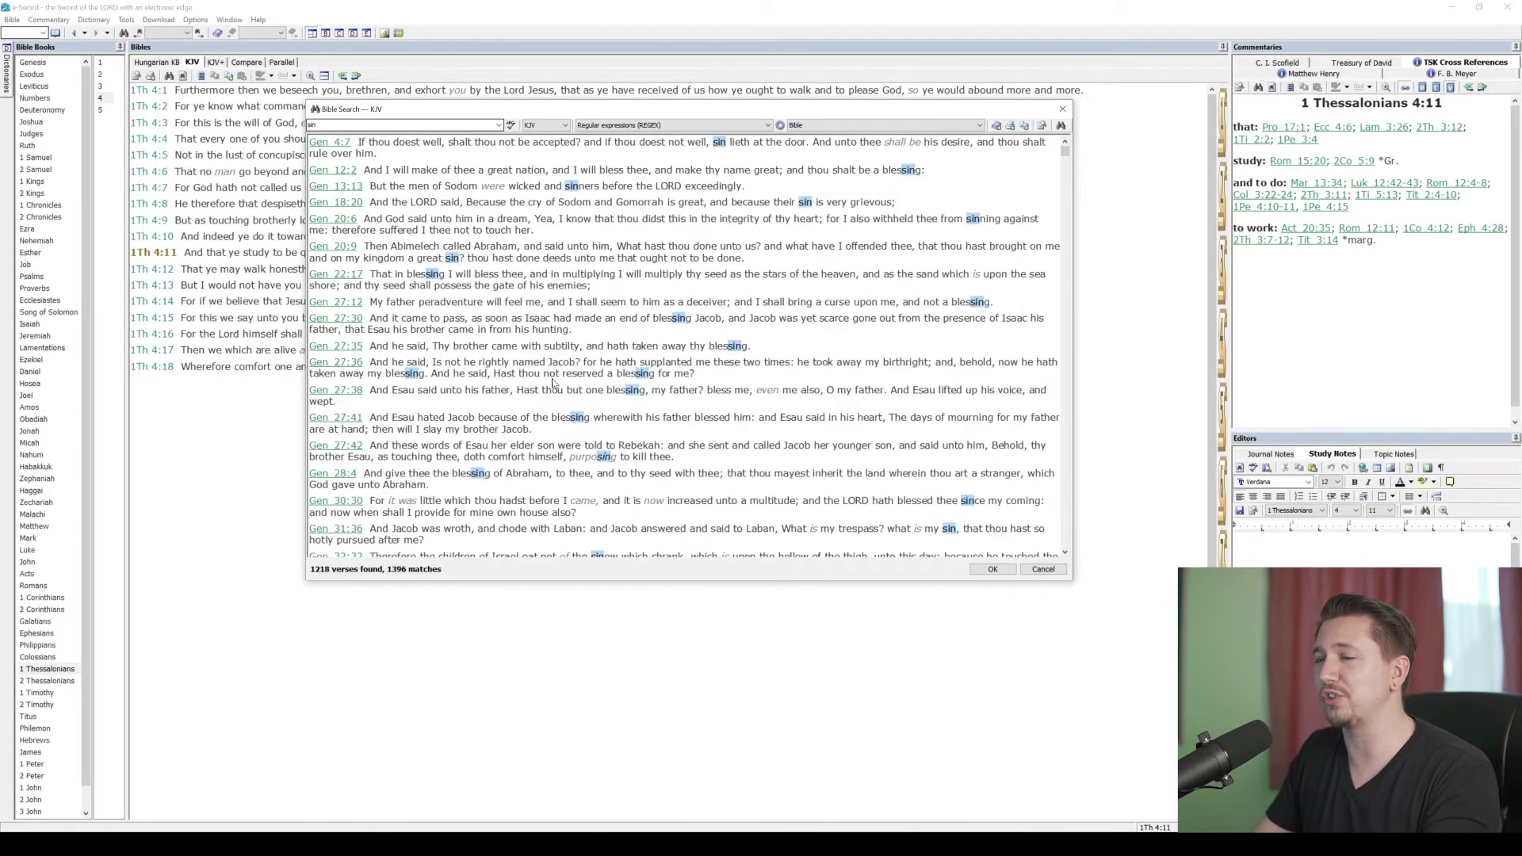
Step: Search for "cleanse" as a regular expression and look through the verses found in Leviticus
left_click_drag(325, 125, 290, 127)
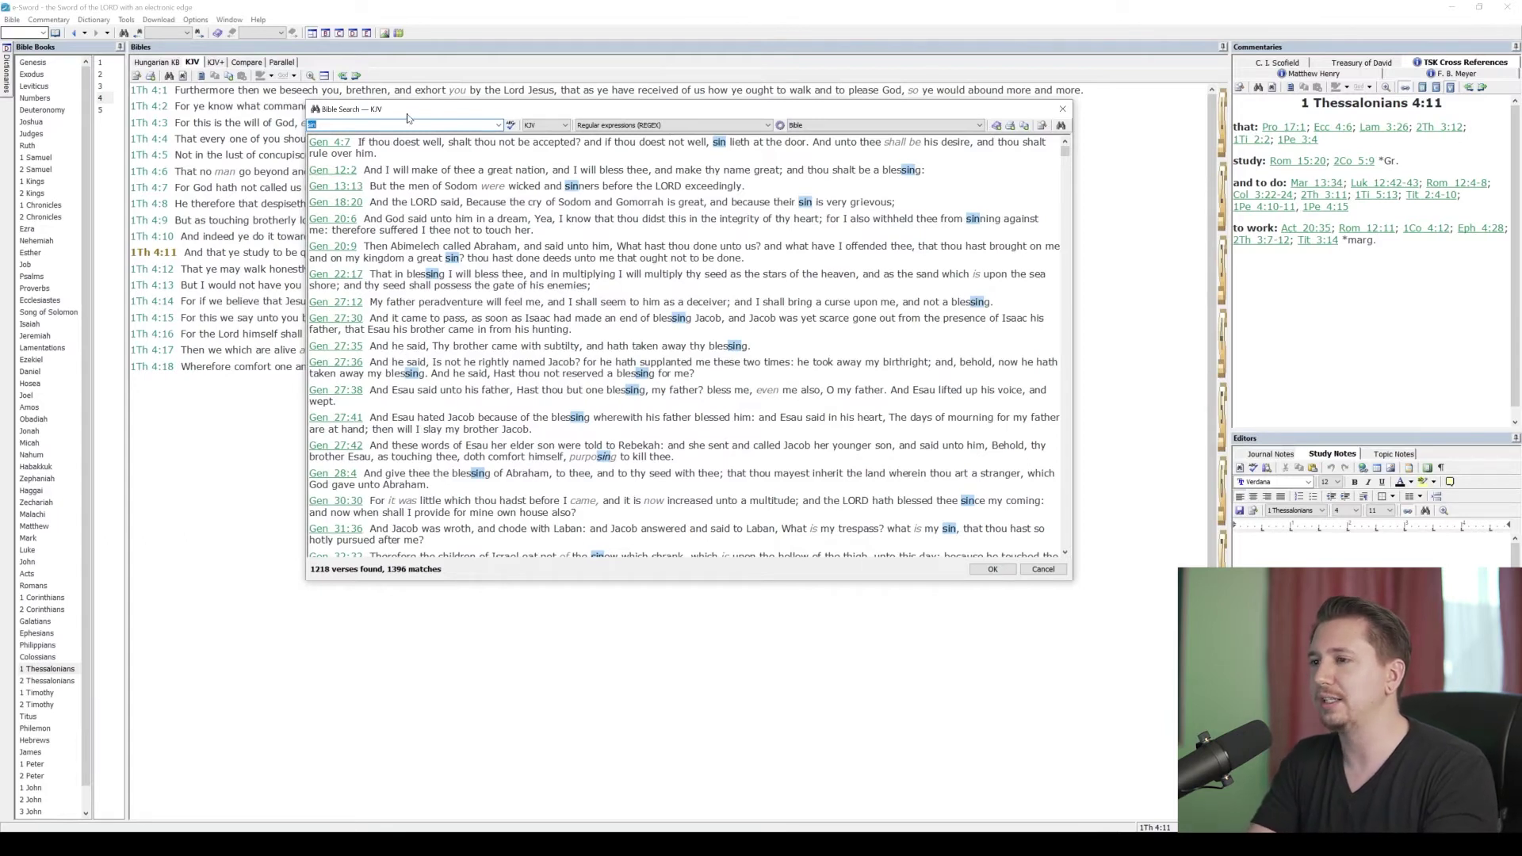
type("cleanse")
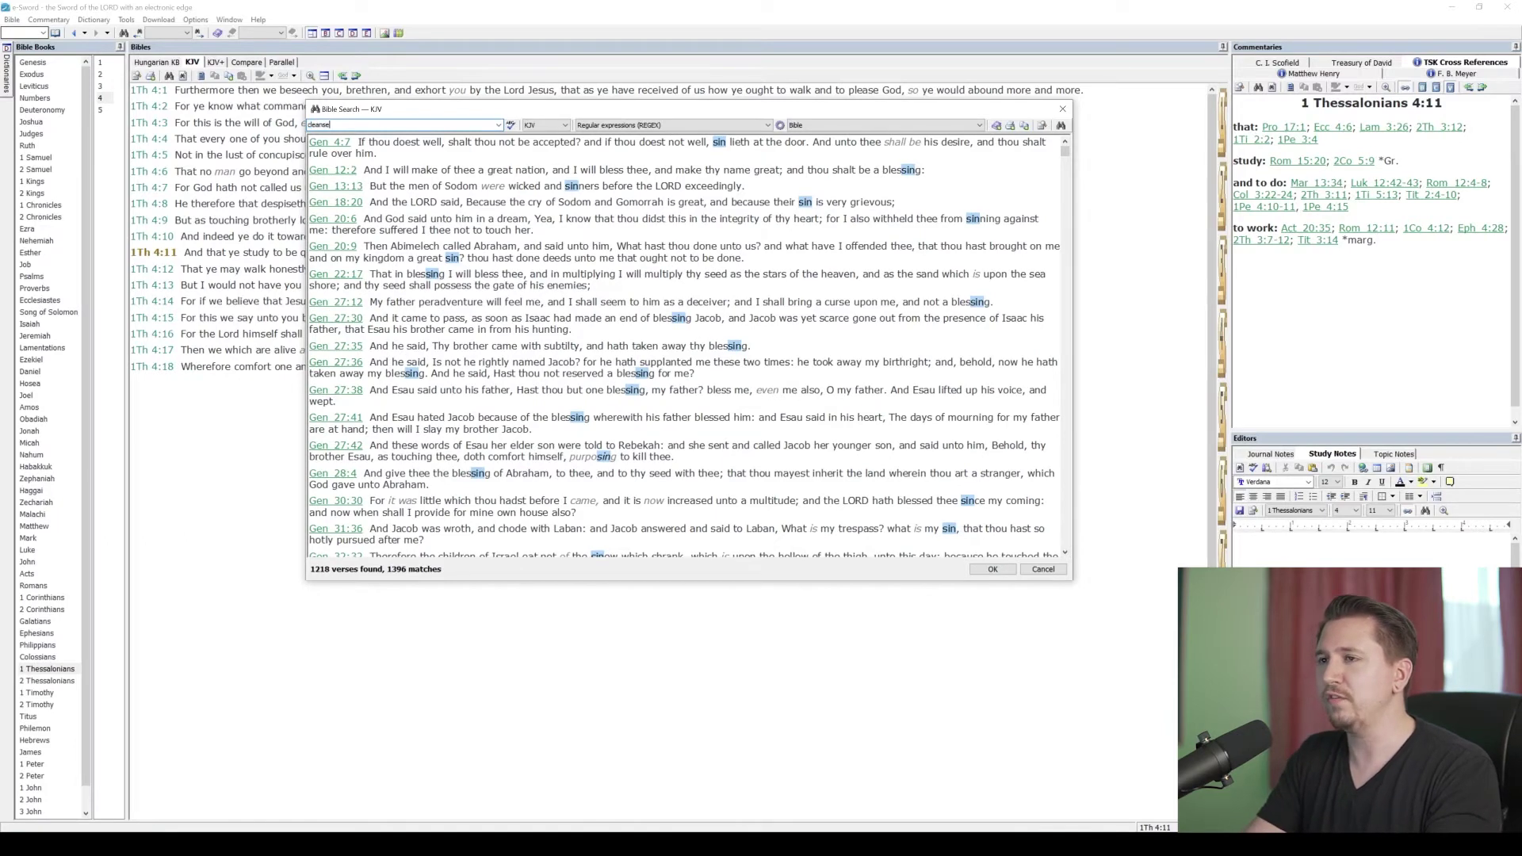
key("Return")
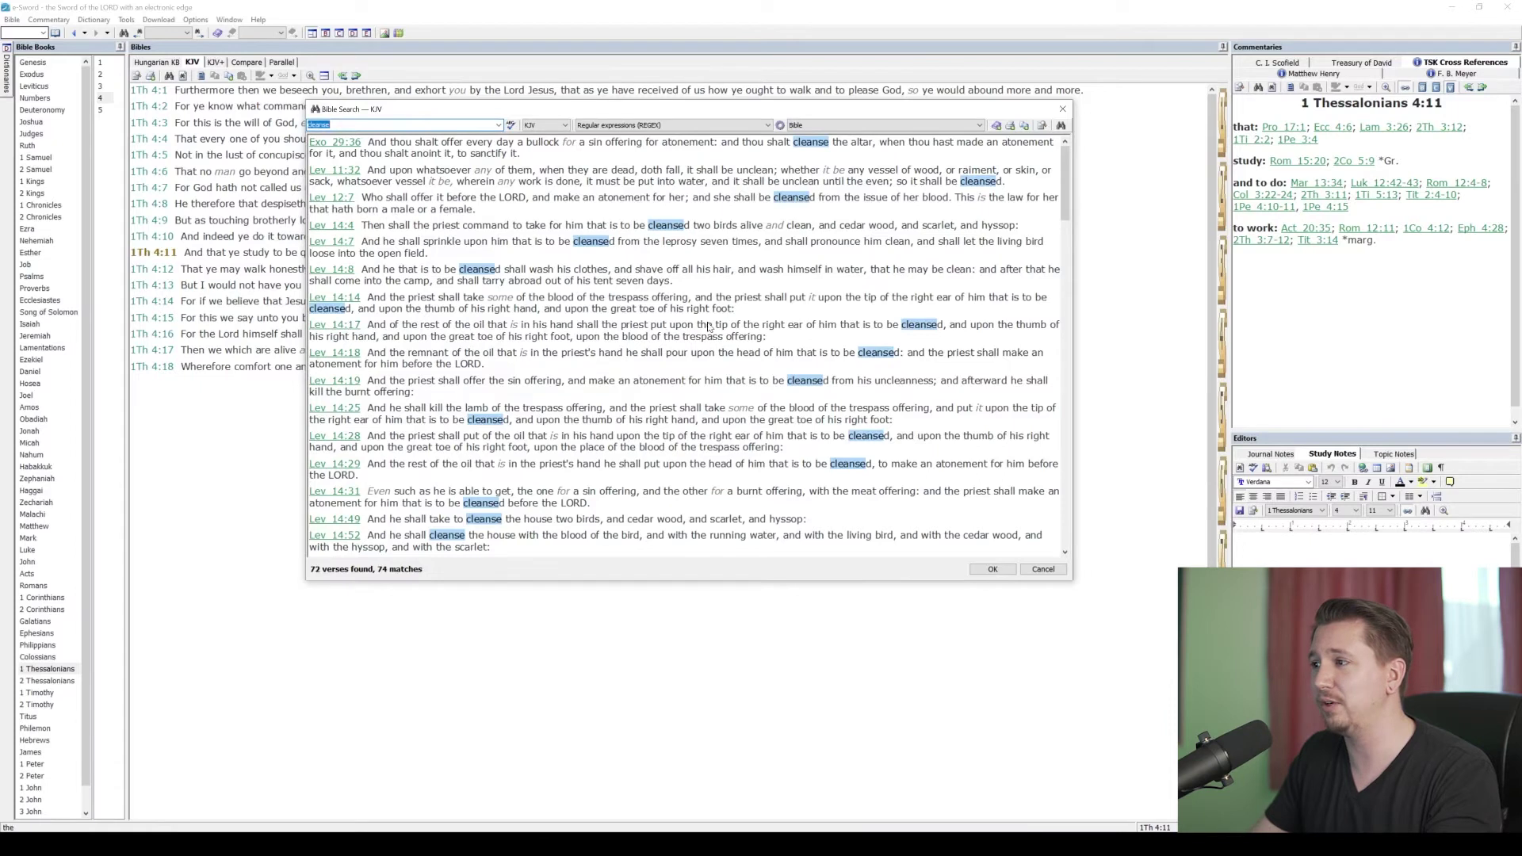
scroll(709, 325, "down", 1)
scroll(705, 331, "down", 1)
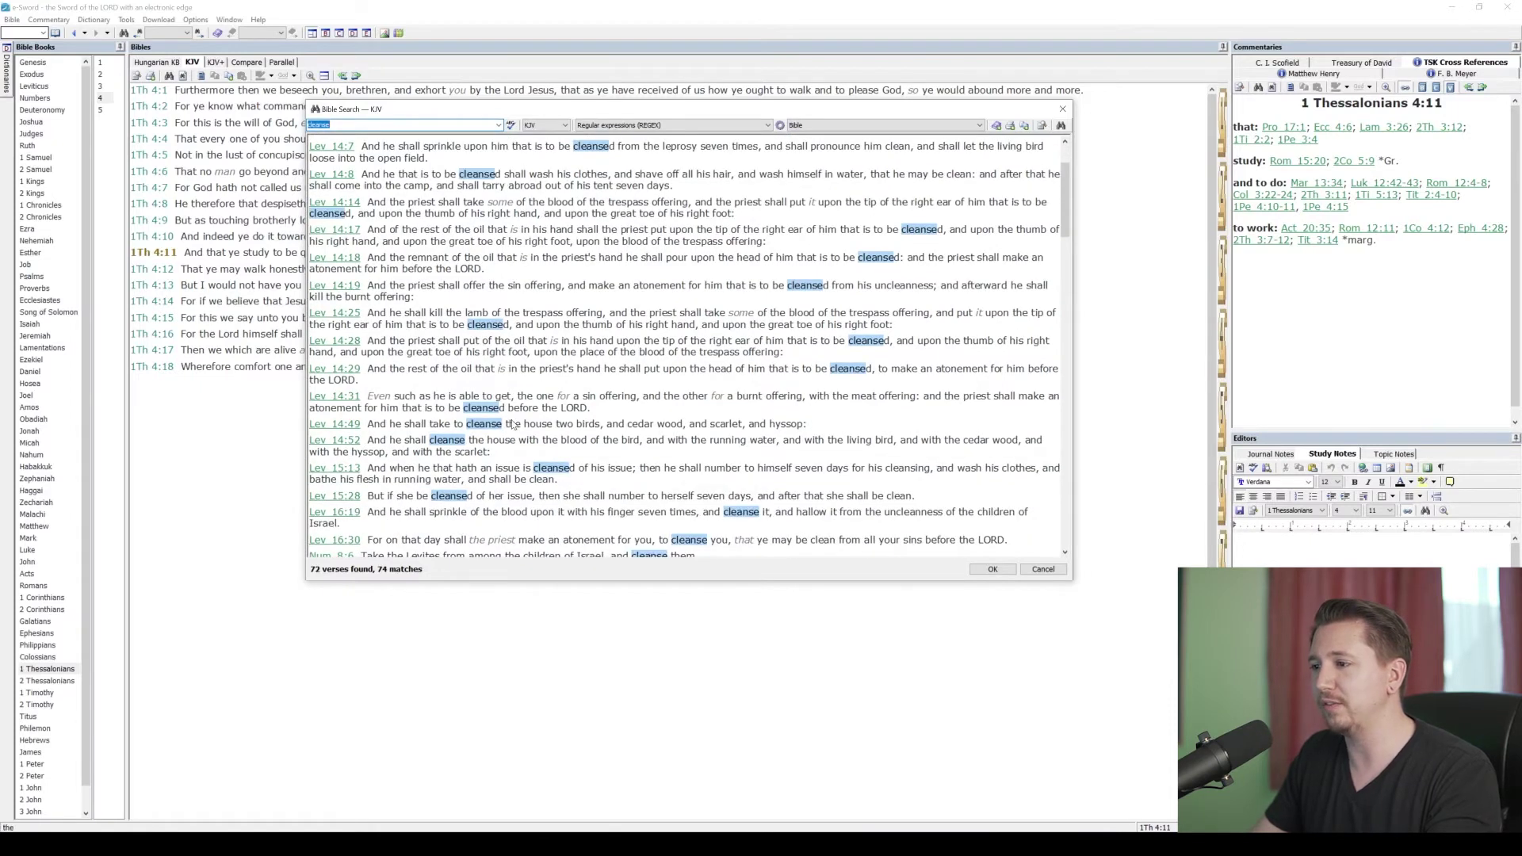
Step: Look through more of the "cleanse" verses, from Leviticus on through Numbers, Joshua and 2 Chronicles
scroll(517, 425, "down", 2)
scroll(658, 429, "down", 2)
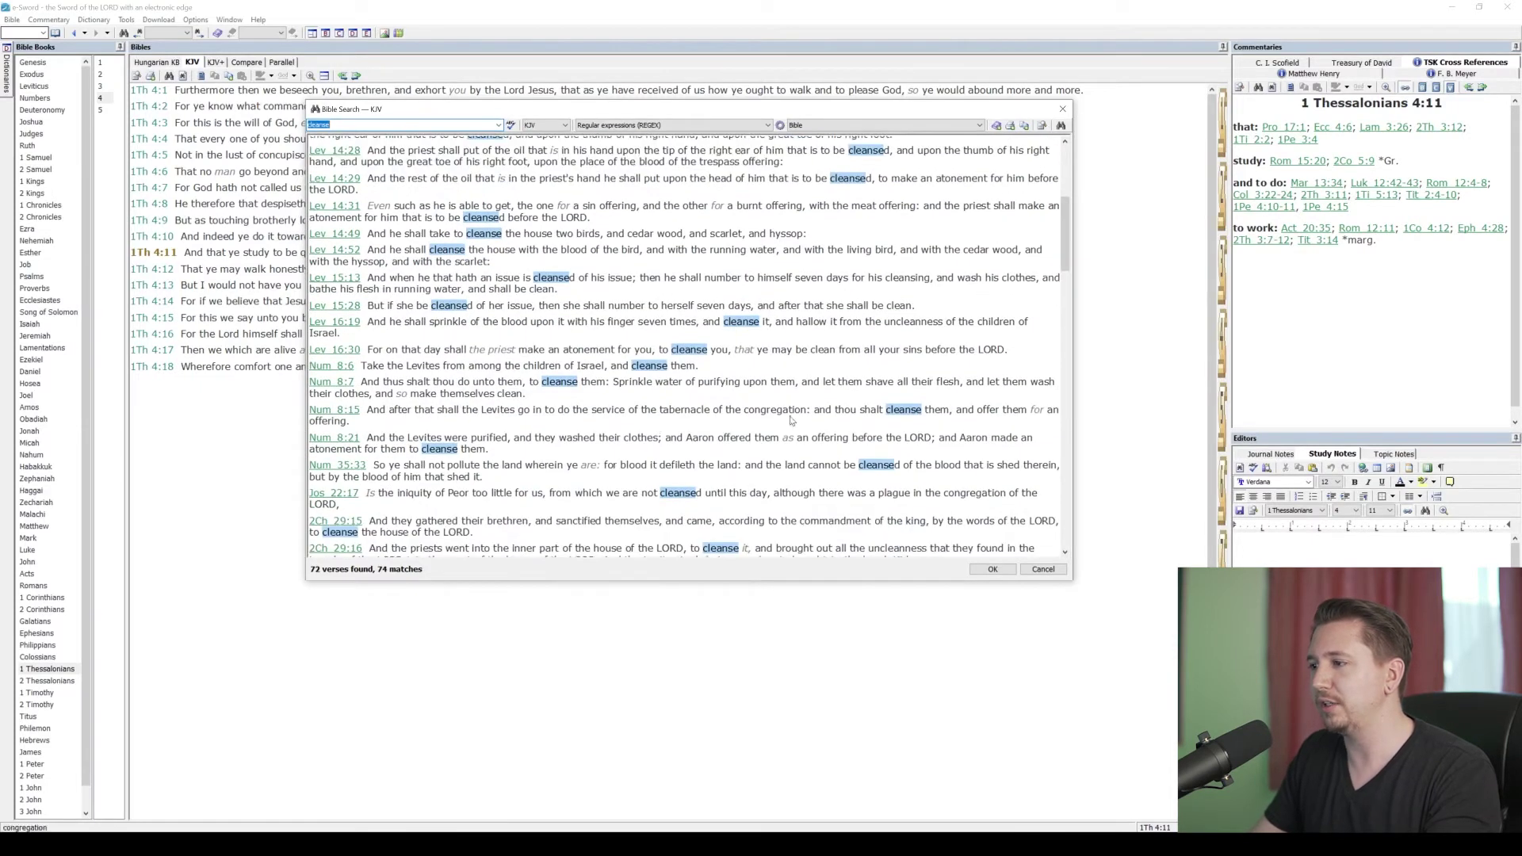
scroll(761, 409, "up", 6)
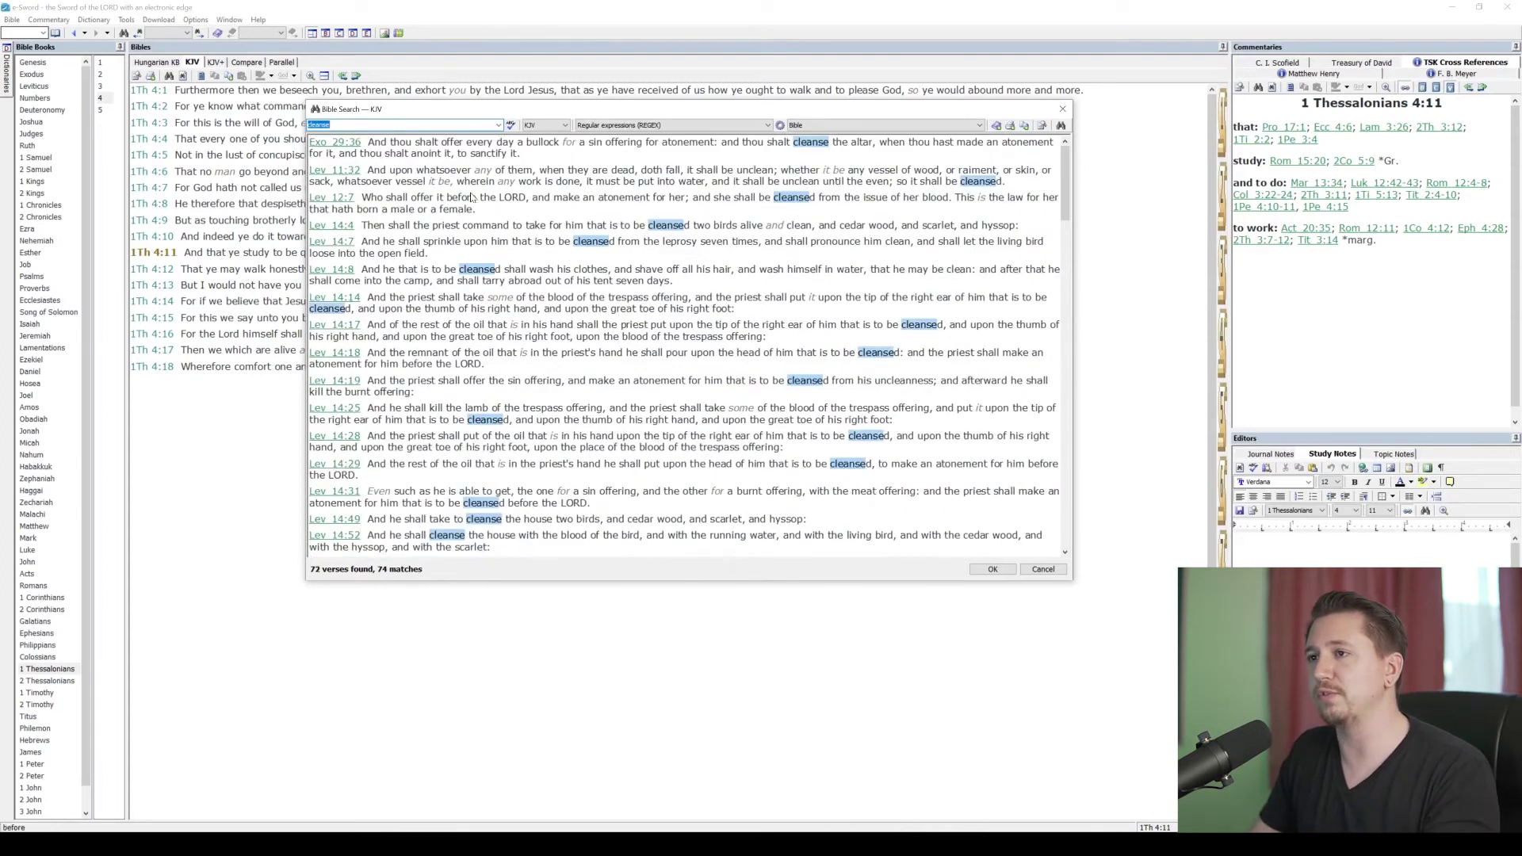
Step: Search the whole KJV Bible for "day of the lord" with the mode set to match all of the words
left_click(330, 124)
double_click(330, 125)
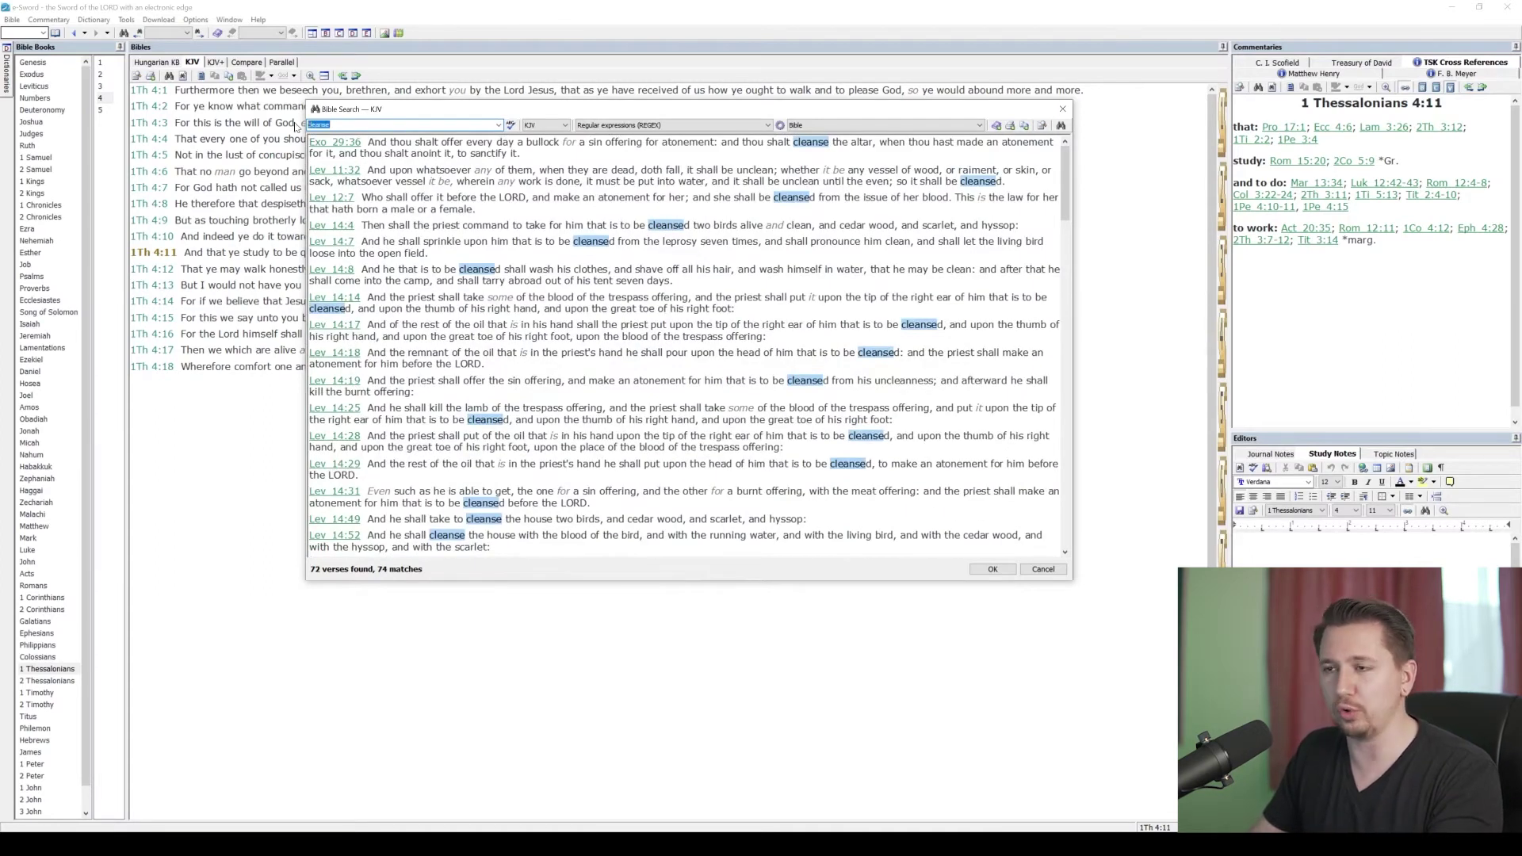
left_click(745, 126)
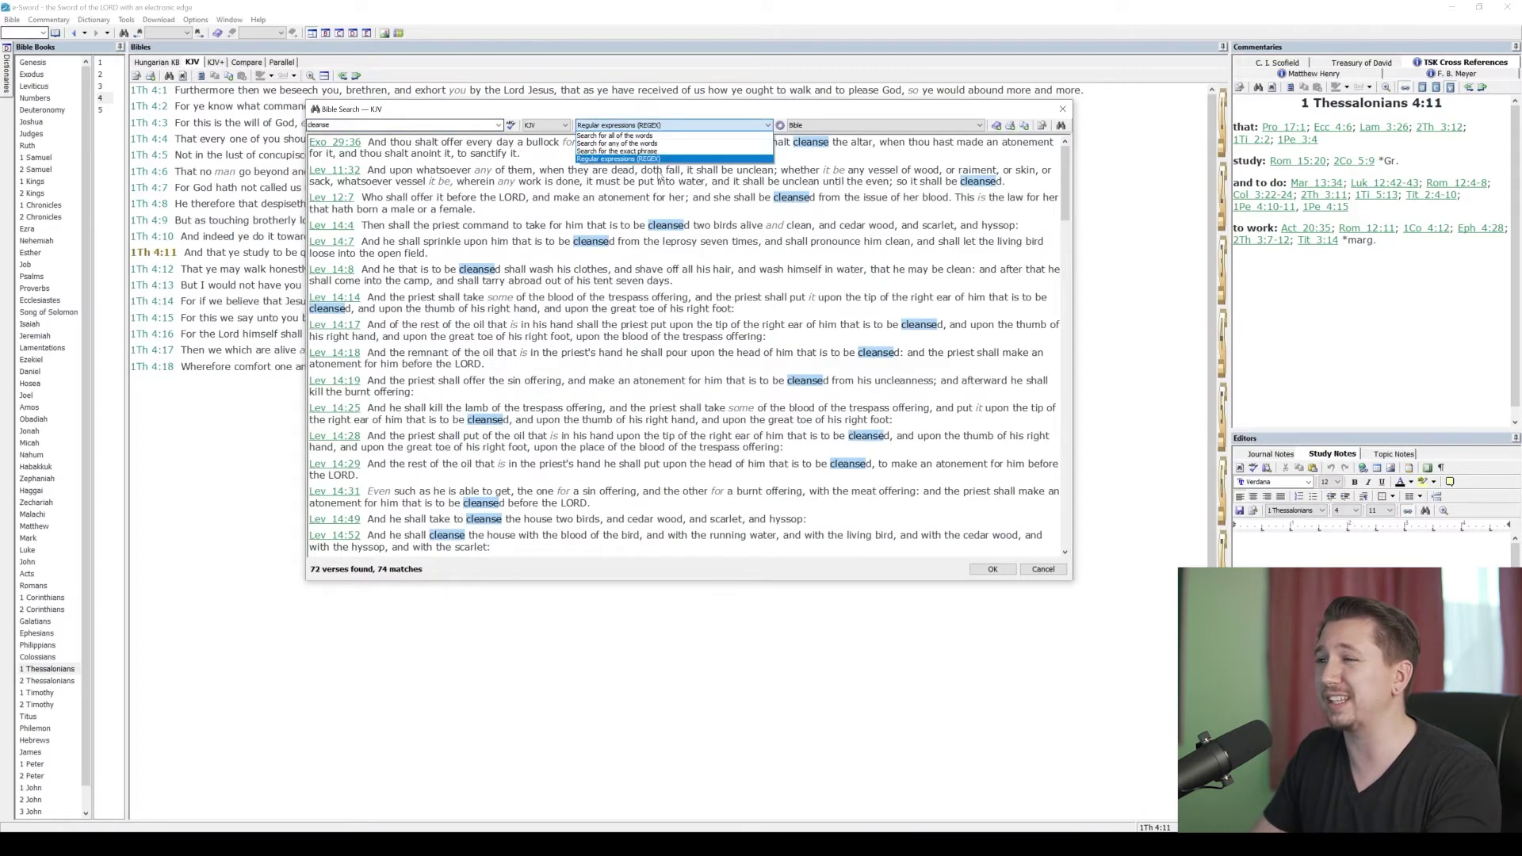
left_click(639, 136)
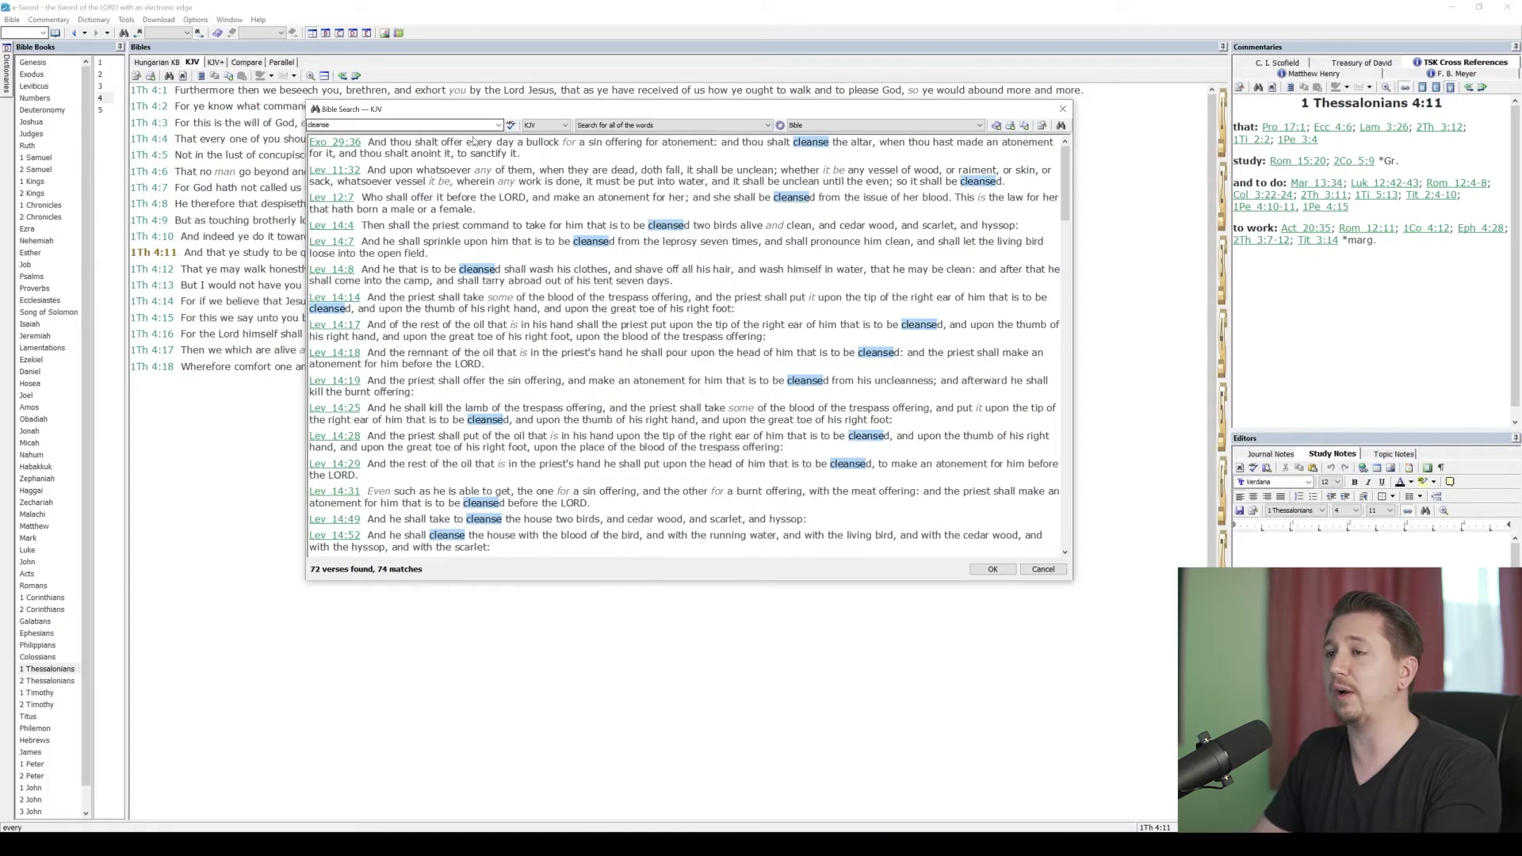
double_click(432, 125)
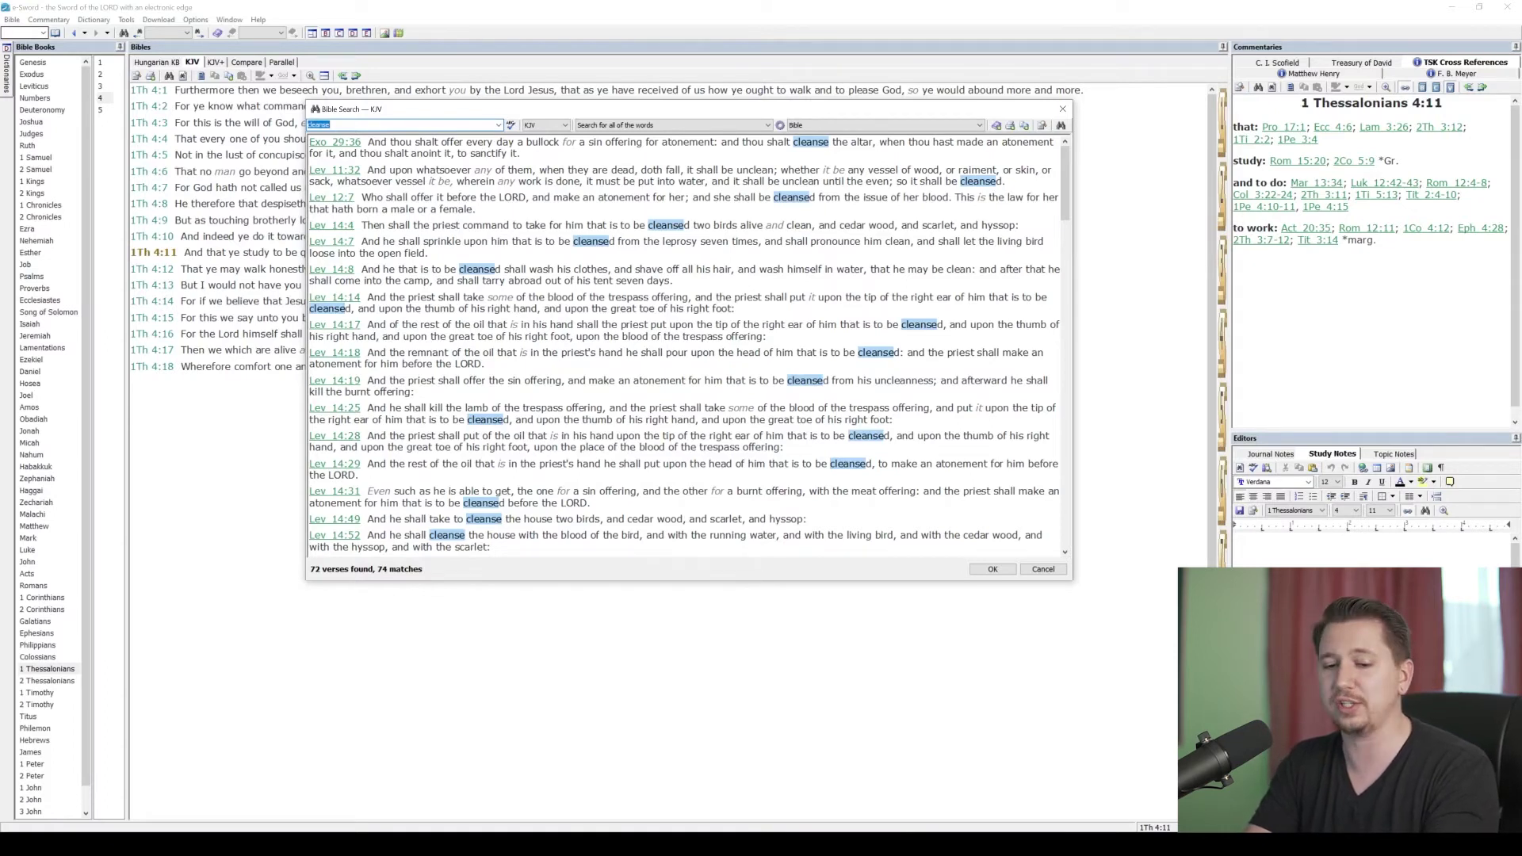
type("de")
type("y of the l")
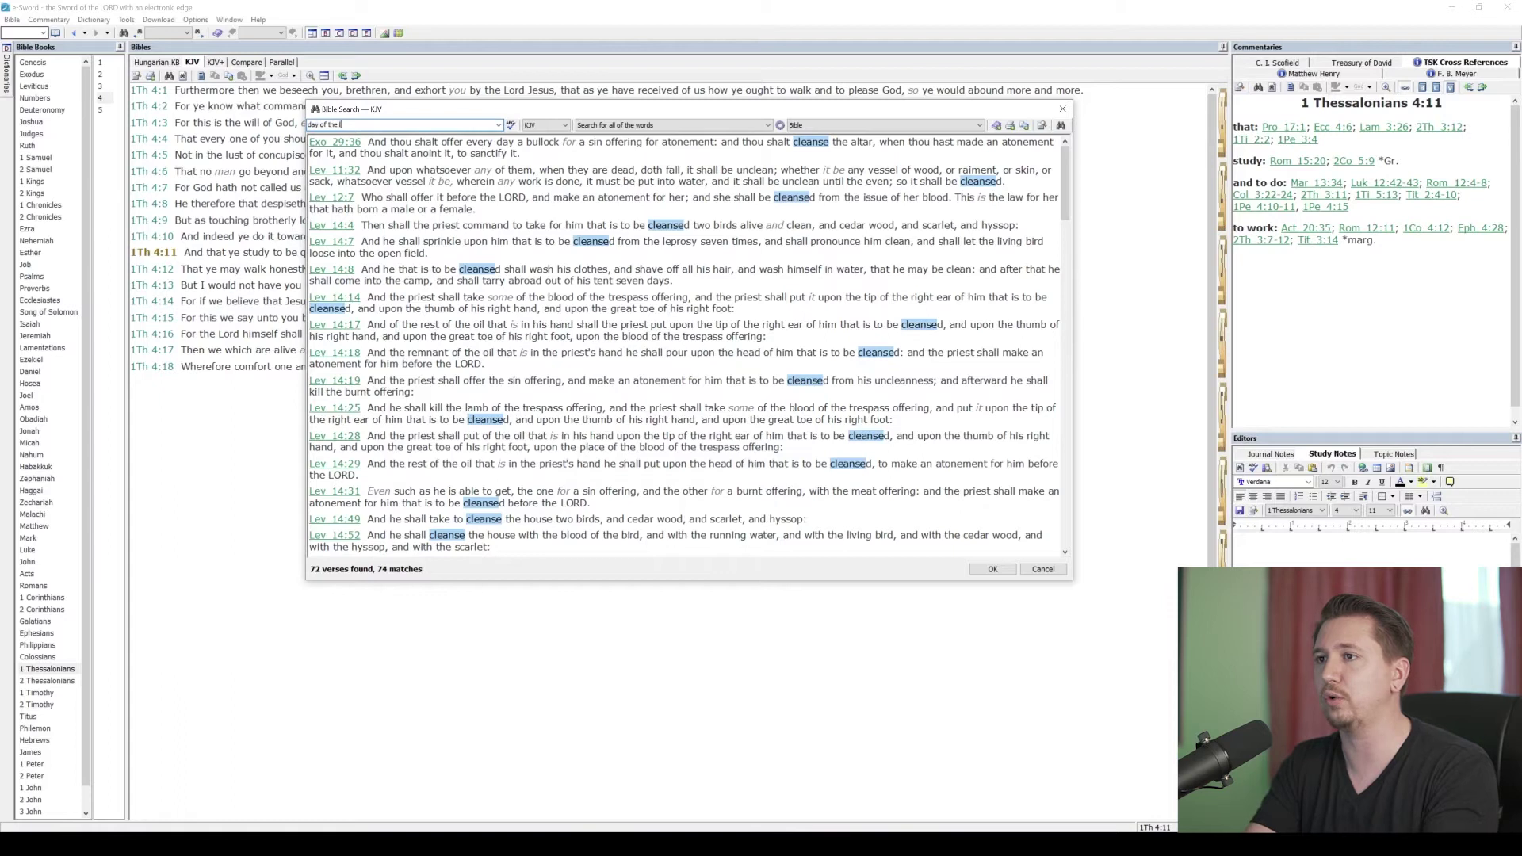
type("ord")
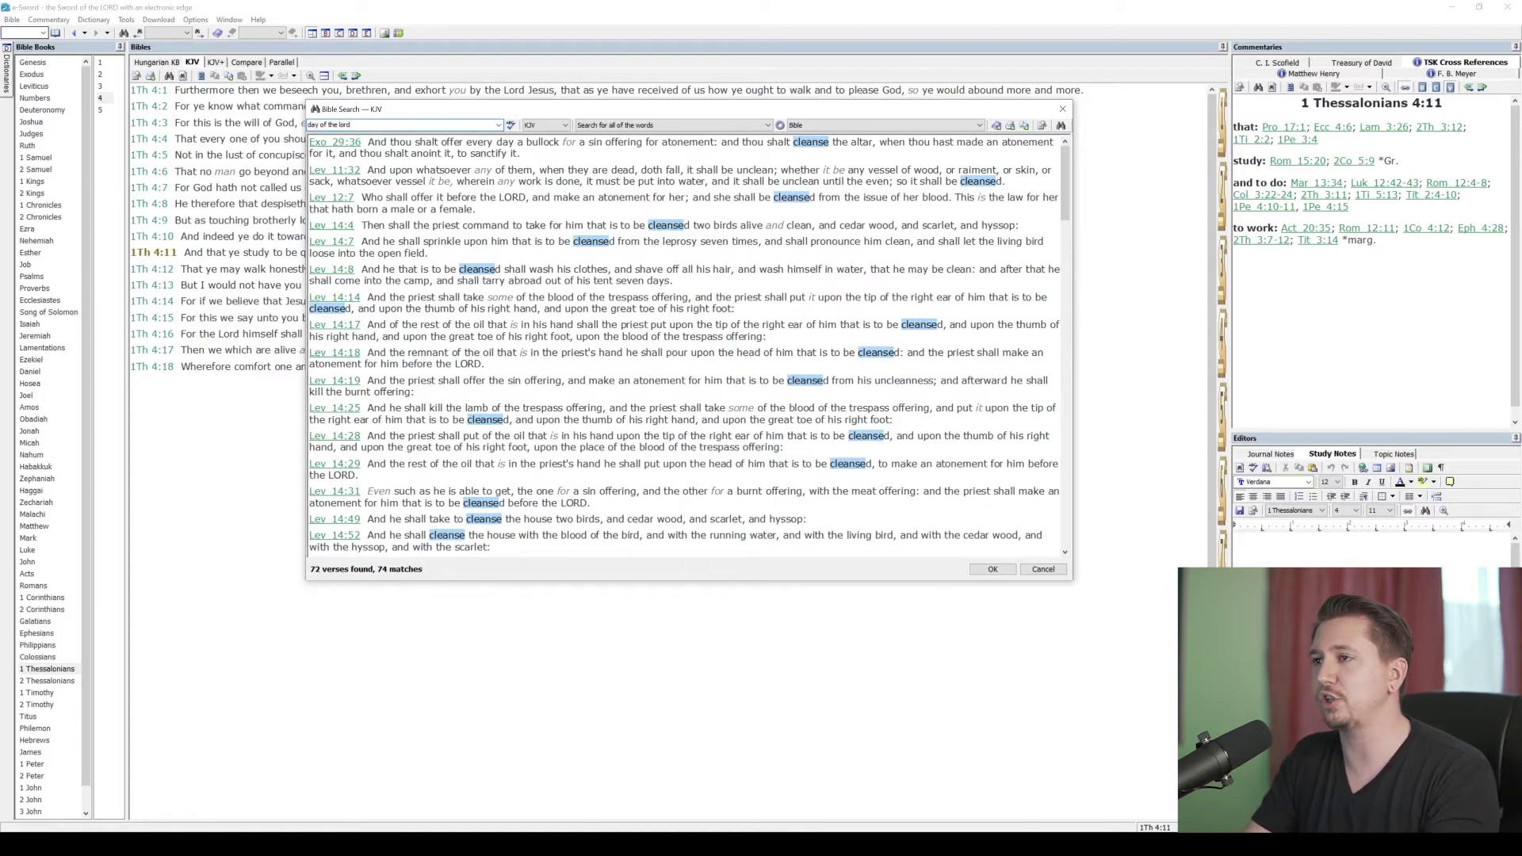
key("Return")
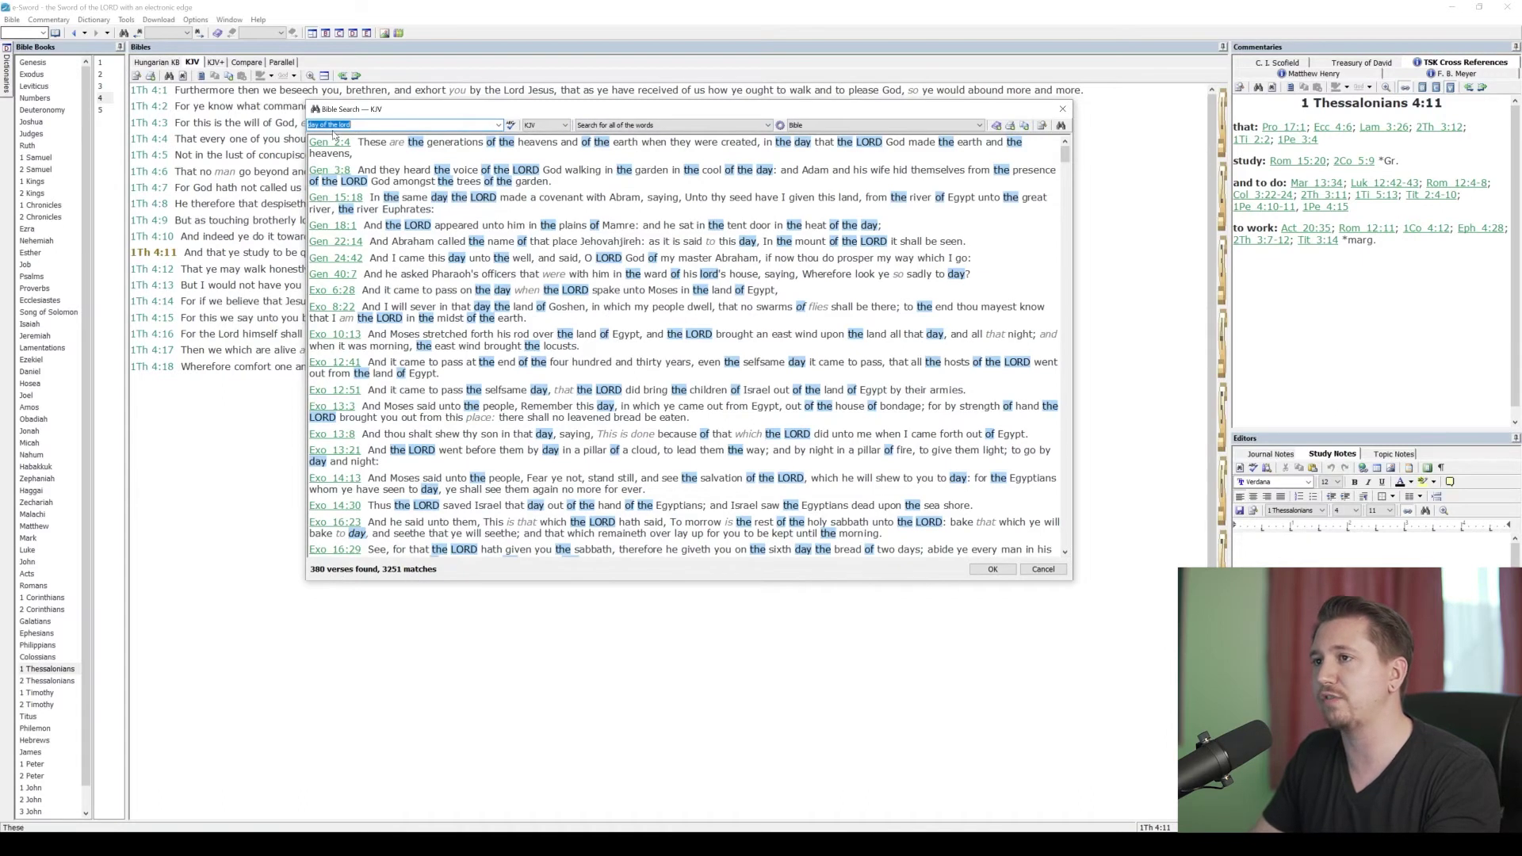
Step: Look through the all-words matches for "day of the lord" in Genesis, Exodus and Leviticus
left_click(361, 136)
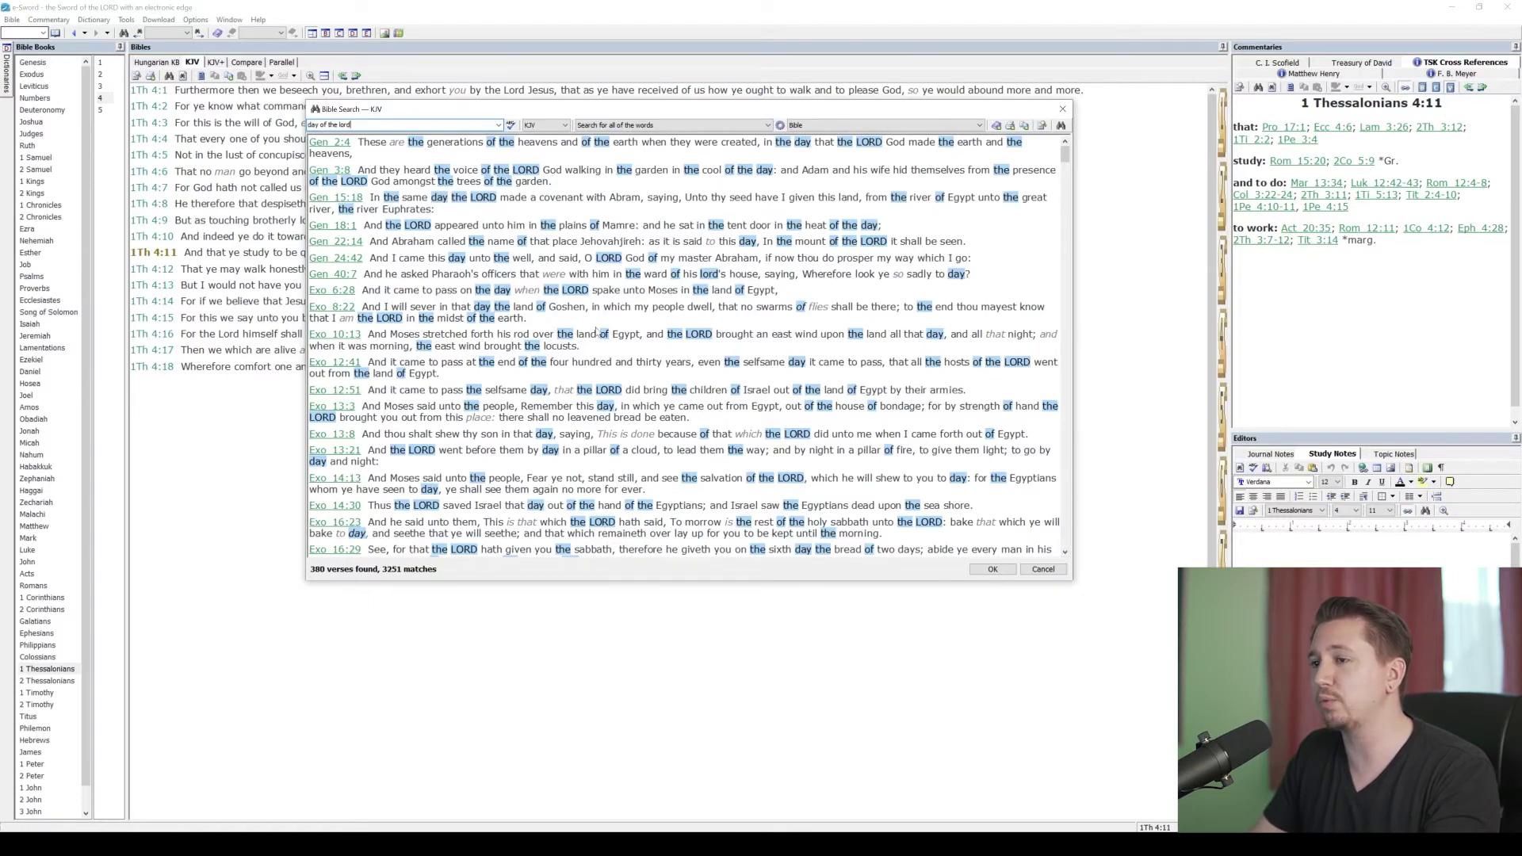
scroll(553, 273, "down", 1)
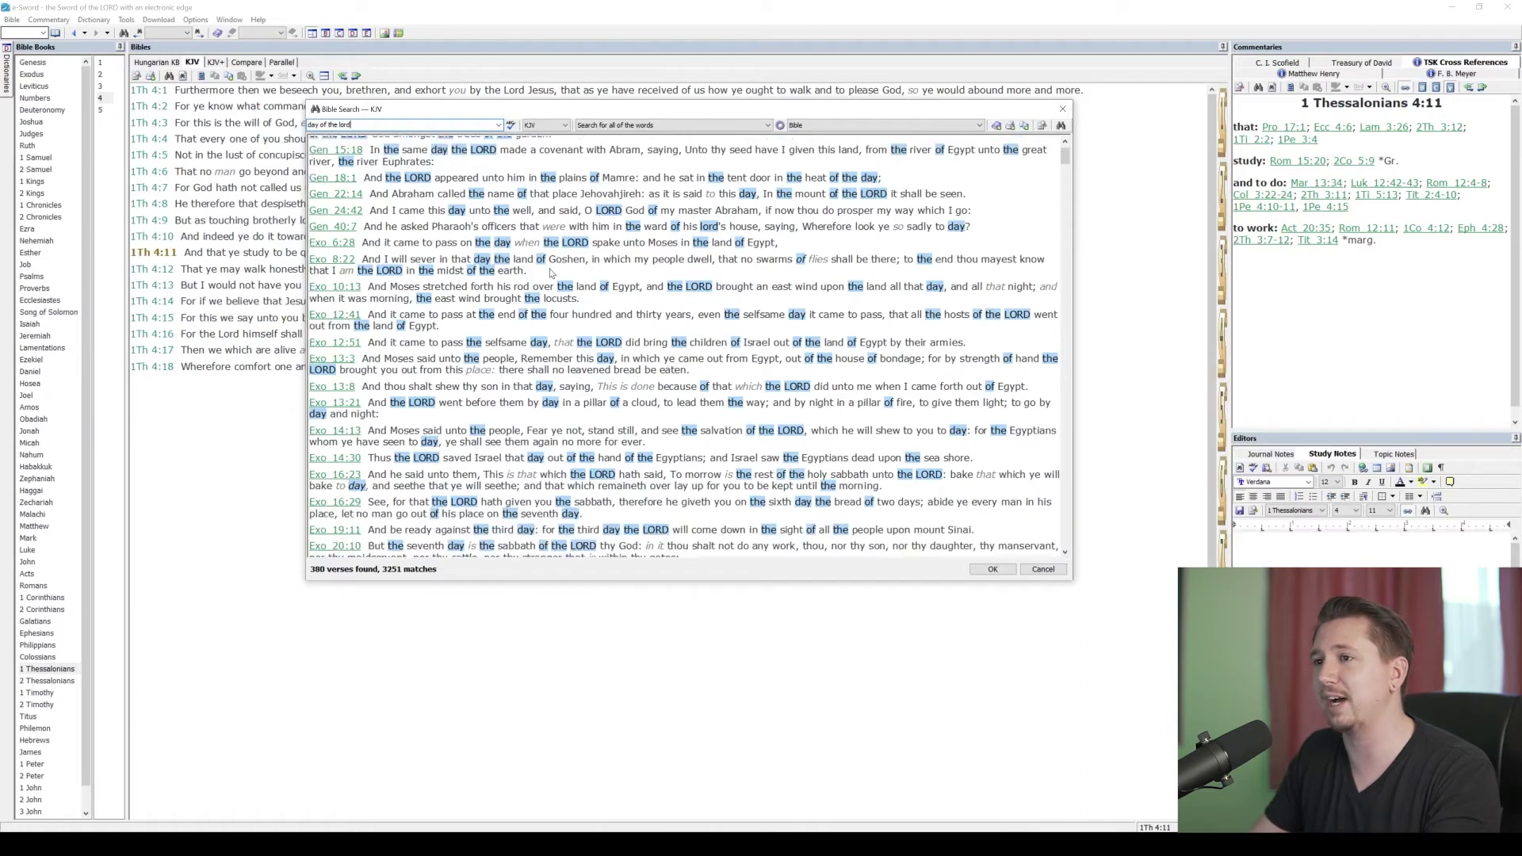
scroll(553, 273, "up", 1)
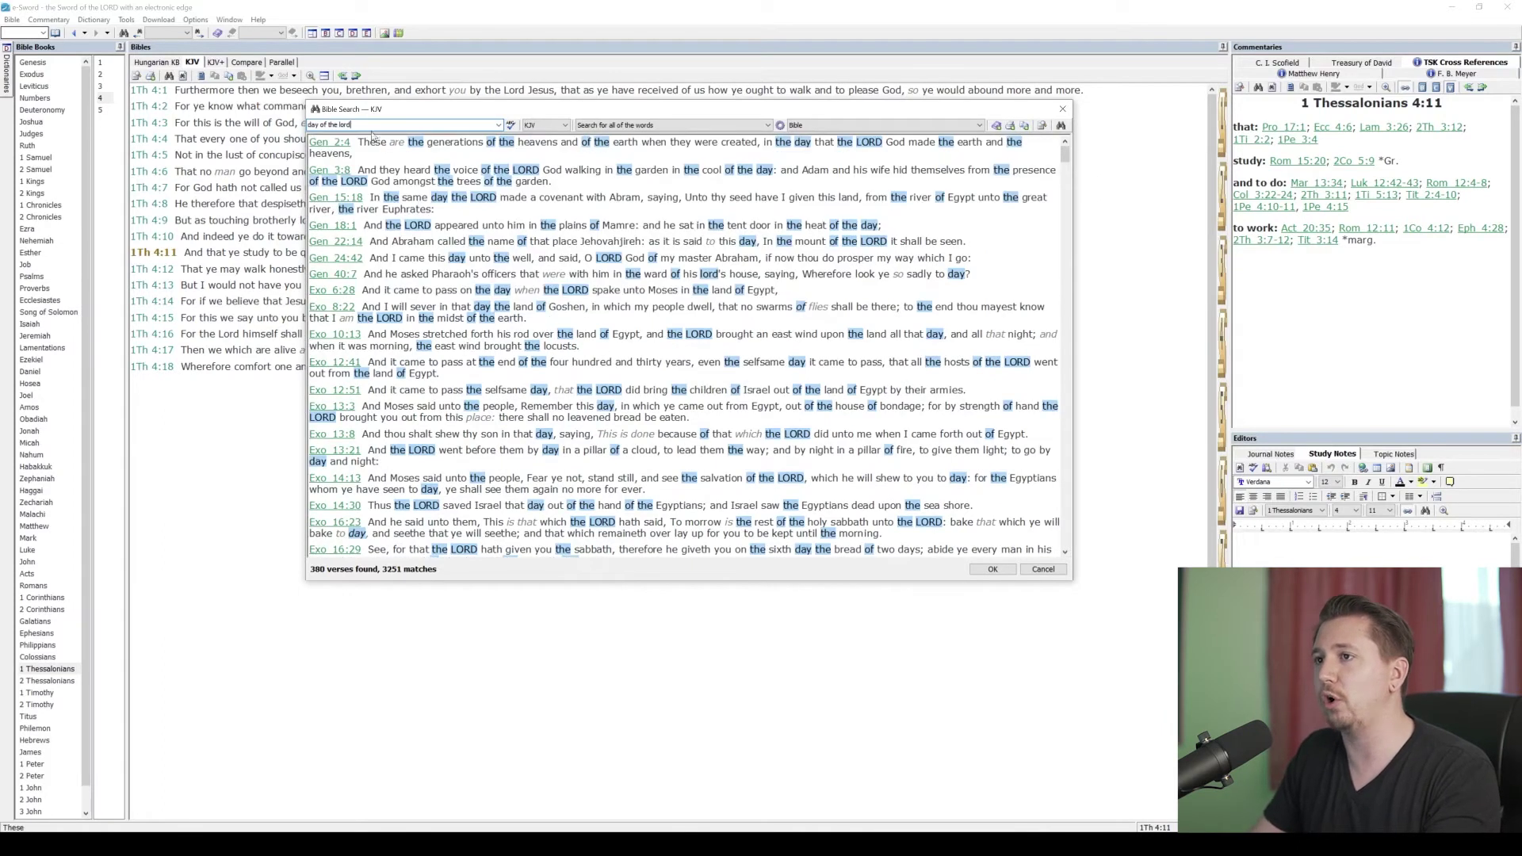
scroll(492, 316, "down", 5)
scroll(612, 322, "down", 10)
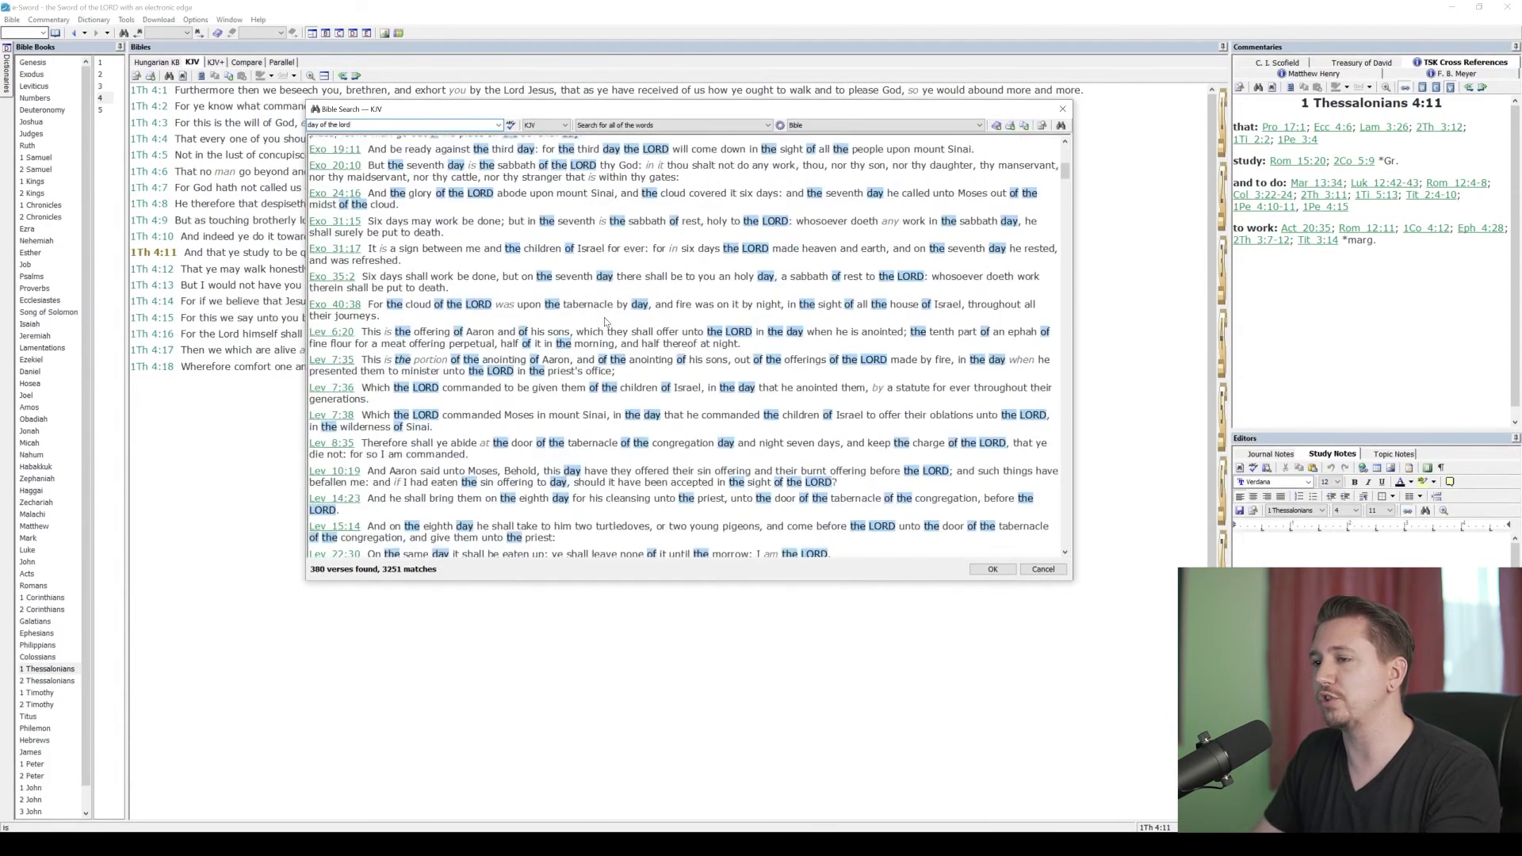
scroll(591, 330, "up", 15)
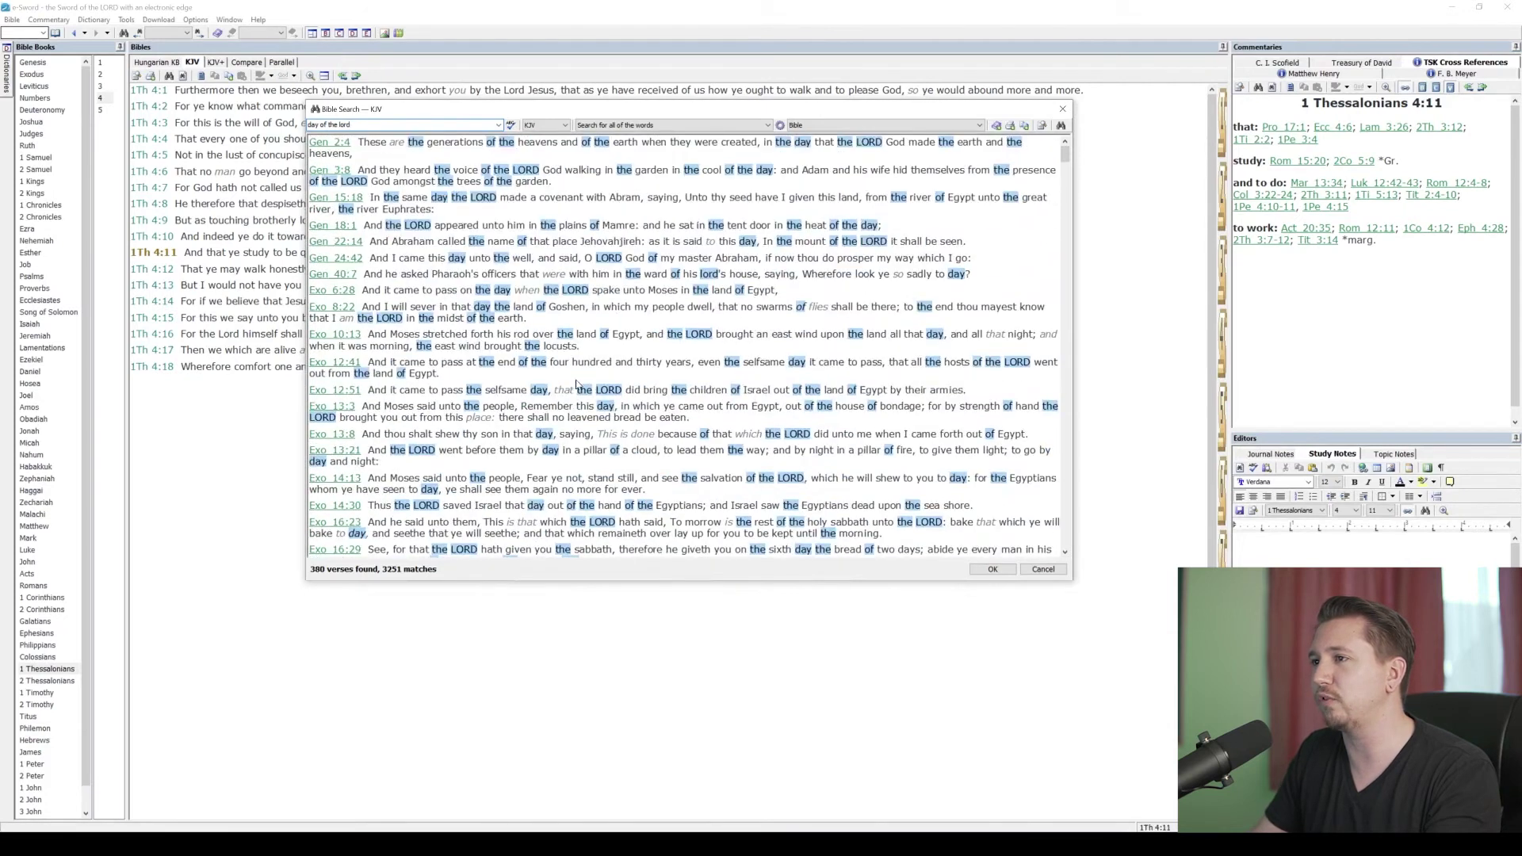
Step: Switch the search mode to any of the words and run the "day of the lord" search again
left_click(596, 125)
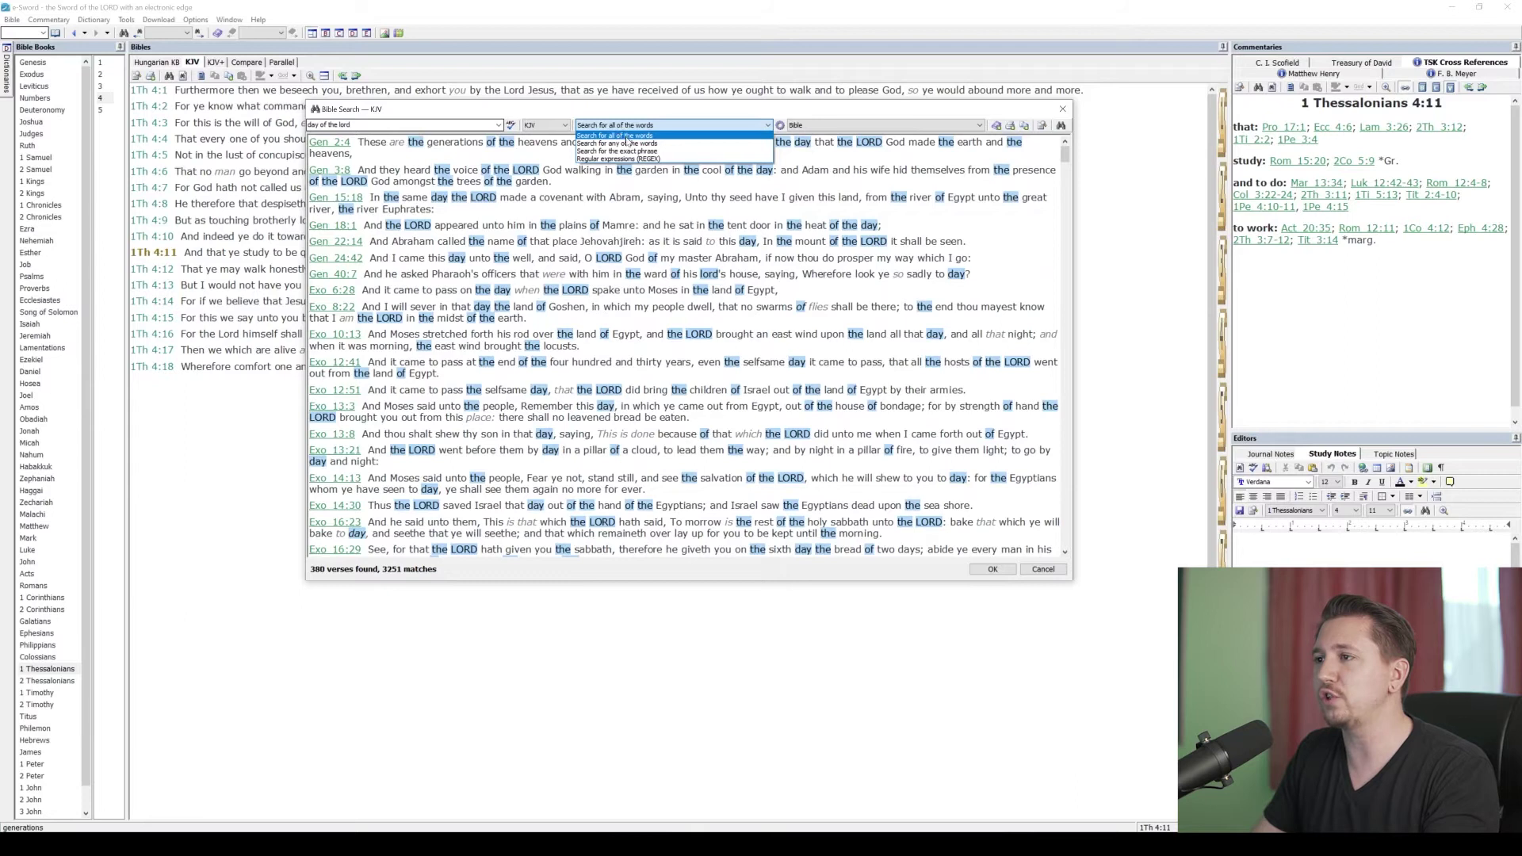
left_click(626, 142)
triple_click(329, 125)
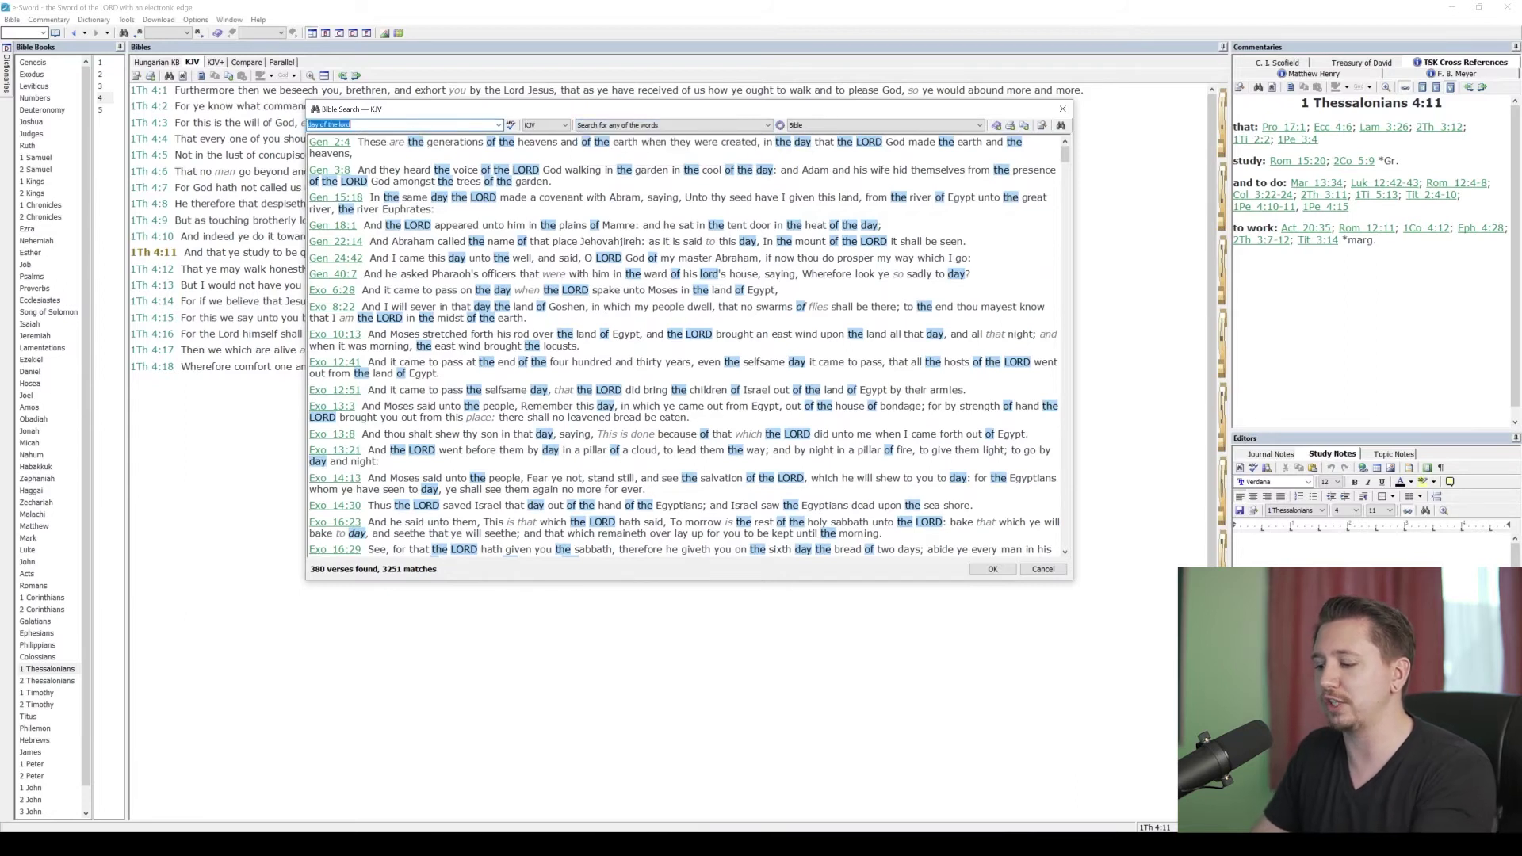
key("Return")
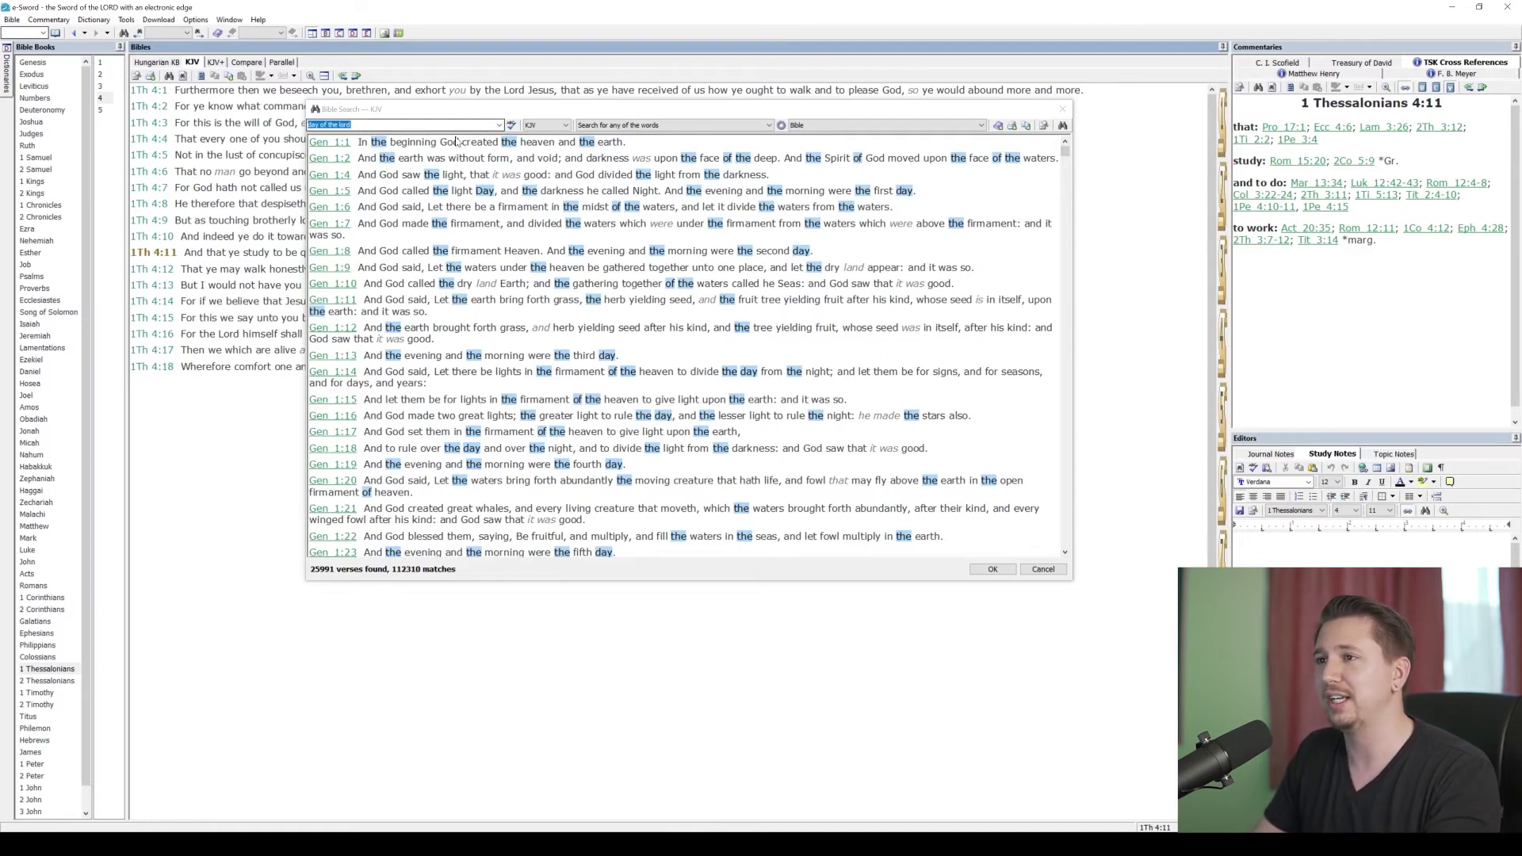
Step: Switch the search mode to the exact phrase and rerun the "day of the lord" search
left_click(626, 125)
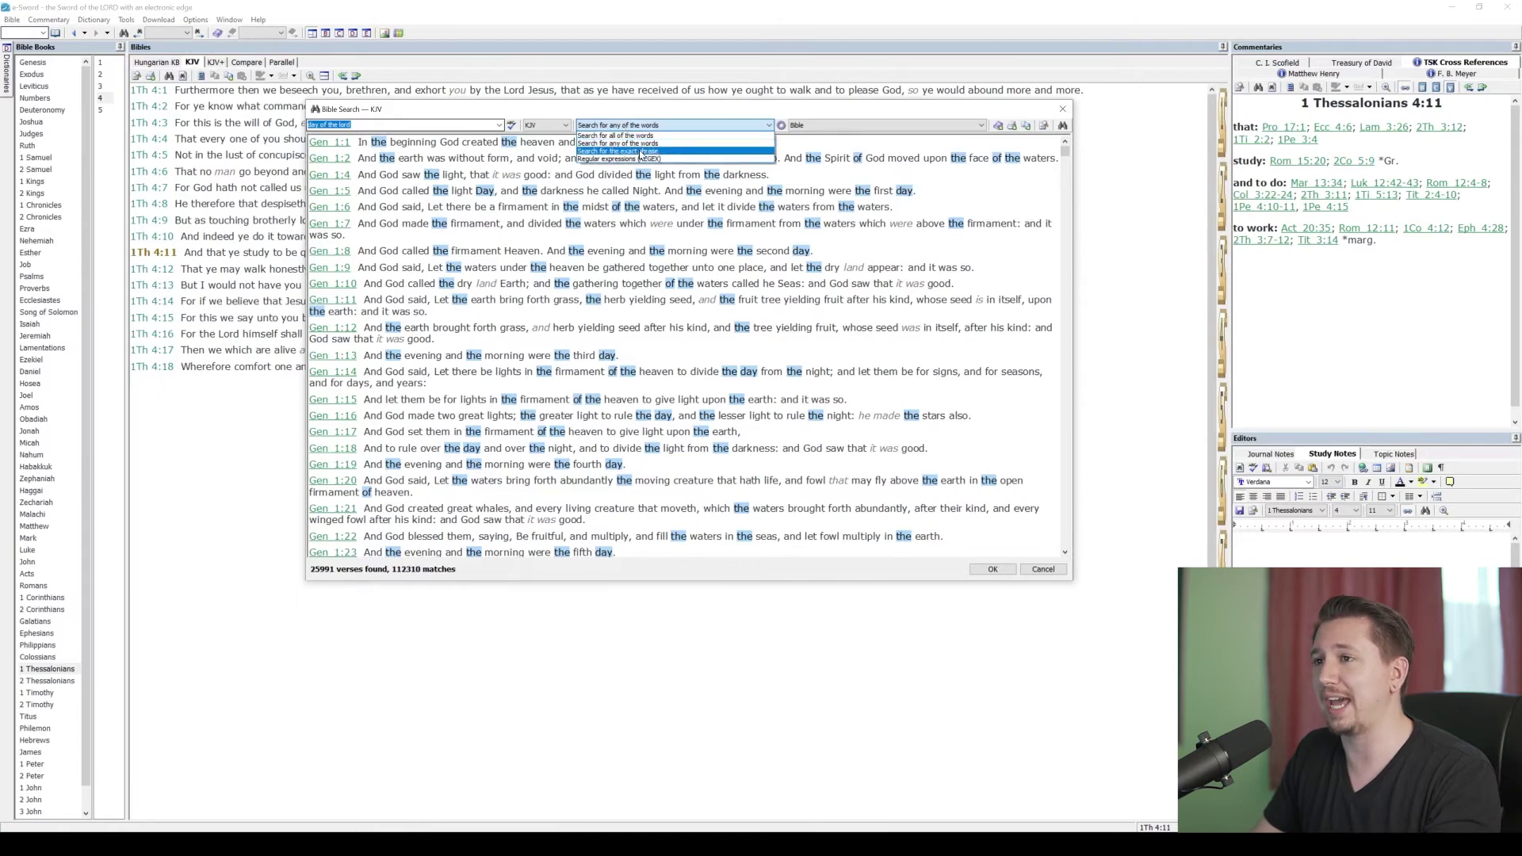
left_click(639, 152)
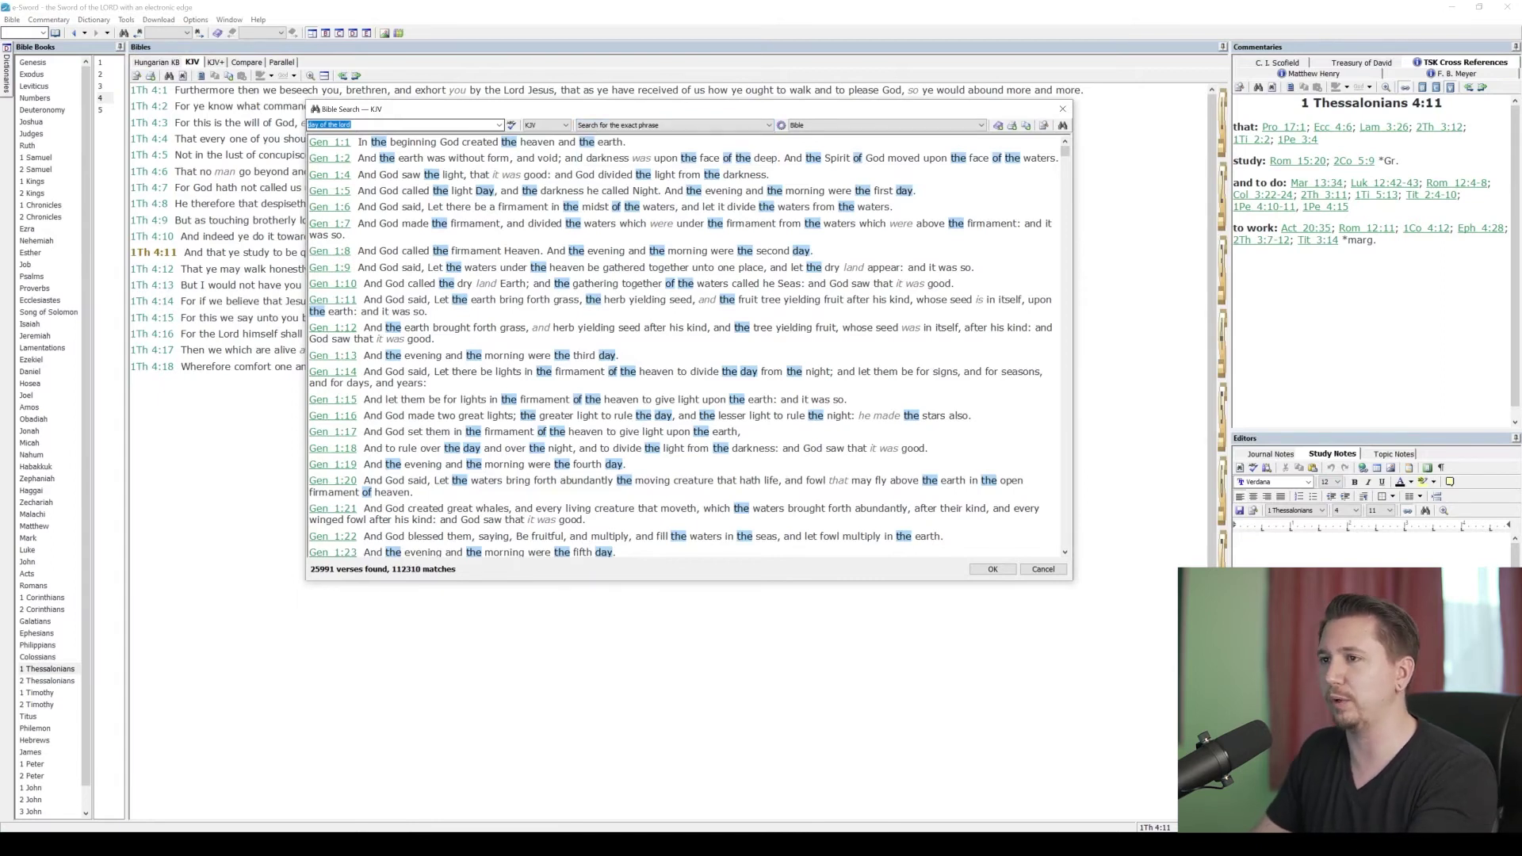
key("Return")
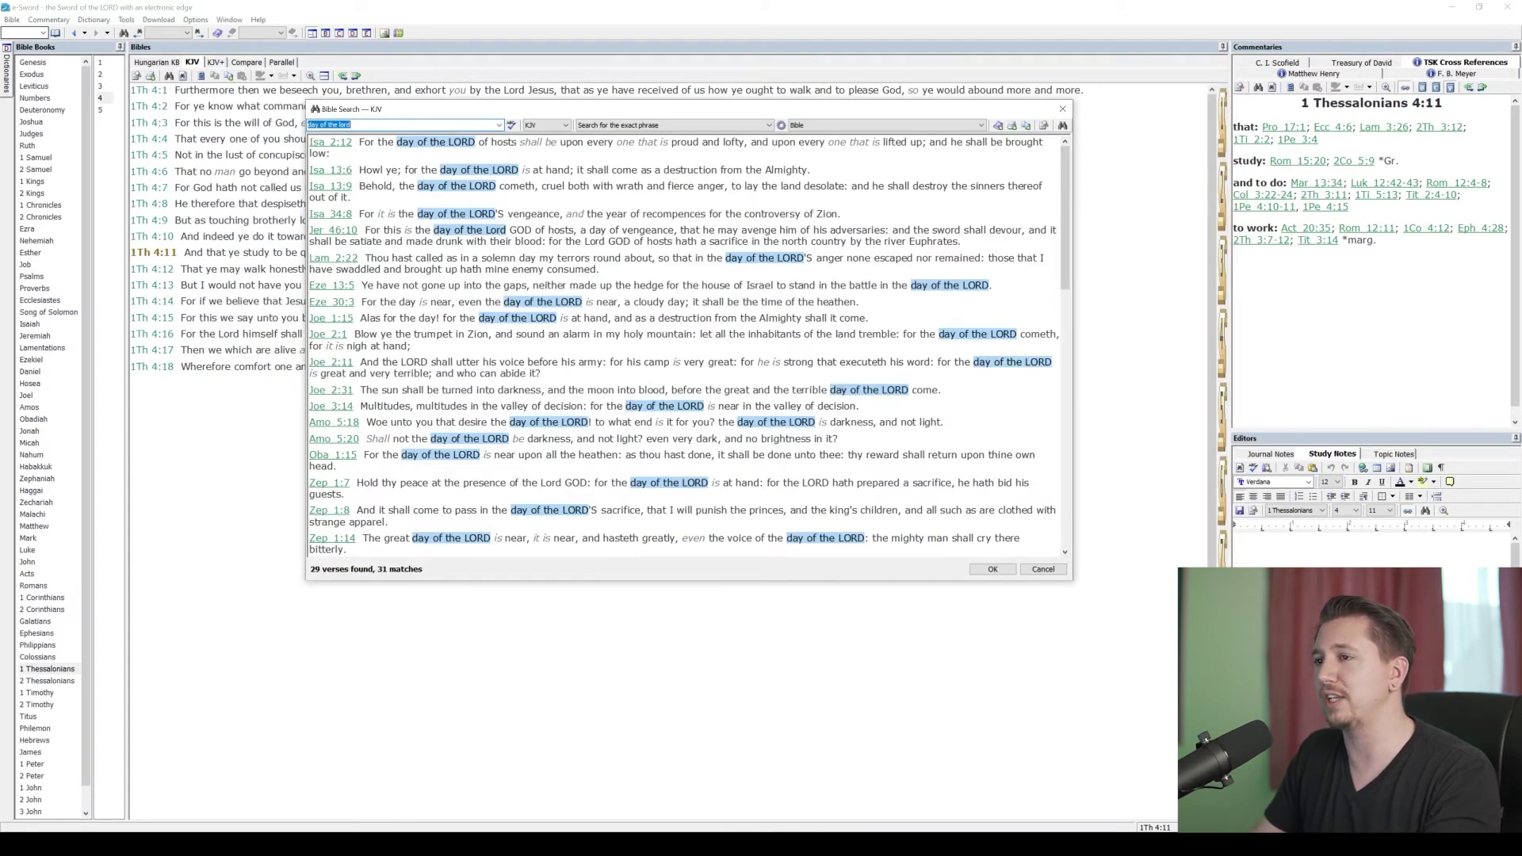
Step: Review the exact-phrase verses from Isaiah 2:12 to 2 Peter 3:10 and the per-book match summary
left_click(349, 125)
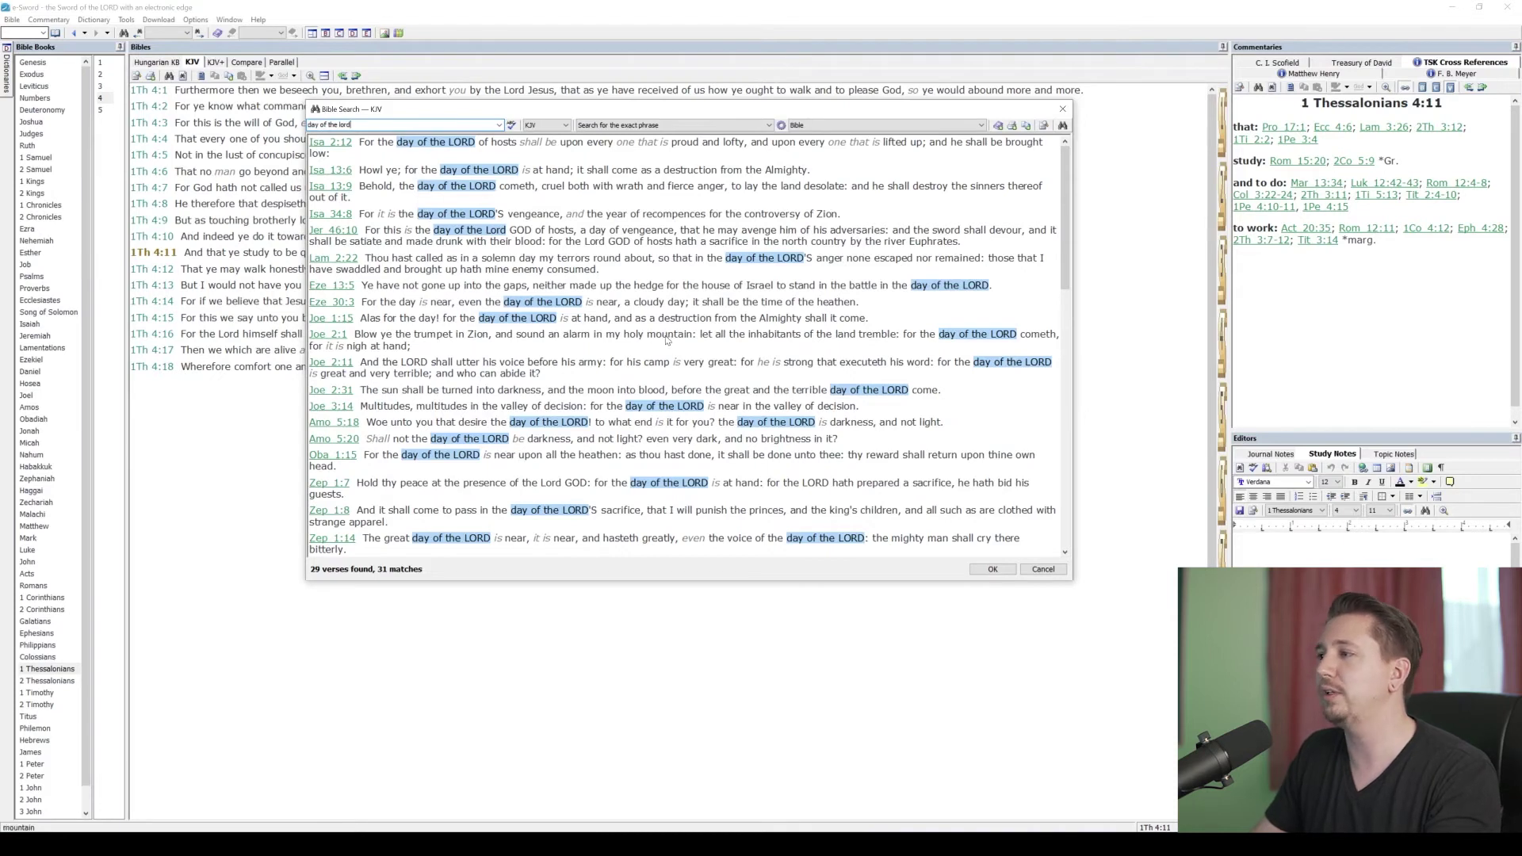
scroll(670, 339, "down", 5)
scroll(670, 340, "up", 5)
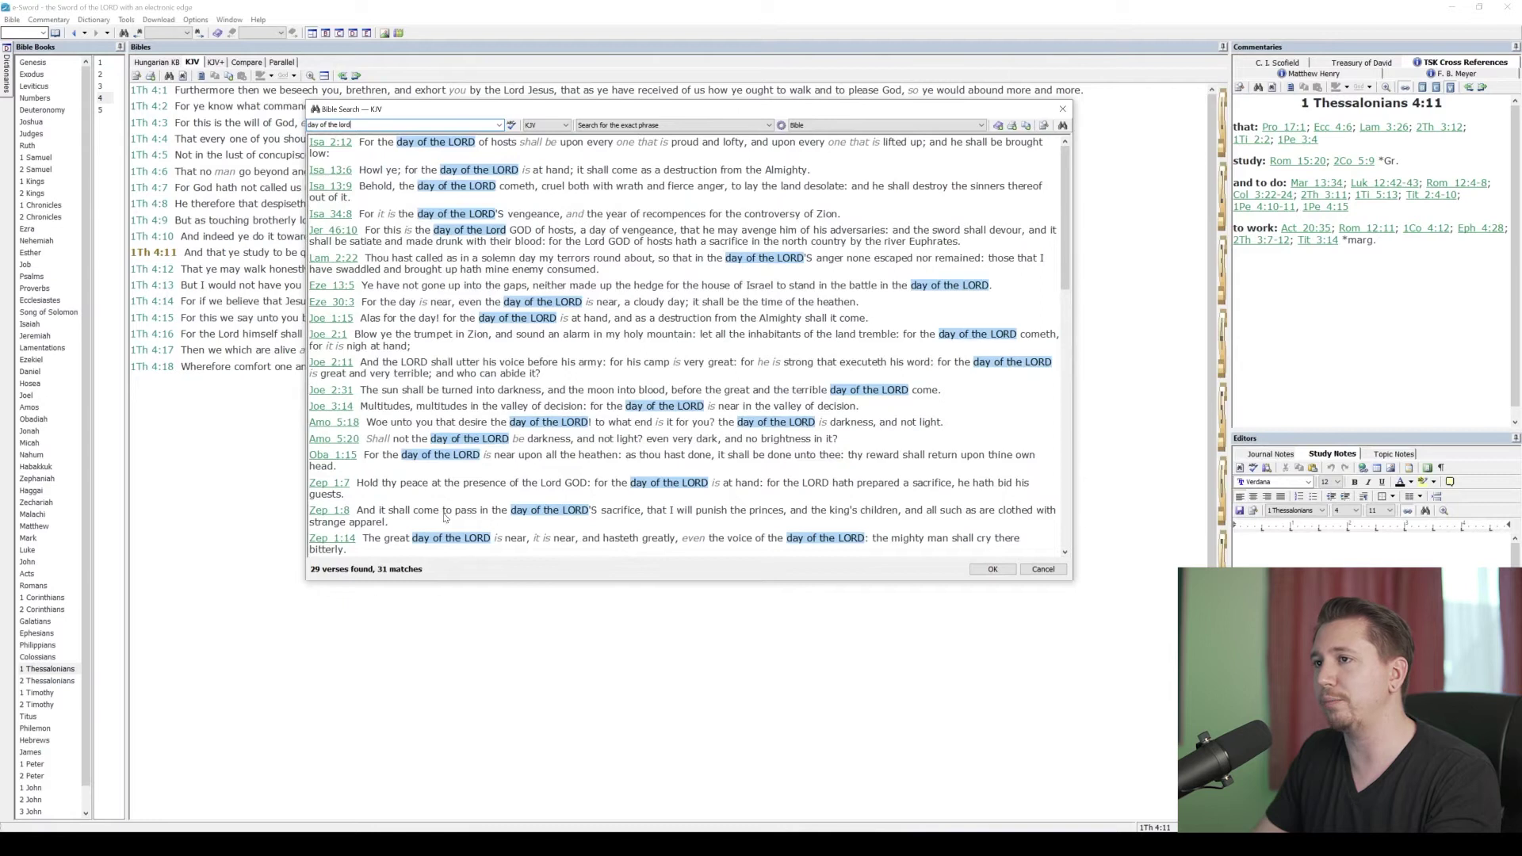
mouse_move(336, 150)
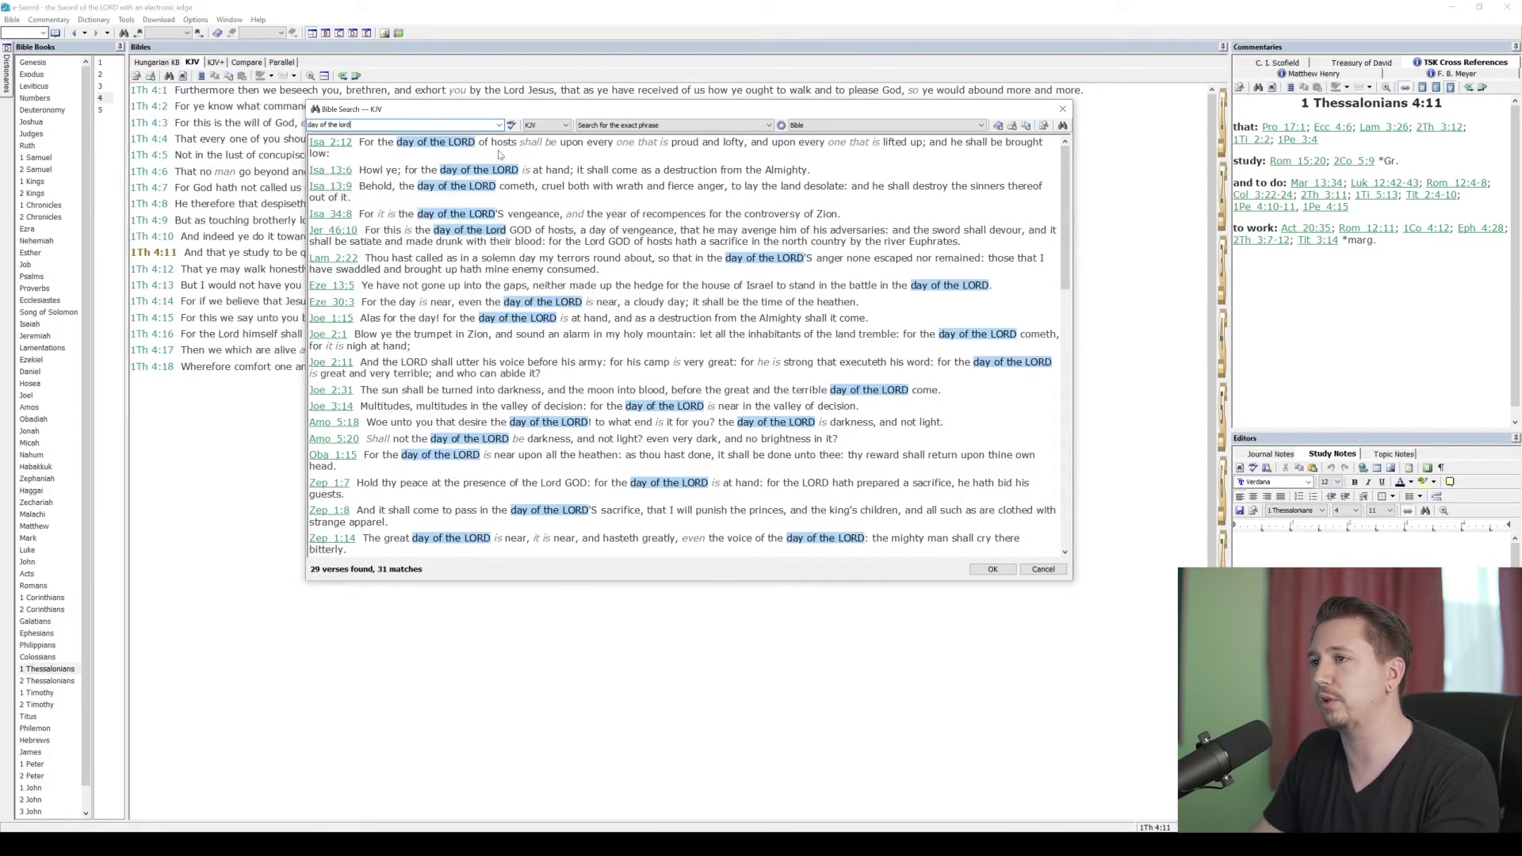
scroll(661, 297, "down", 1)
scroll(388, 226, "up", 1)
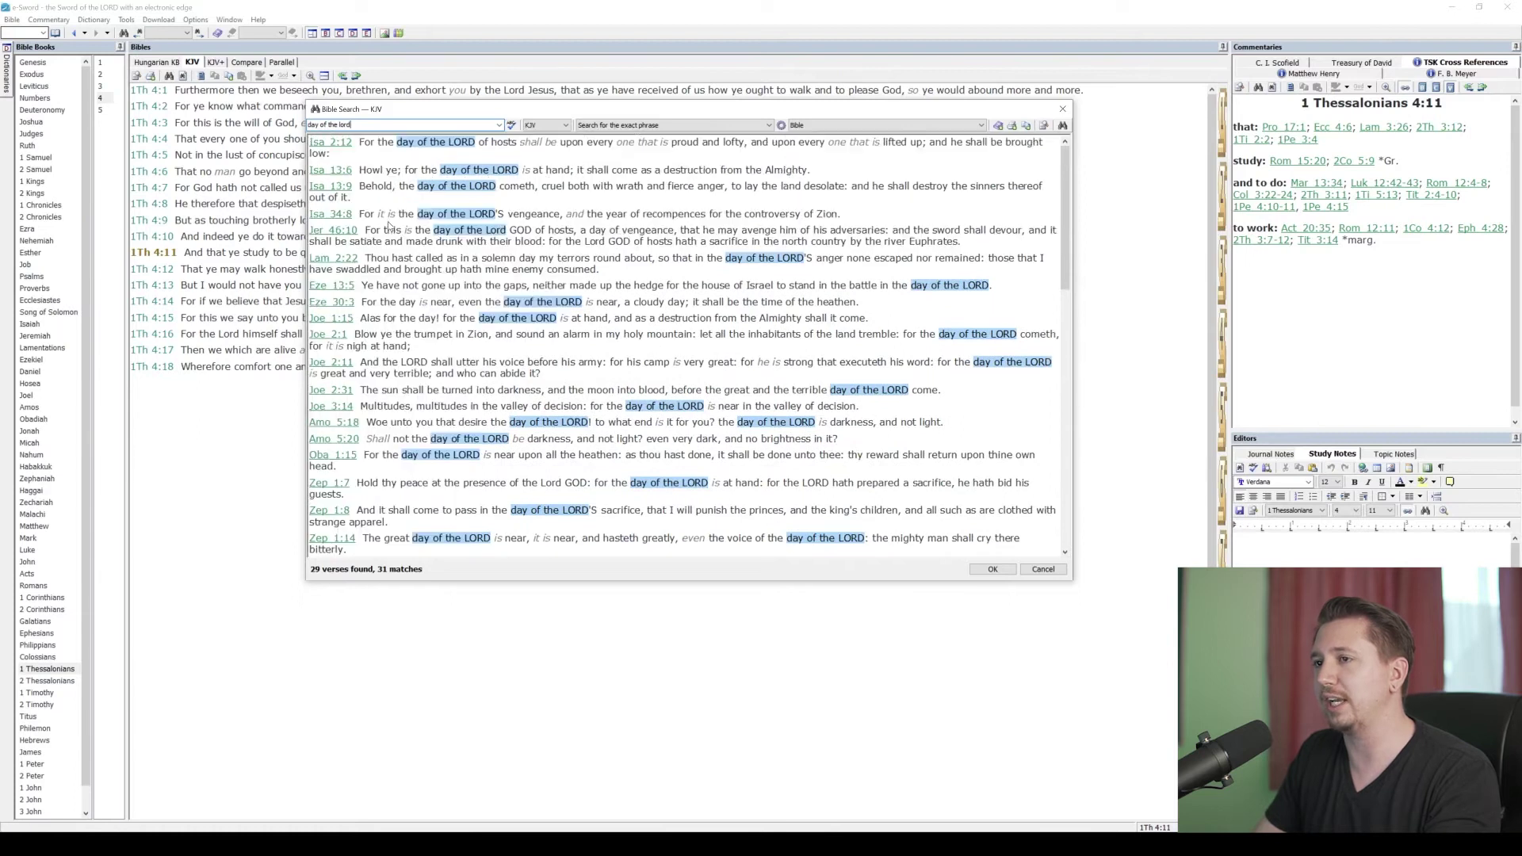
scroll(420, 277, "down", 5)
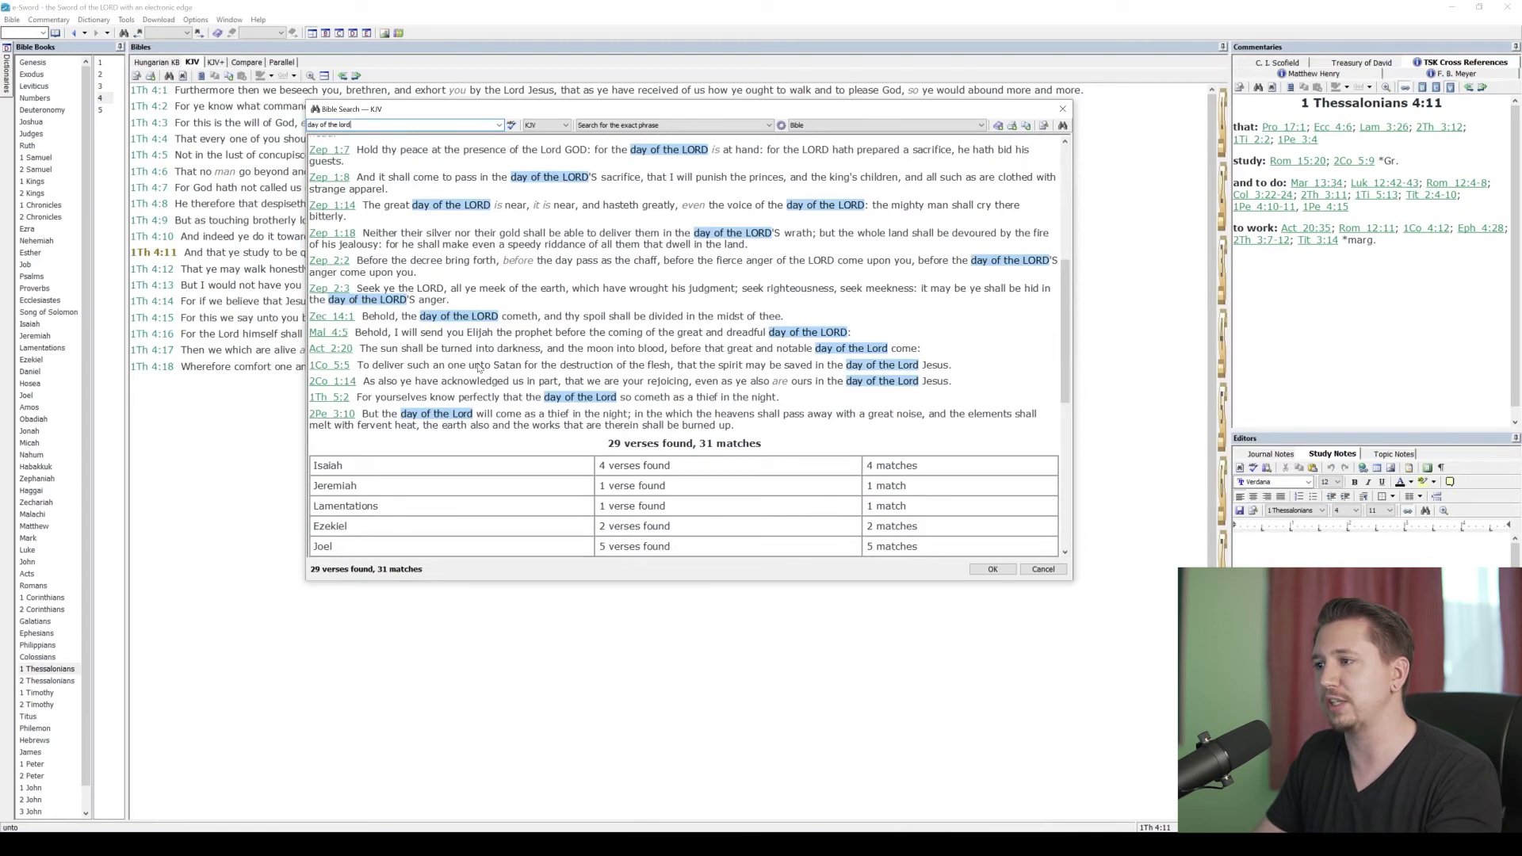
scroll(349, 363, "down", 1)
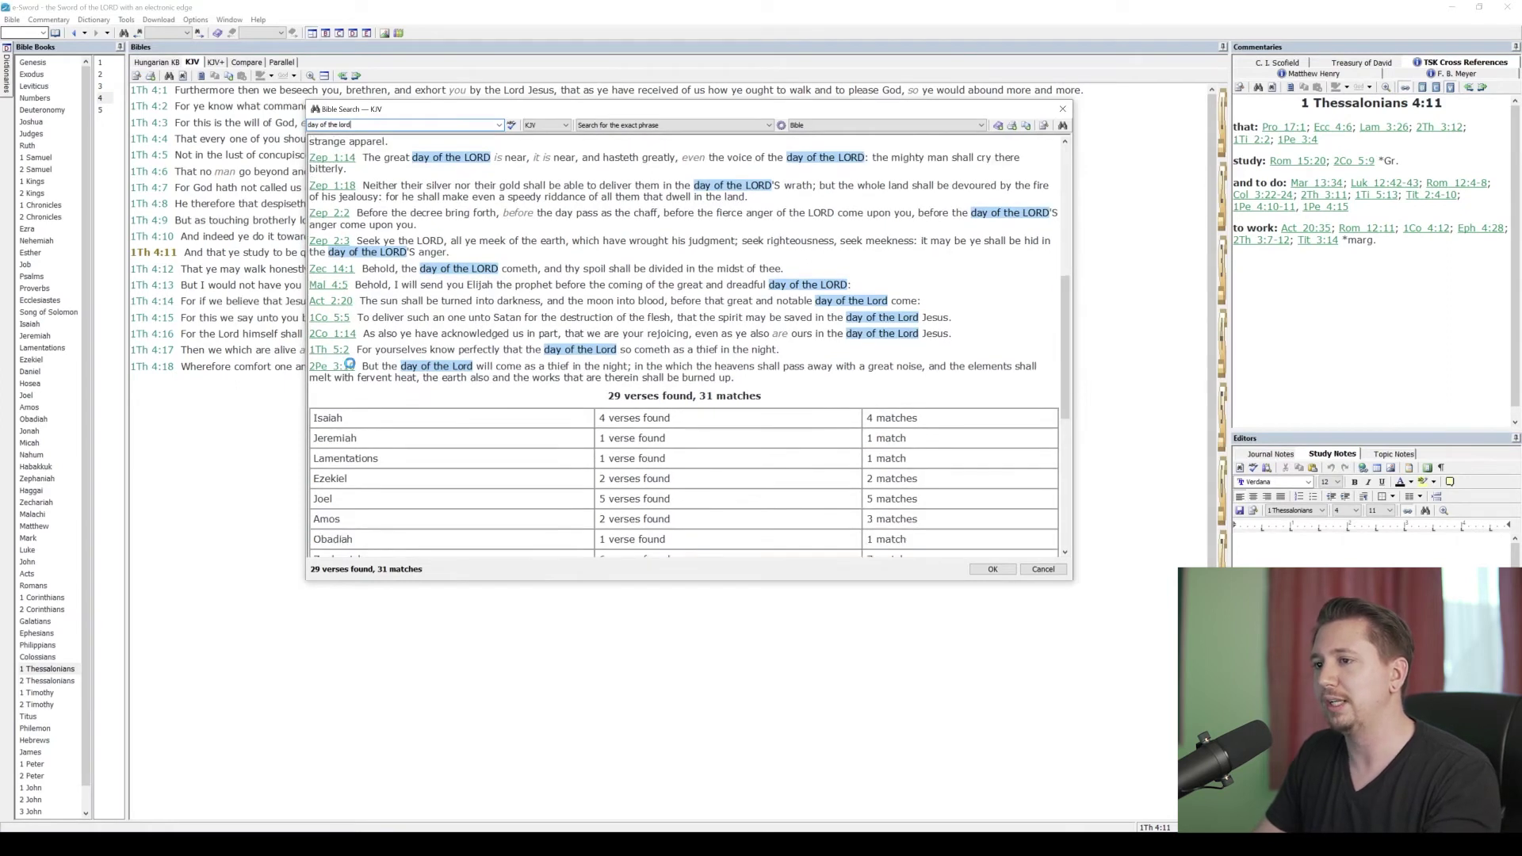
mouse_move(333, 374)
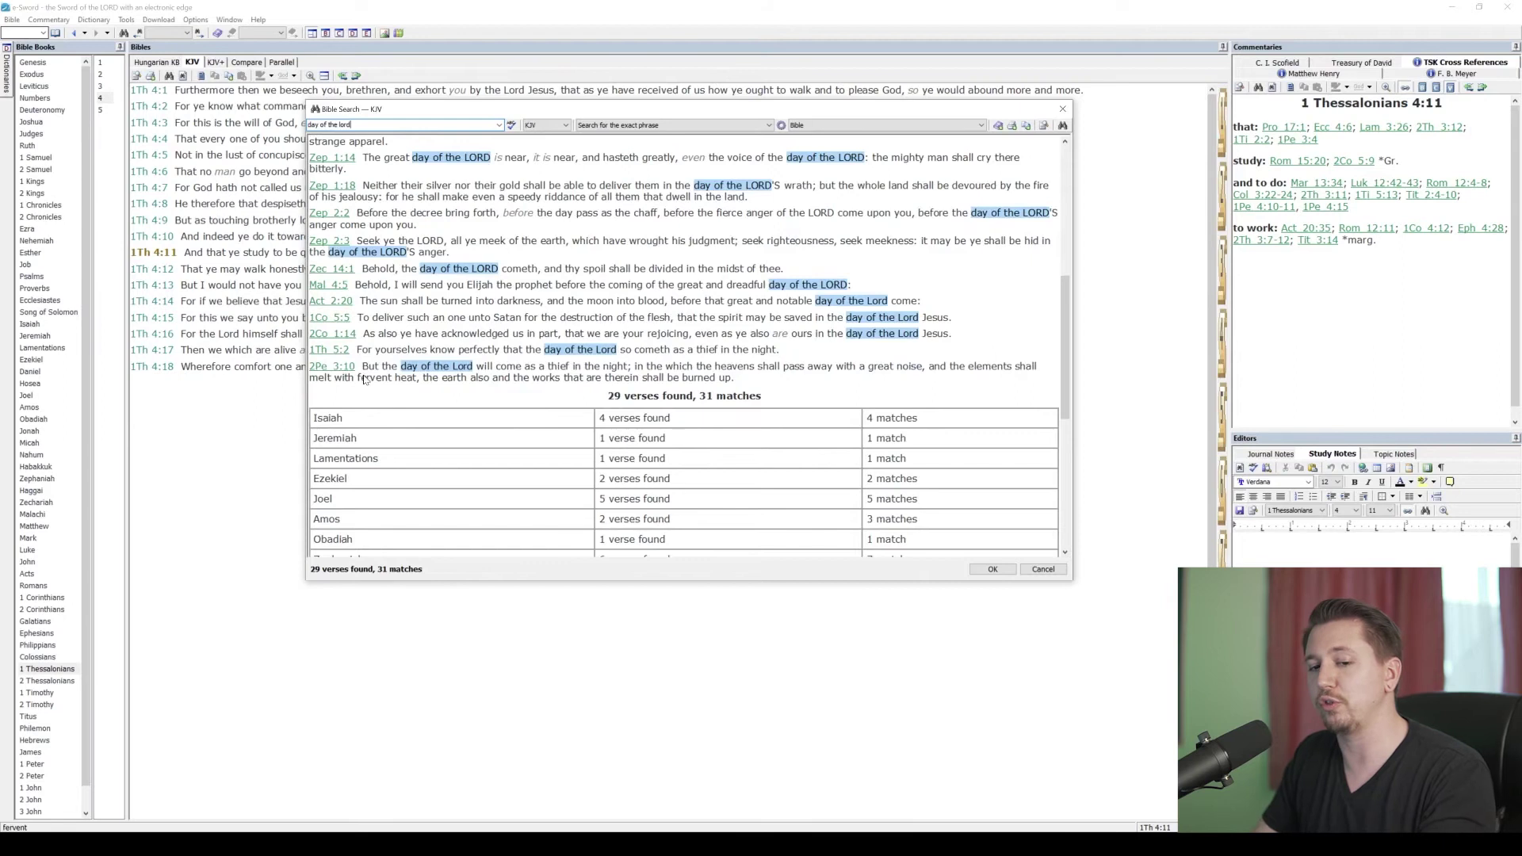
scroll(493, 380, "up", 8)
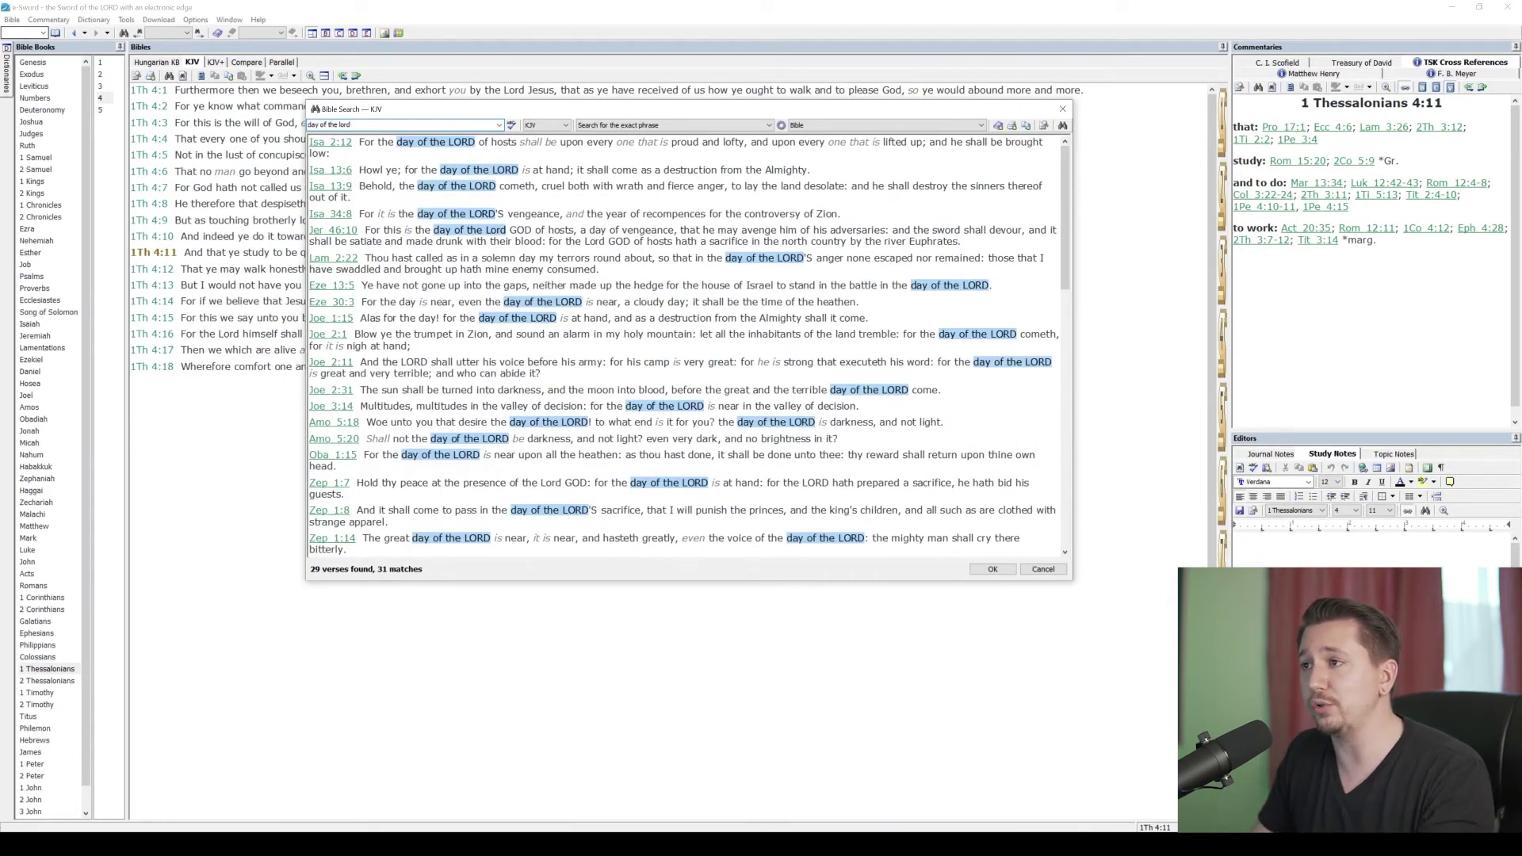
Step: Replace the search text with "study to show theyself approved" and search for it as an exact phrase
left_click_drag(350, 125, 308, 125)
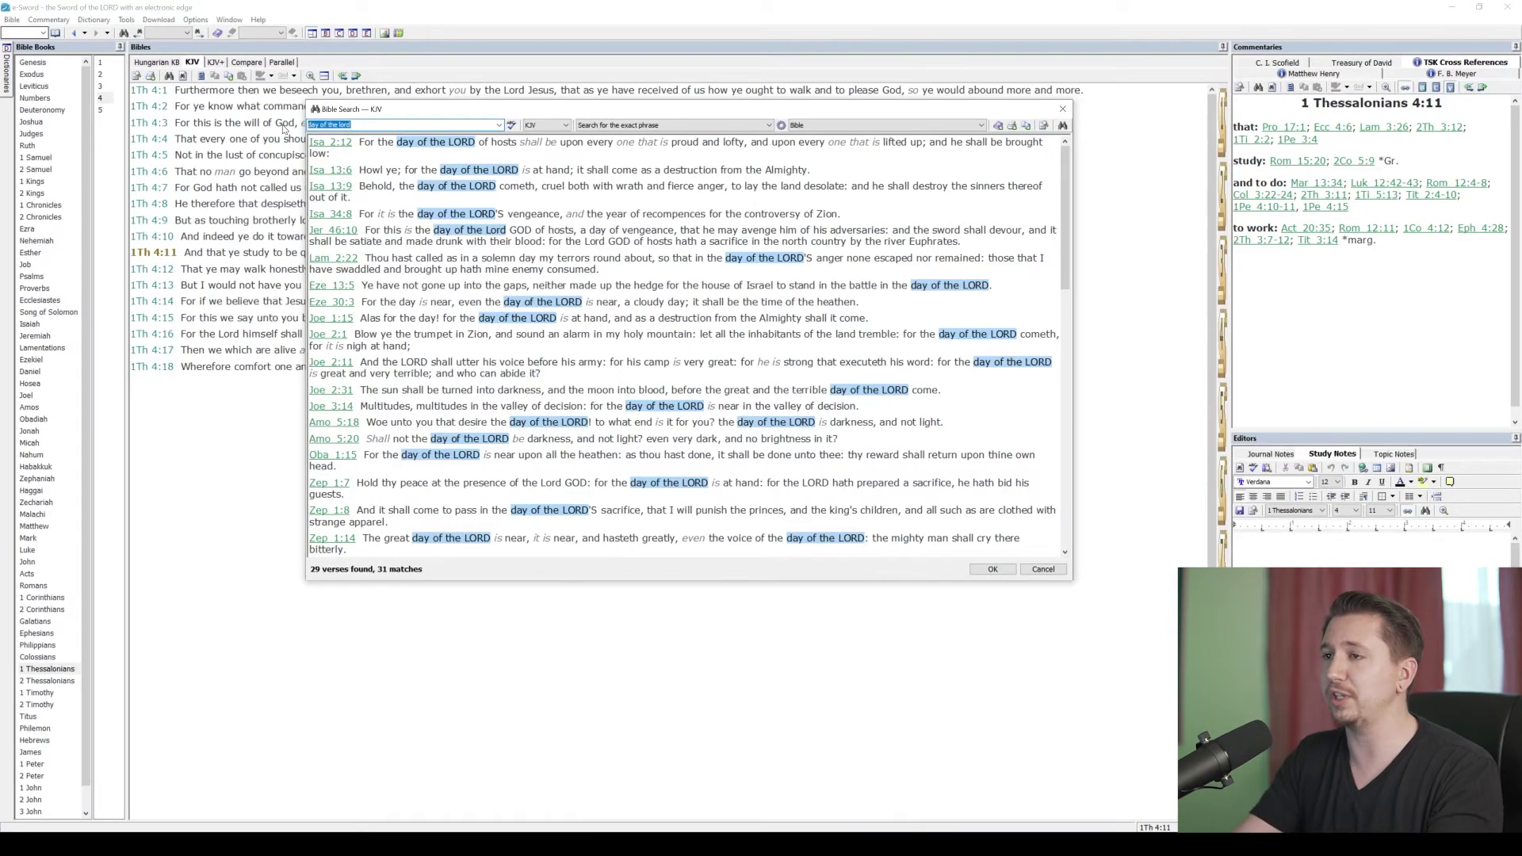
key("BackSpace")
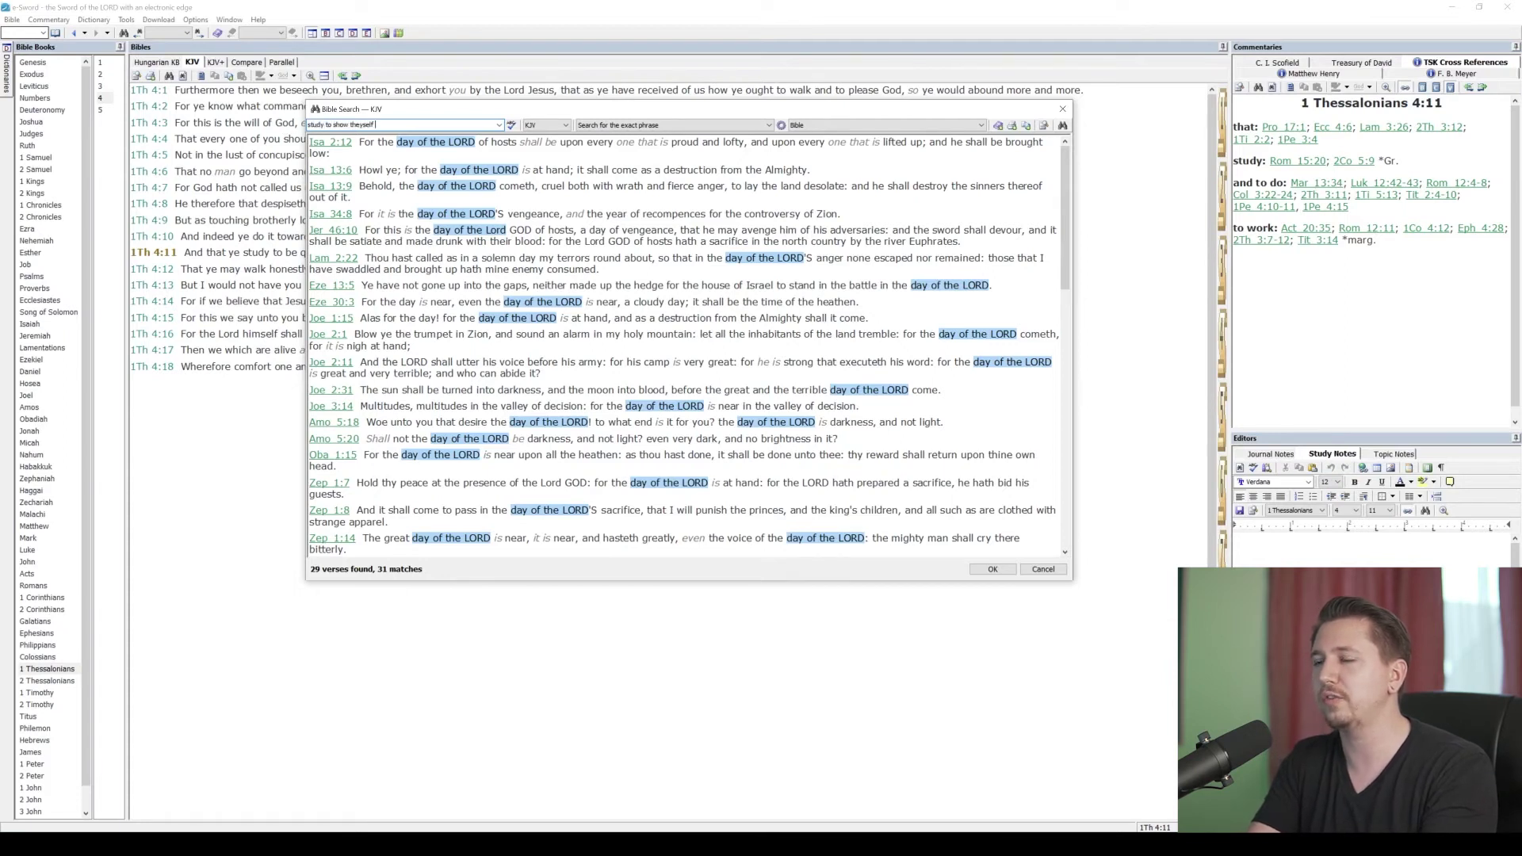
type("ved")
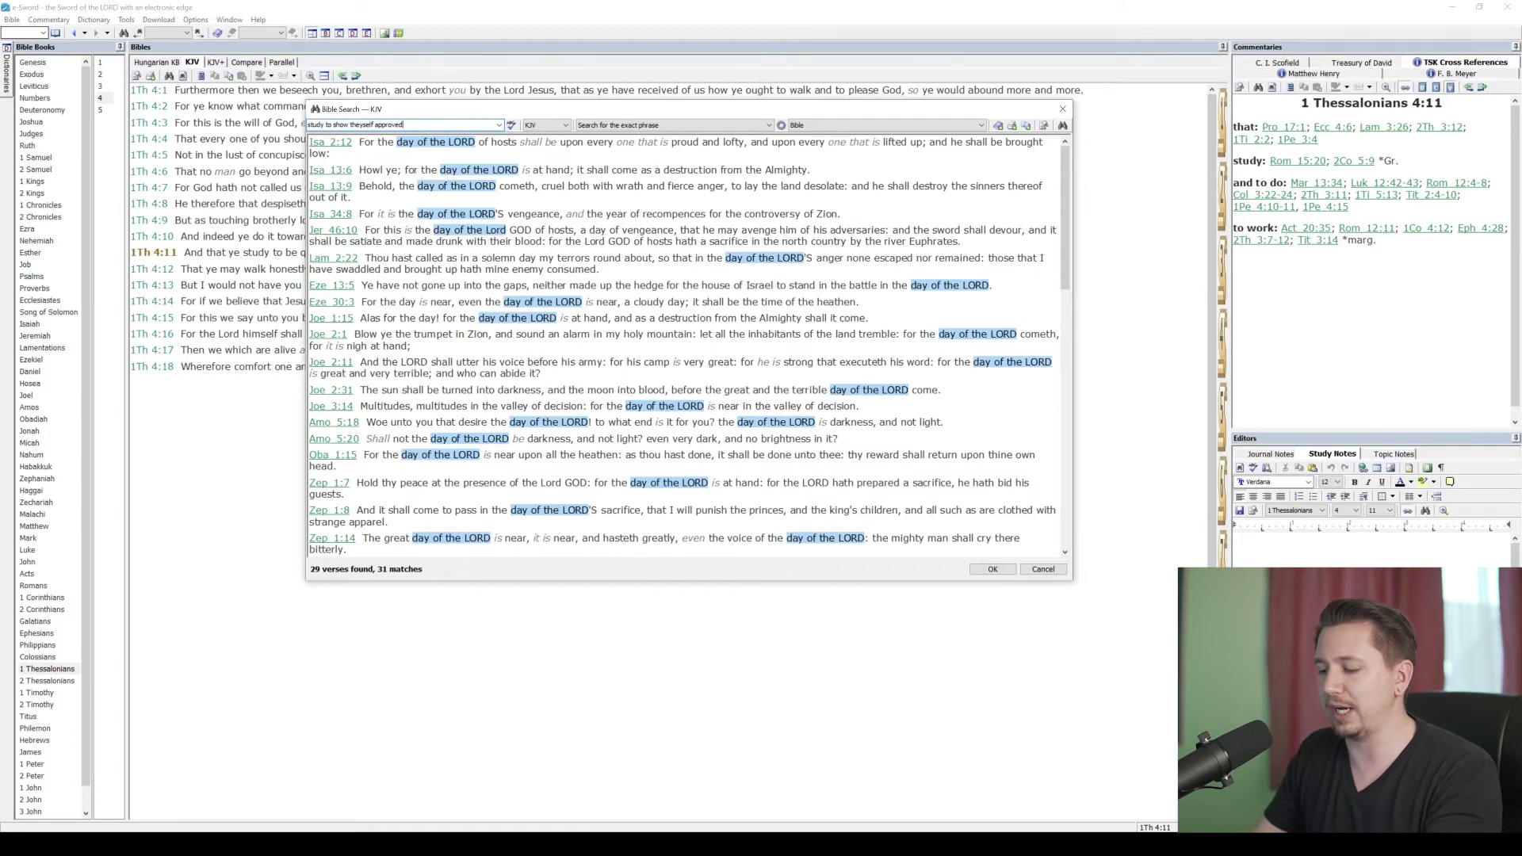
key("Return")
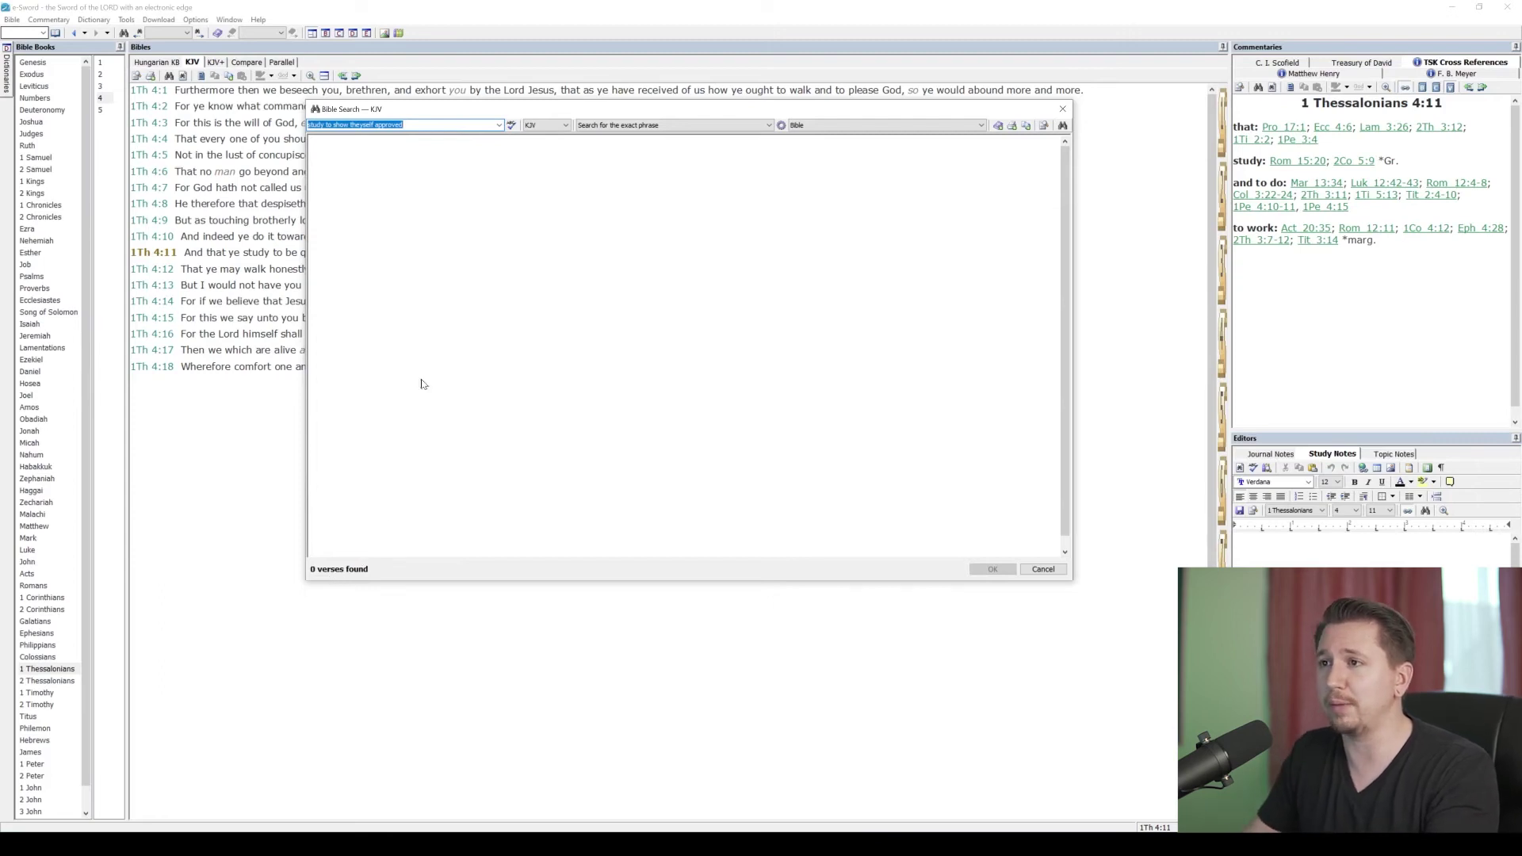
Step: Correct the misspelled word in the phrase to "thyself" and rerun the exact-phrase search
left_click(361, 124)
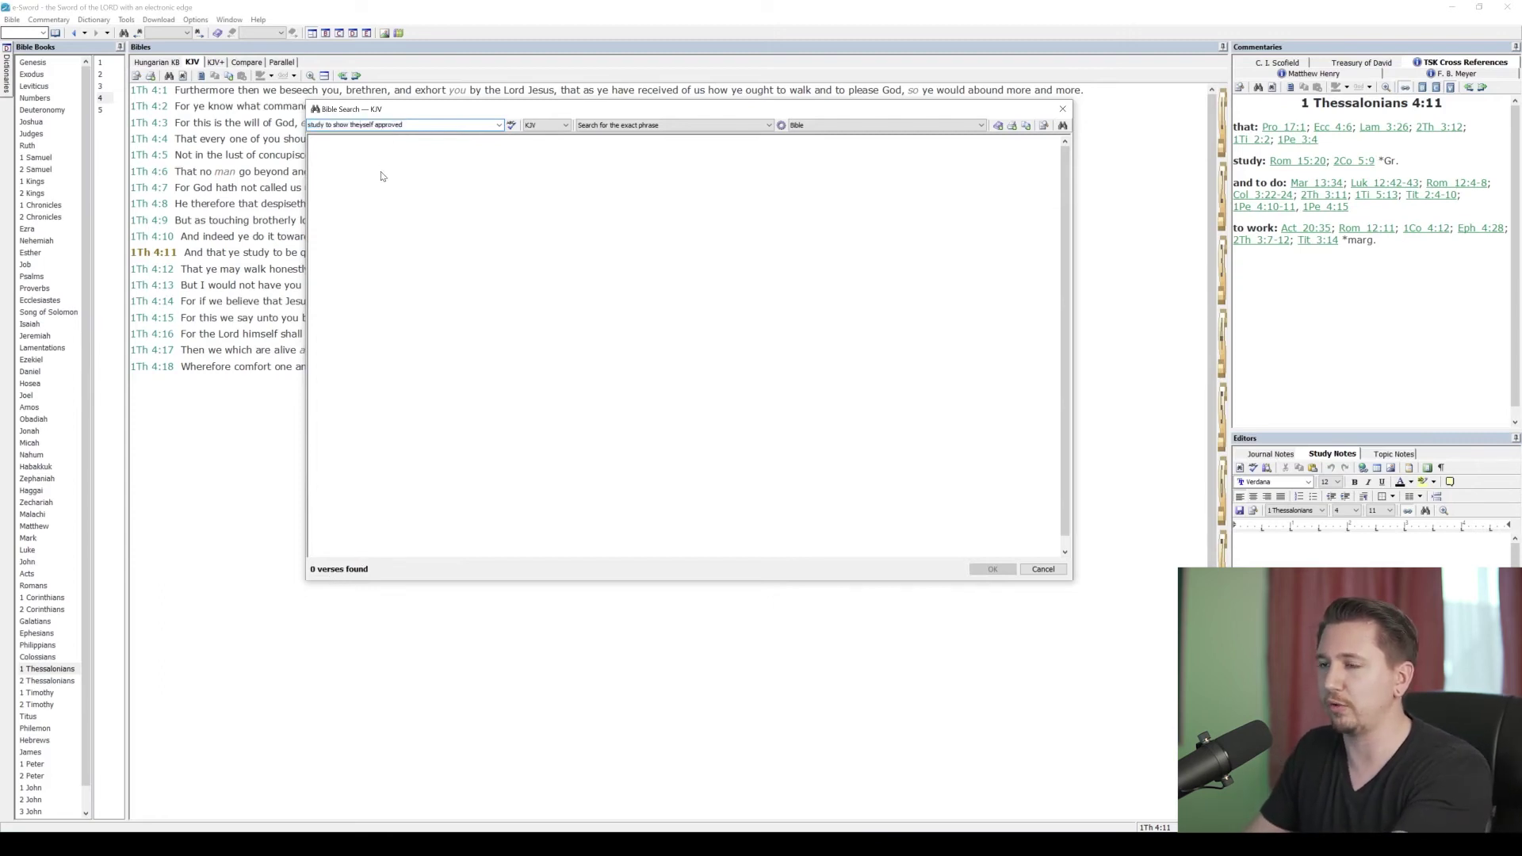
key("BackSpace")
key("Return")
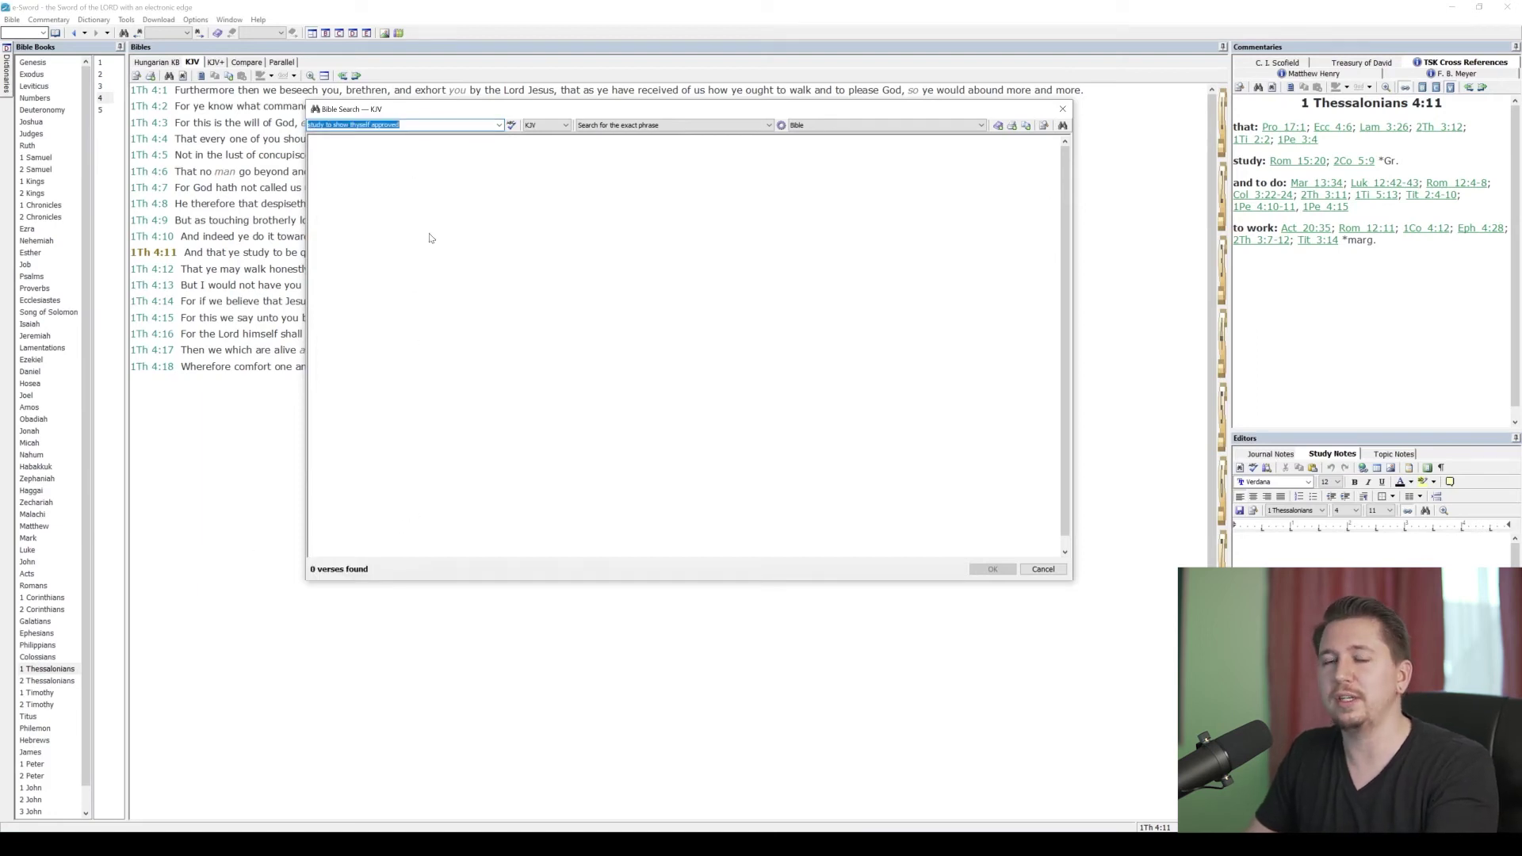
Step: Switch the search mode to all of the words and rerun the "study to show thyself approved" search
left_click(357, 124)
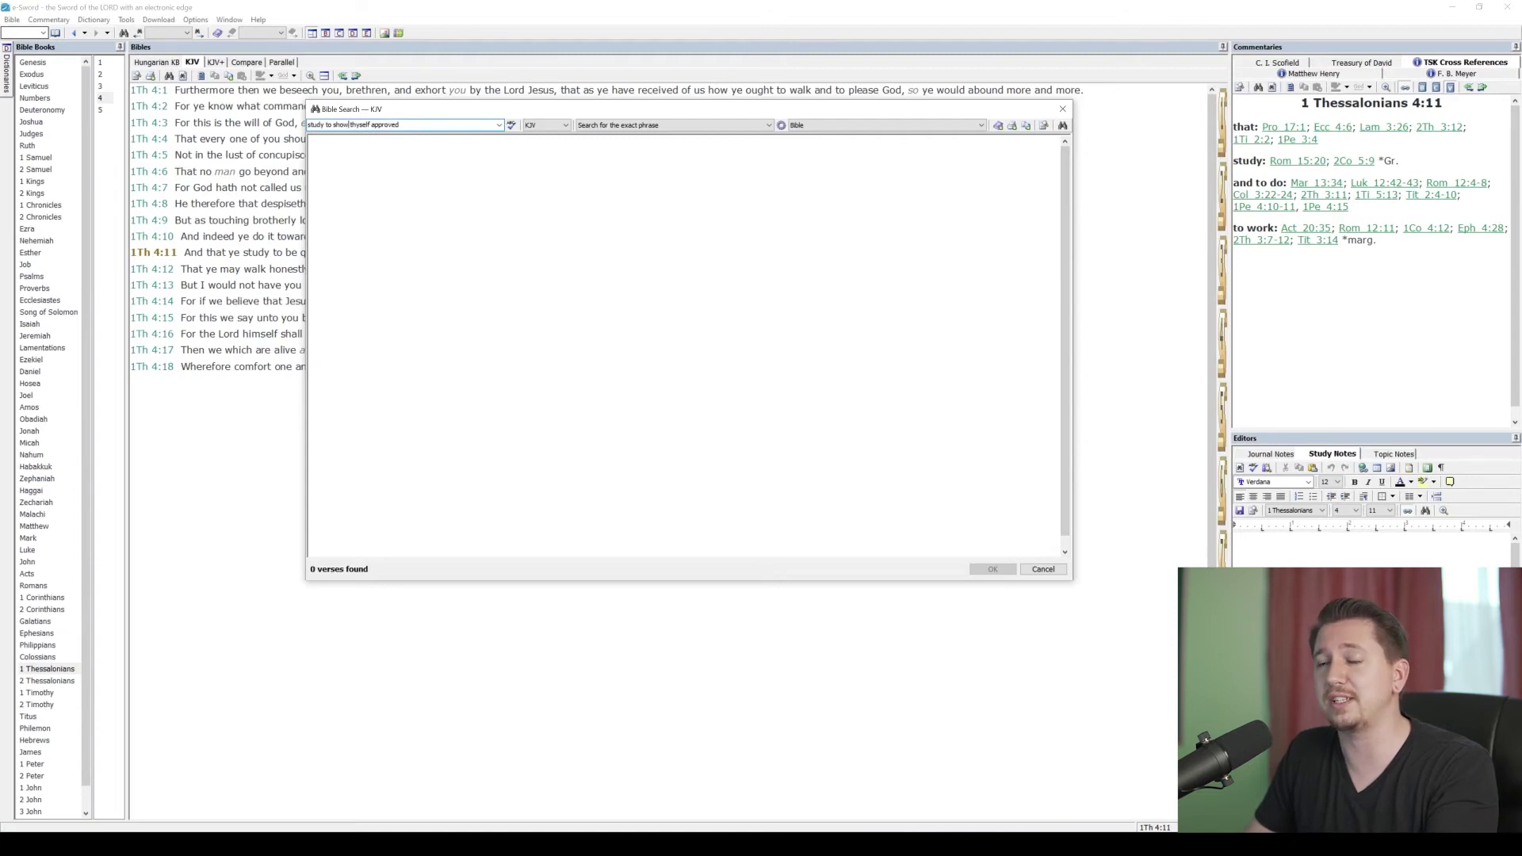
left_click(589, 127)
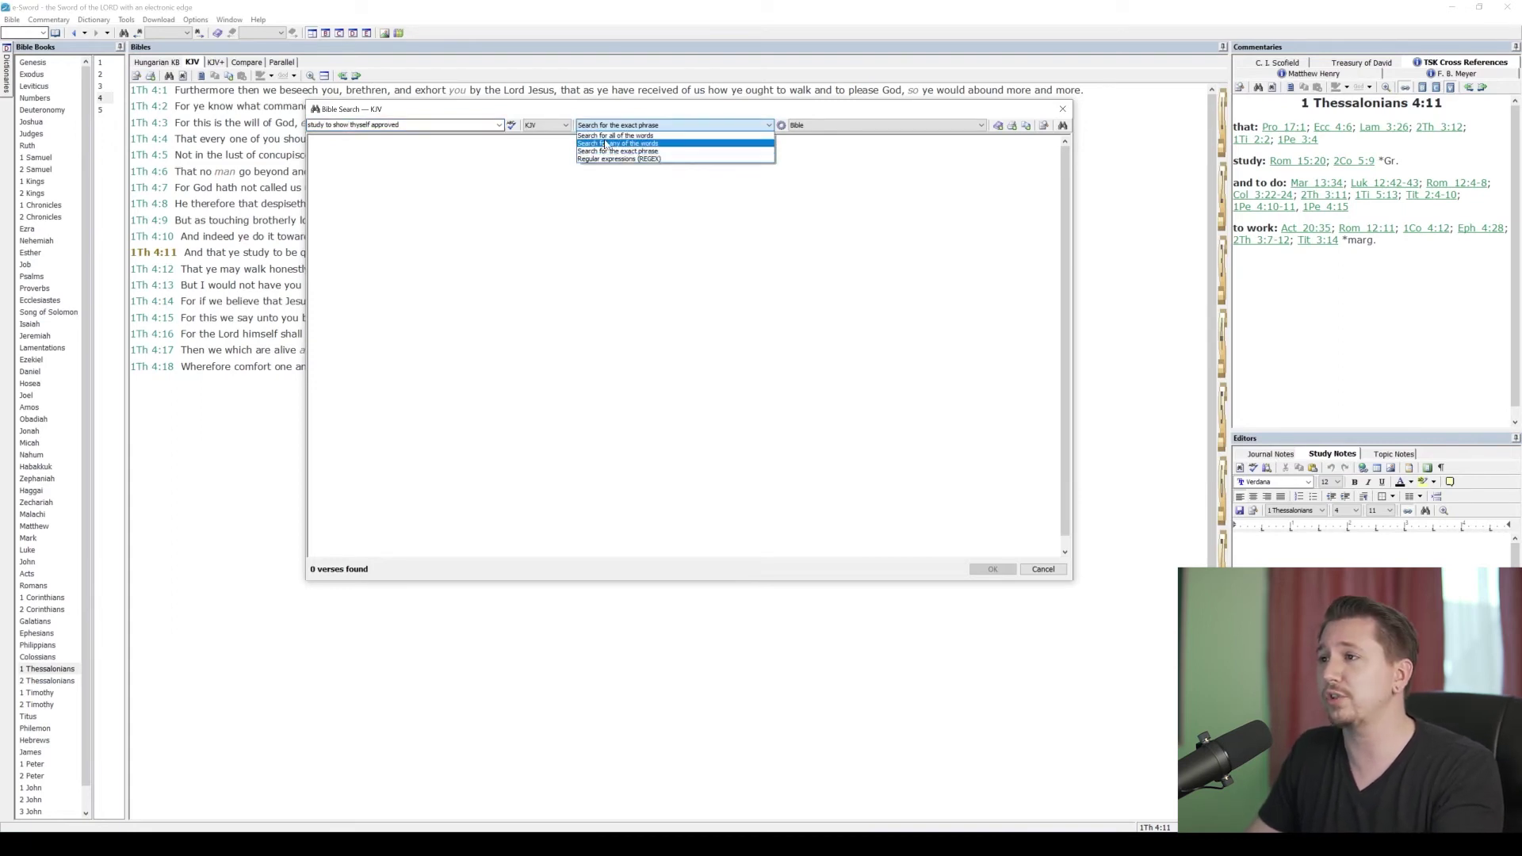
left_click(615, 135)
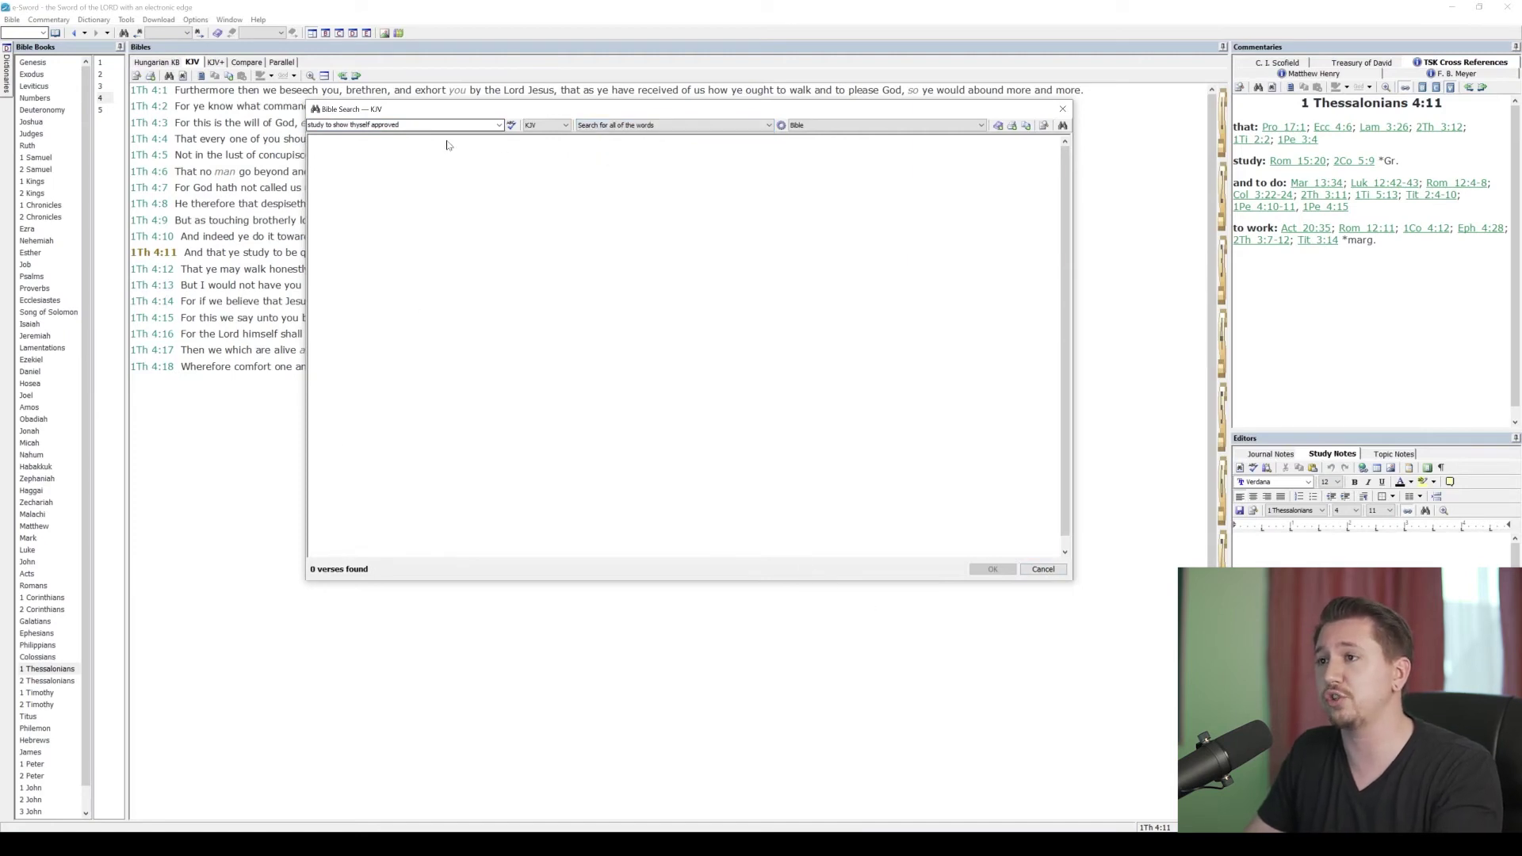
triple_click(381, 125)
key("Return")
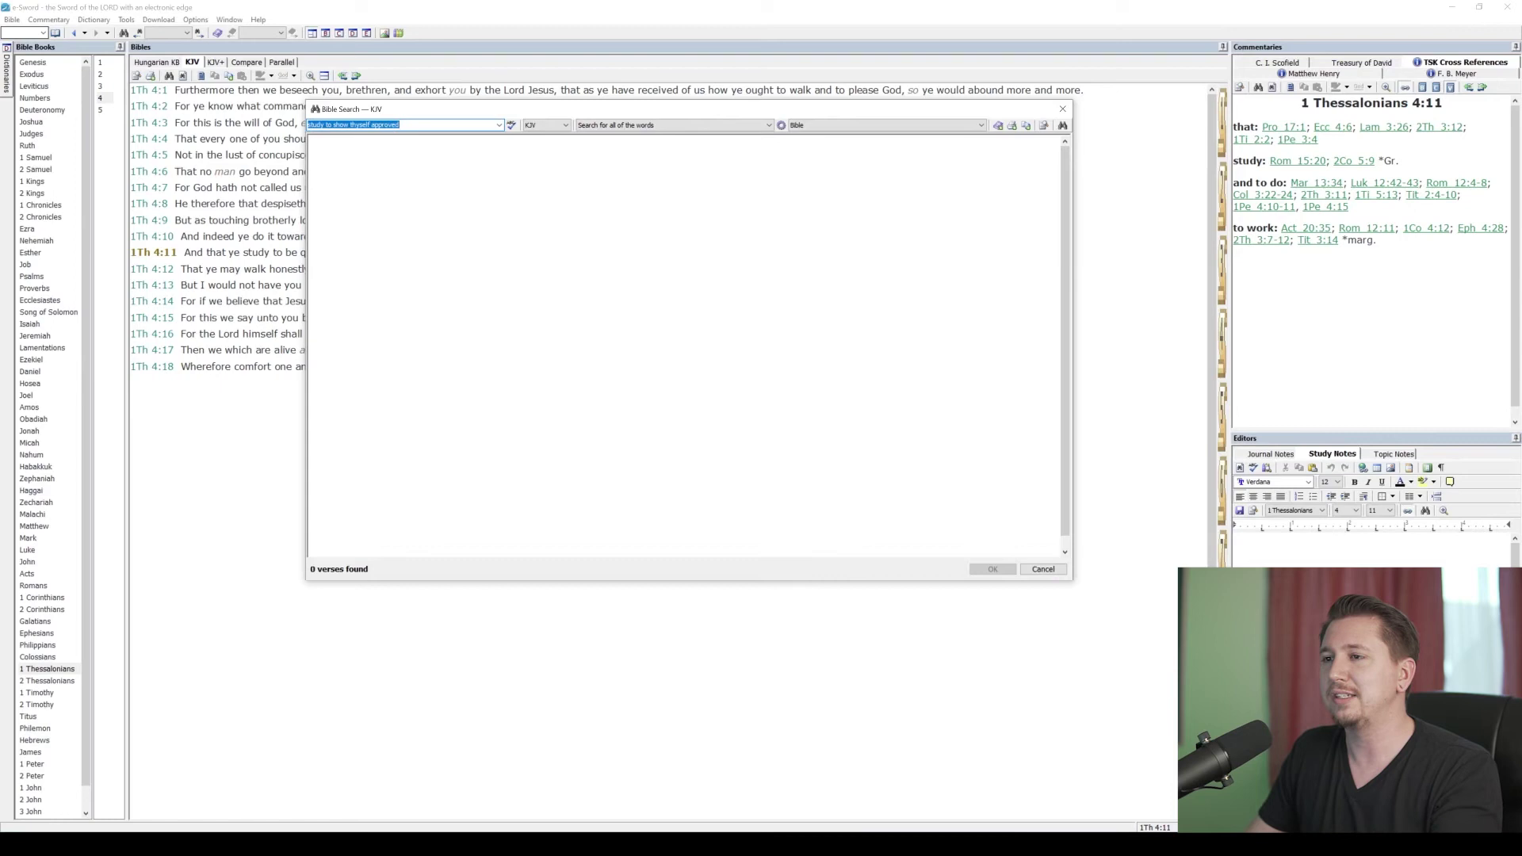
left_click(638, 125)
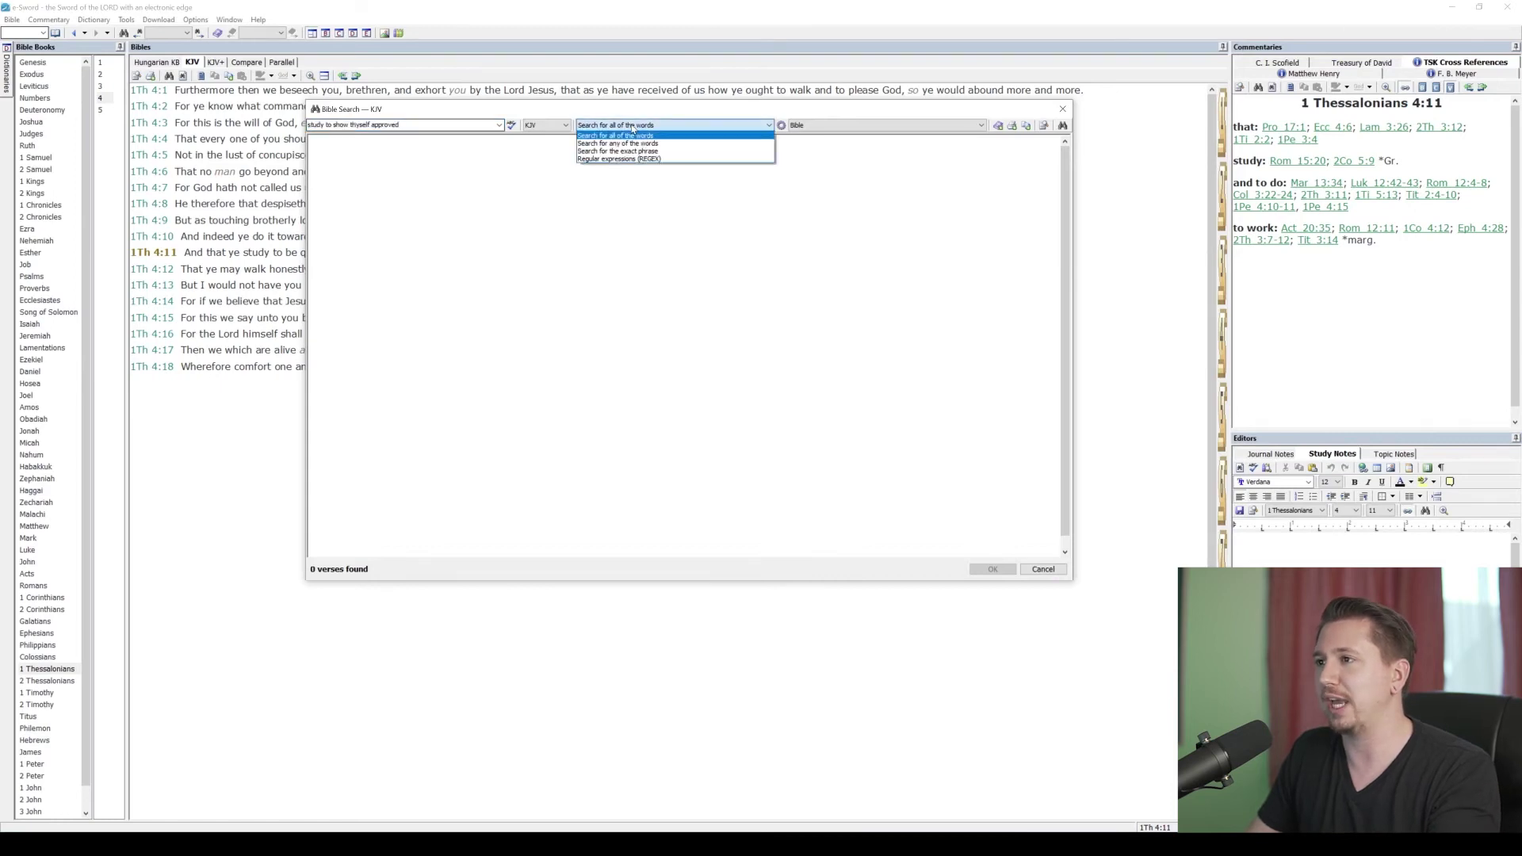
left_click(625, 145)
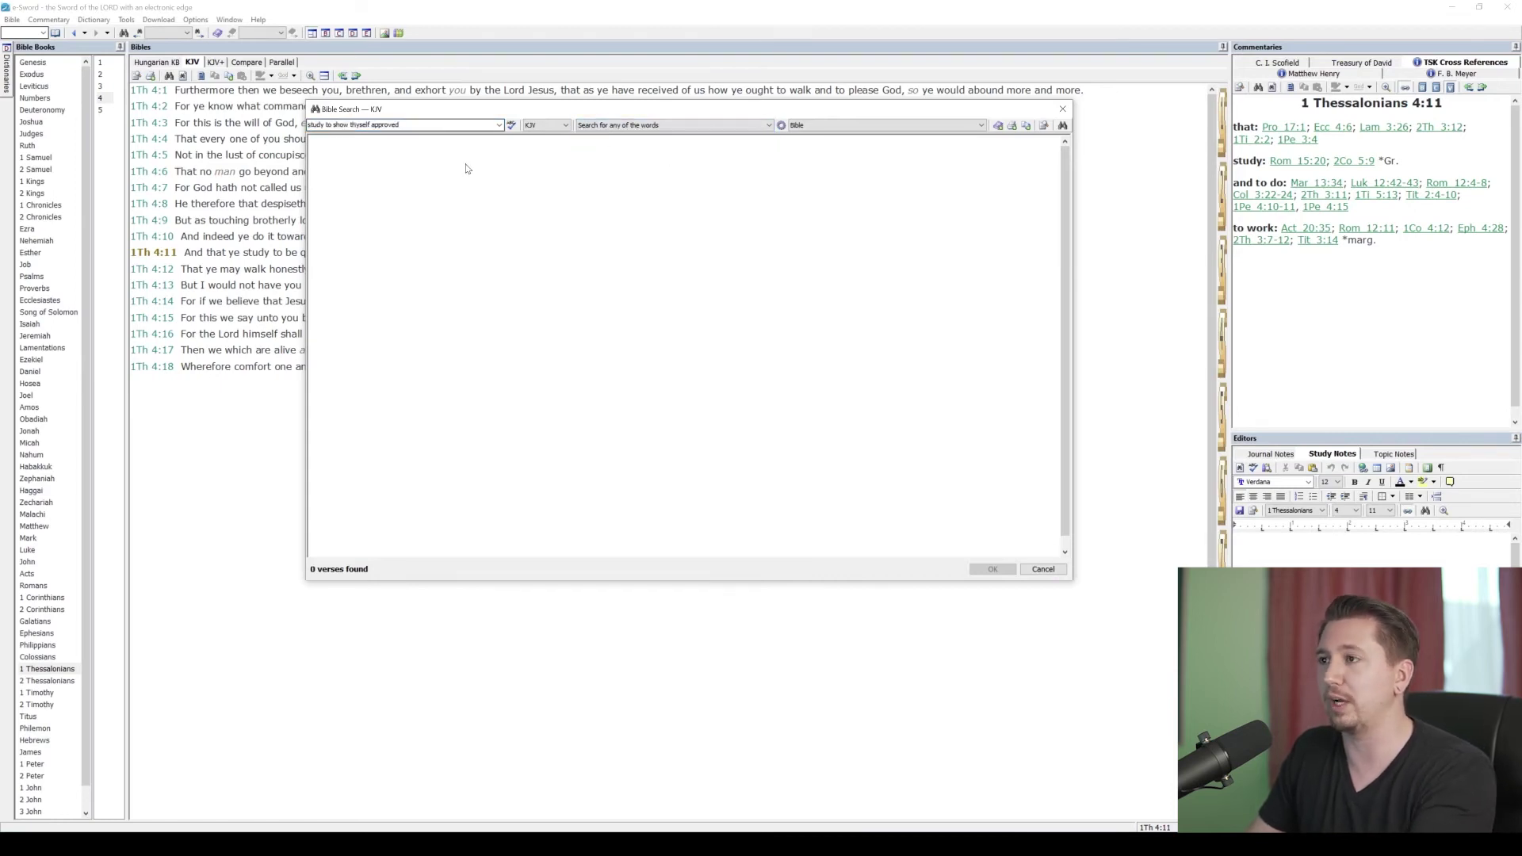
left_click(650, 127)
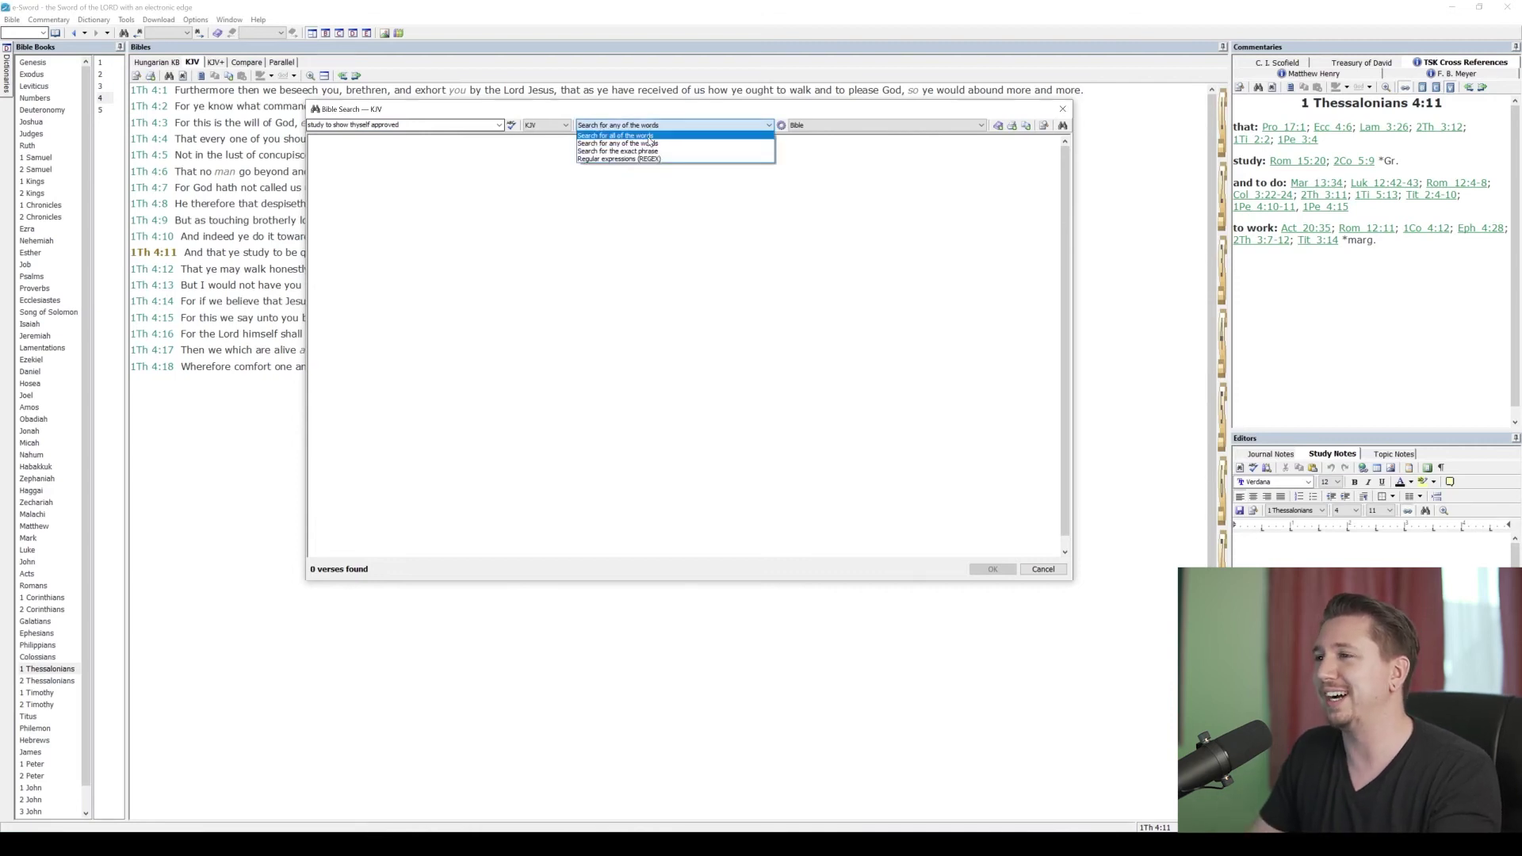
left_click(649, 136)
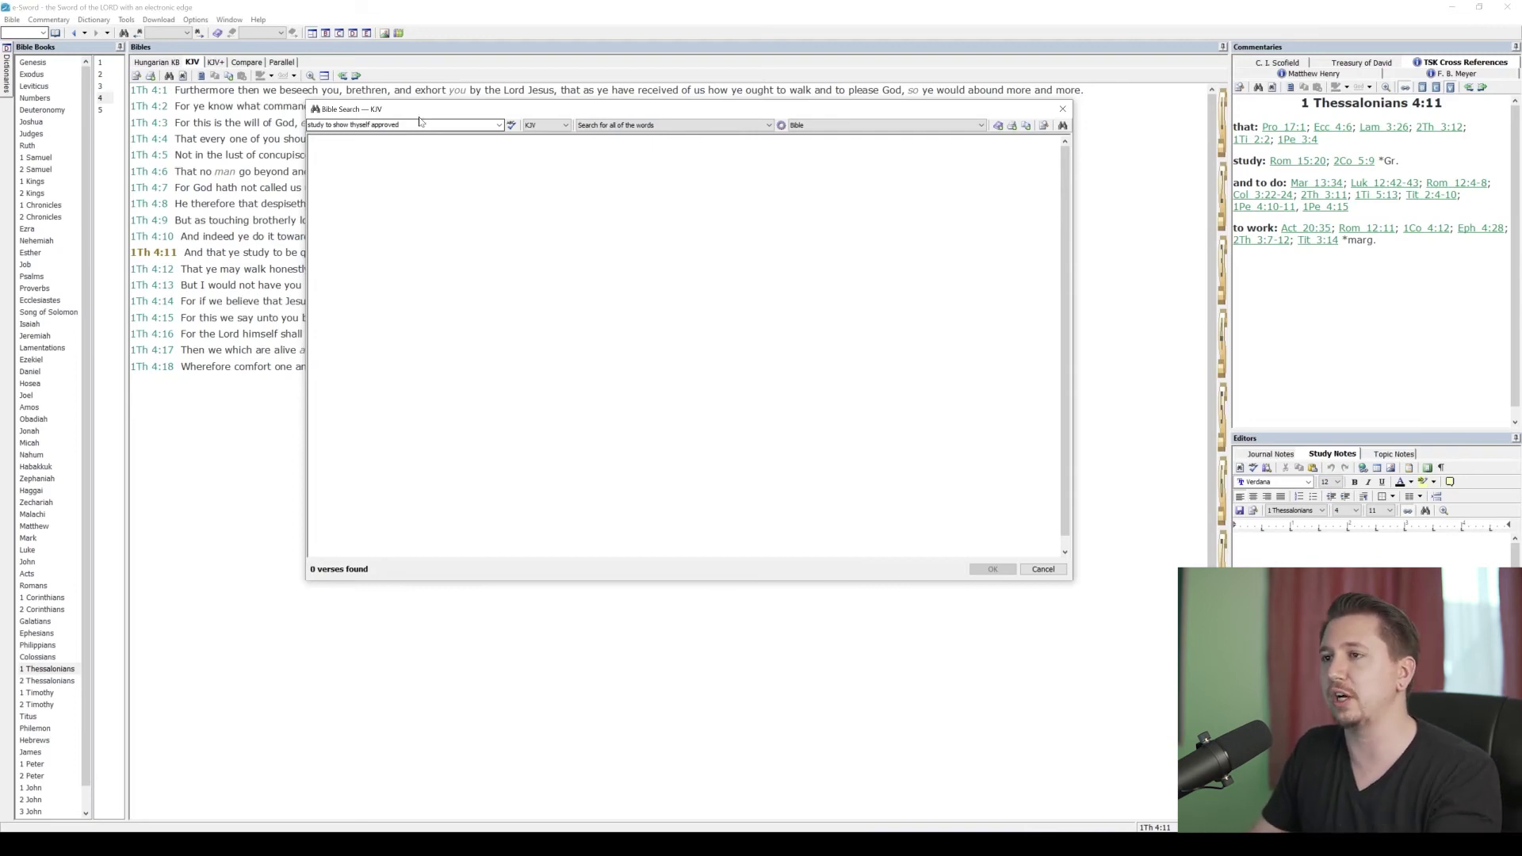
Step: Replace the search text with "study approved" and search for verses containing all of the words
key("ctrl+a")
type("stud")
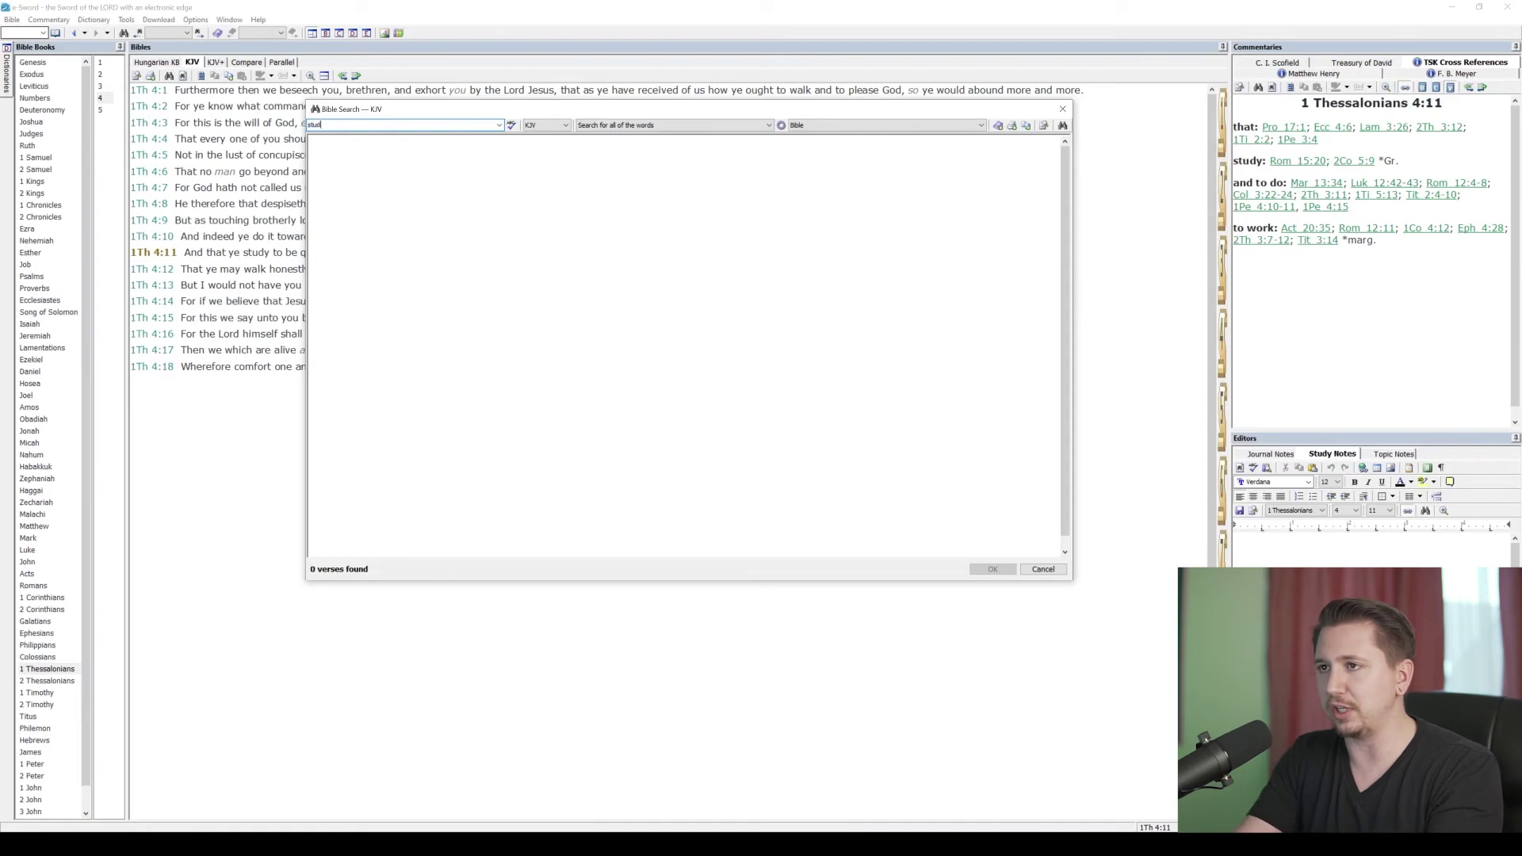
type("y approved")
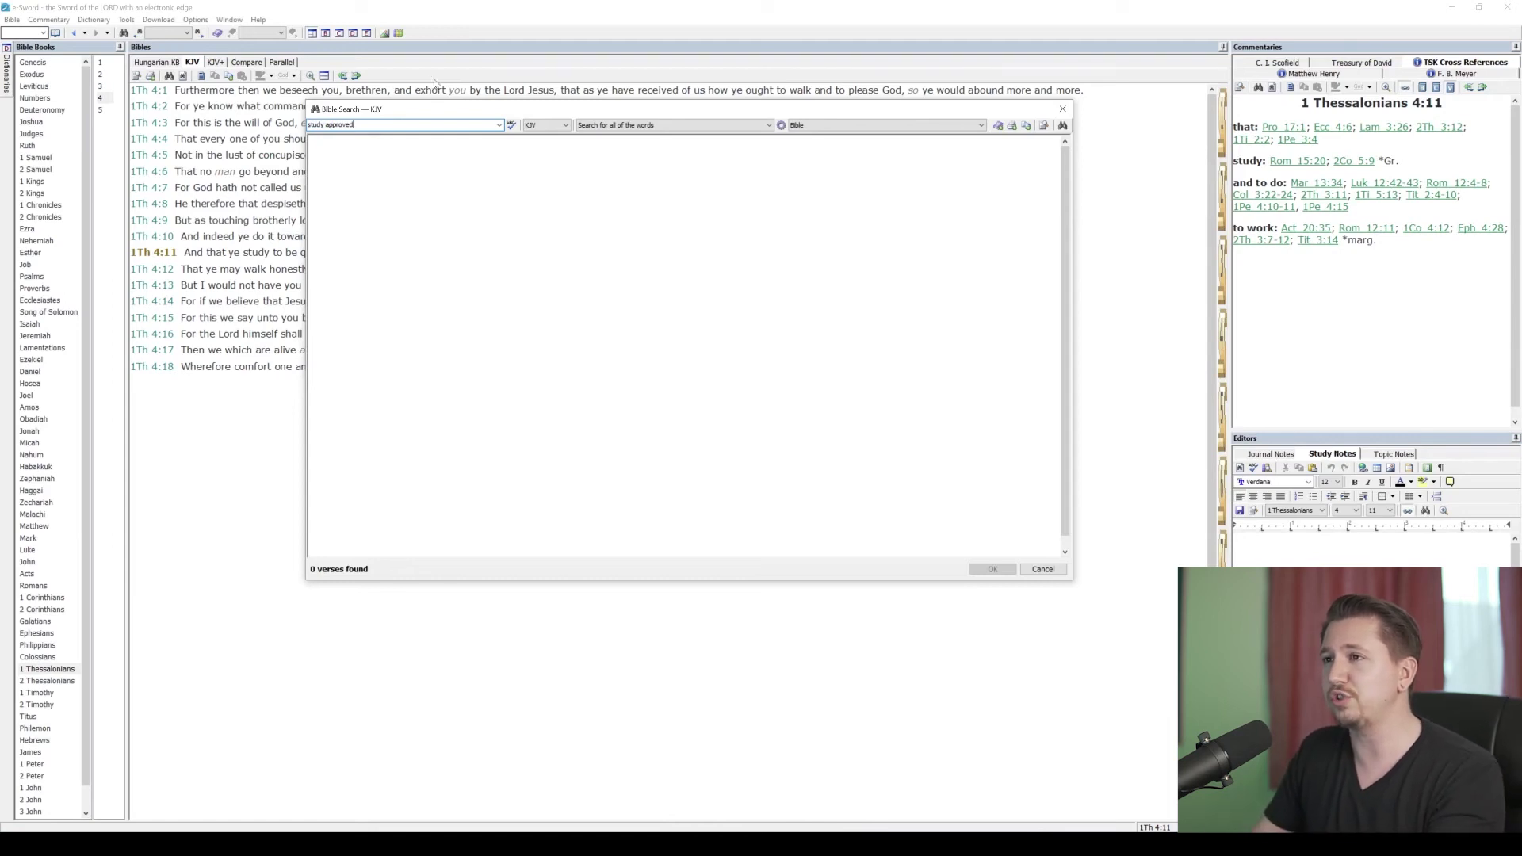
left_click(609, 125)
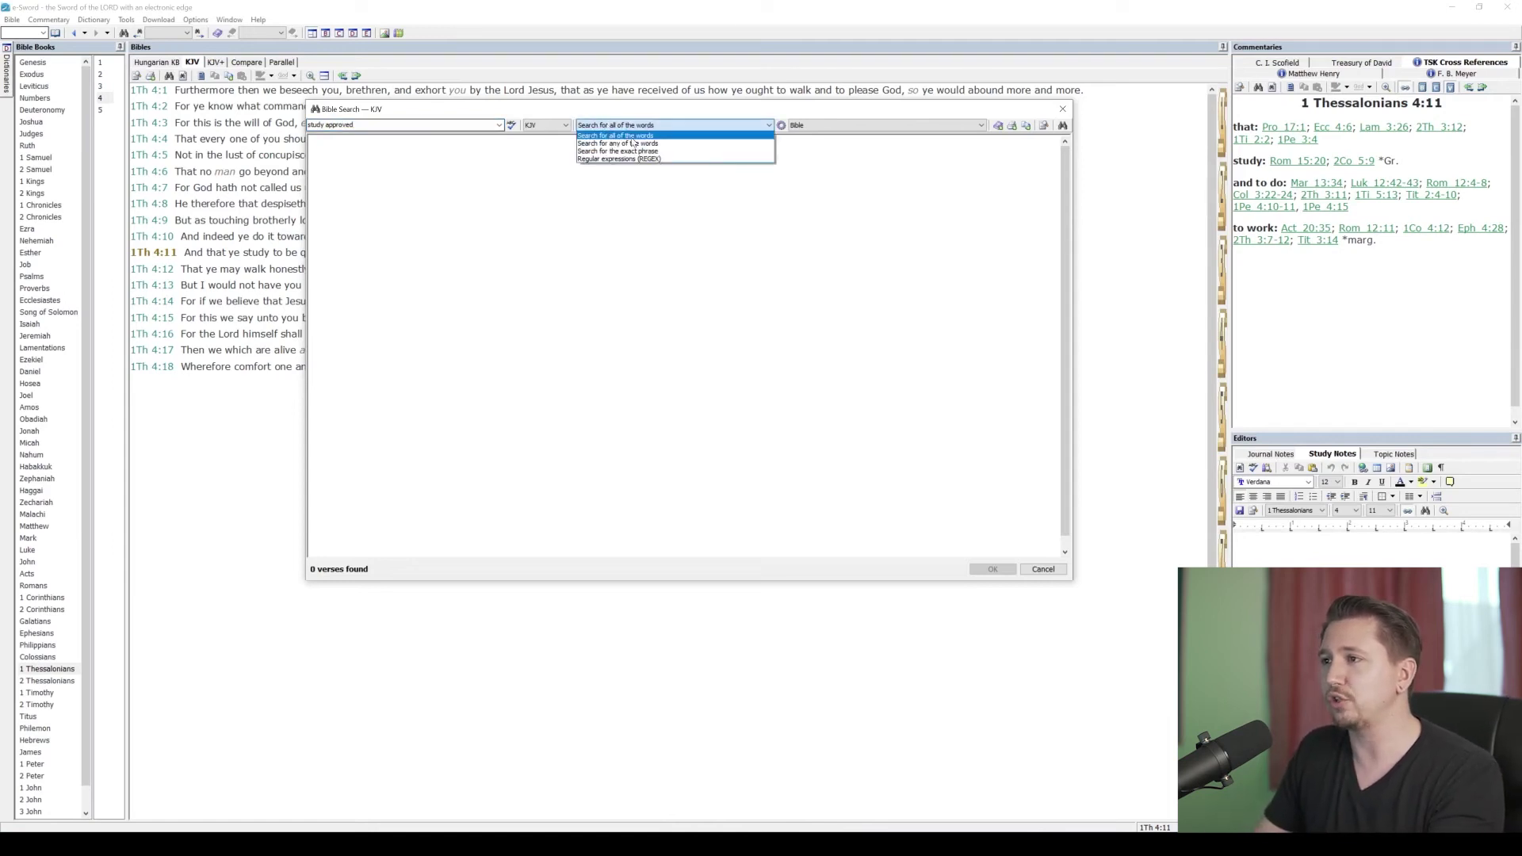
left_click(632, 139)
left_click(634, 126)
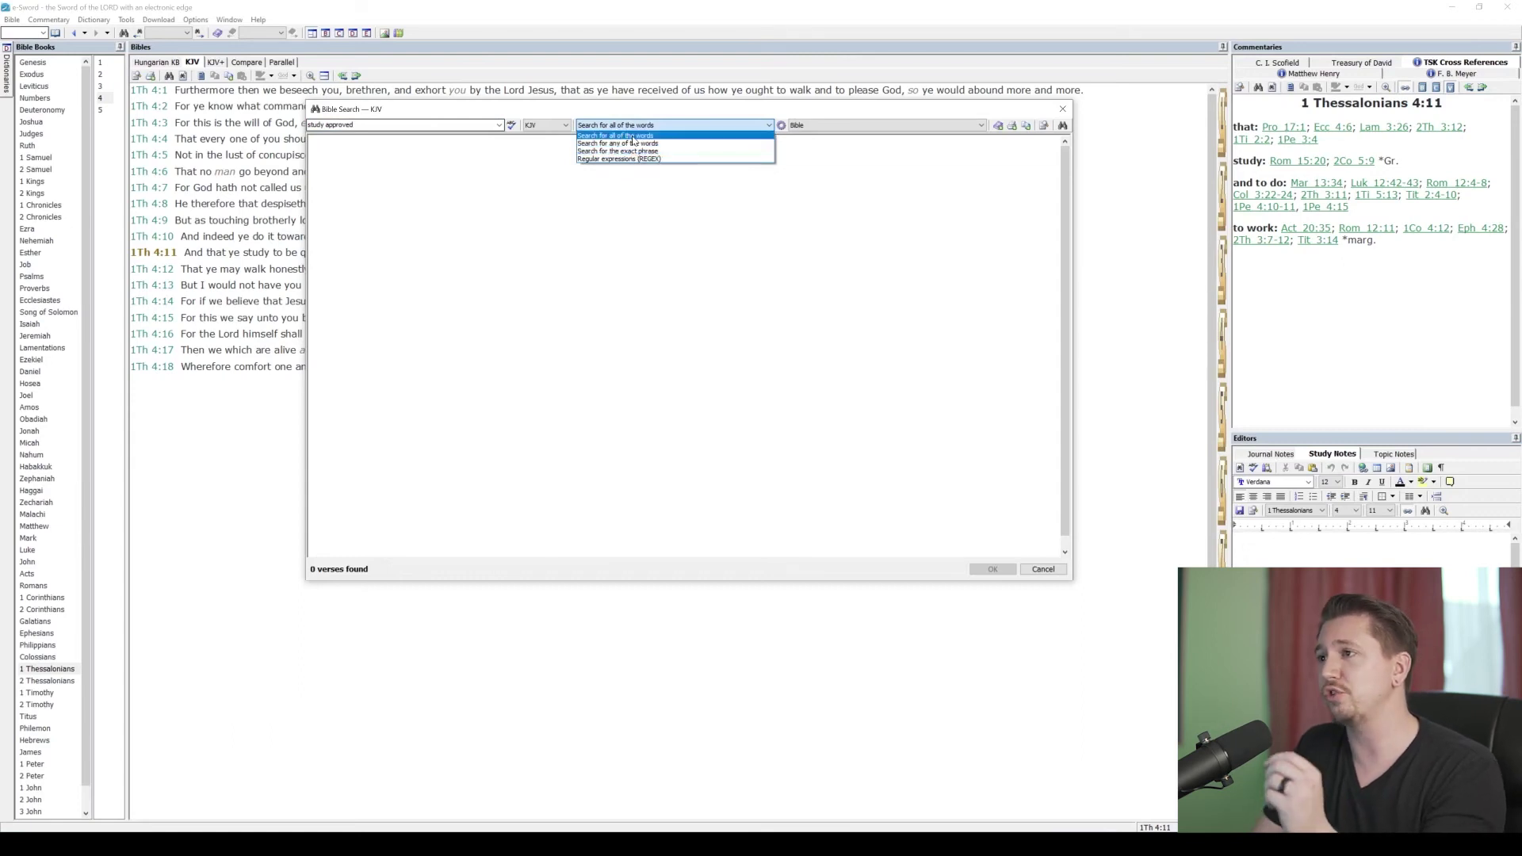
left_click(616, 136)
left_click(333, 124)
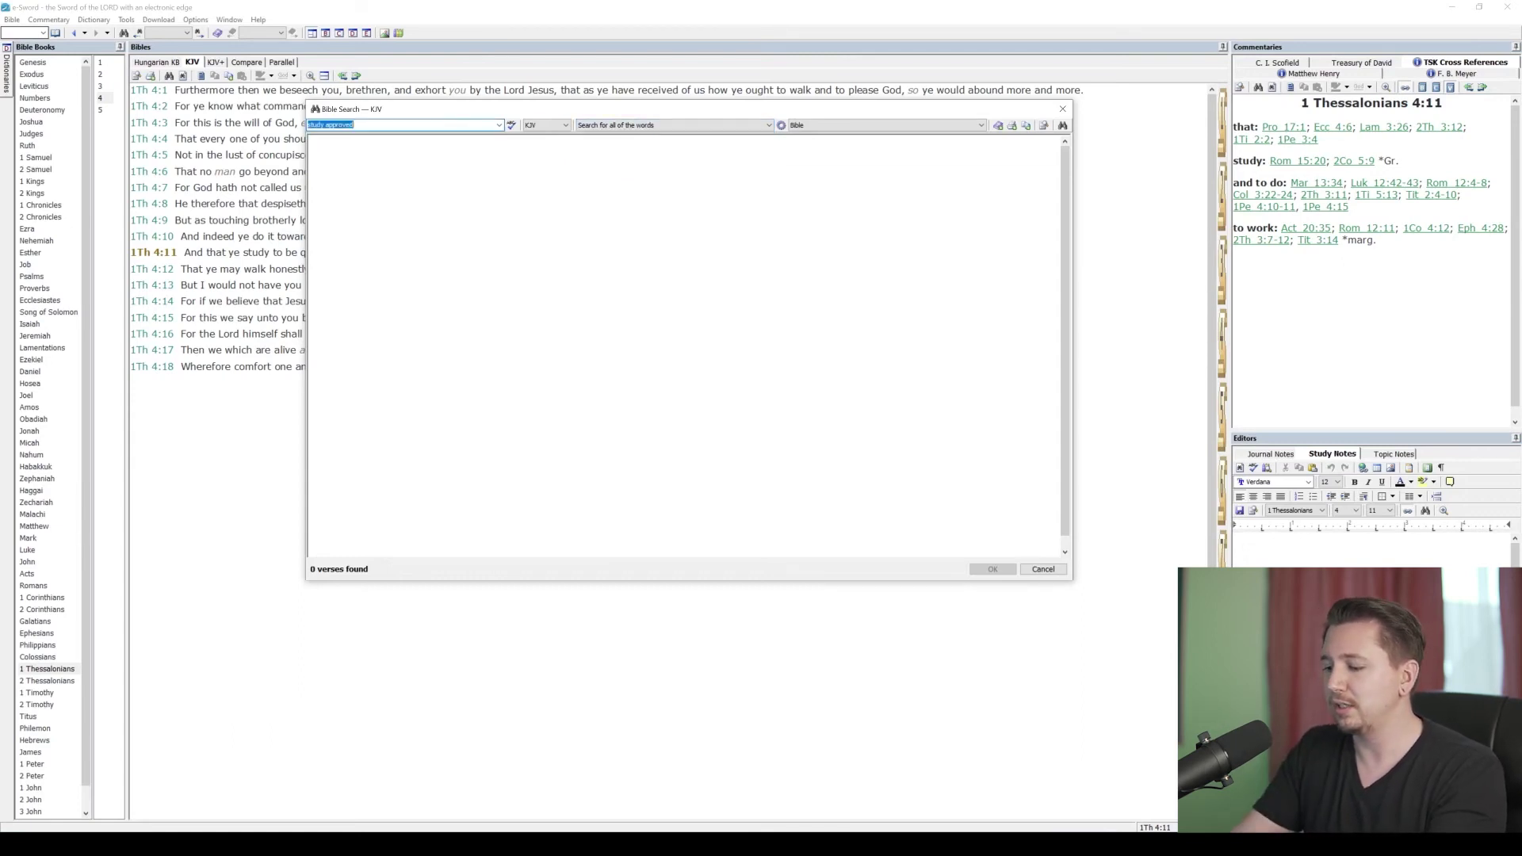
key("Return")
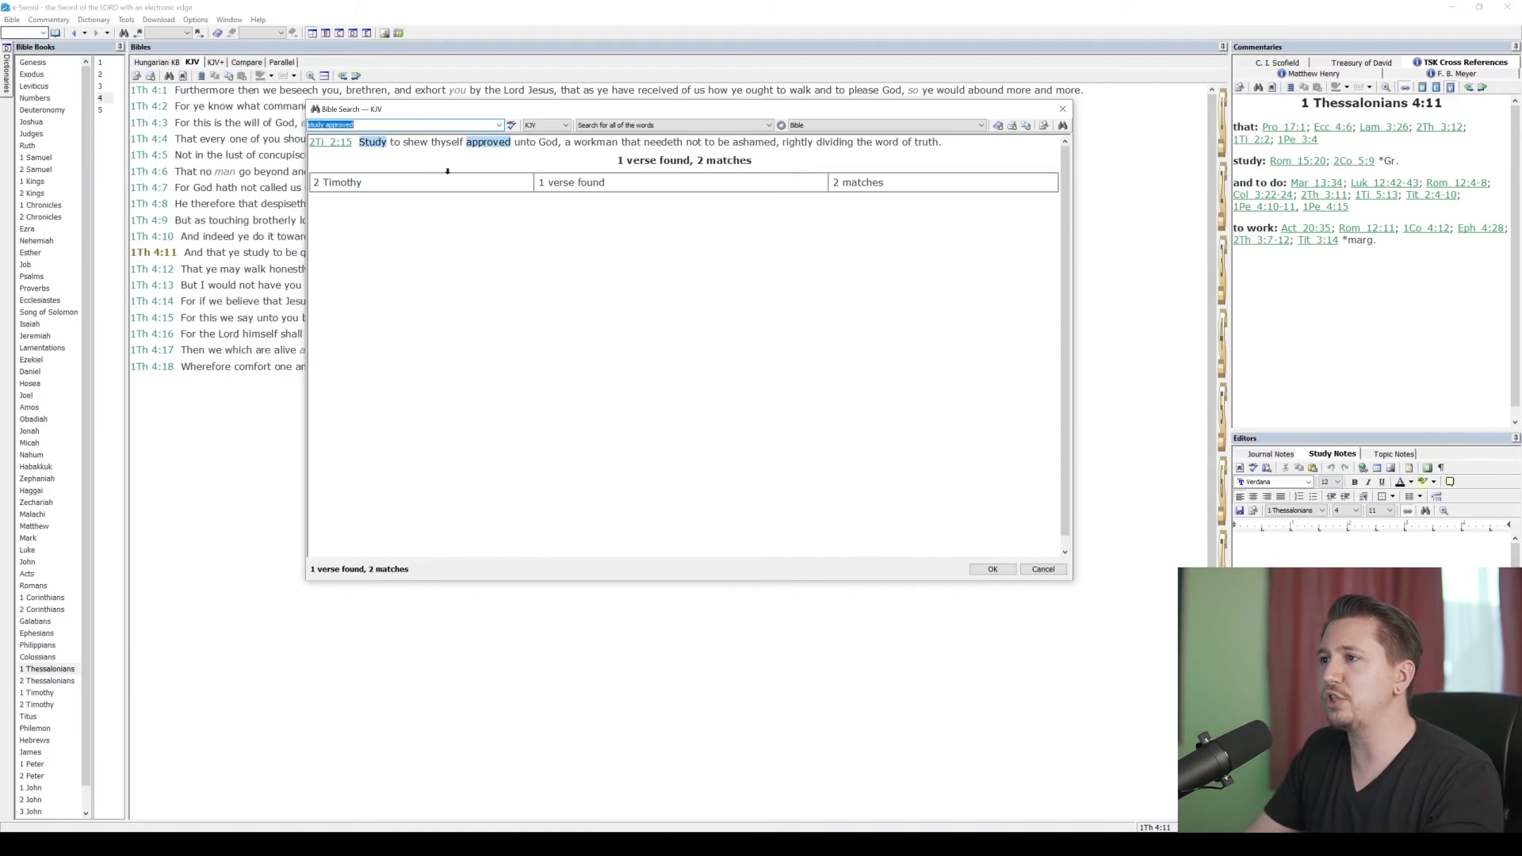
Step: Shorten the search text to "study" and run it as an all-words search
left_click(605, 125)
left_click(638, 136)
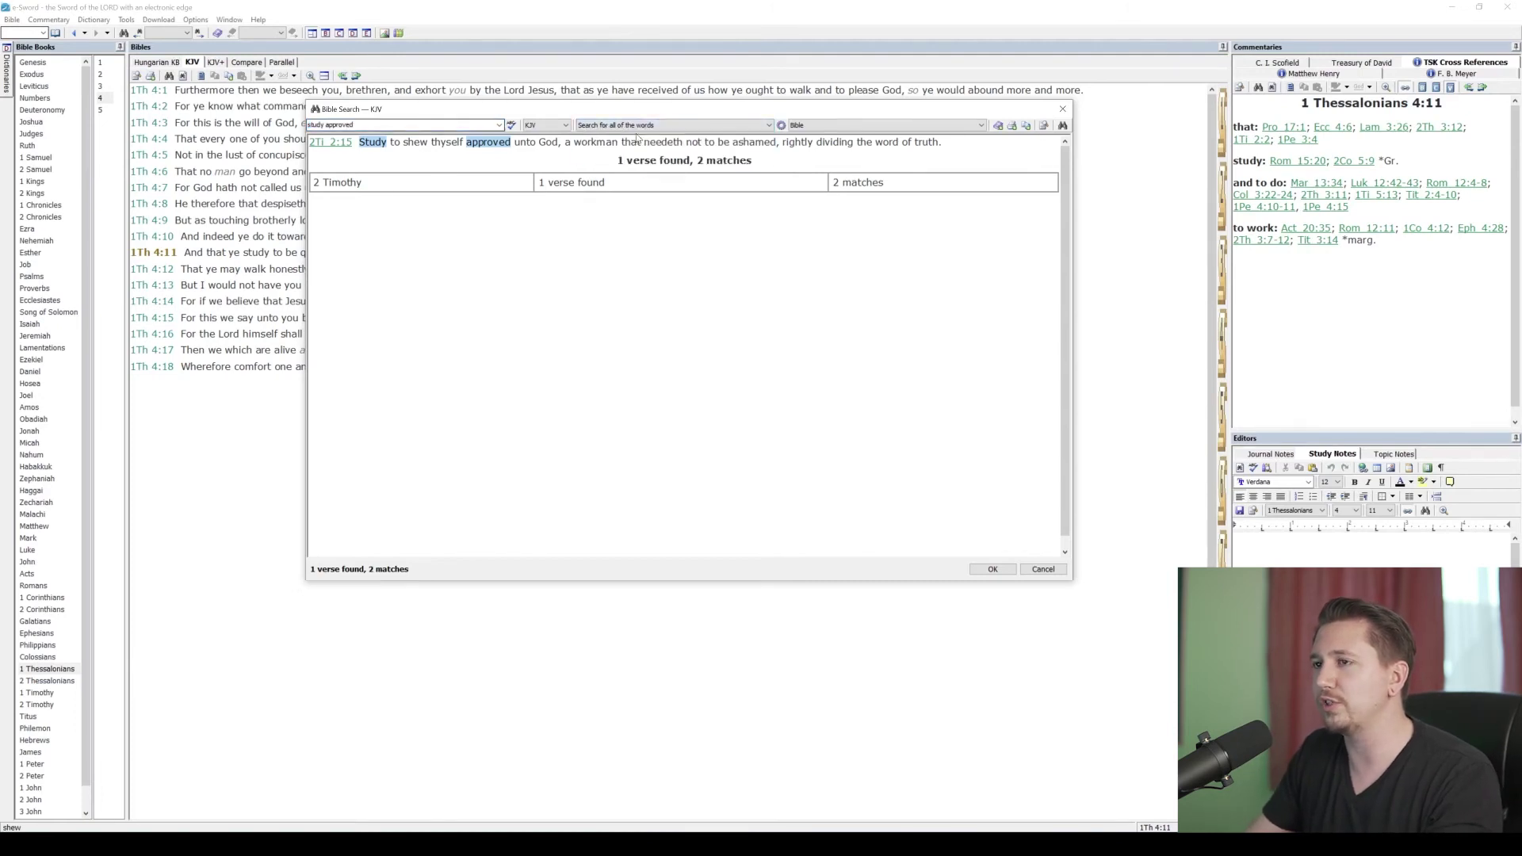
triple_click(341, 125)
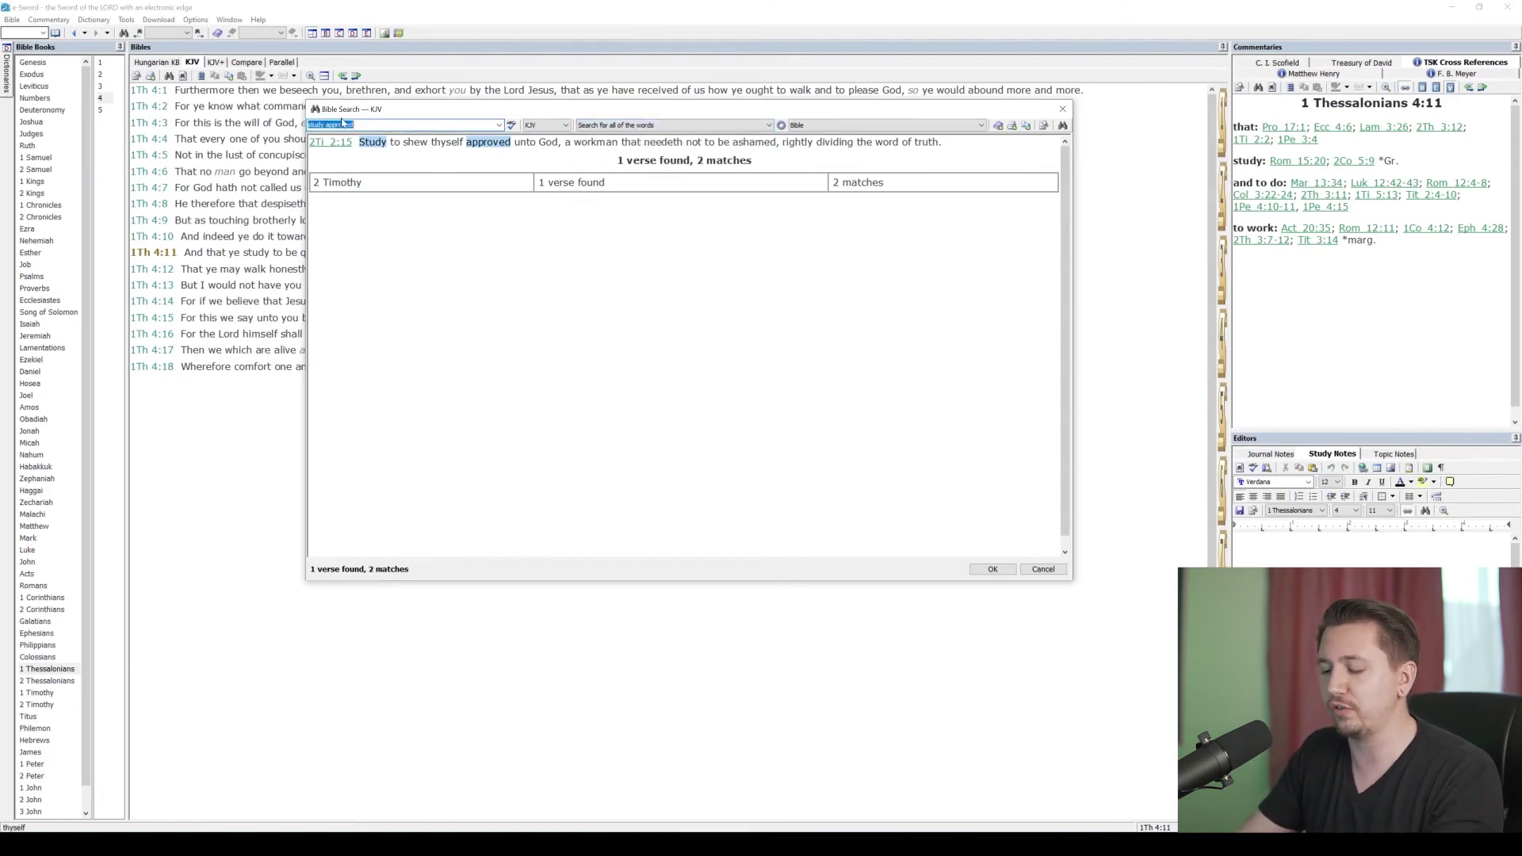
type("study")
key("Return")
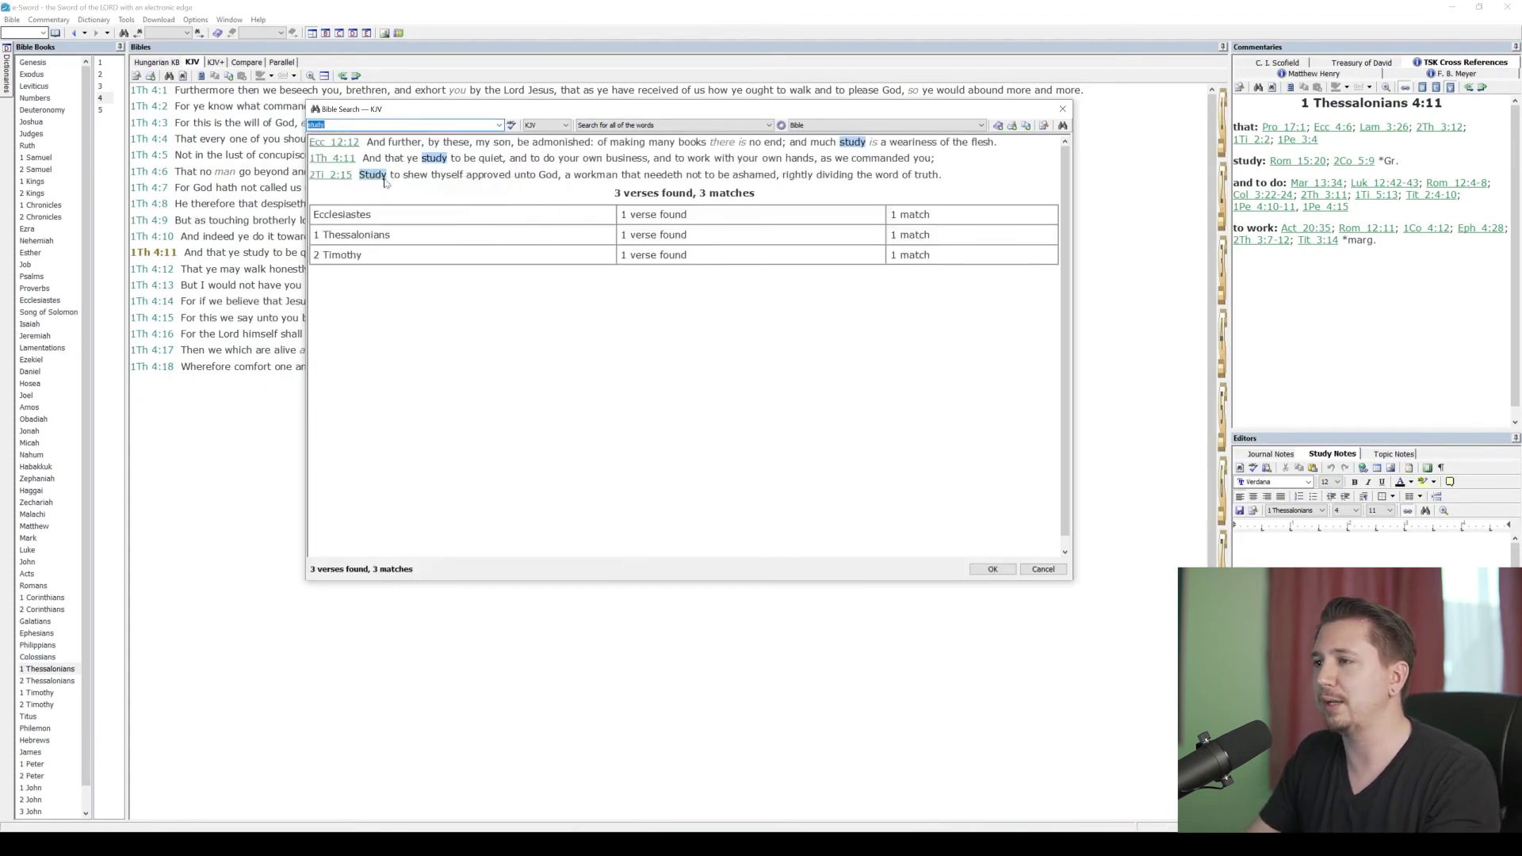
Step: Shift the search dialog slightly and search for "faith" with the all-words mode
mouse_move(362, 151)
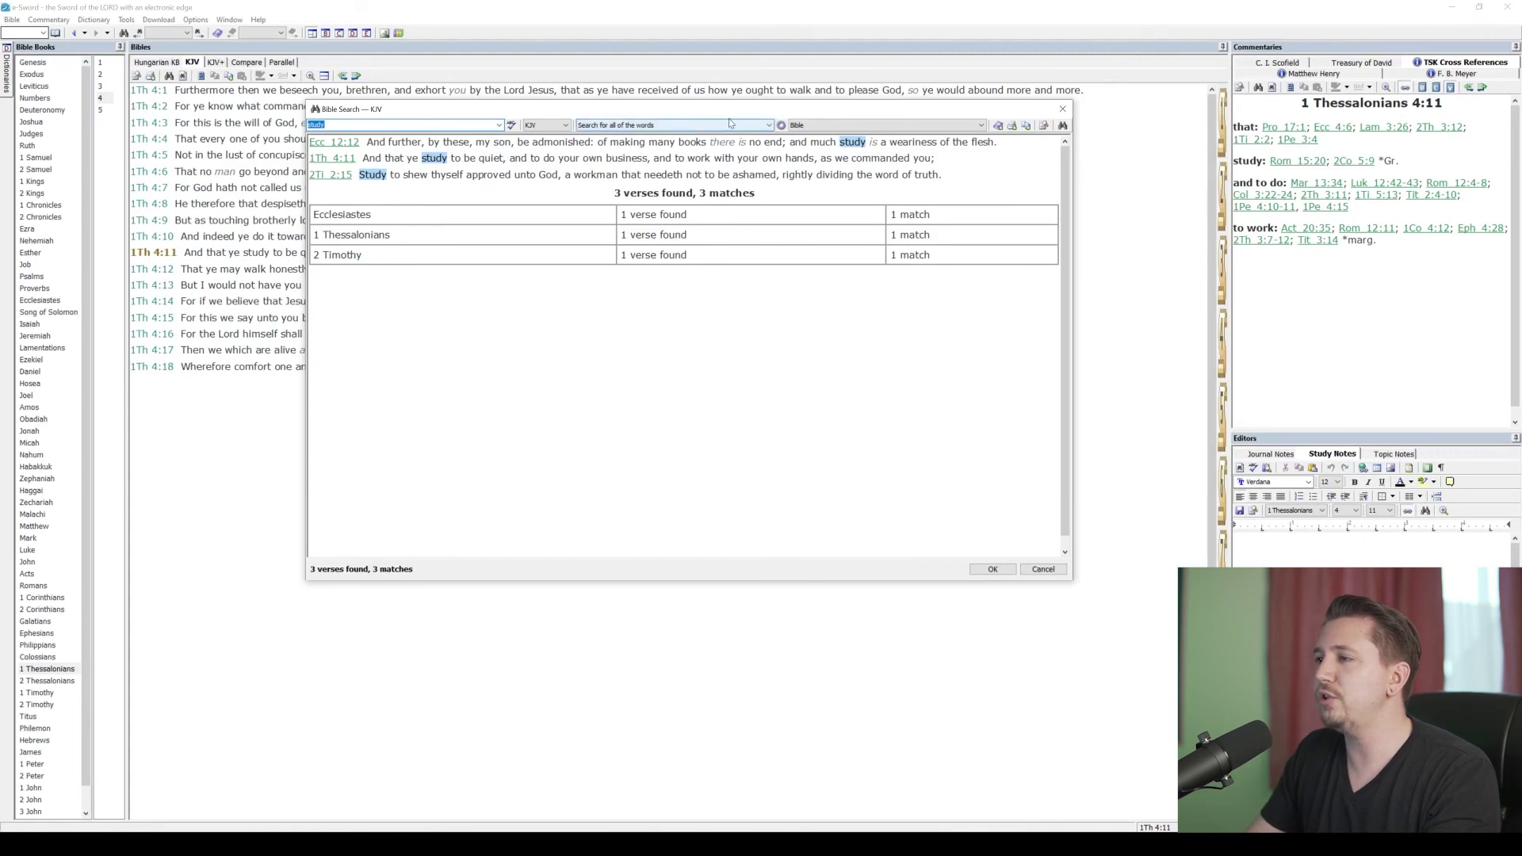
left_click_drag(436, 116, 396, 113)
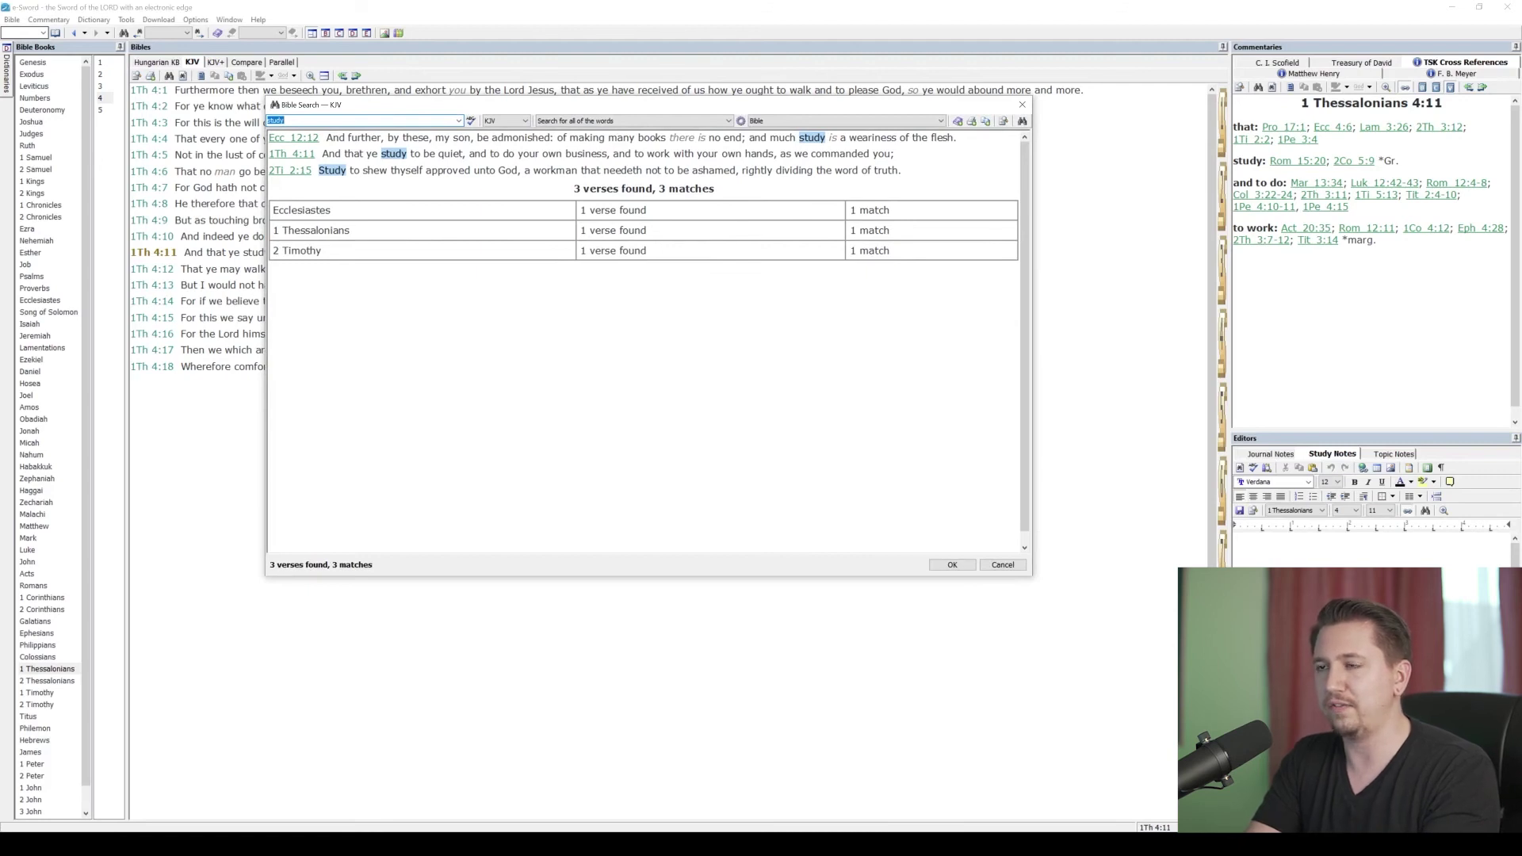
type("faith")
key("Return")
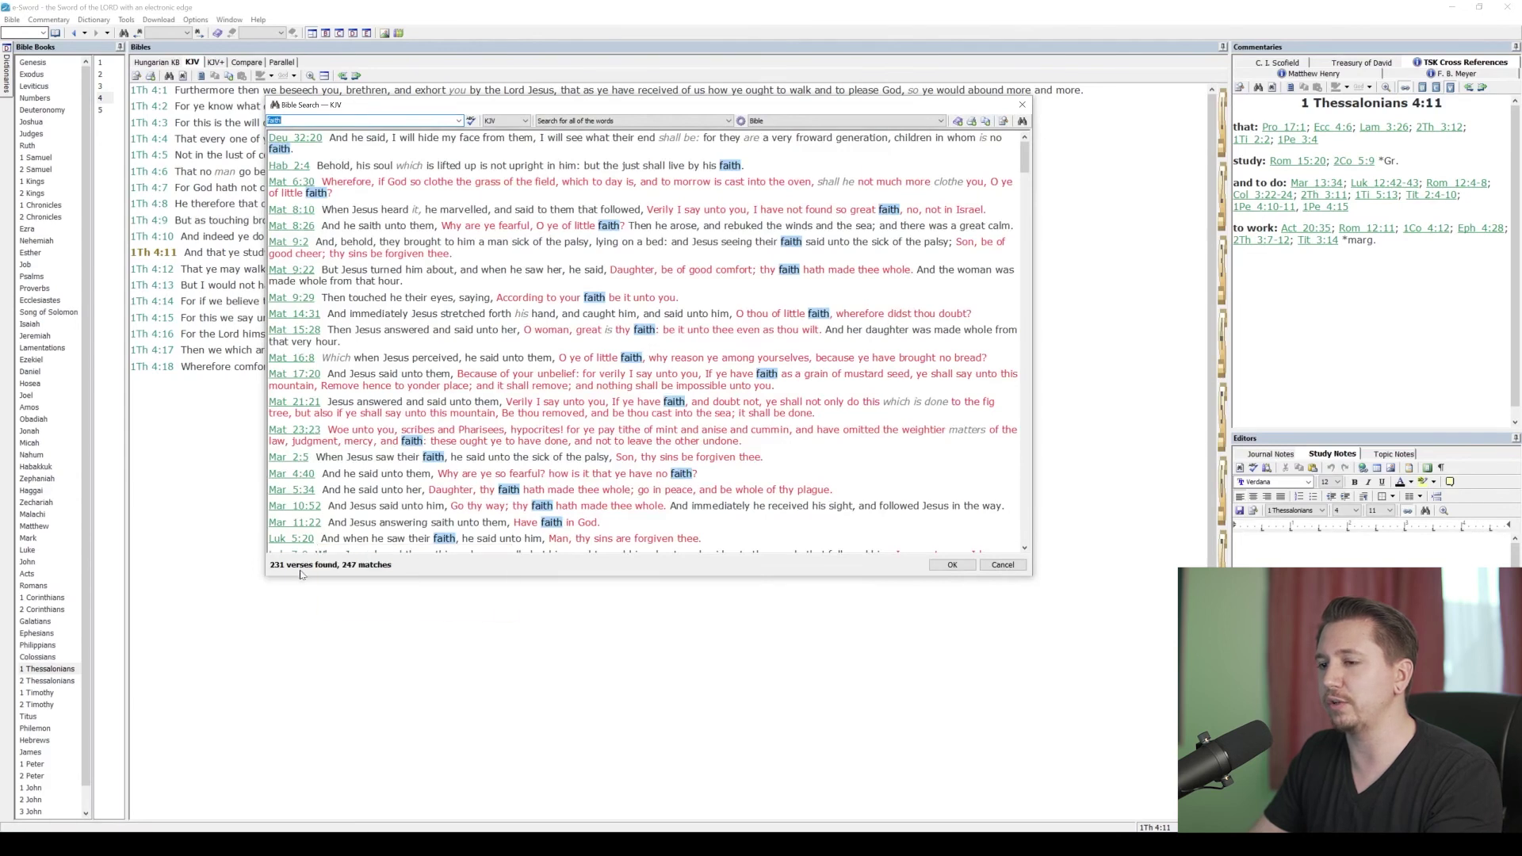
Step: Switch the search mode to regular expressions and rerun the "faith" search
left_click(586, 121)
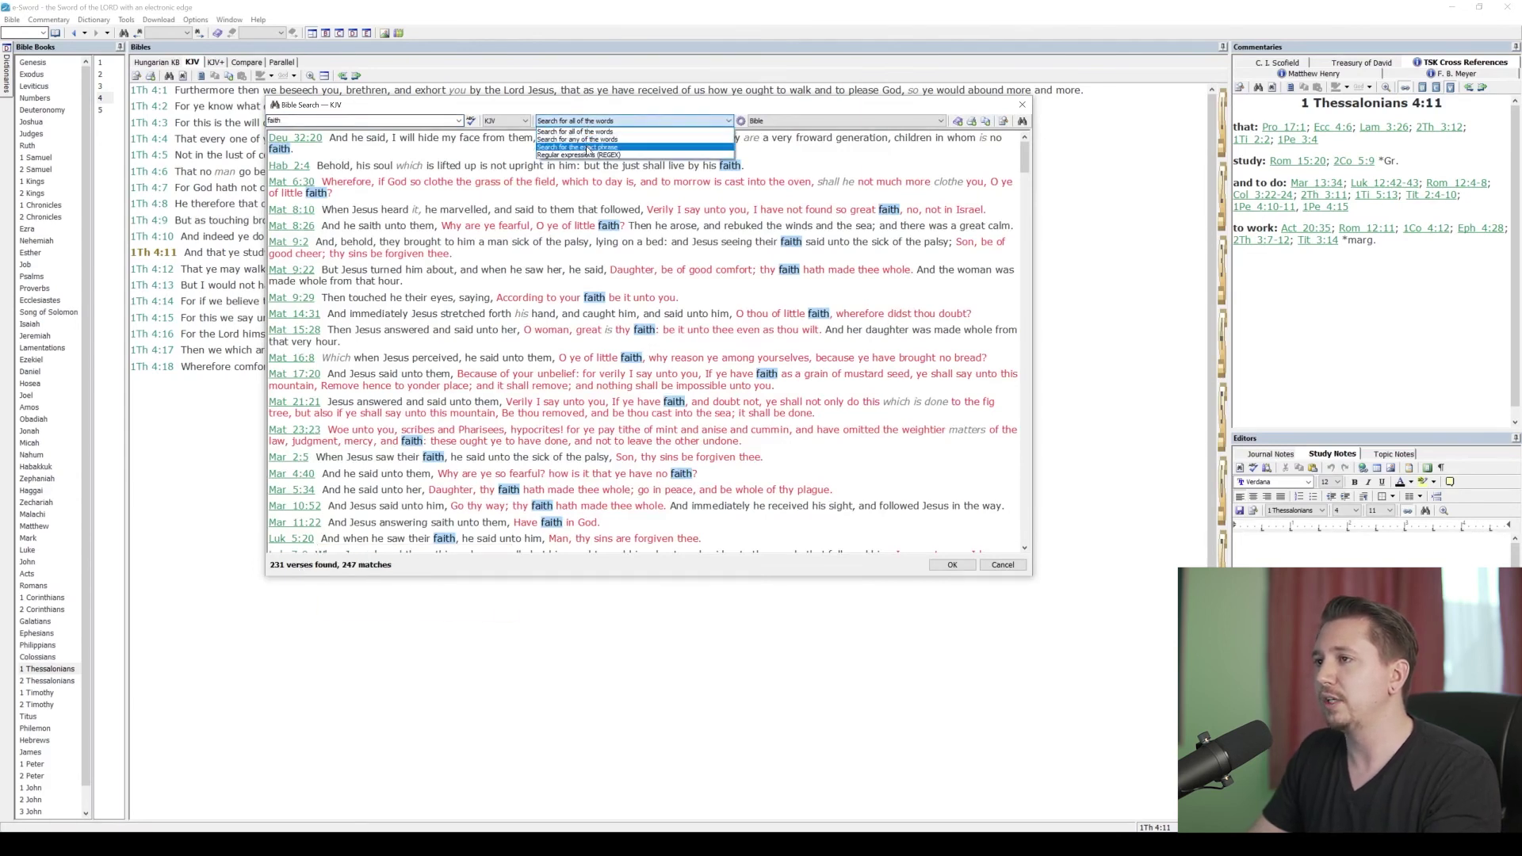
left_click(587, 154)
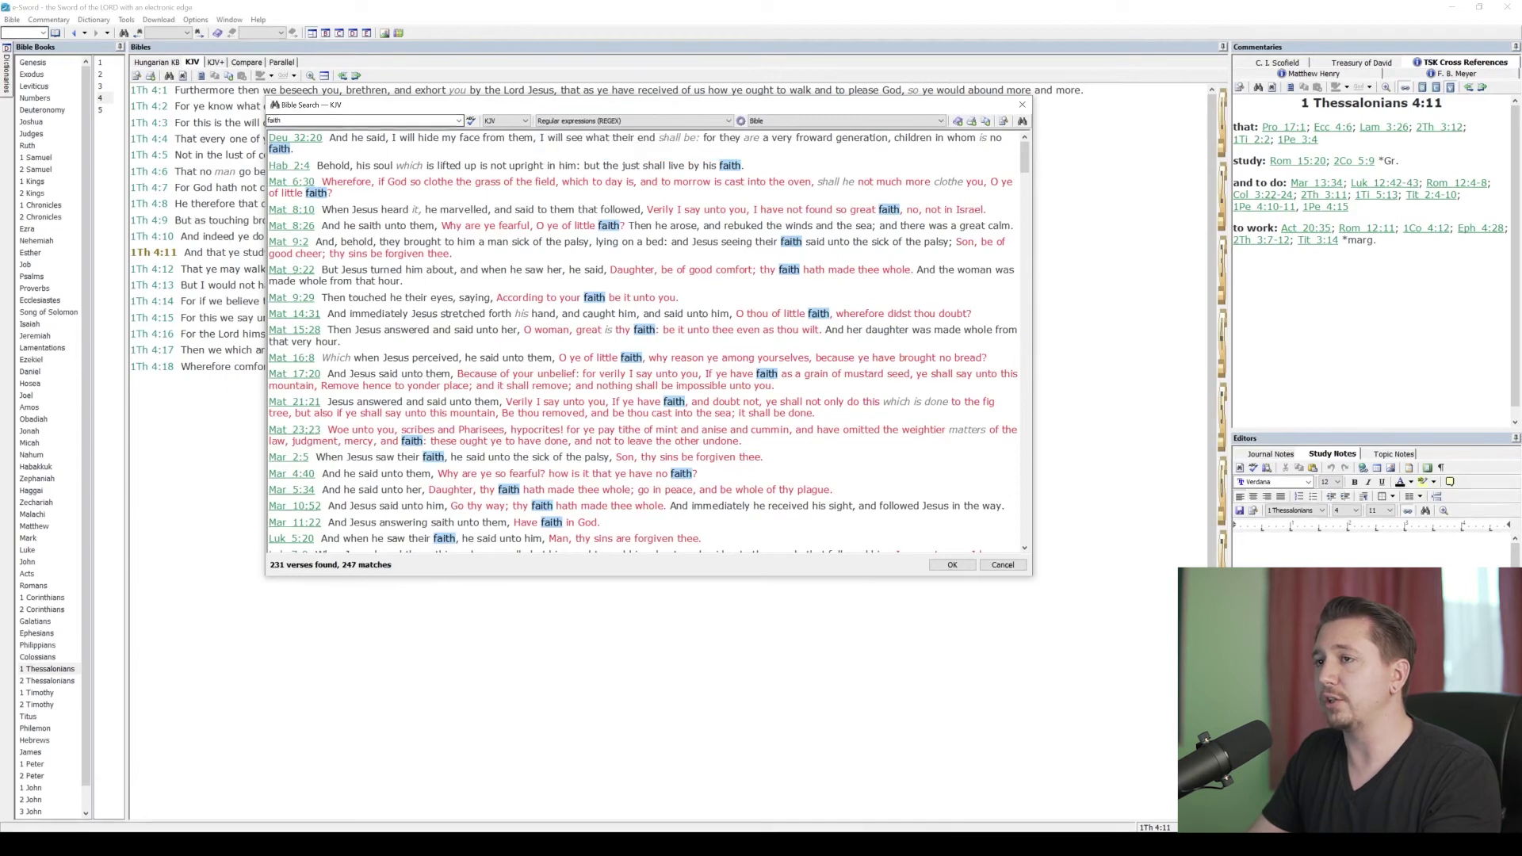
left_click(398, 121)
key("Return")
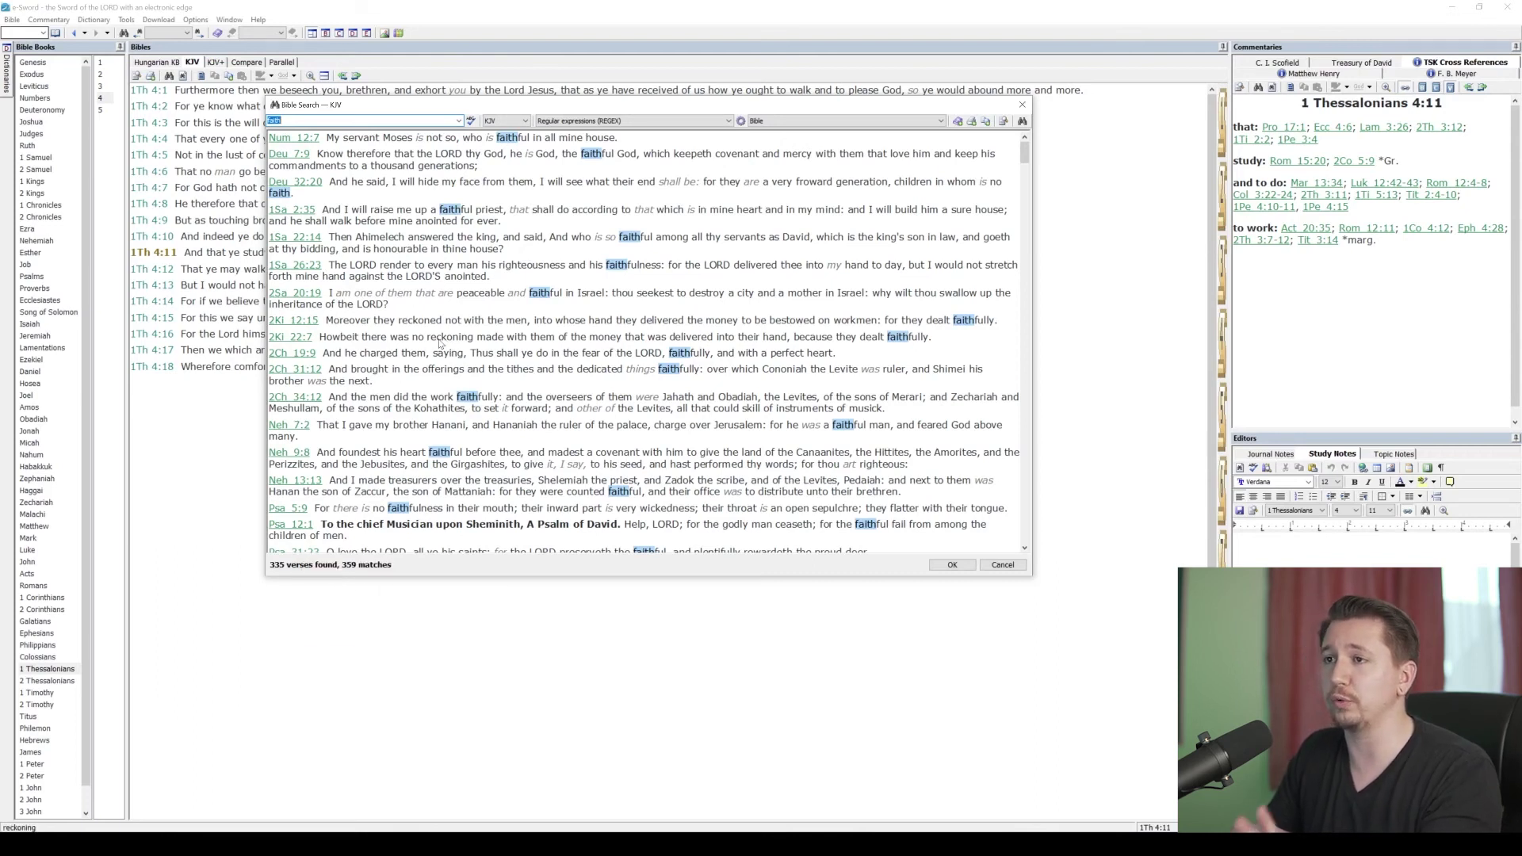
Step: Rerun the "faith" search for all of the words, limited to the Old Testament, and close the Bible search
left_click(584, 122)
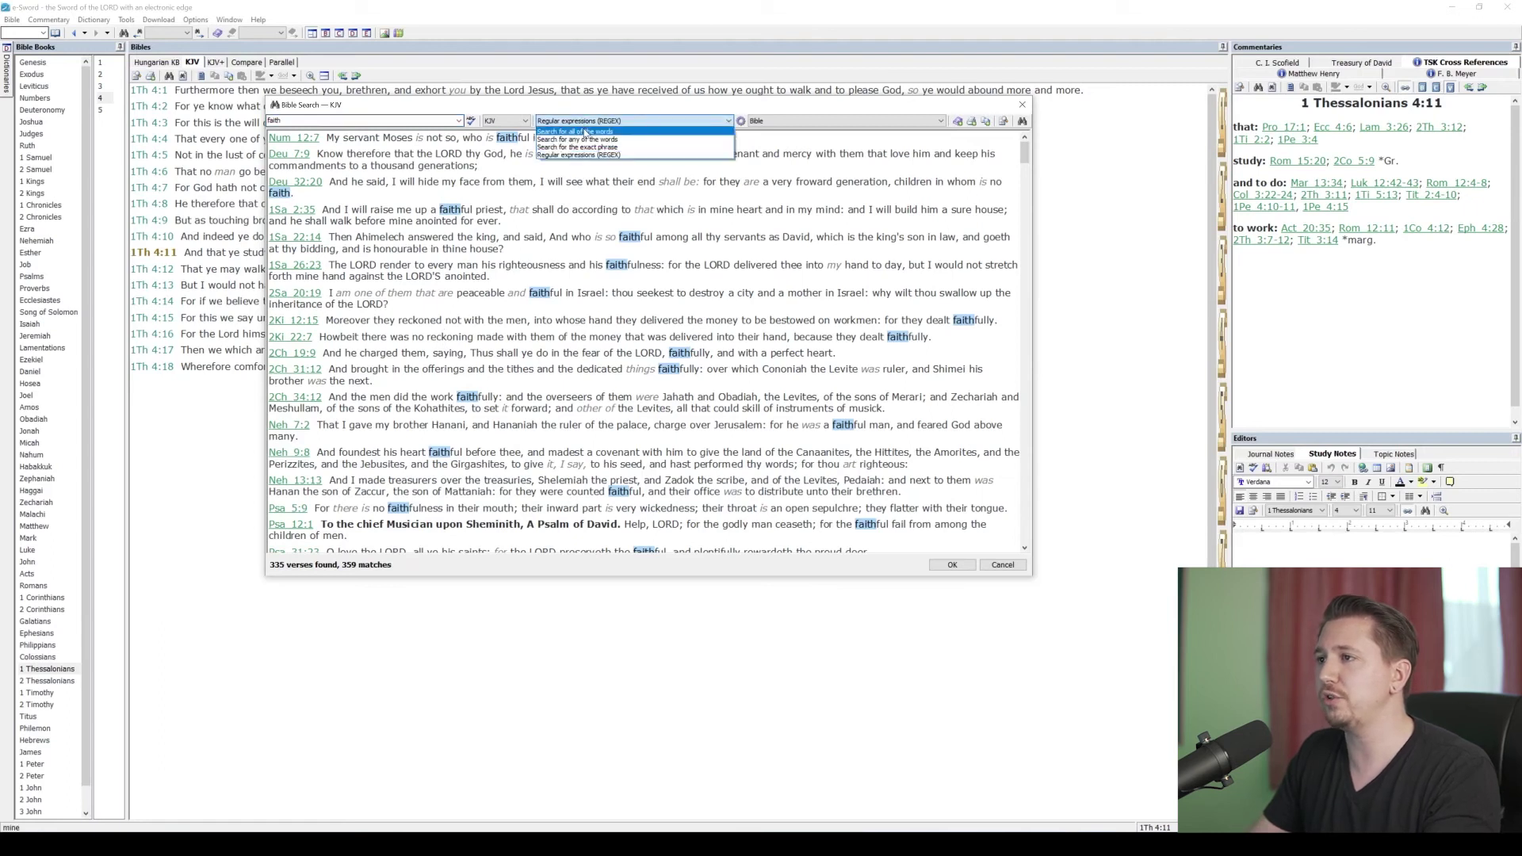
left_click(586, 132)
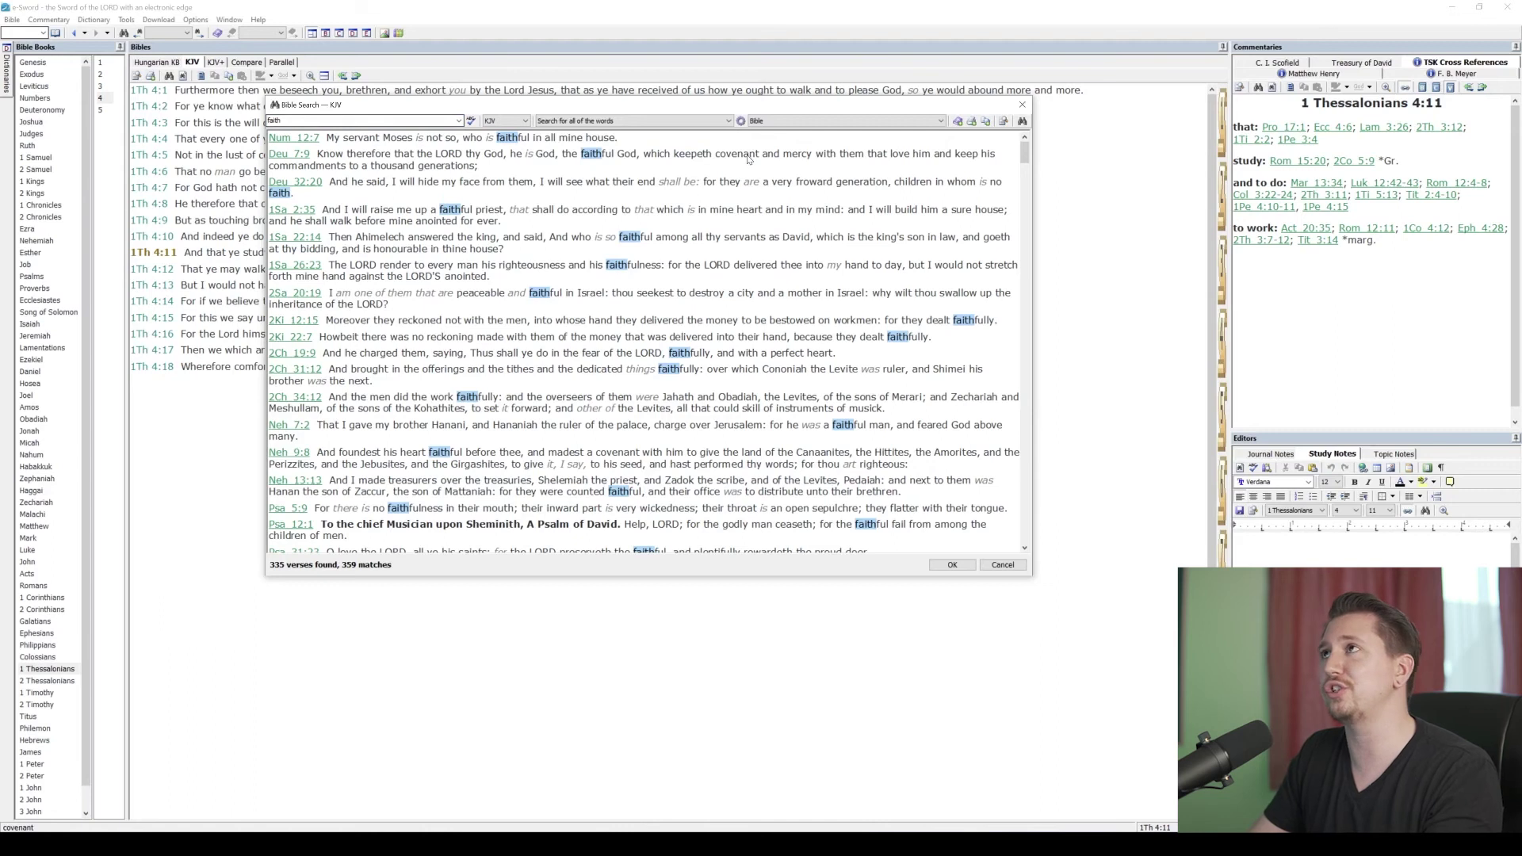
left_click(780, 124)
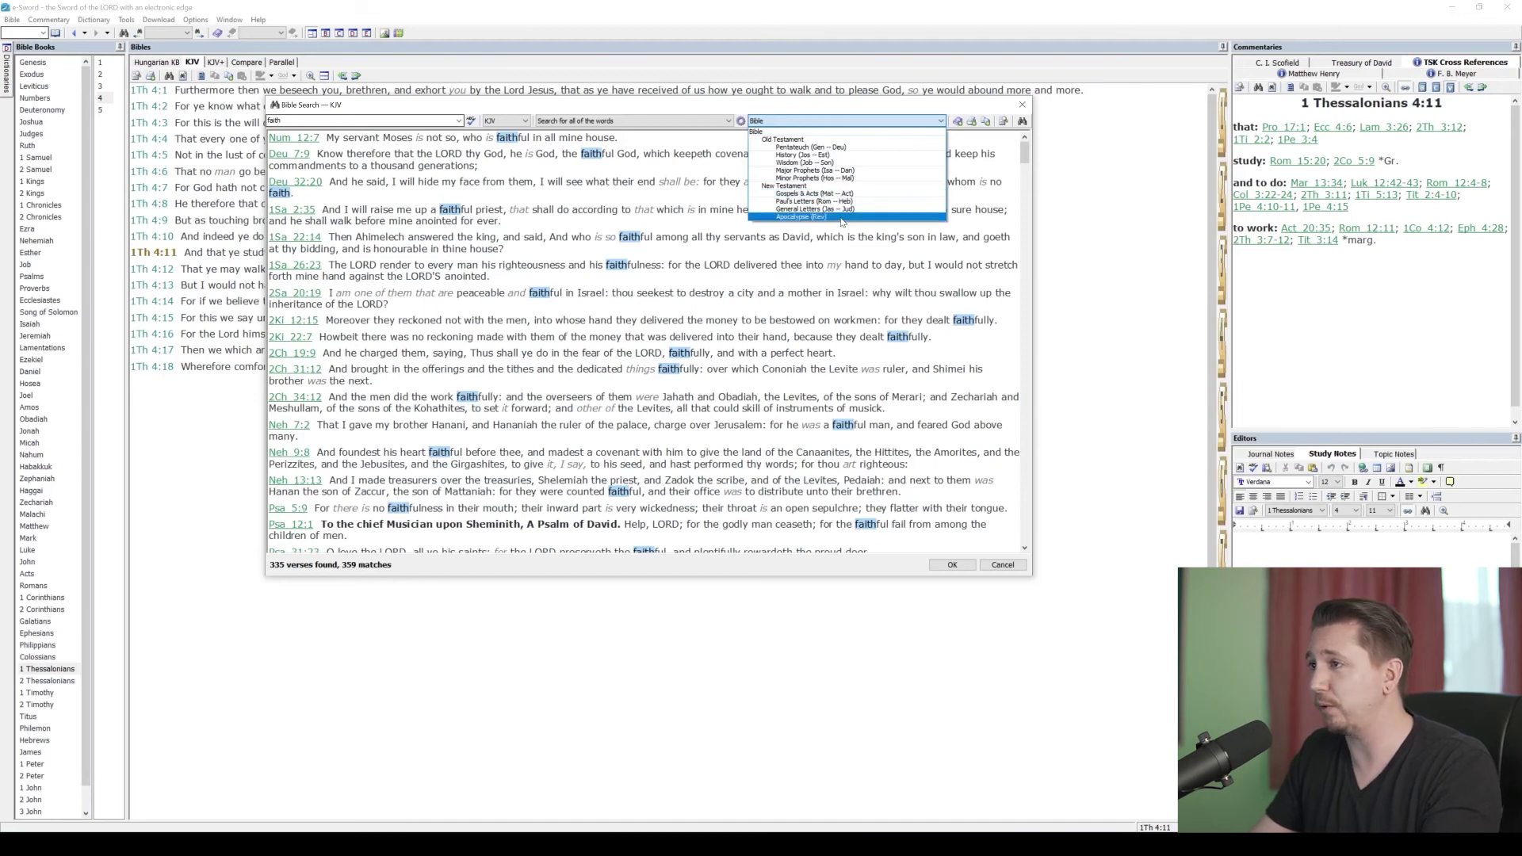
left_click(828, 140)
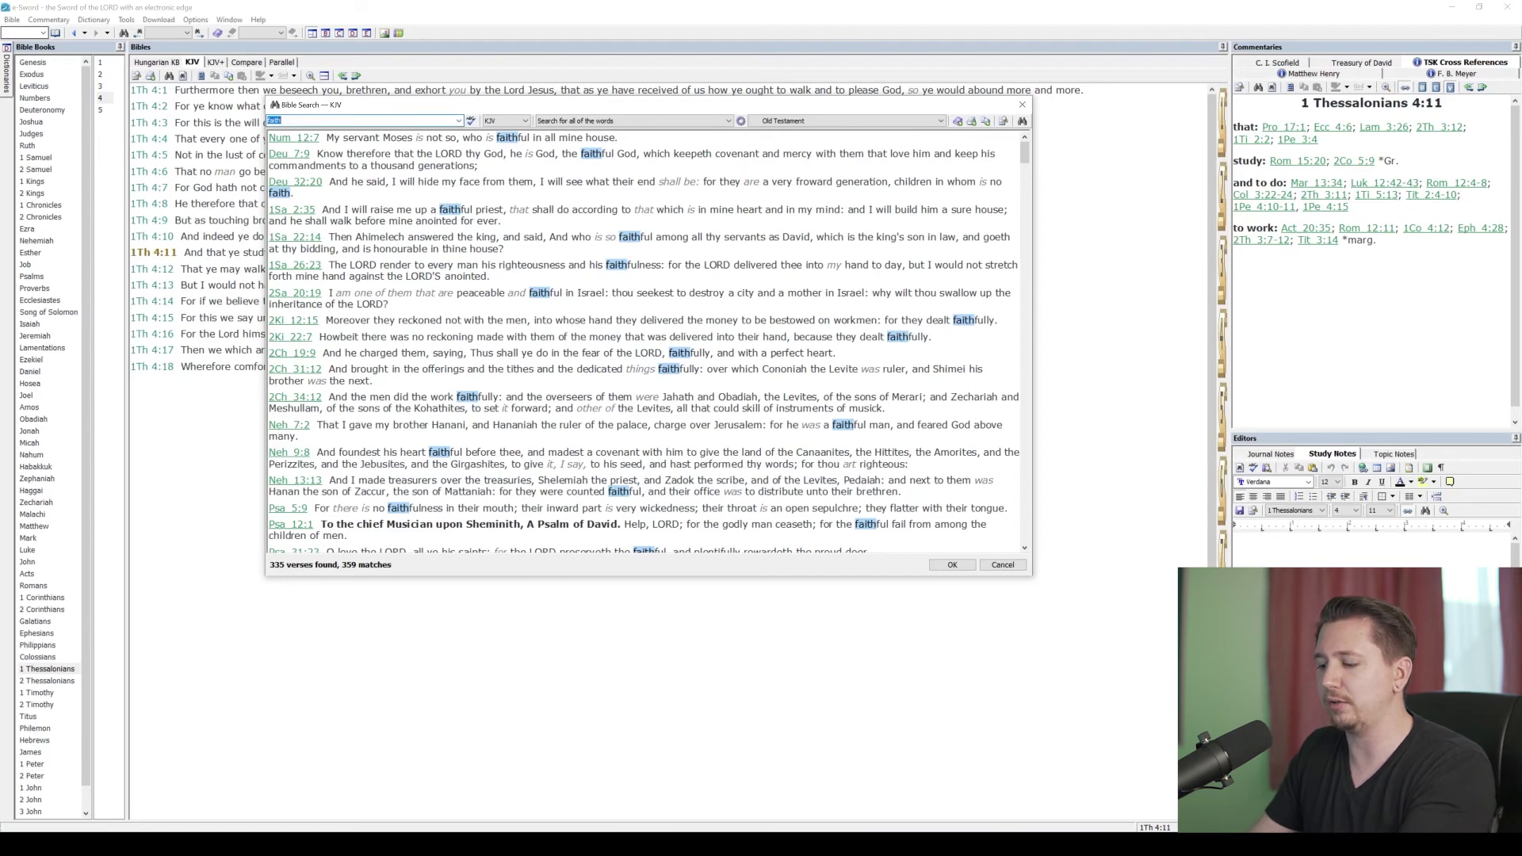
key("Return")
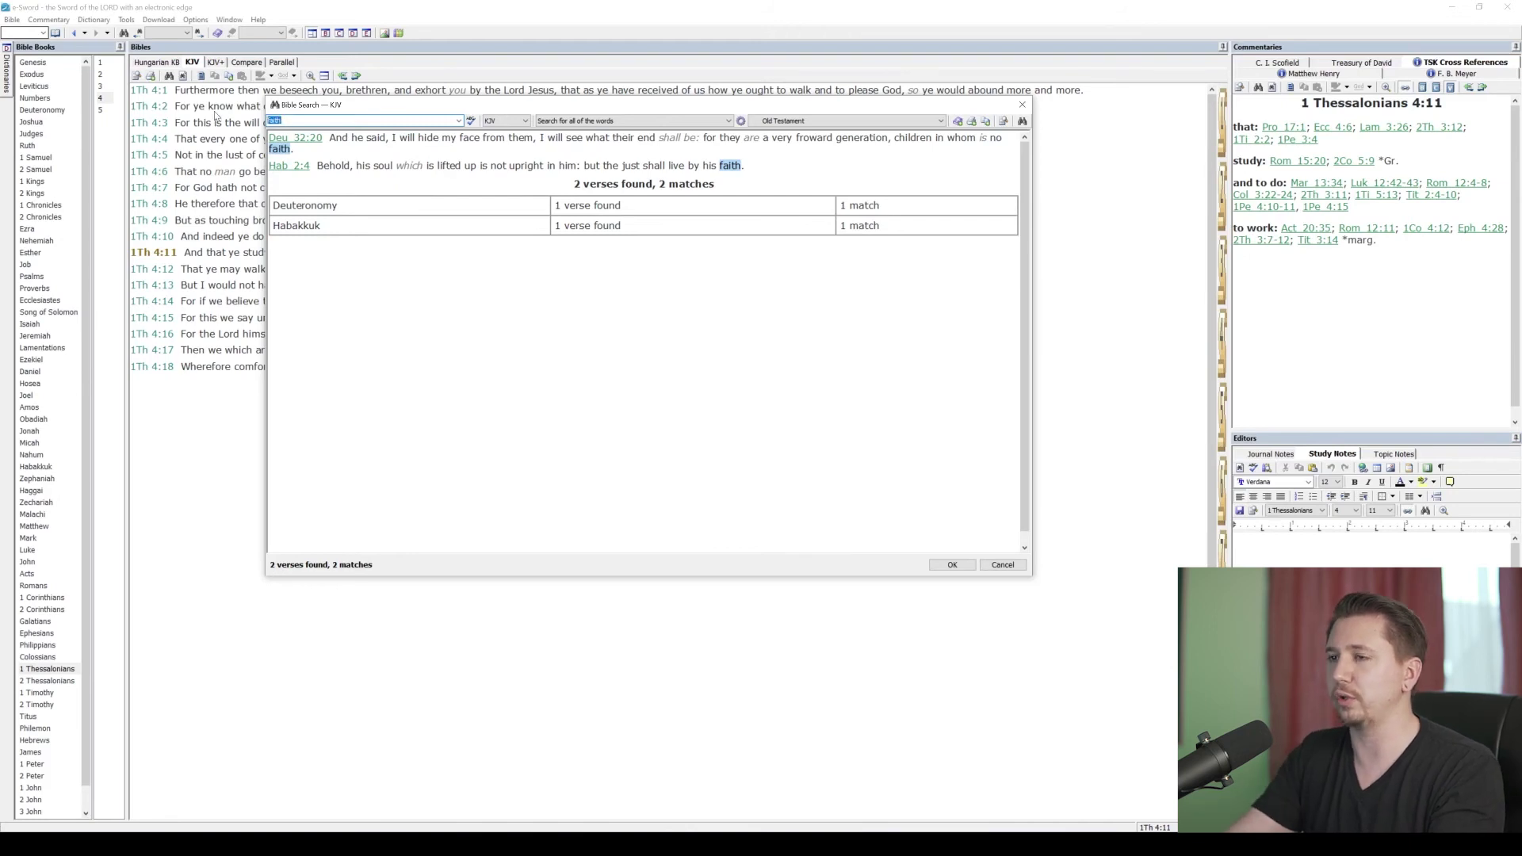
key("BackSpace")
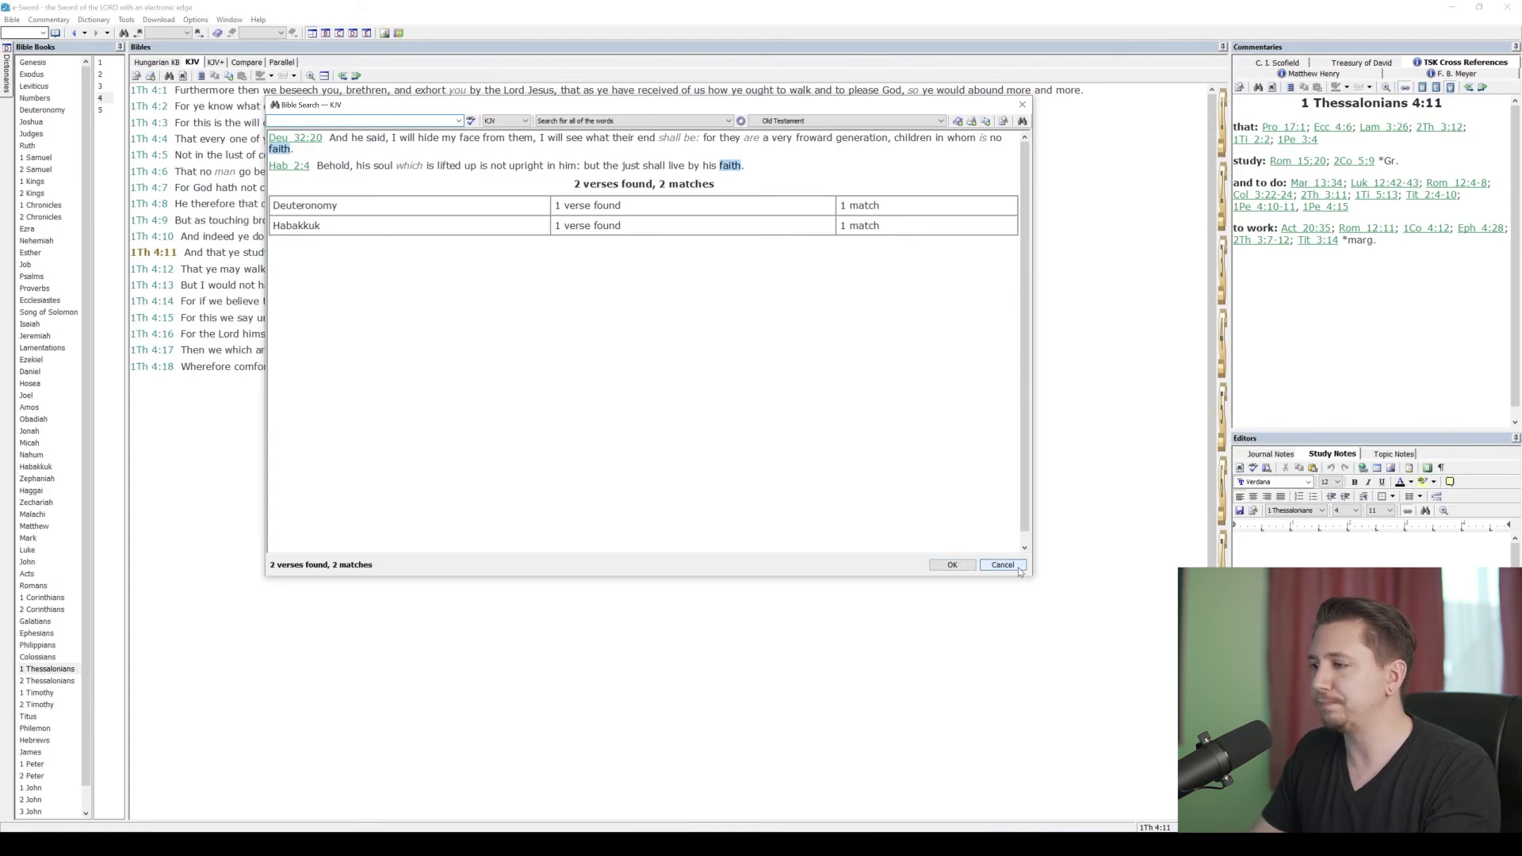
left_click(953, 566)
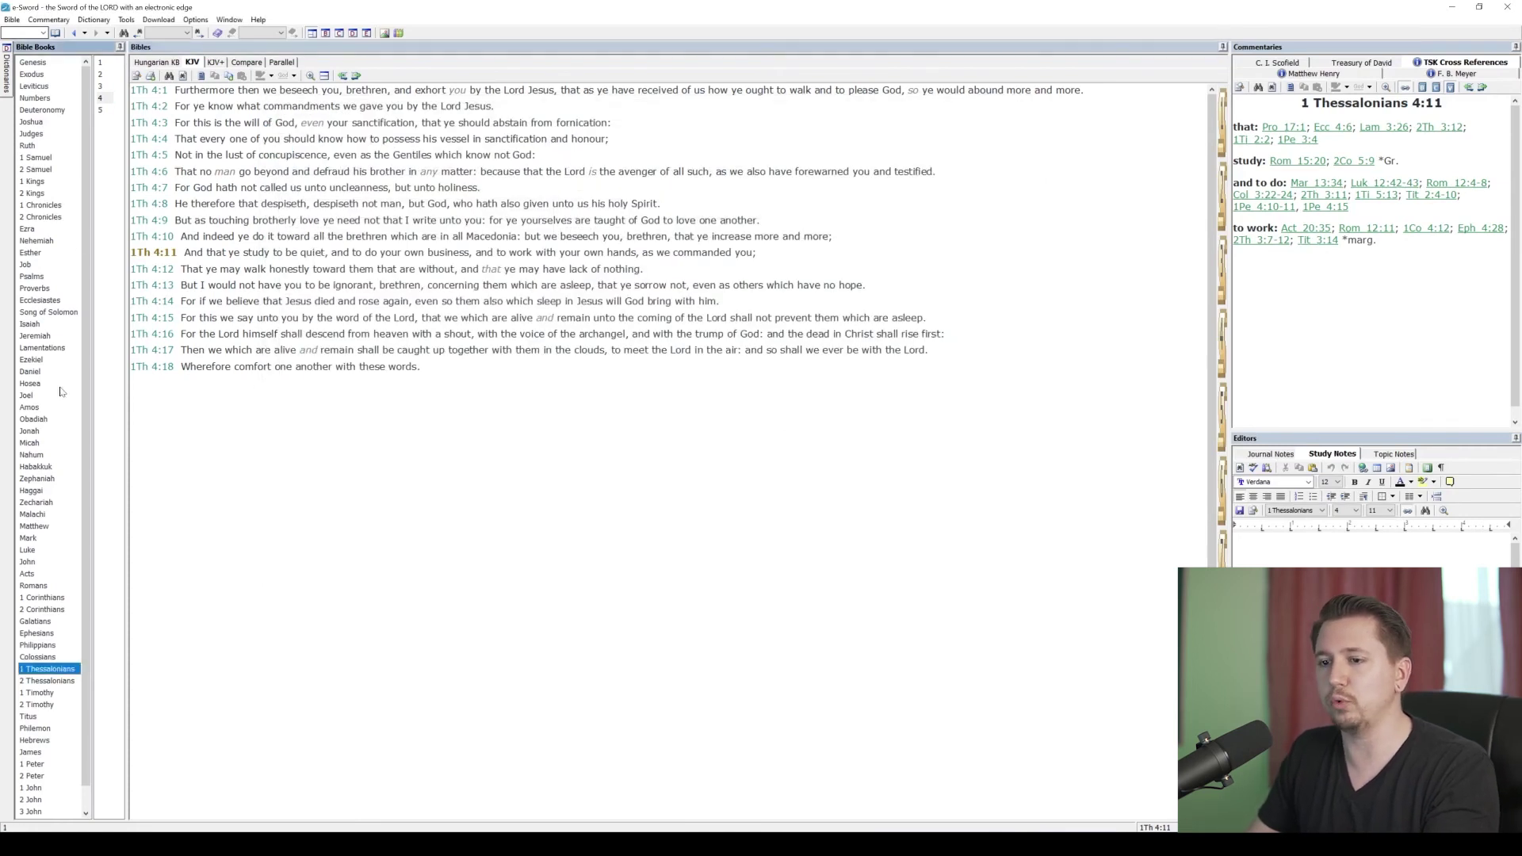
Step: Open 2 Timothy 2:15 in the KJV and select the word "Study" in that verse
left_click(38, 704)
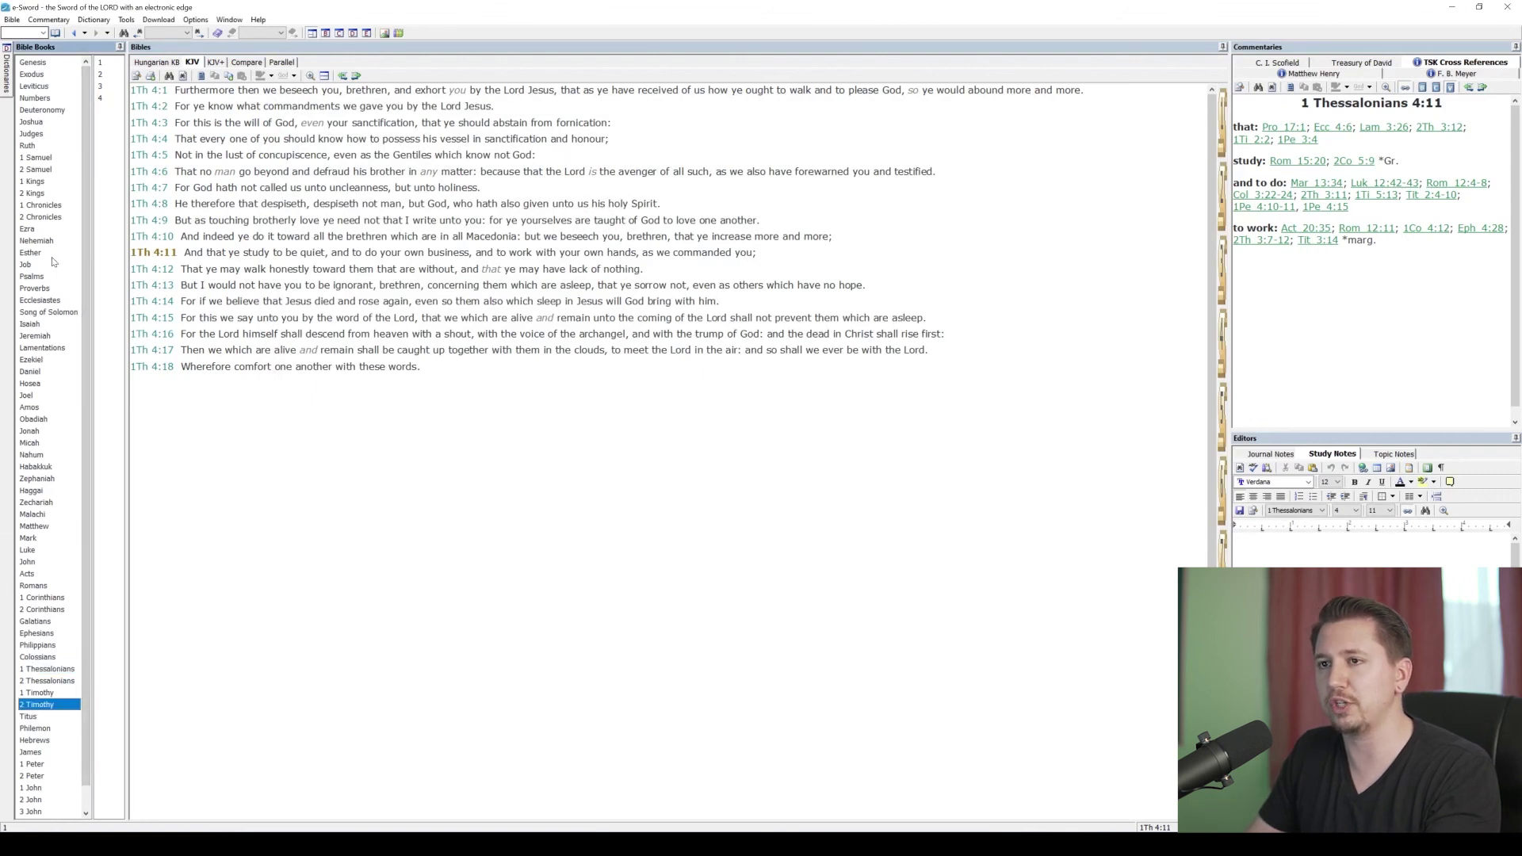
scroll(52, 264, "down", 1)
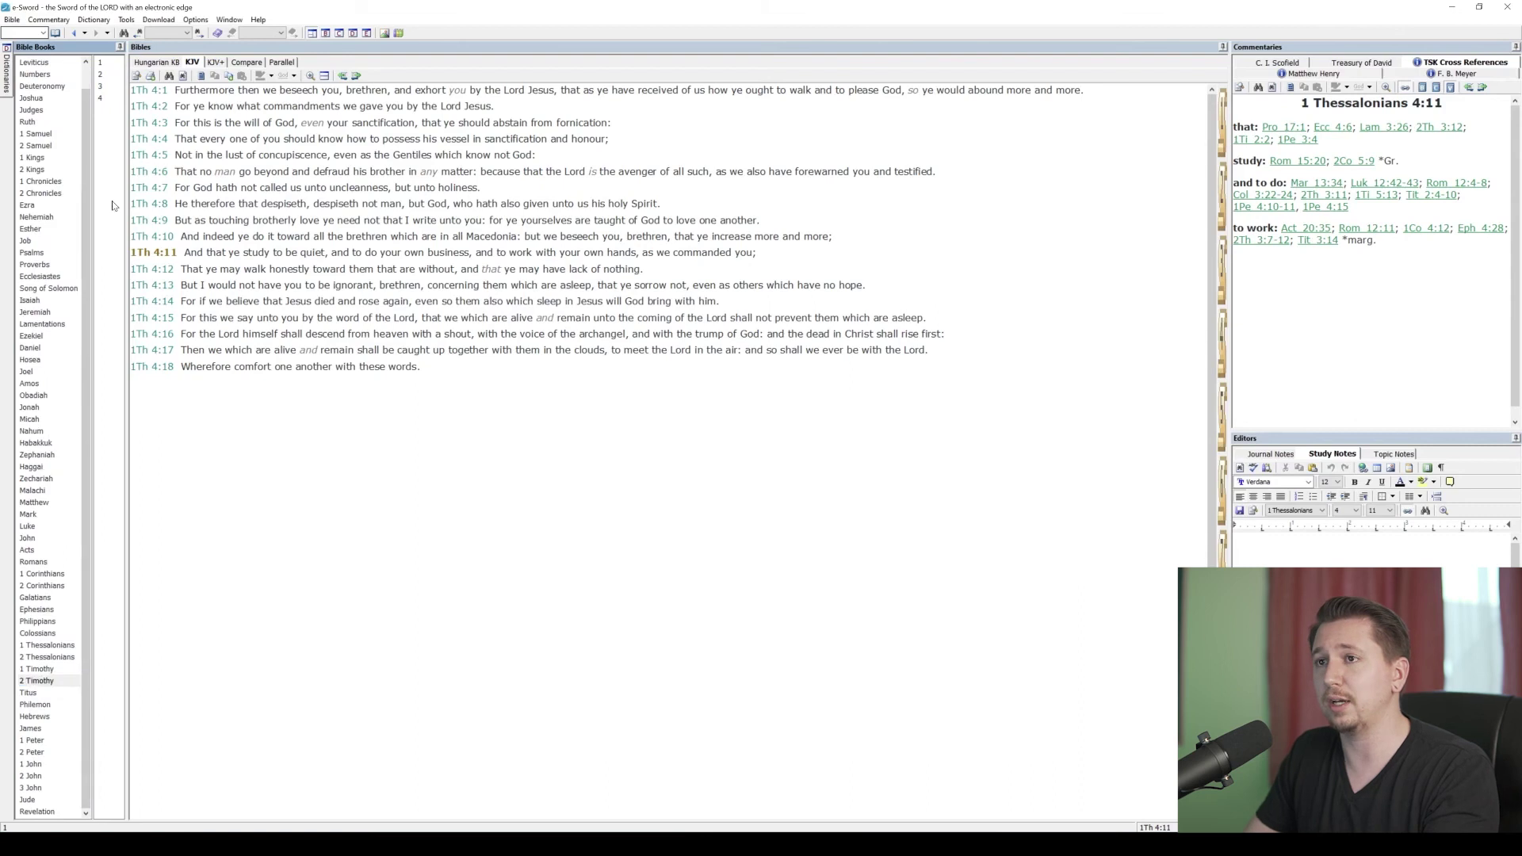
left_click(101, 73)
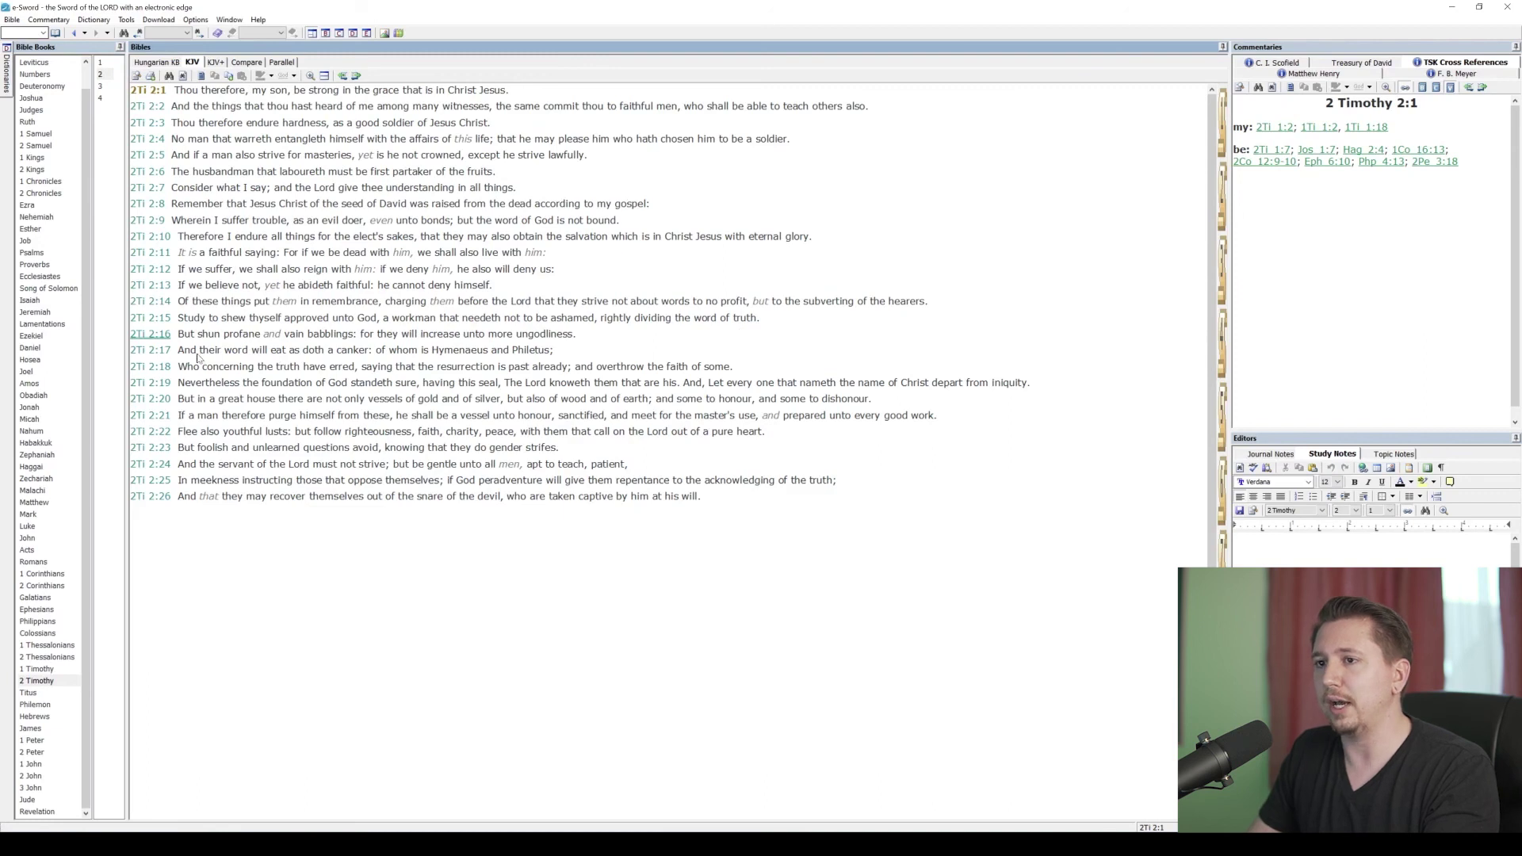
left_click(152, 318)
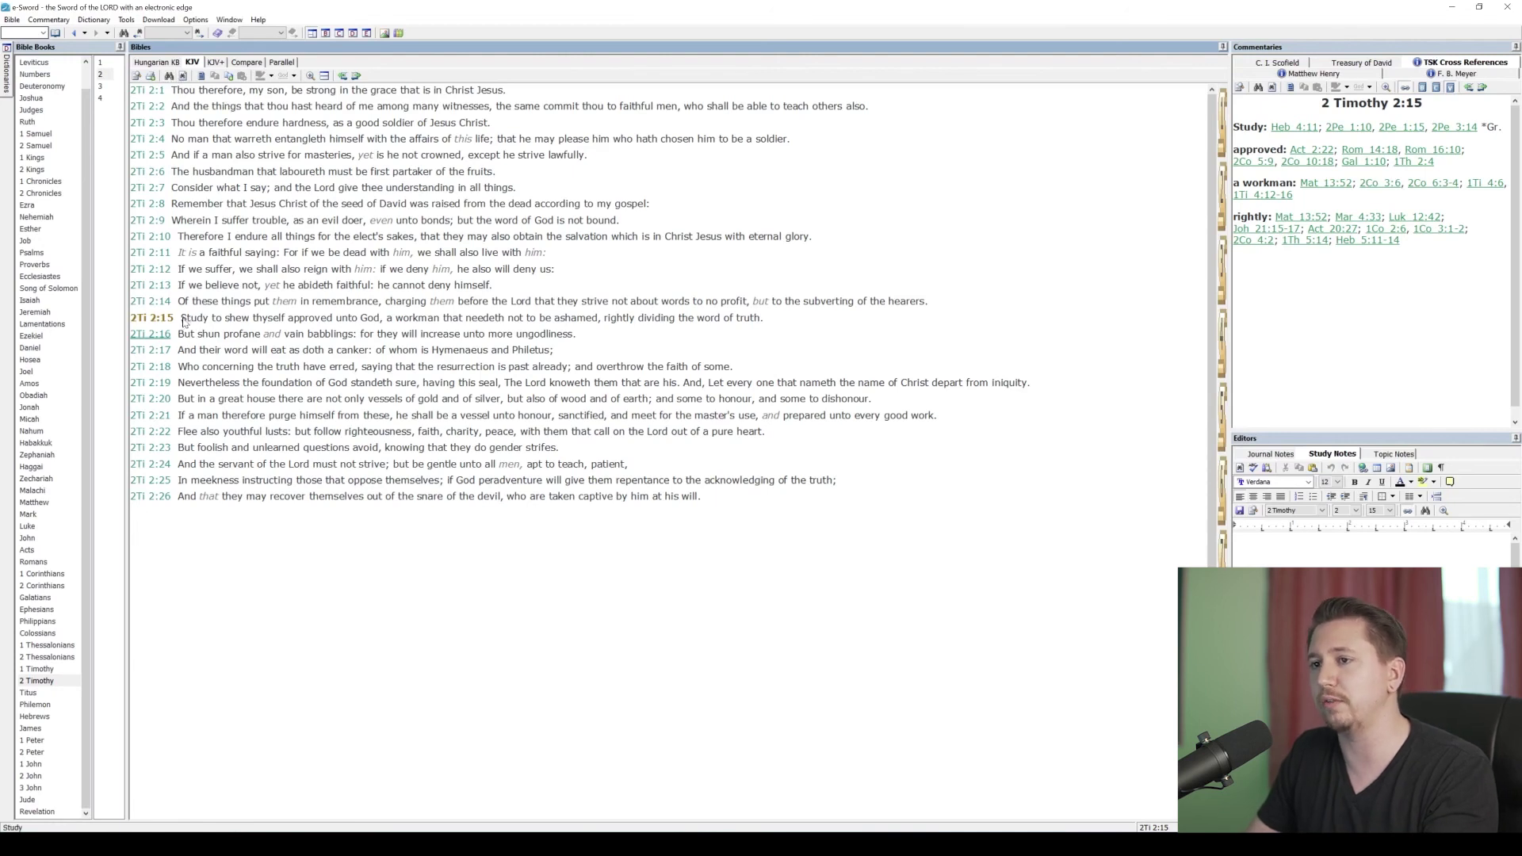
left_click_drag(181, 320, 203, 324)
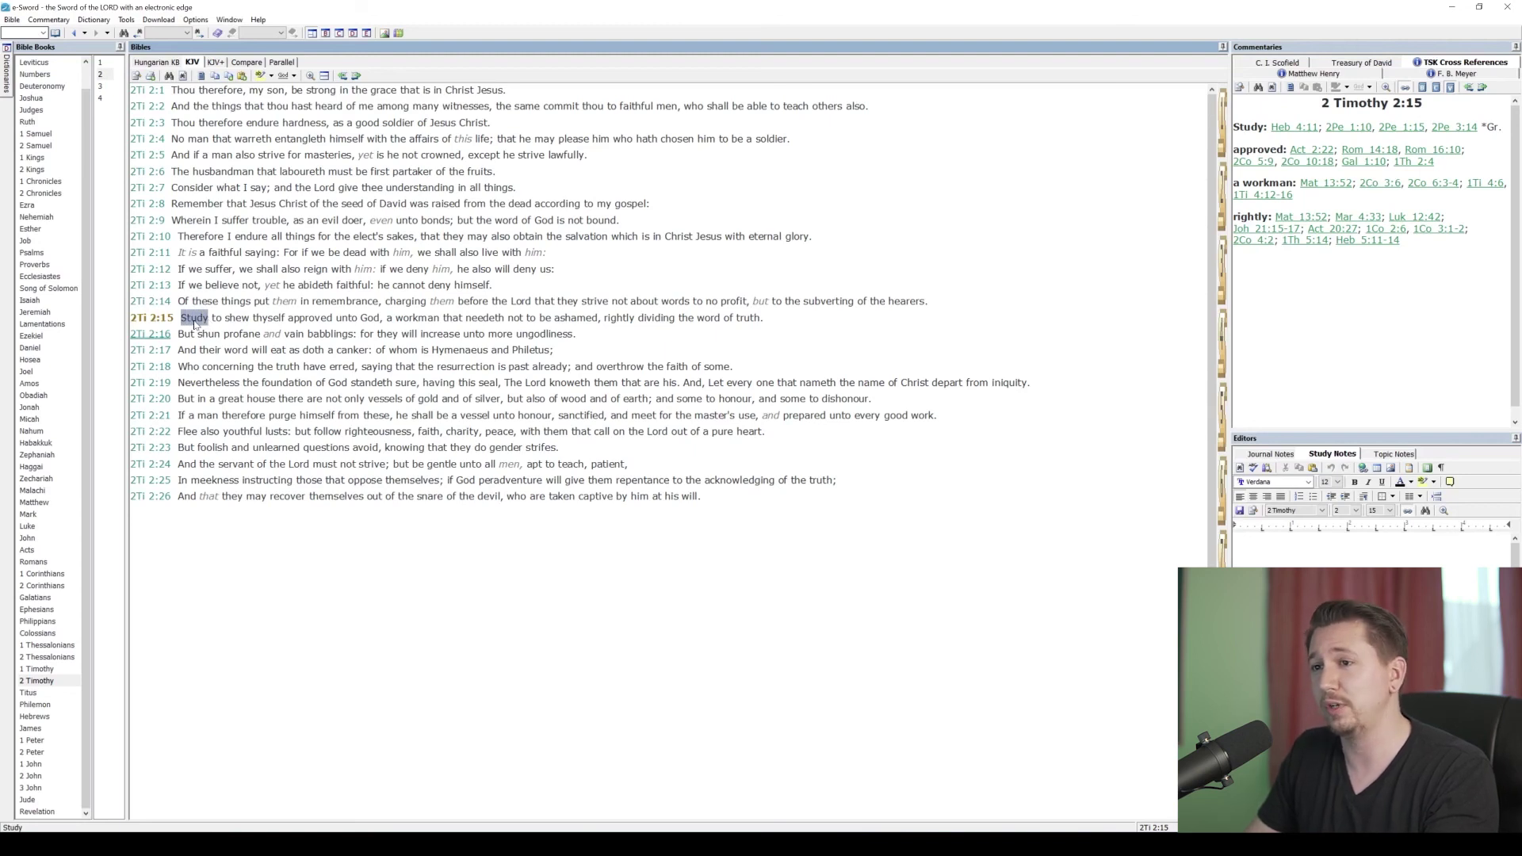
Step: Run a quick search for the selected word "Study" across the entire Bible, then close the search results
right_click(199, 324)
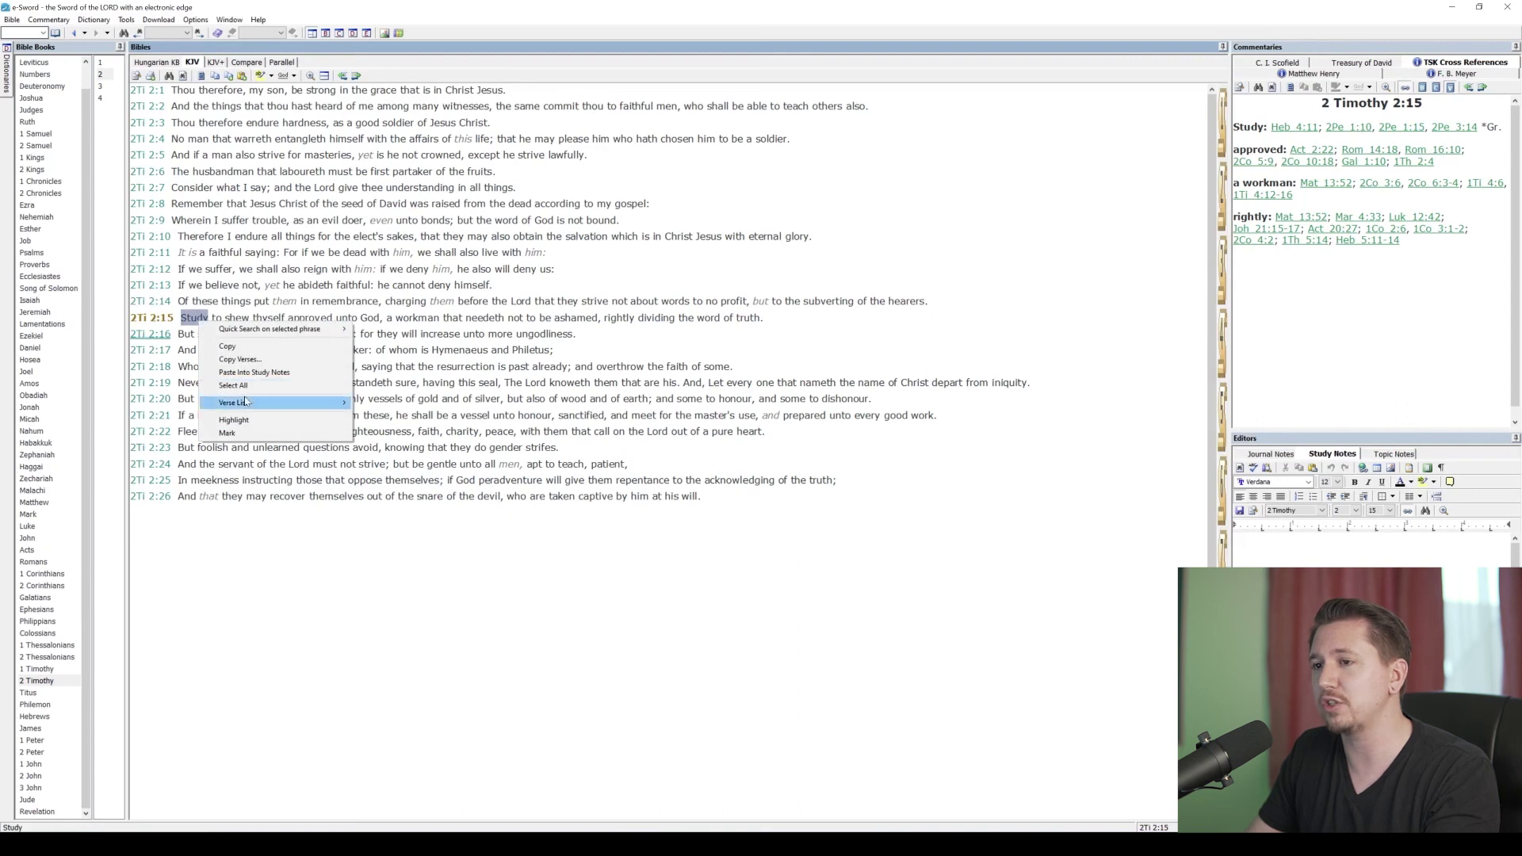
mouse_move(268, 333)
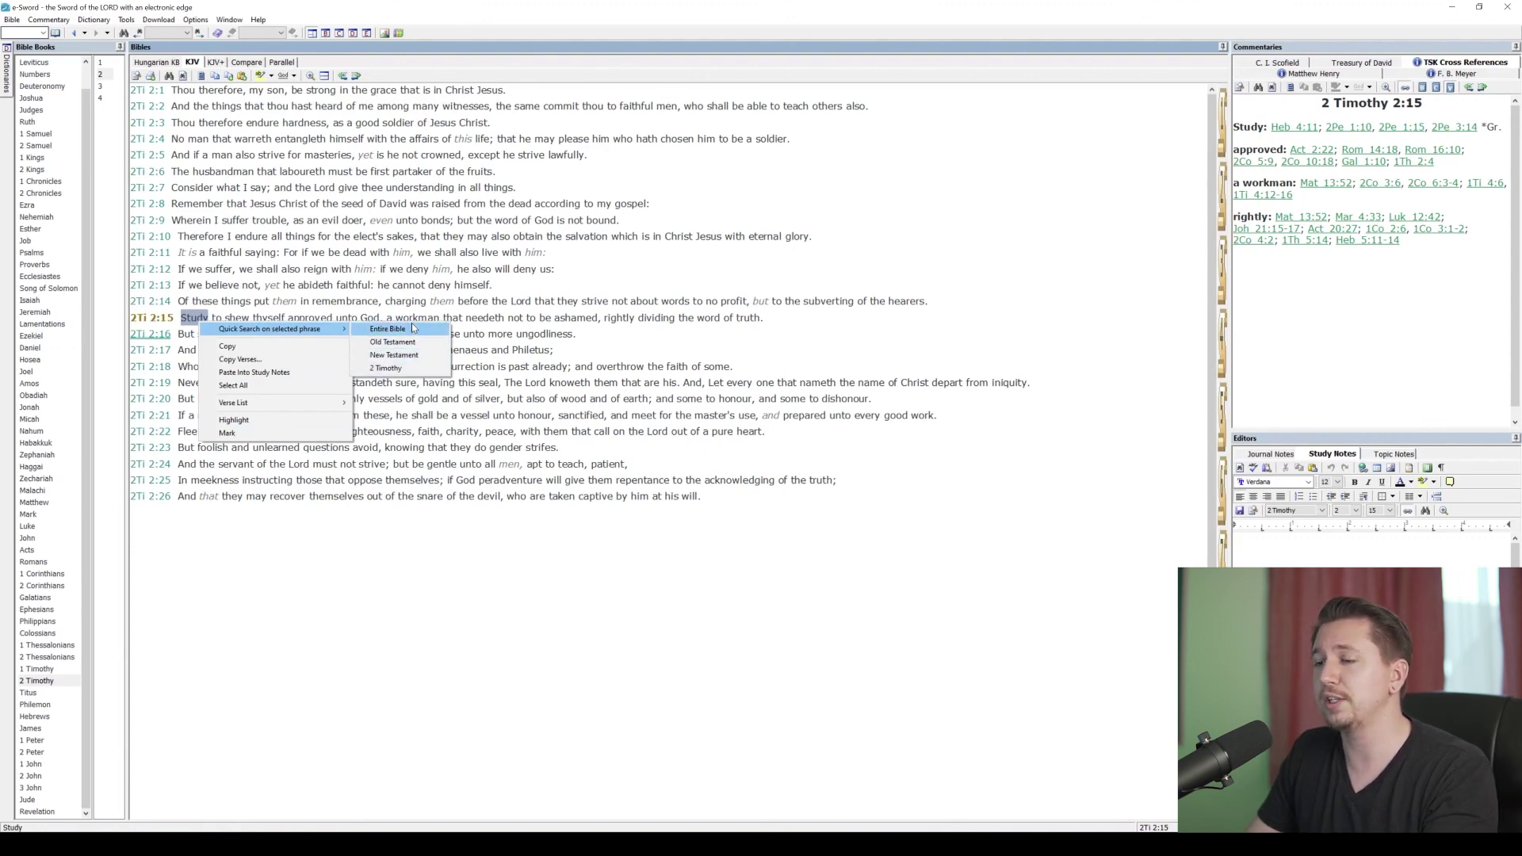
left_click(410, 328)
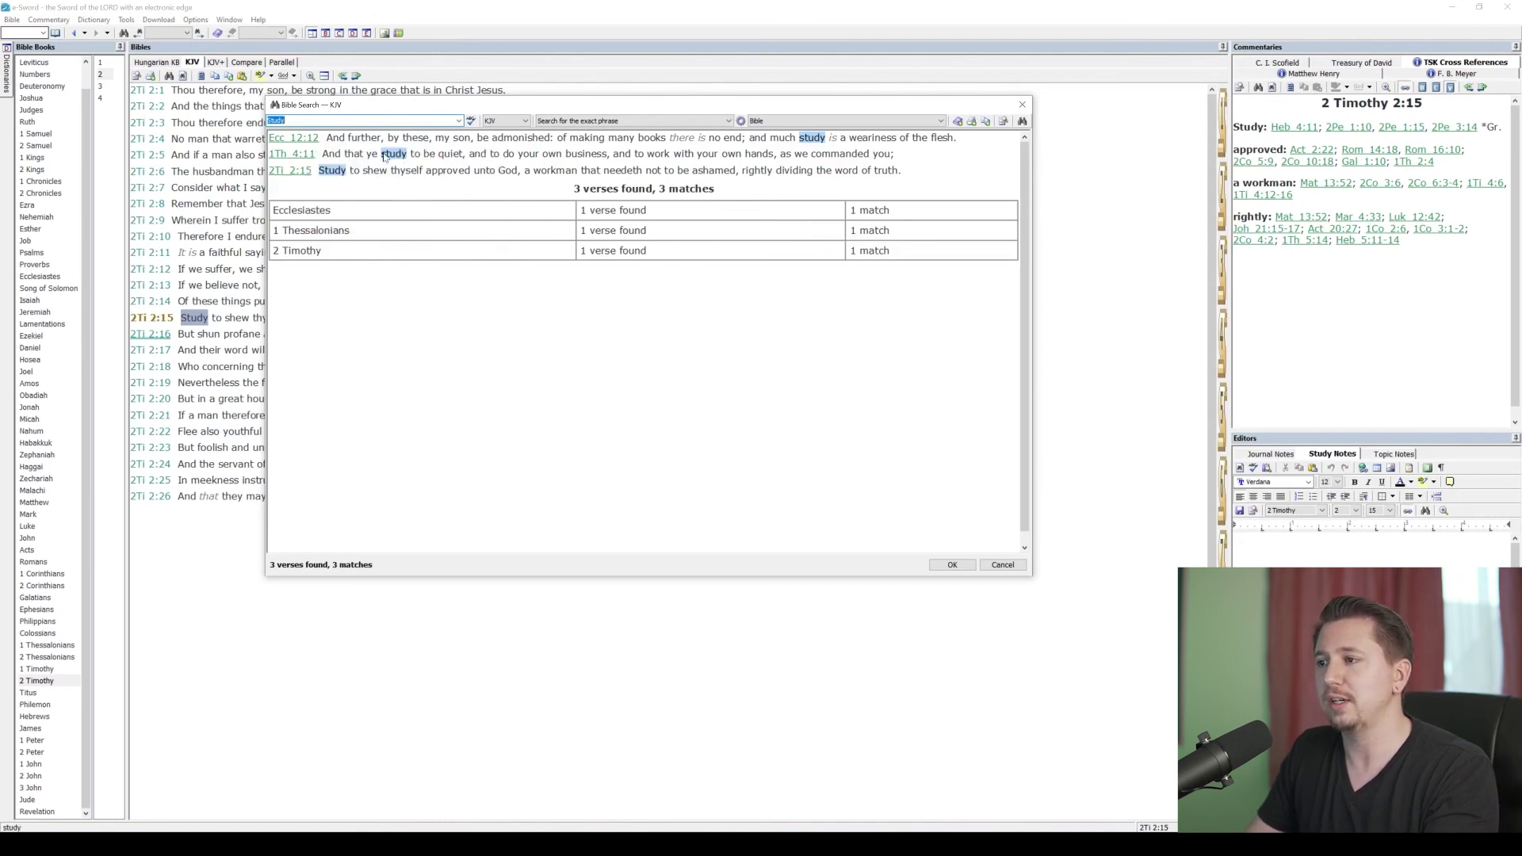
left_click(1002, 565)
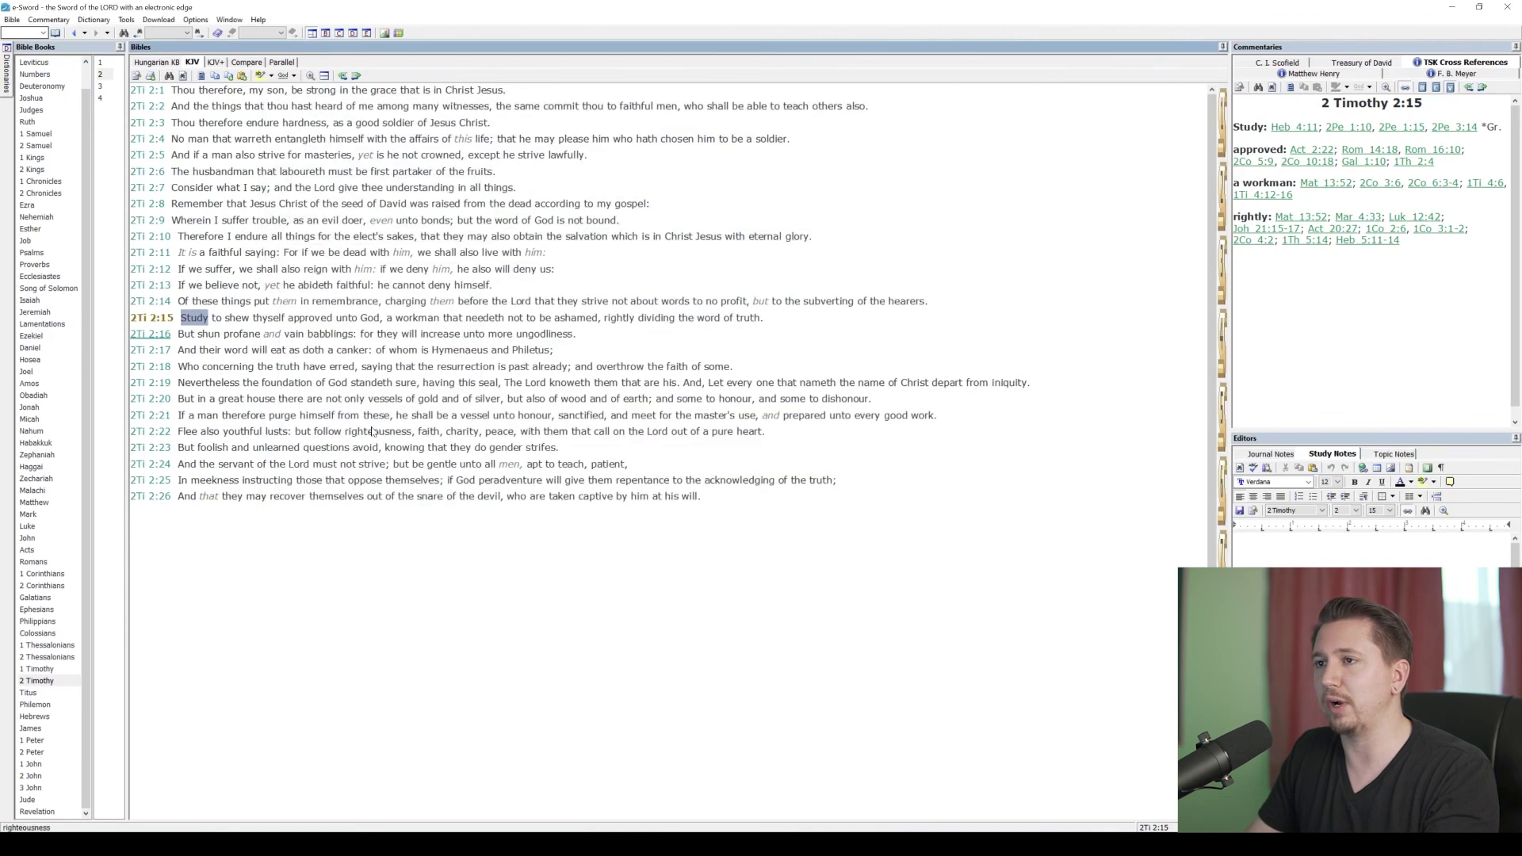
Step: Select "masteries" in 2 Timothy 2:5, quick-search it across the entire Bible, and close the results
left_click(310, 156)
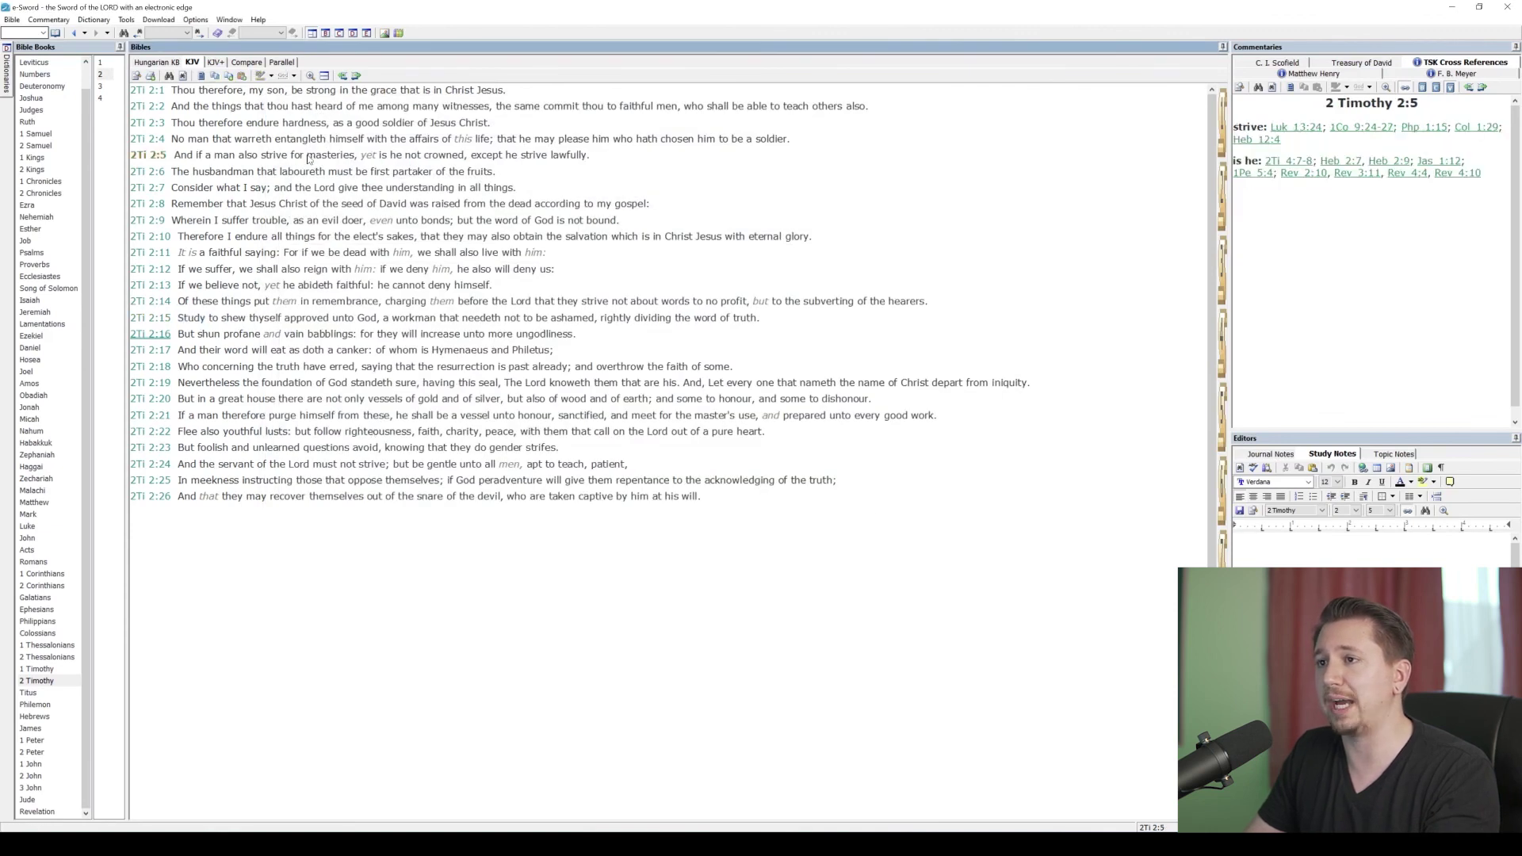
left_click_drag(310, 156, 354, 161)
right_click(343, 163)
mouse_move(423, 174)
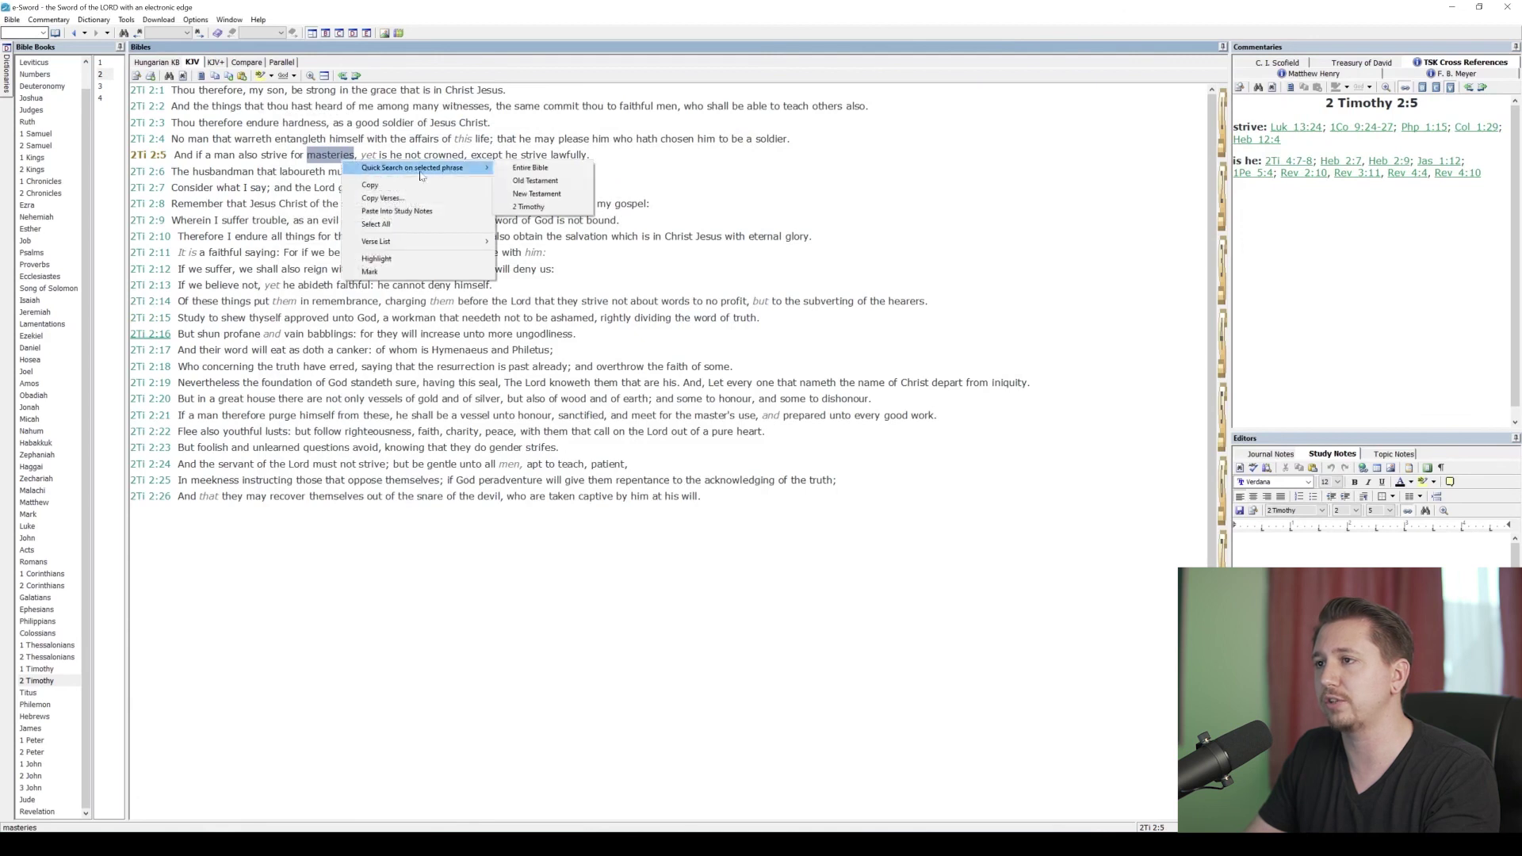
left_click(516, 170)
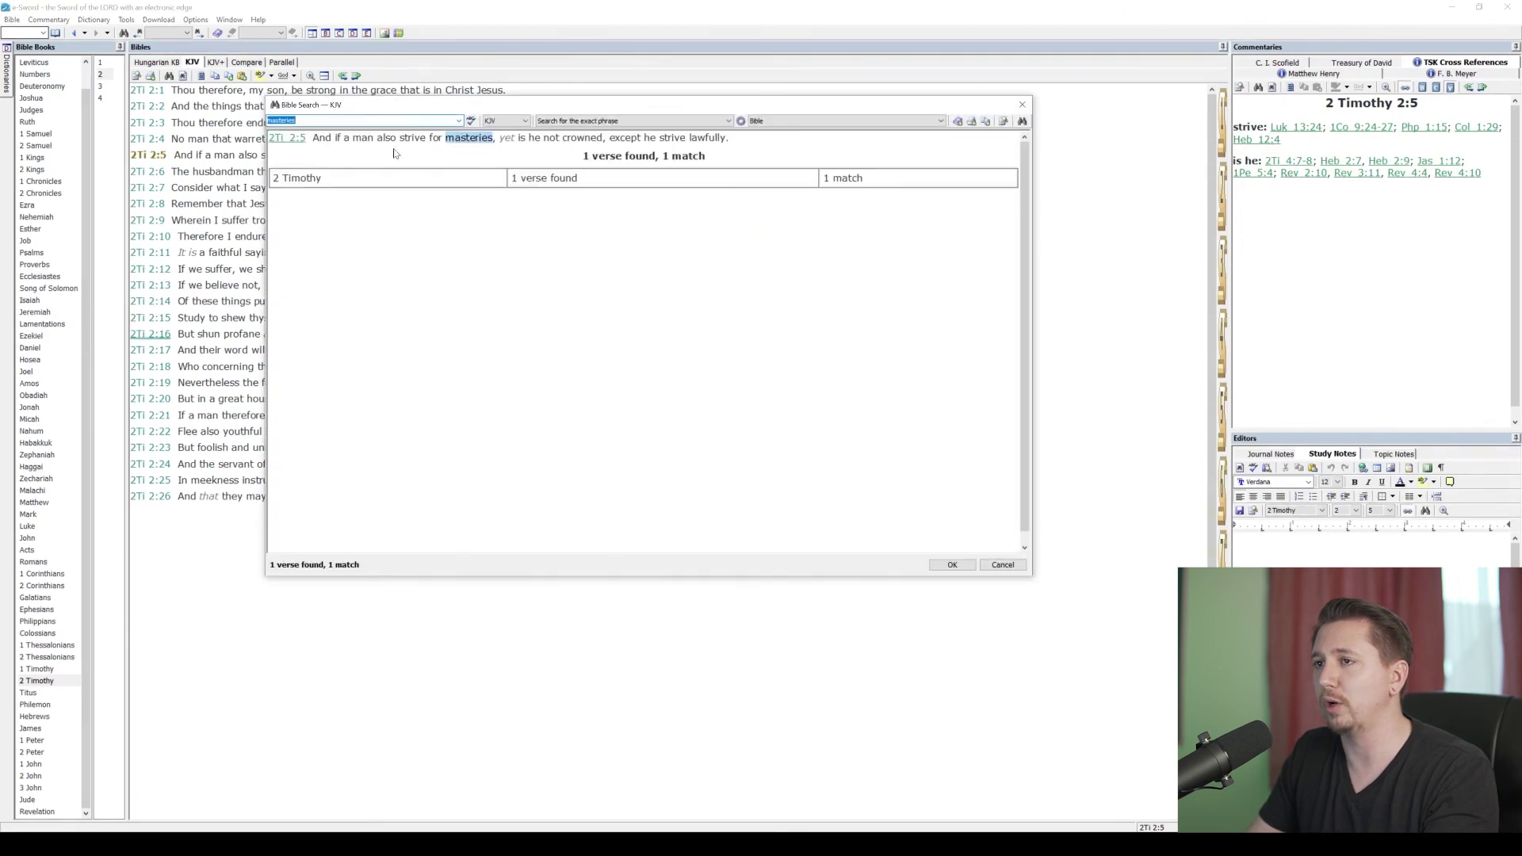
left_click(1022, 104)
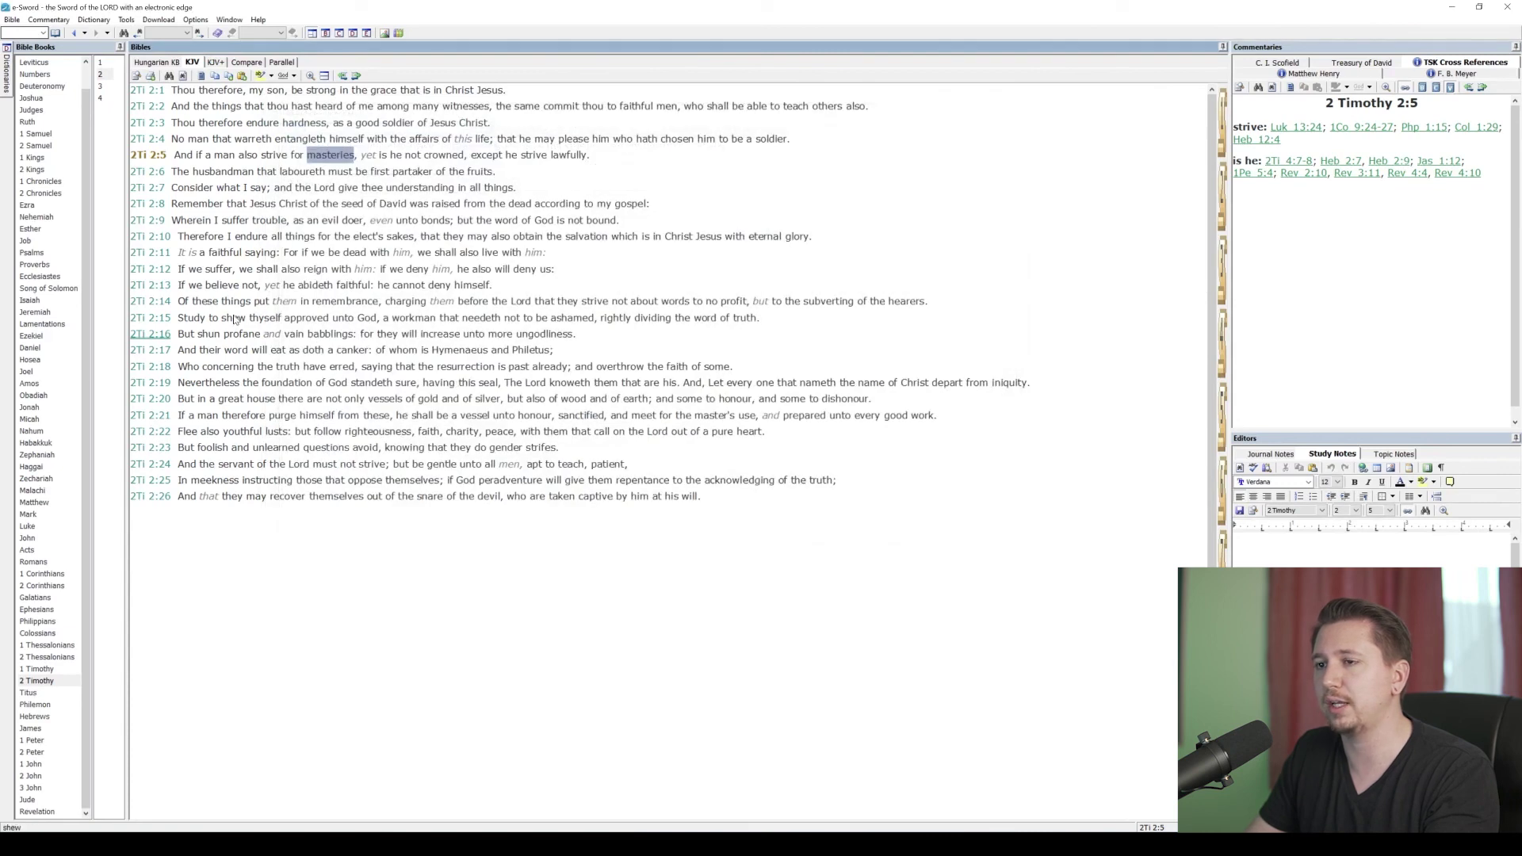
Step: Select the phrase "faithful saying" in 2 Timothy 2:11 and quick-search it across the entire Bible
double_click(214, 254)
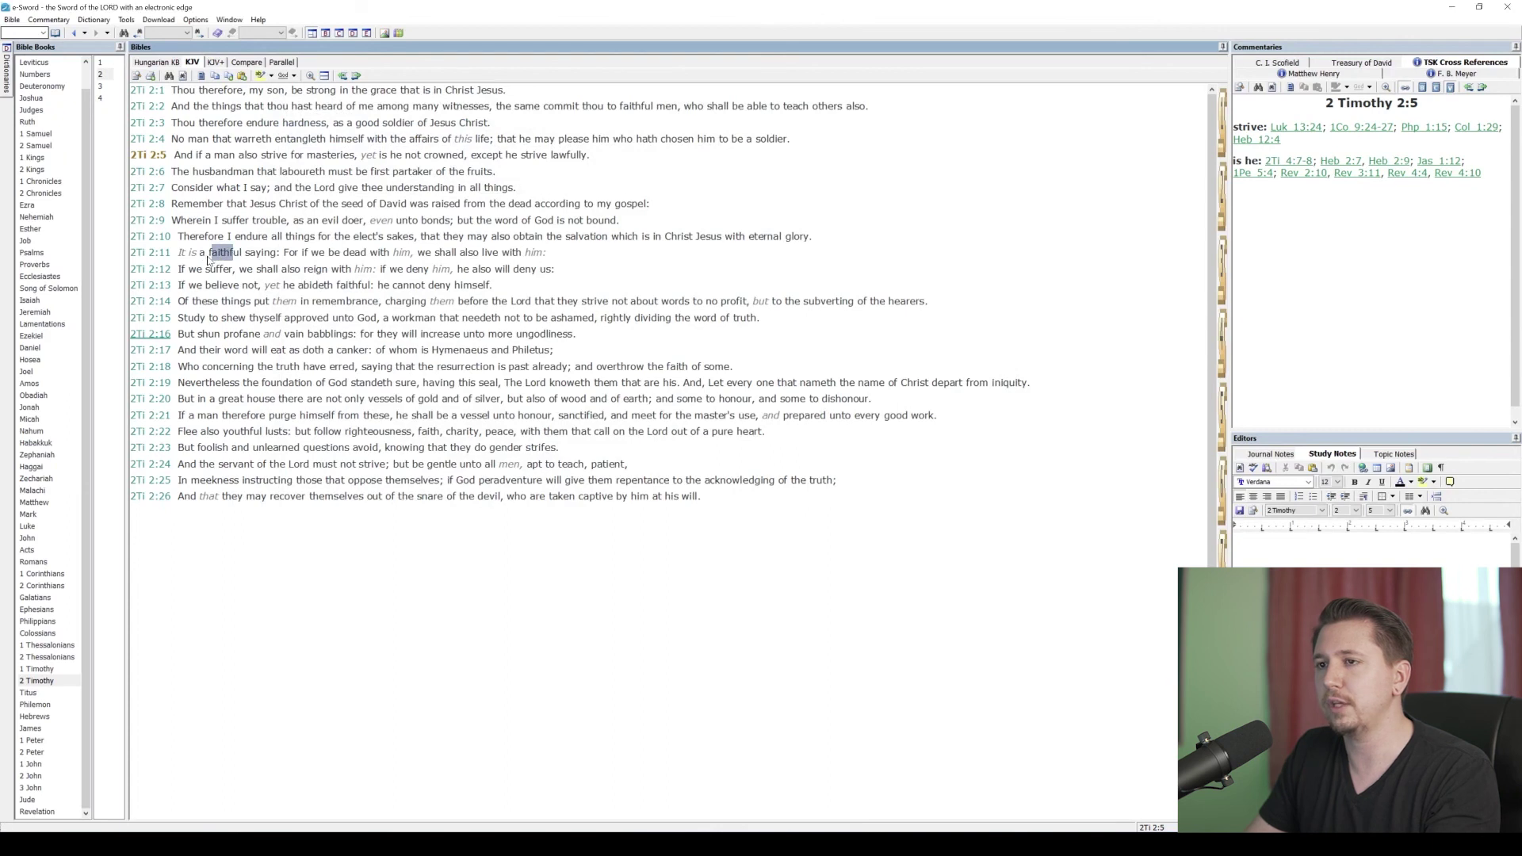
left_click_drag(208, 260, 275, 257)
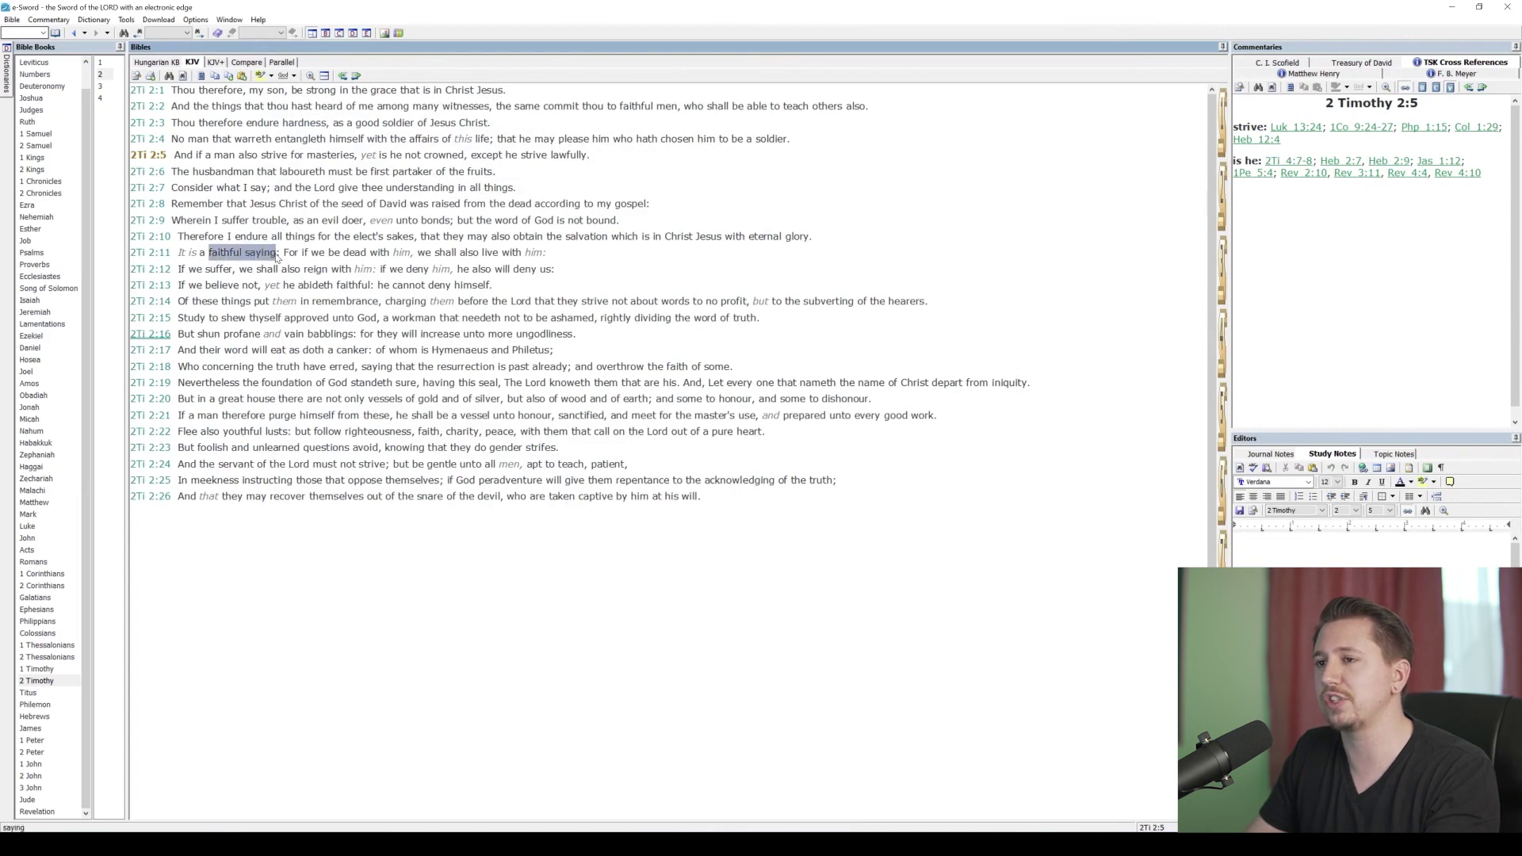
right_click(261, 258)
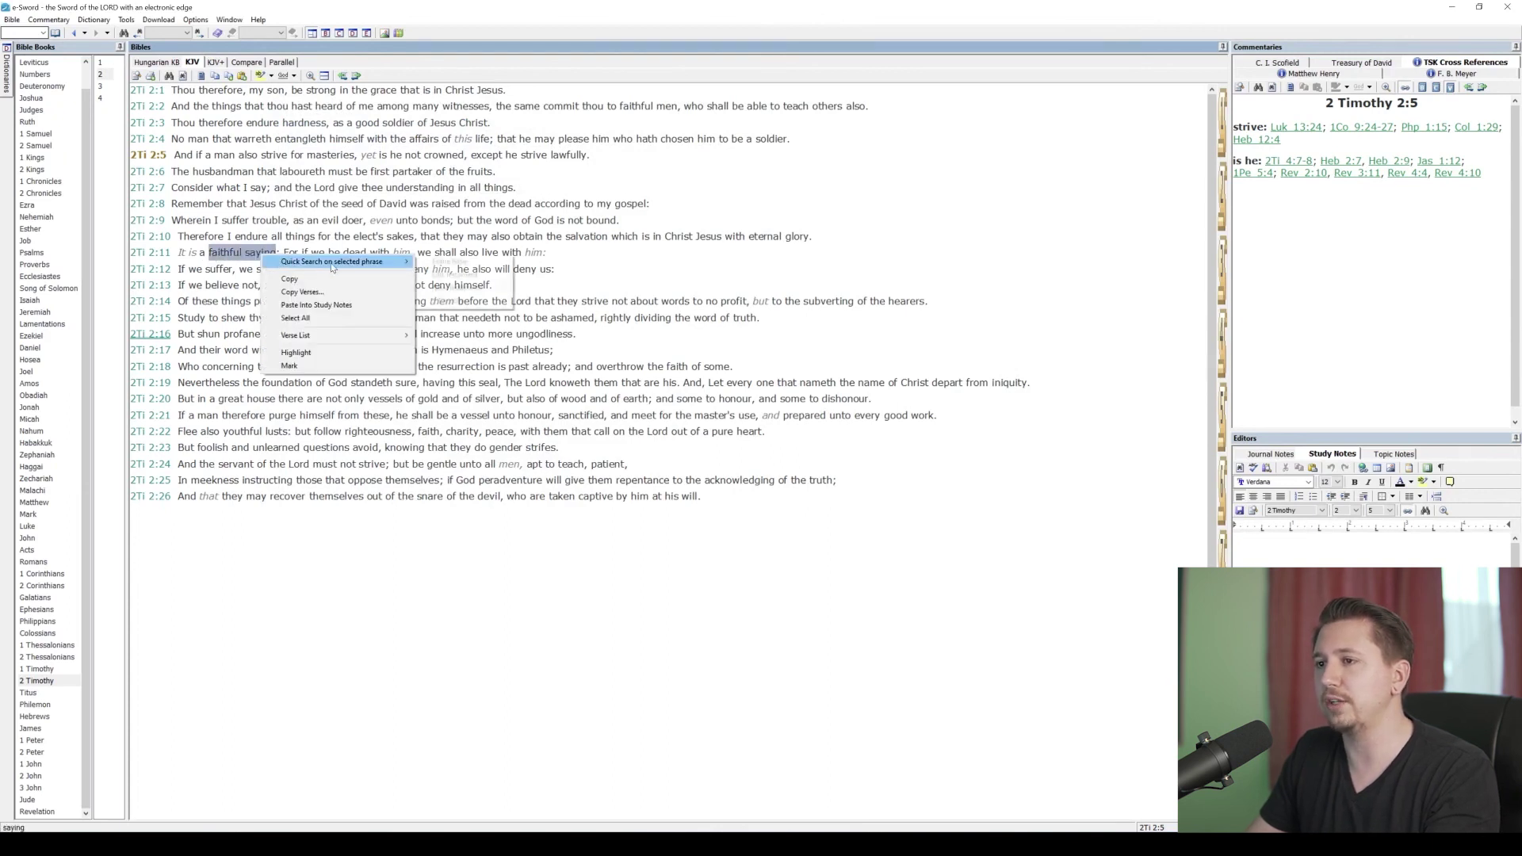
left_click(438, 264)
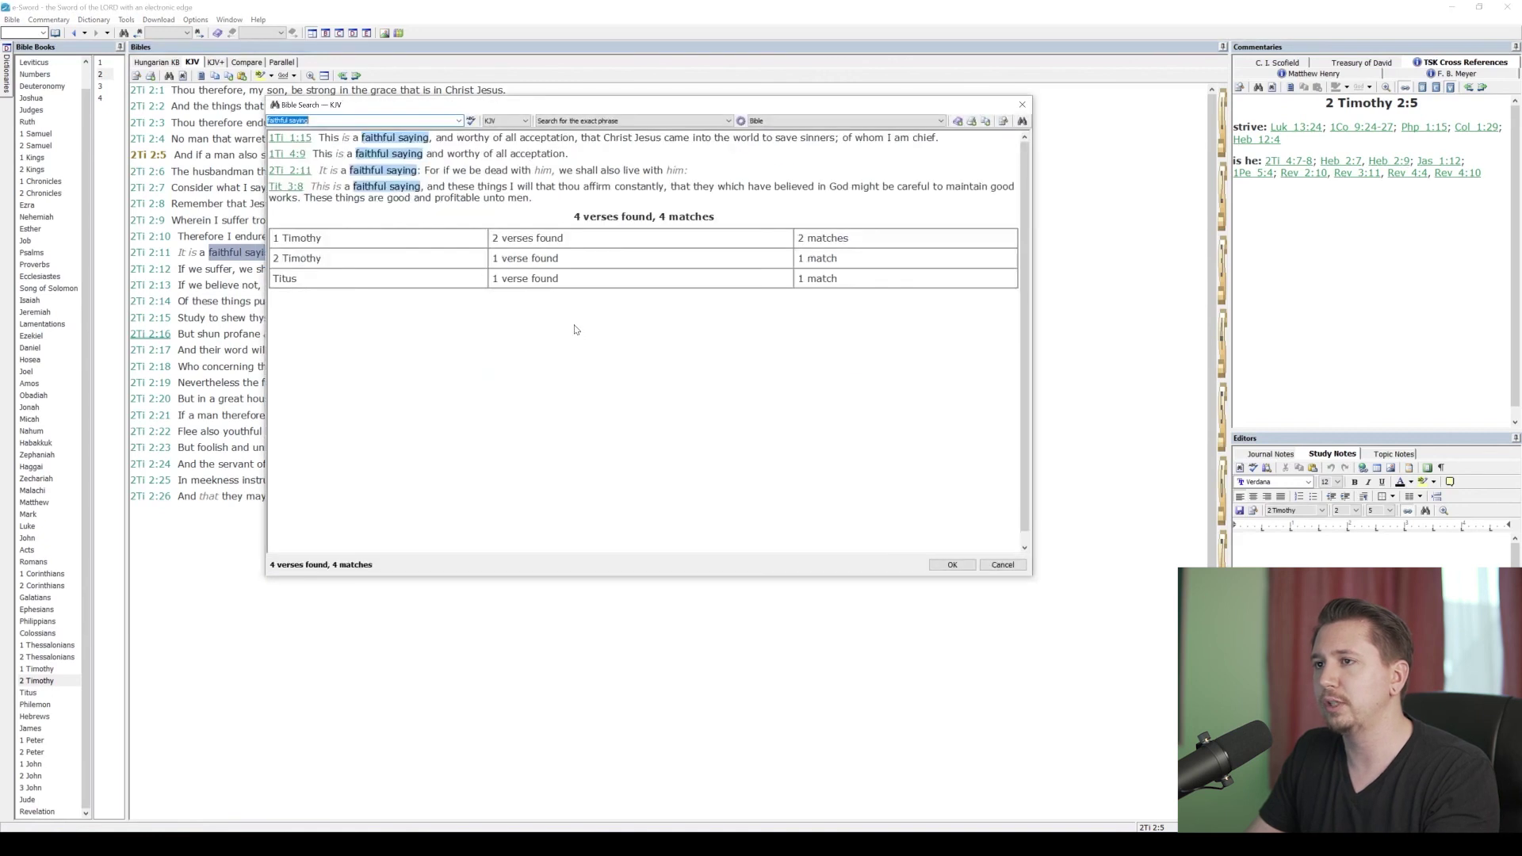
Step: Open Titus 3:8 from the search results and move the search dialog off the opened verse text
mouse_move(303, 191)
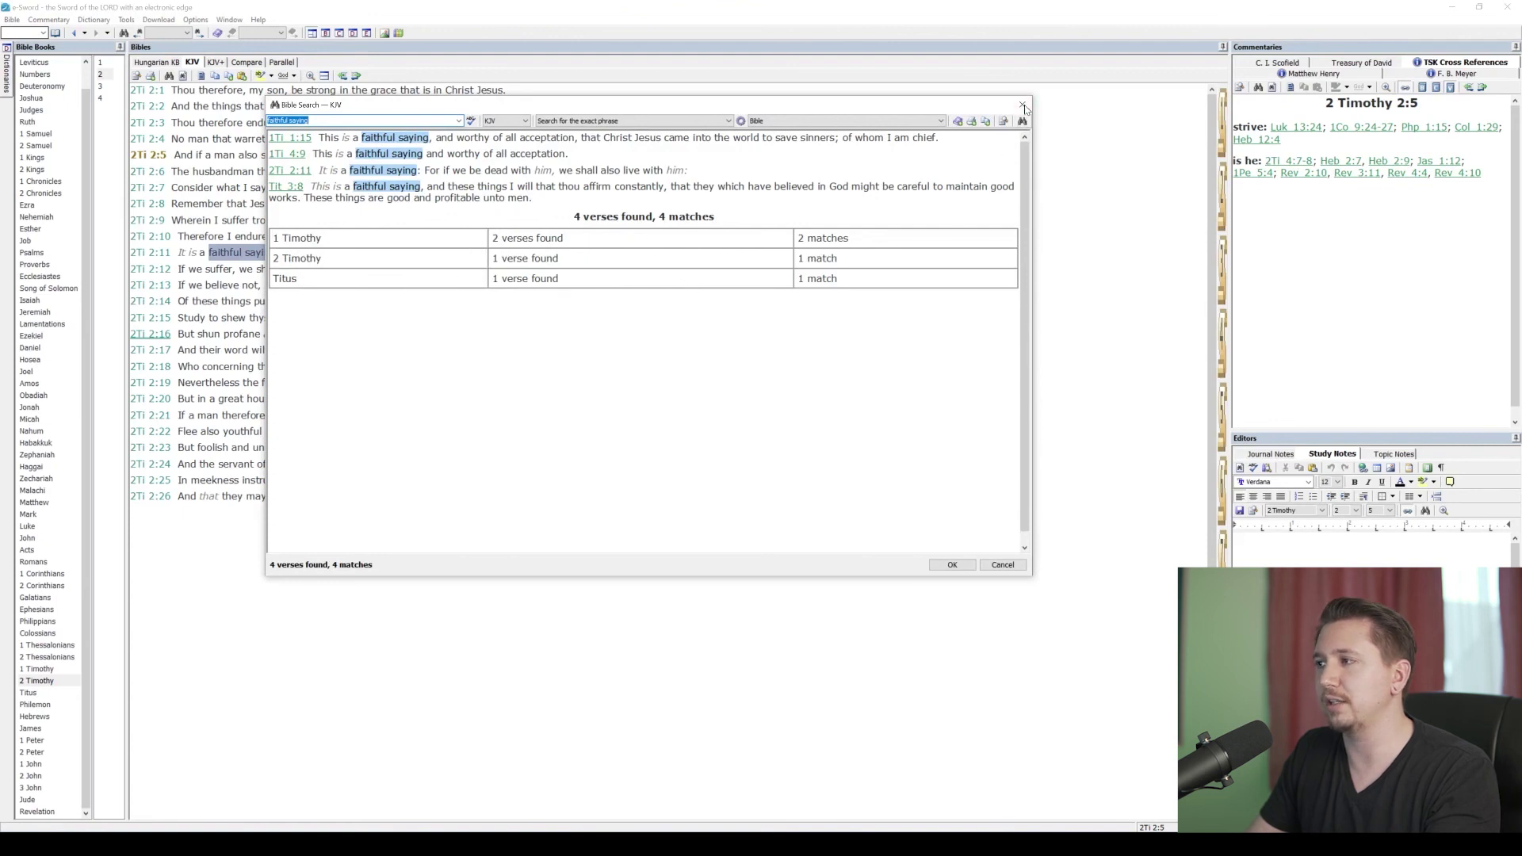
left_click(297, 191)
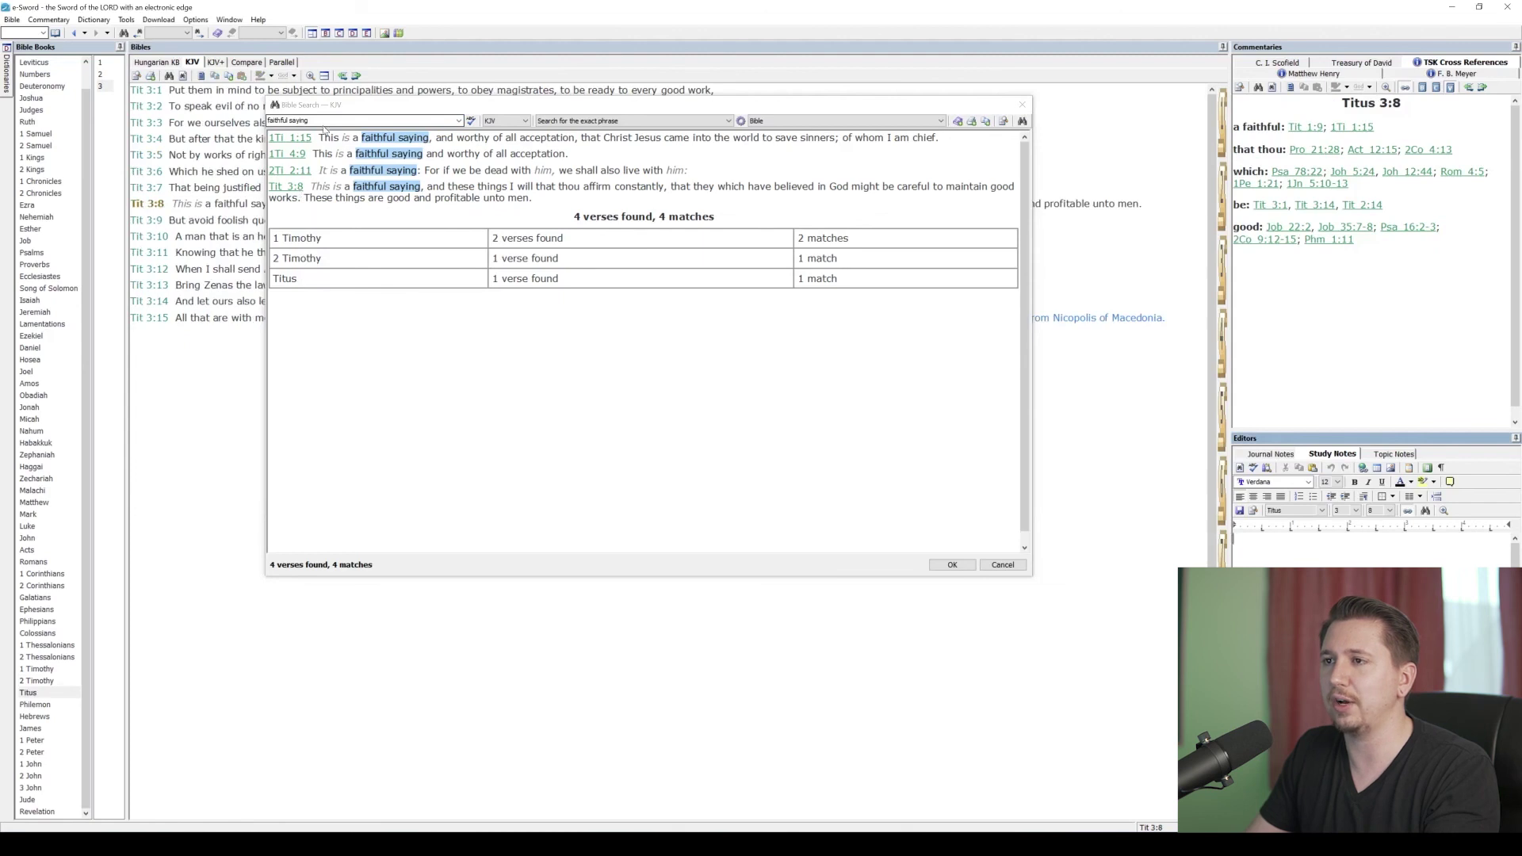
left_click_drag(328, 106, 679, 293)
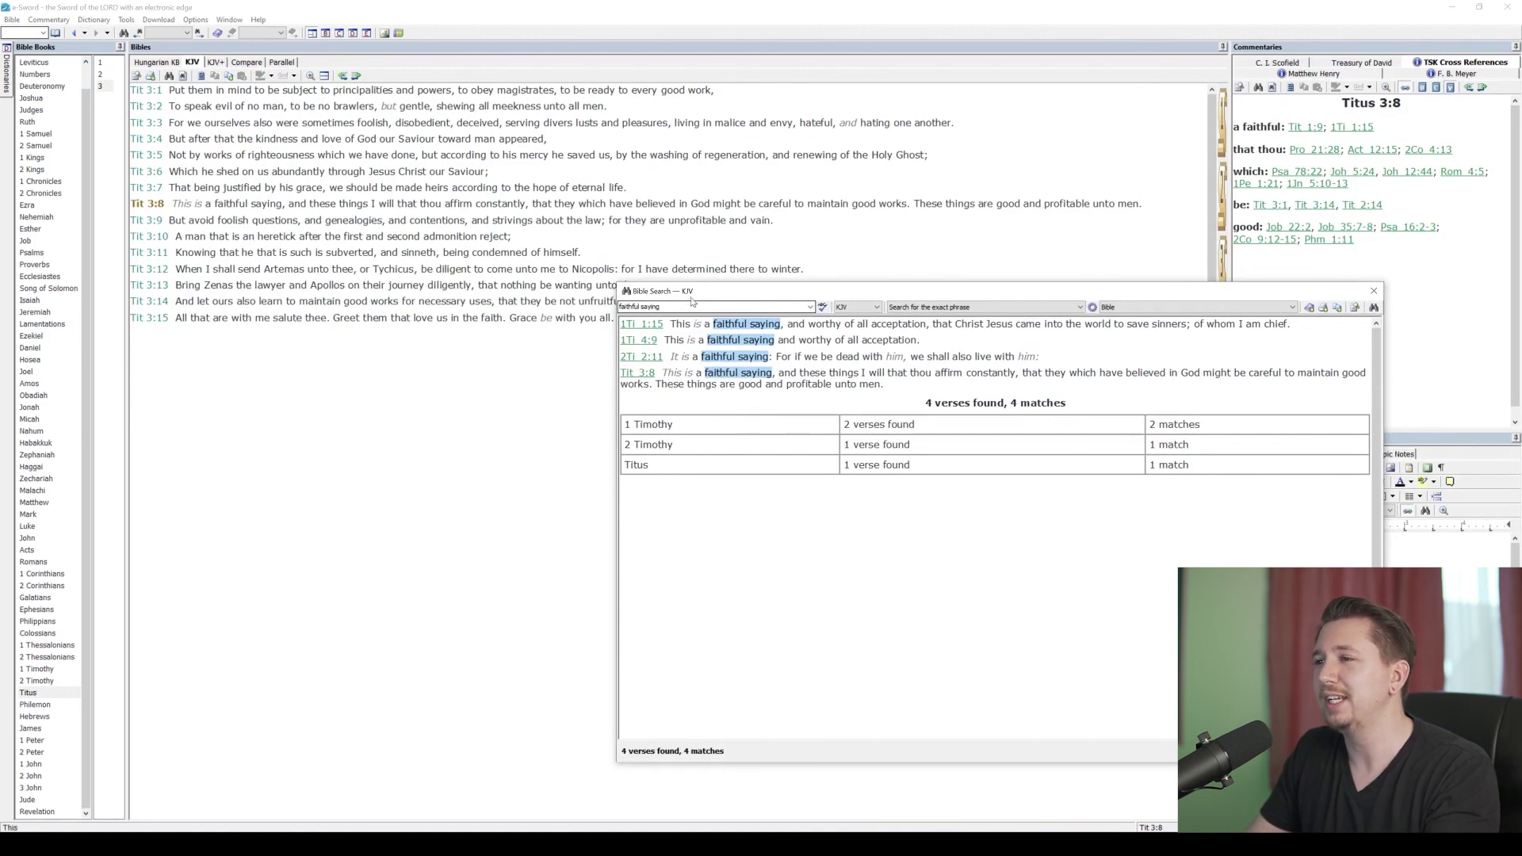
left_click_drag(690, 293, 489, 183)
Step: Open 1 Timothy 4:9 from the search results, shift the search dialog slightly, and close it
mouse_move(438, 253)
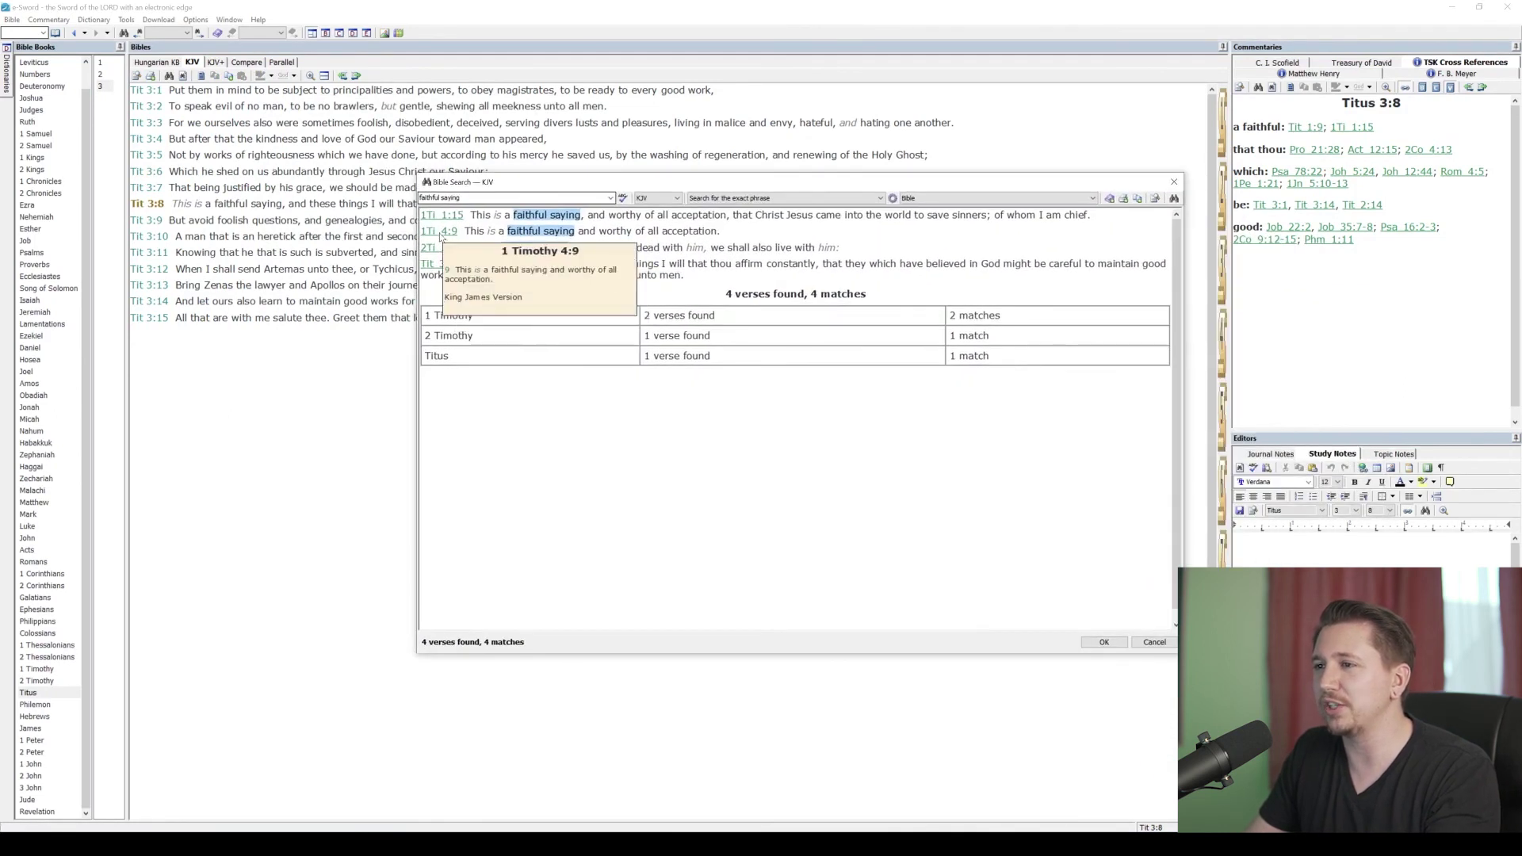
left_click(433, 232)
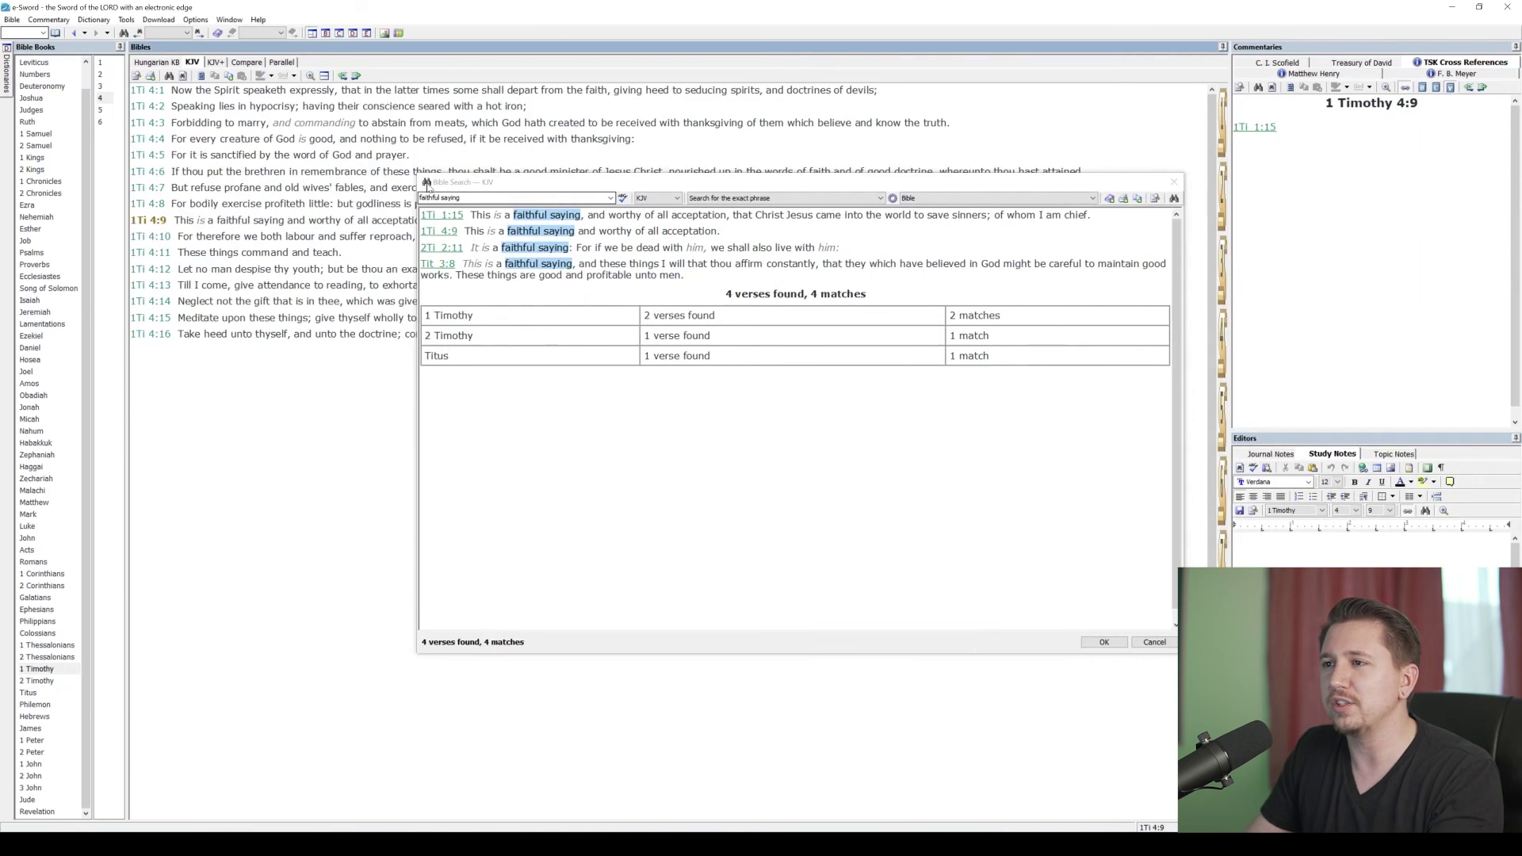
mouse_move(436, 183)
left_mouse_down()
mouse_move(423, 324)
mouse_move(420, 174)
left_mouse_up()
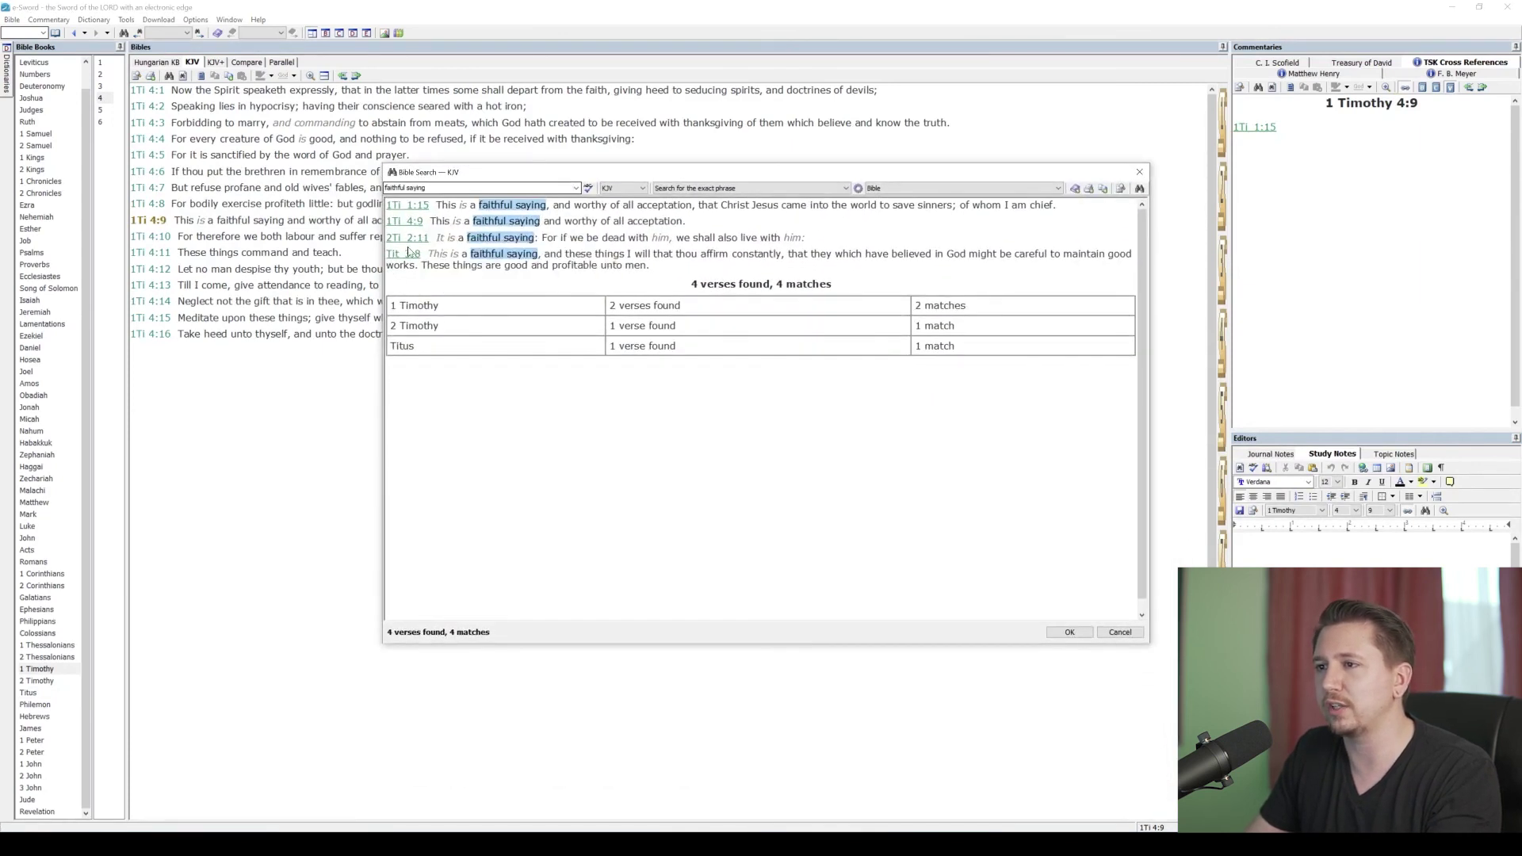
left_click(1072, 632)
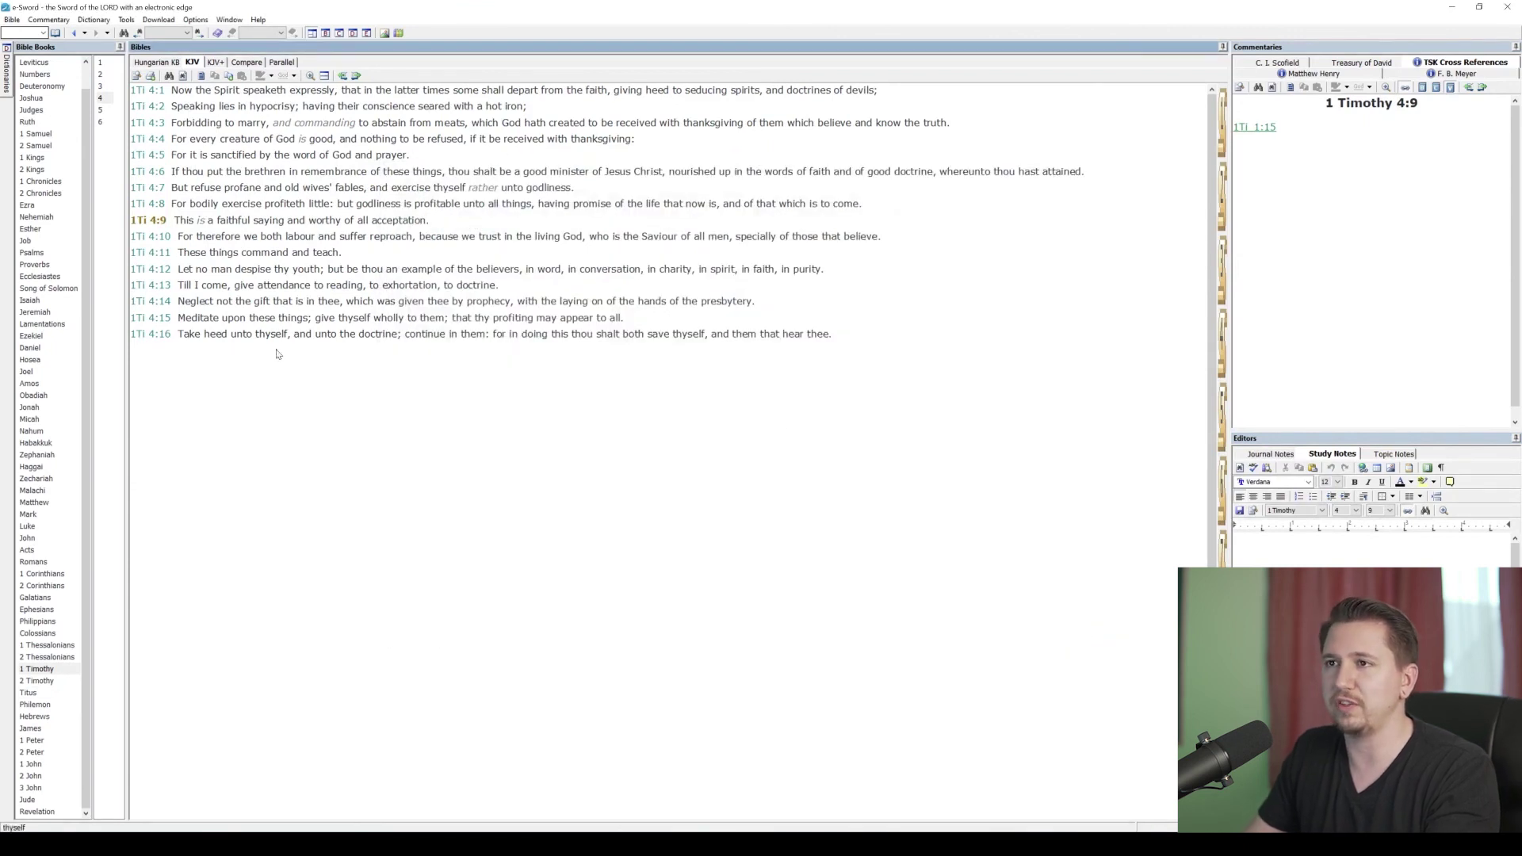
Step: Go back through the visited verses, past Titus 3:8, to 2 Timothy 2:5
left_click(100, 97)
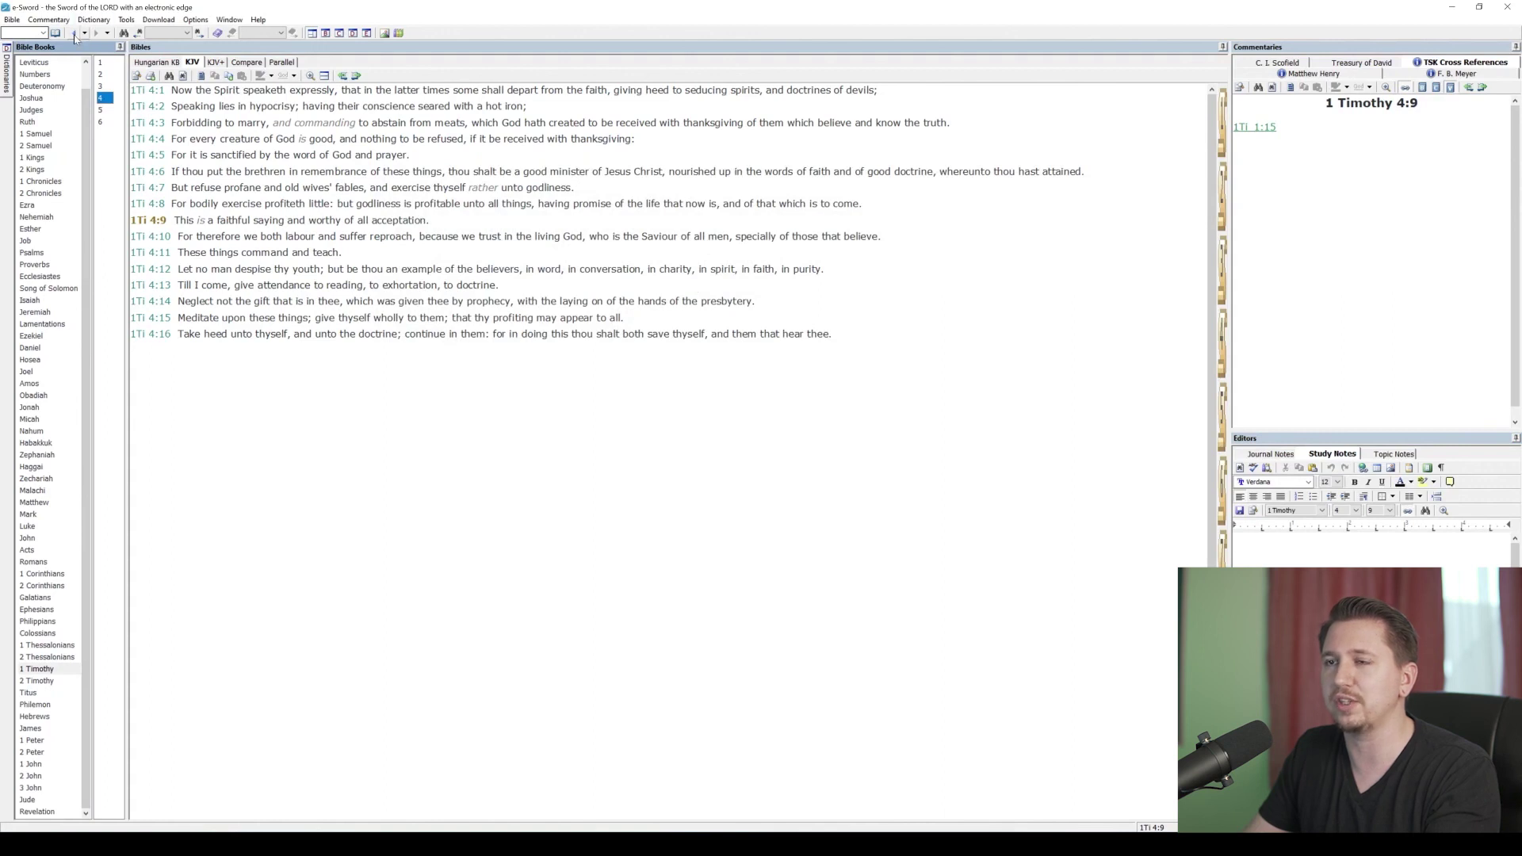
left_click(74, 35)
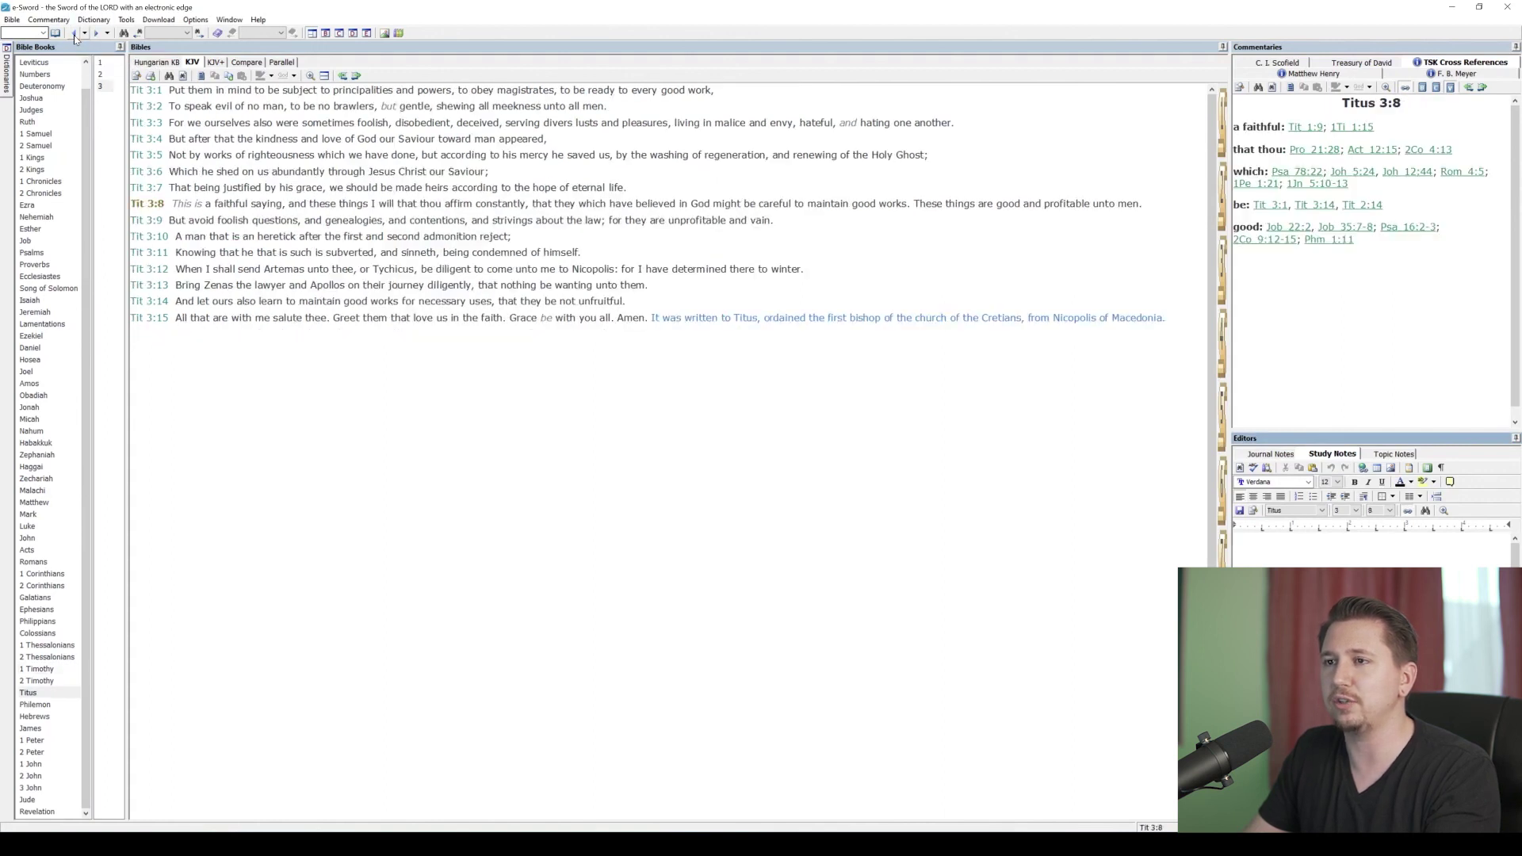
left_click(74, 35)
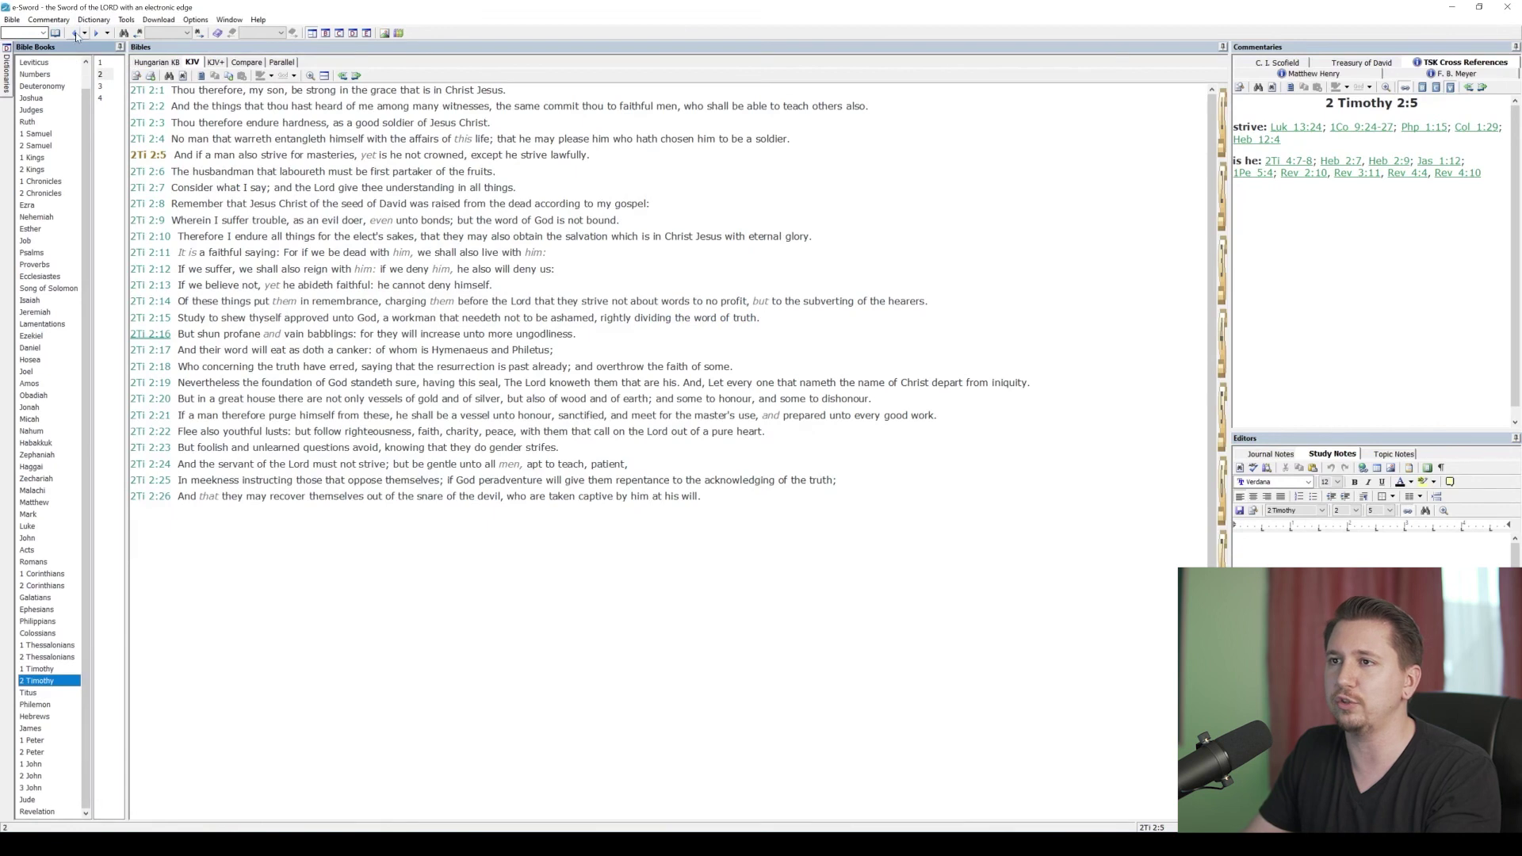